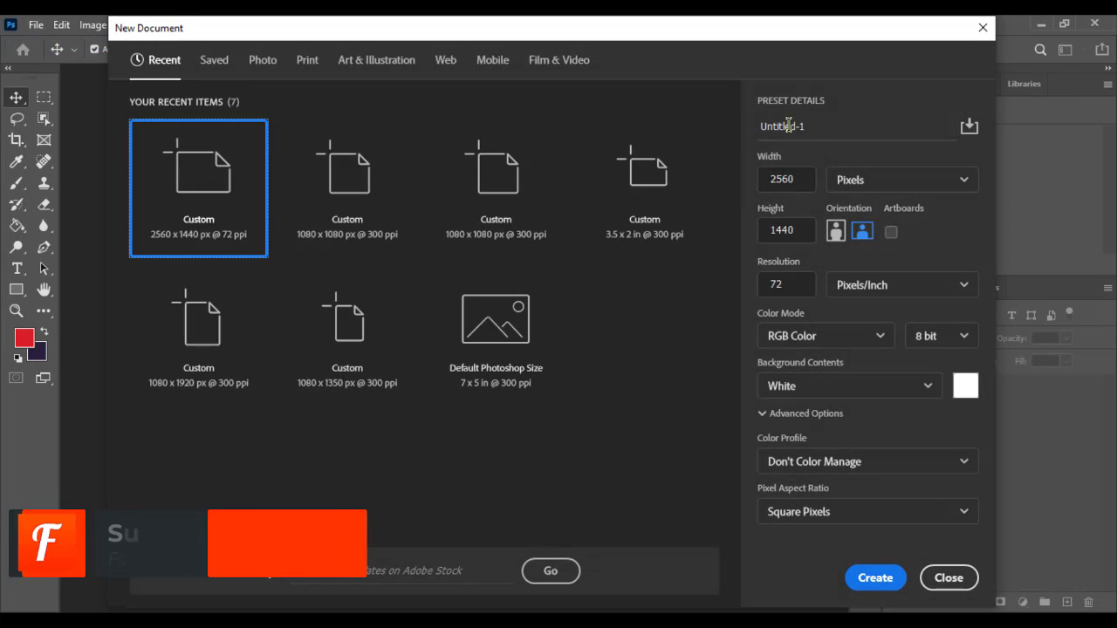
Name the new document "Fast Food Web Banner Design".
{"action": "double_click", "coordinate": [786, 125]}
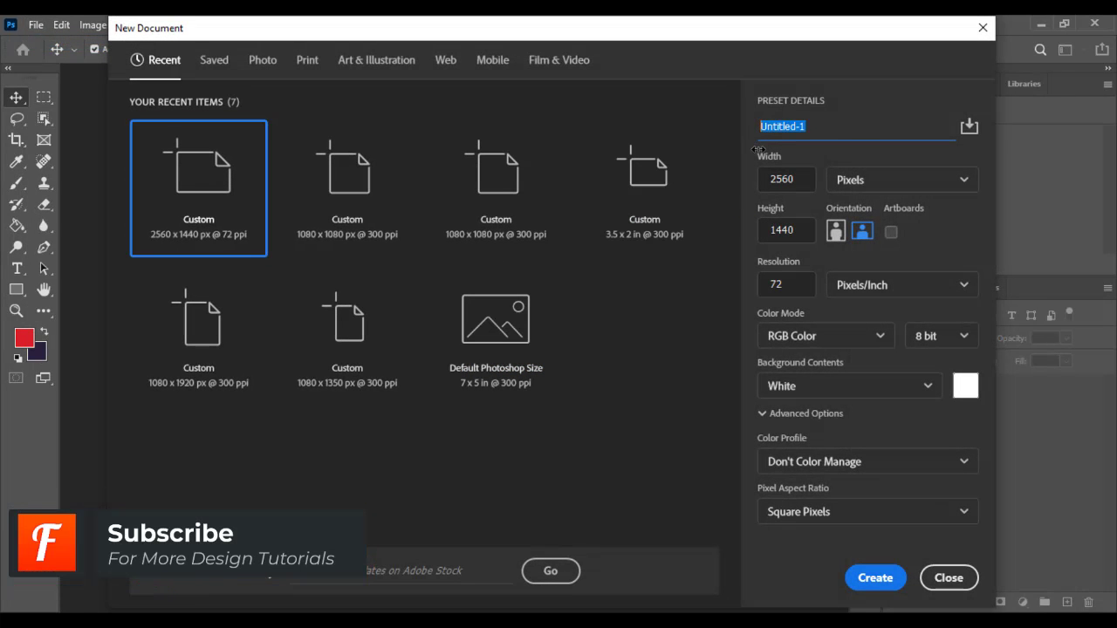
{"action": "type", "text": "Fas"}
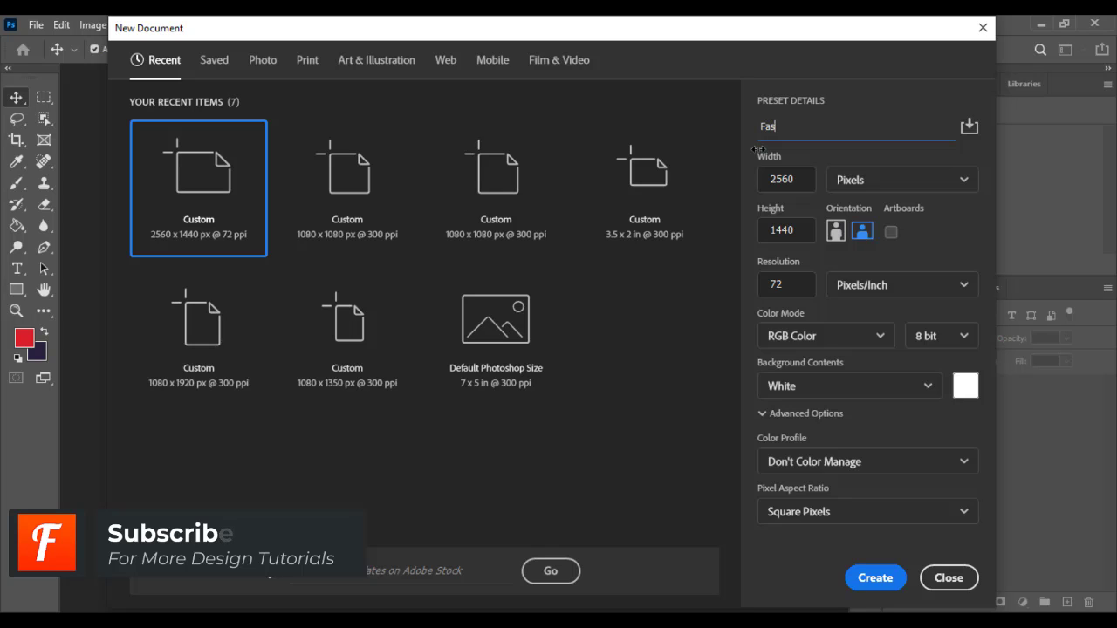
{"action": "type", "text": "t Food Social"}
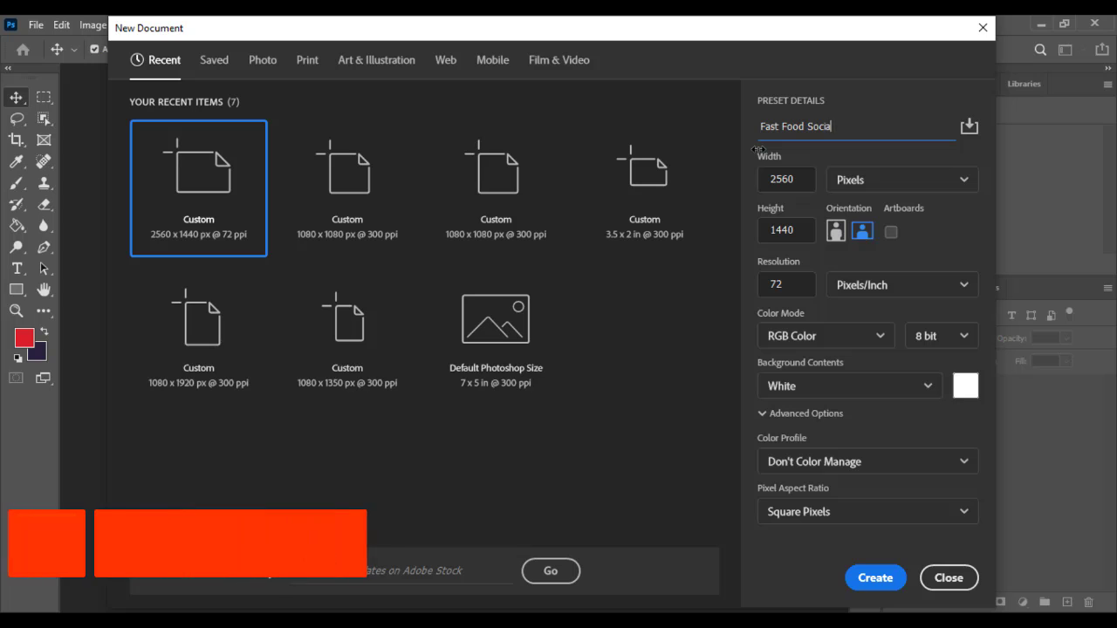
{"action": "key", "text": "BackSpace"}
{"action": "key", "text": "BackSpace"}
{"action": "key", "text": "BackSpace"}
{"action": "key", "text": "BackSpace"}
{"action": "key", "text": "BackSpace"}
{"action": "key", "text": "BackSpace"}
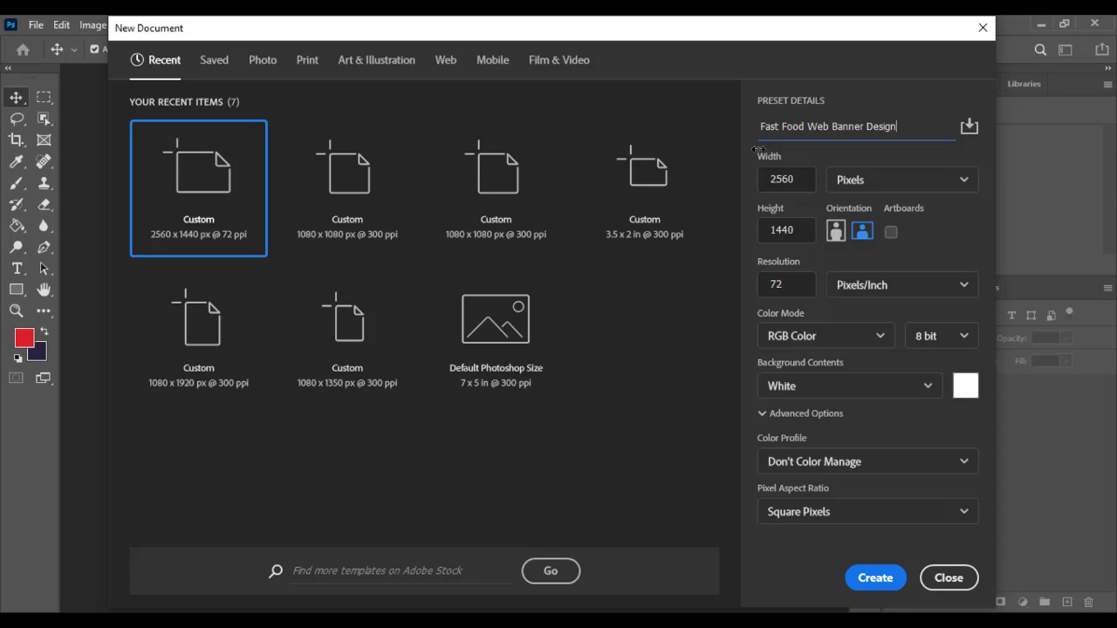
Create the document at 1980 px wide and 720 px high with a resolution of 300 pixels/inch.
{"action": "left_click", "coordinate": [804, 180]}
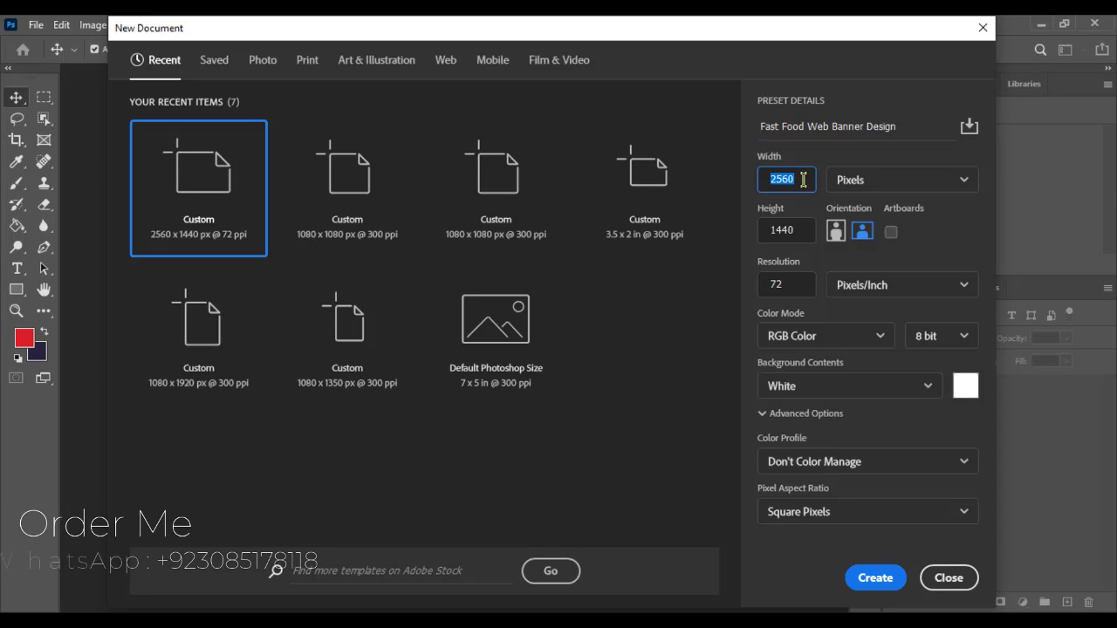
{"action": "type", "text": "1980"}
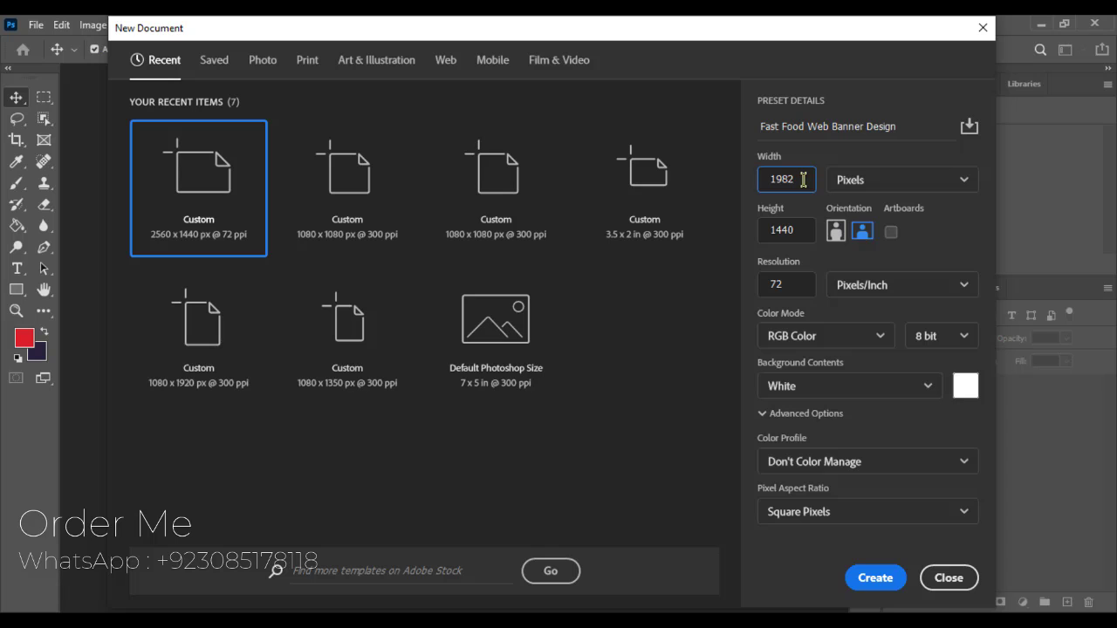
{"action": "left_click", "coordinate": [785, 229]}
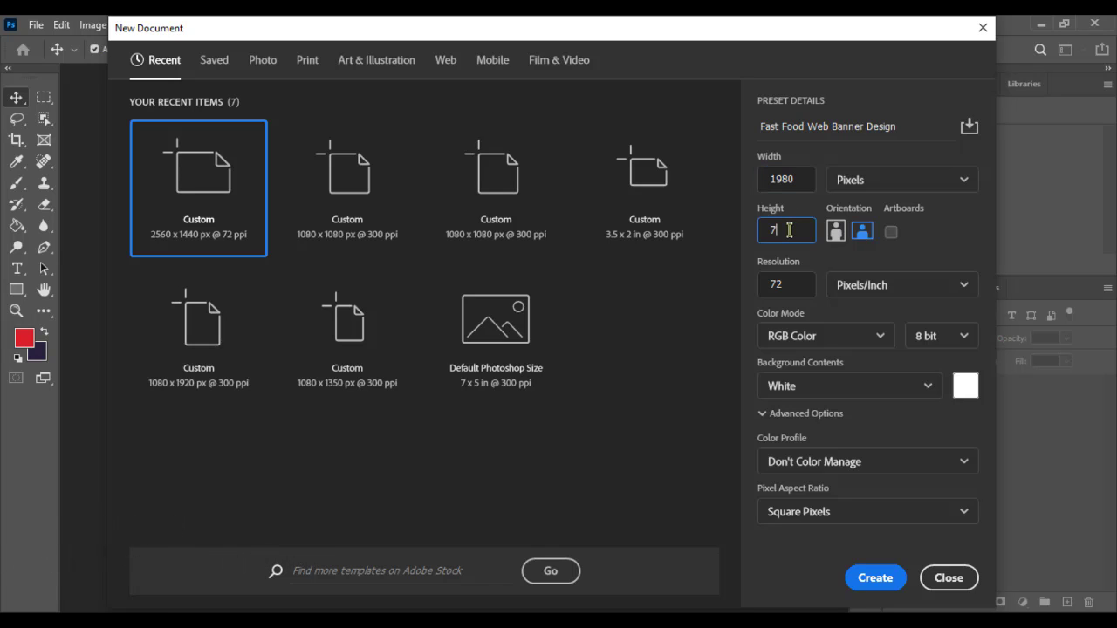
{"action": "left_click", "coordinate": [799, 292]}
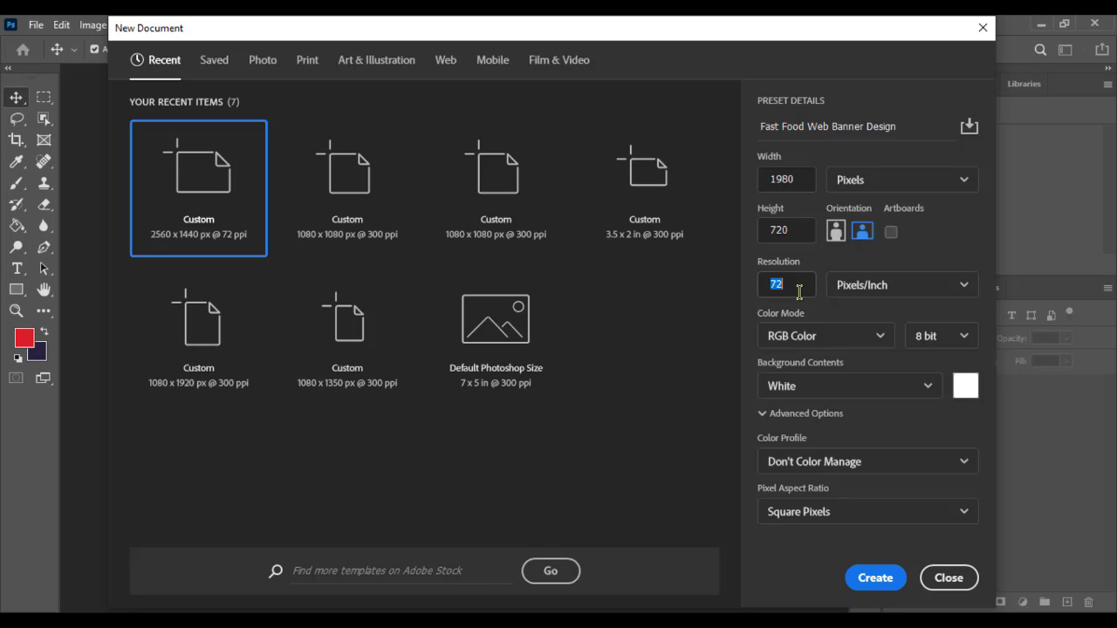
{"action": "left_click", "coordinate": [799, 293]}
{"action": "left_click", "coordinate": [876, 578]}
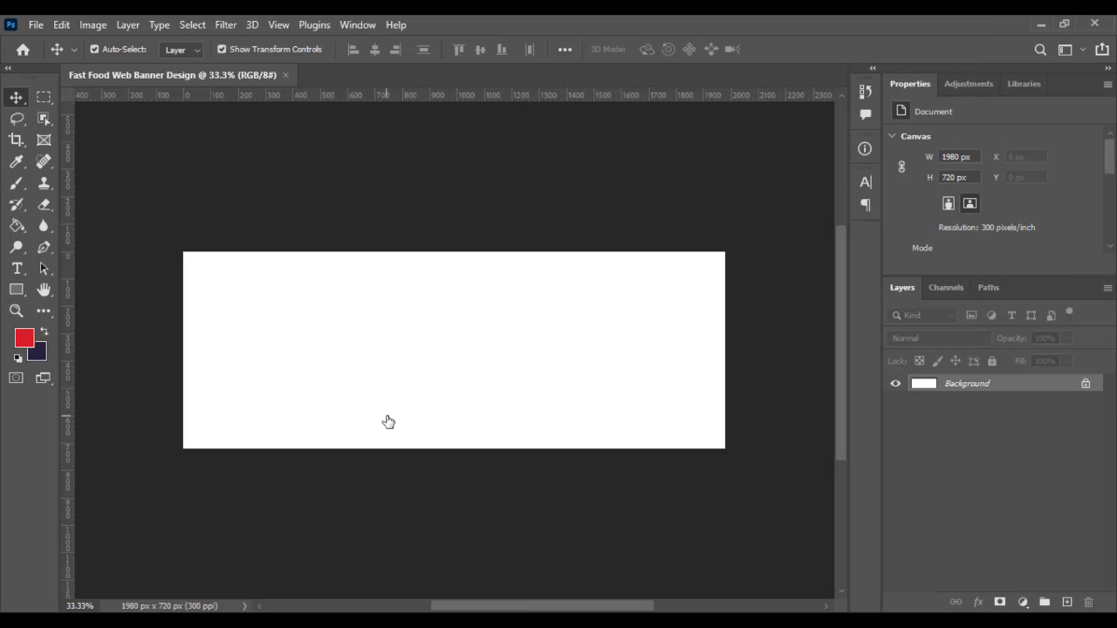
Add a Gradient Fill layer using the dark gray to black preset from the Grays group.
{"action": "scroll", "coordinate": [521, 395], "scroll_direction": "up", "scroll_amount": 3}
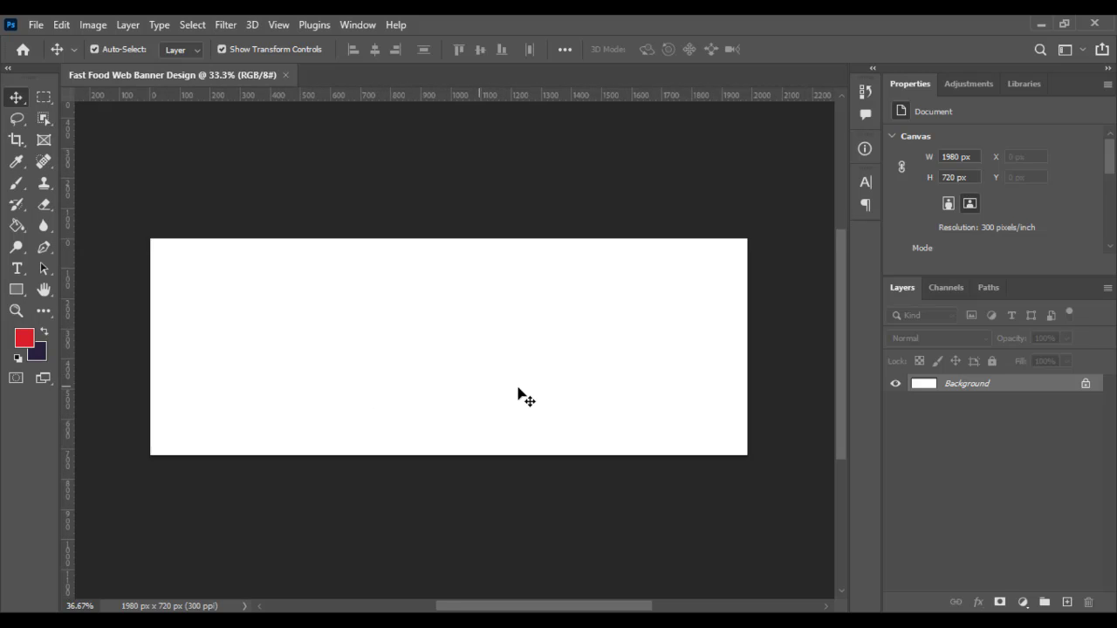
{"action": "scroll", "coordinate": [521, 395], "scroll_direction": "down", "scroll_amount": 1}
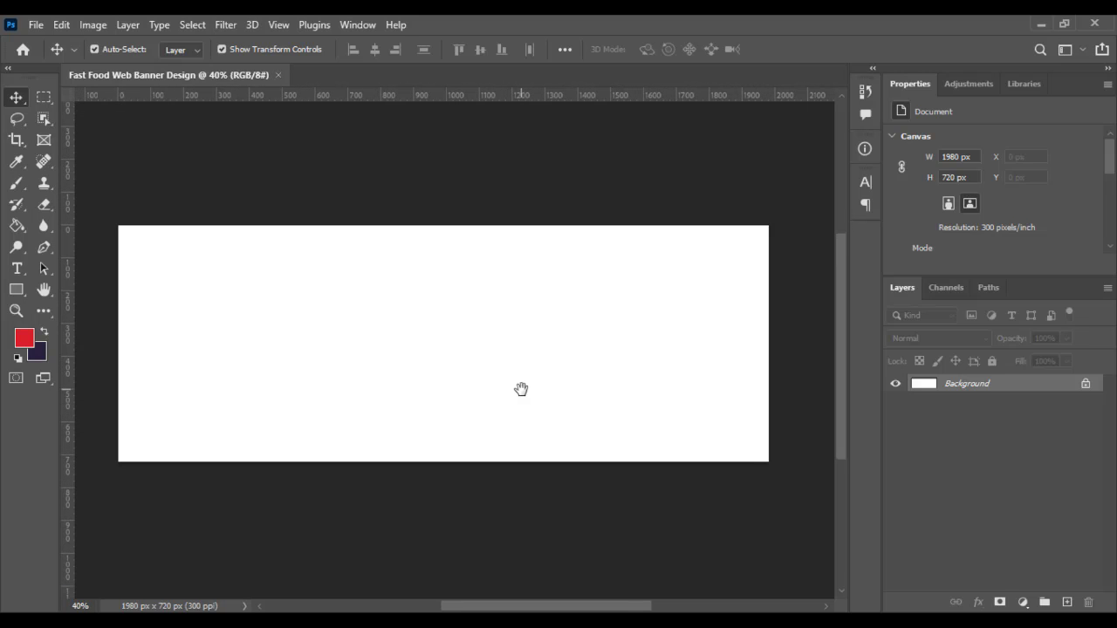
{"action": "left_click", "coordinate": [1017, 602]}
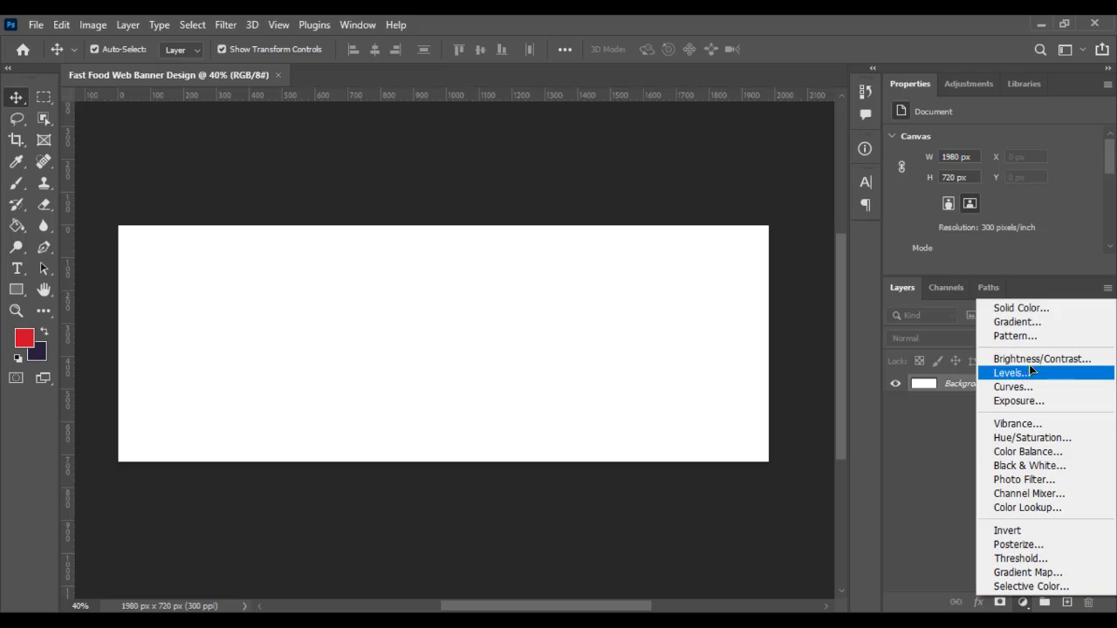
{"action": "left_click", "coordinate": [1039, 325]}
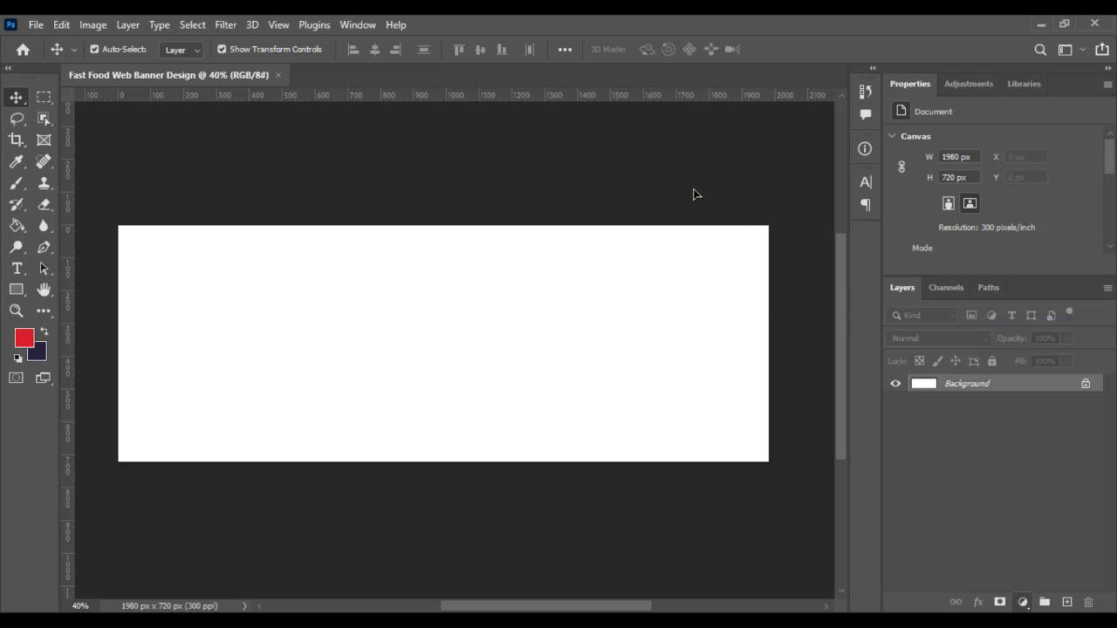
{"action": "left_click", "coordinate": [734, 118]}
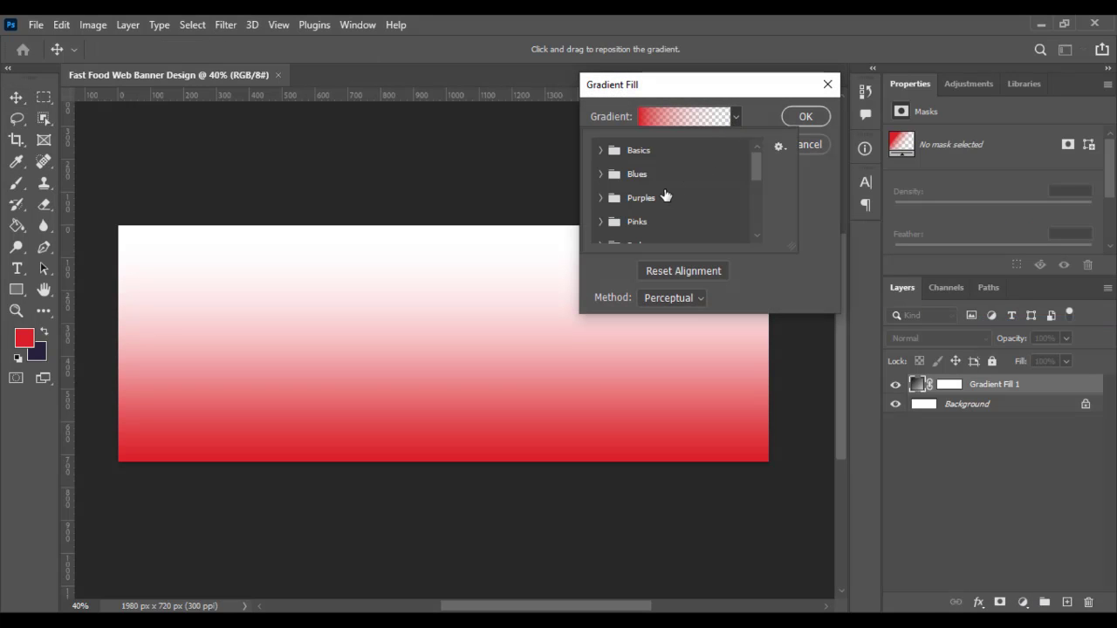
{"action": "scroll", "coordinate": [665, 195], "scroll_direction": "down", "scroll_amount": 3}
{"action": "scroll", "coordinate": [596, 226], "scroll_direction": "down", "scroll_amount": 1}
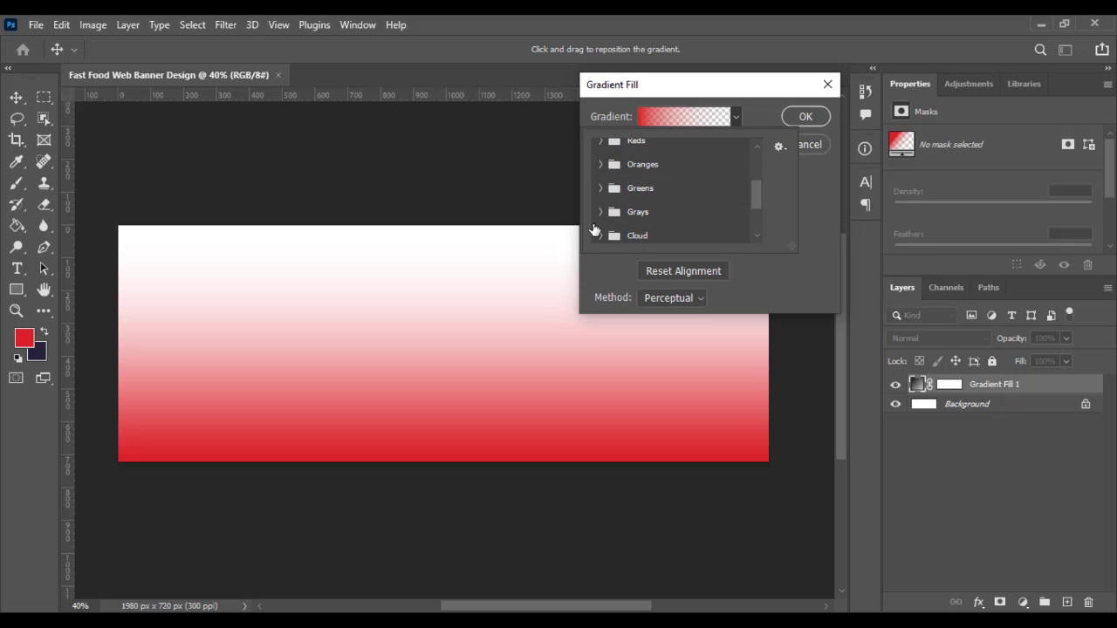
{"action": "left_click", "coordinate": [601, 213]}
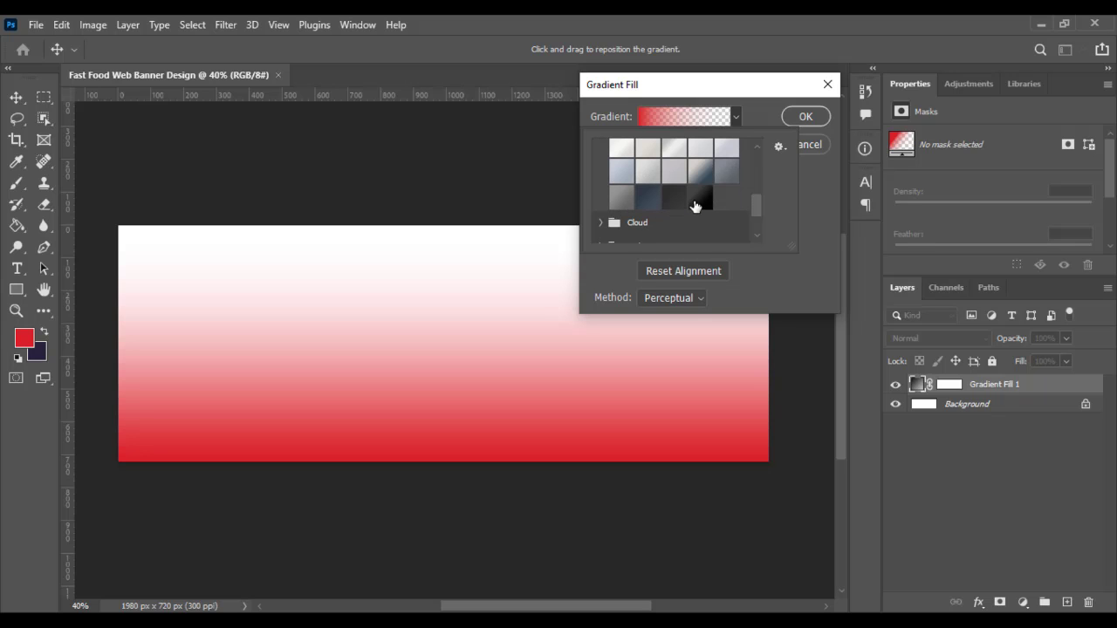
{"action": "left_click", "coordinate": [696, 204]}
{"action": "left_click", "coordinate": [673, 199]}
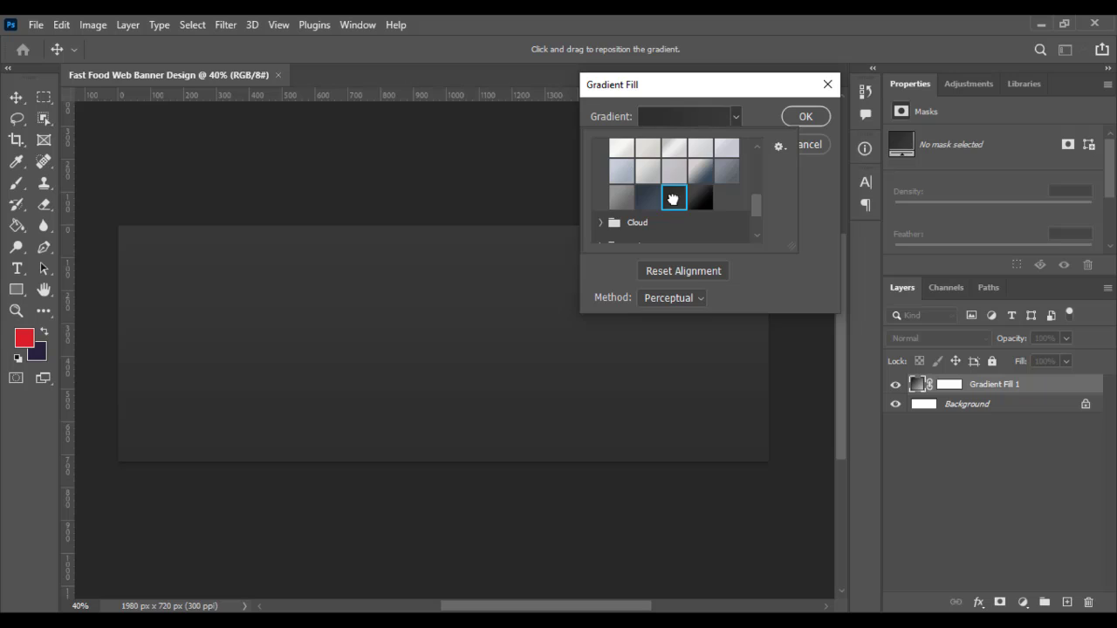
{"action": "left_click", "coordinate": [696, 203]}
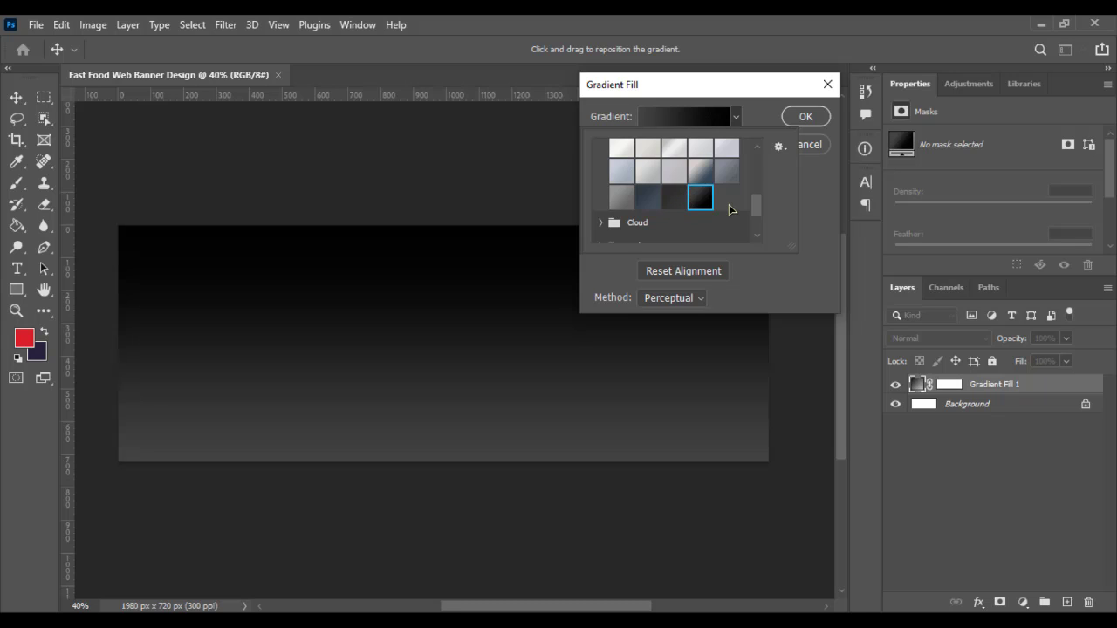
{"action": "left_click", "coordinate": [730, 98]}
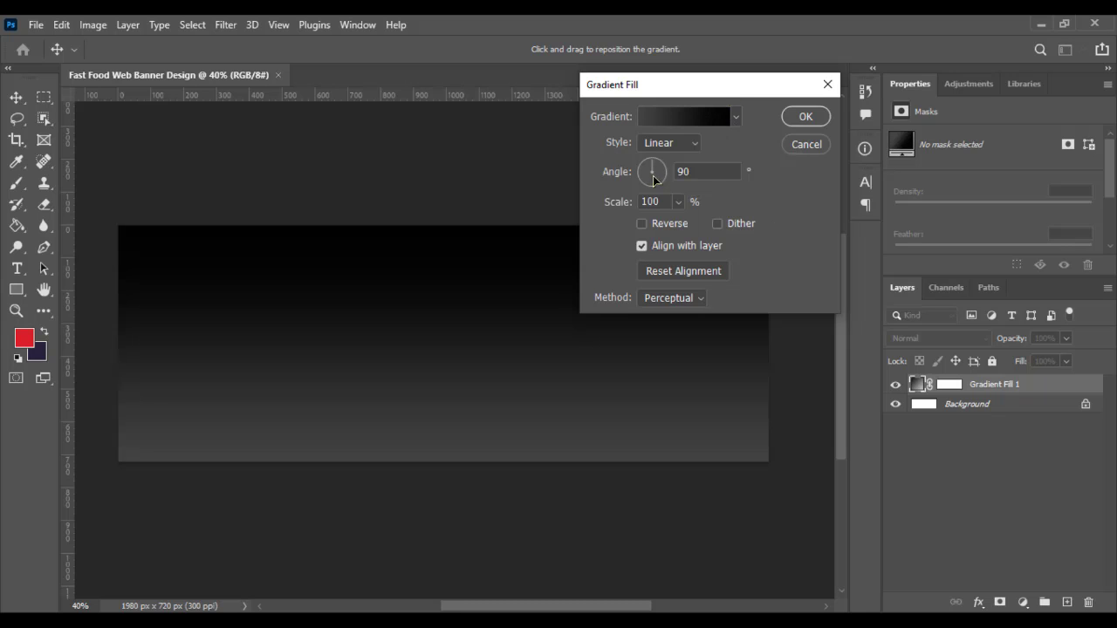
Set the gradient's angle to 45°, try reversing its colors and switch that off again, and accept the fill.
{"action": "left_click_drag", "start_coordinate": [653, 180], "coordinate": [699, 134]}
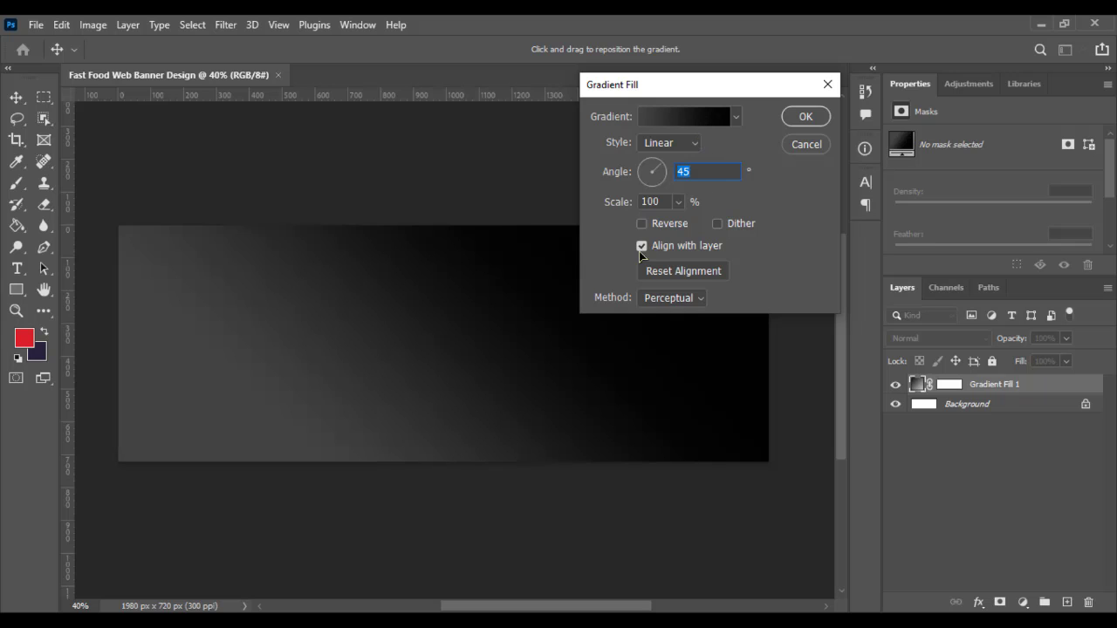
{"action": "left_click", "coordinate": [669, 226]}
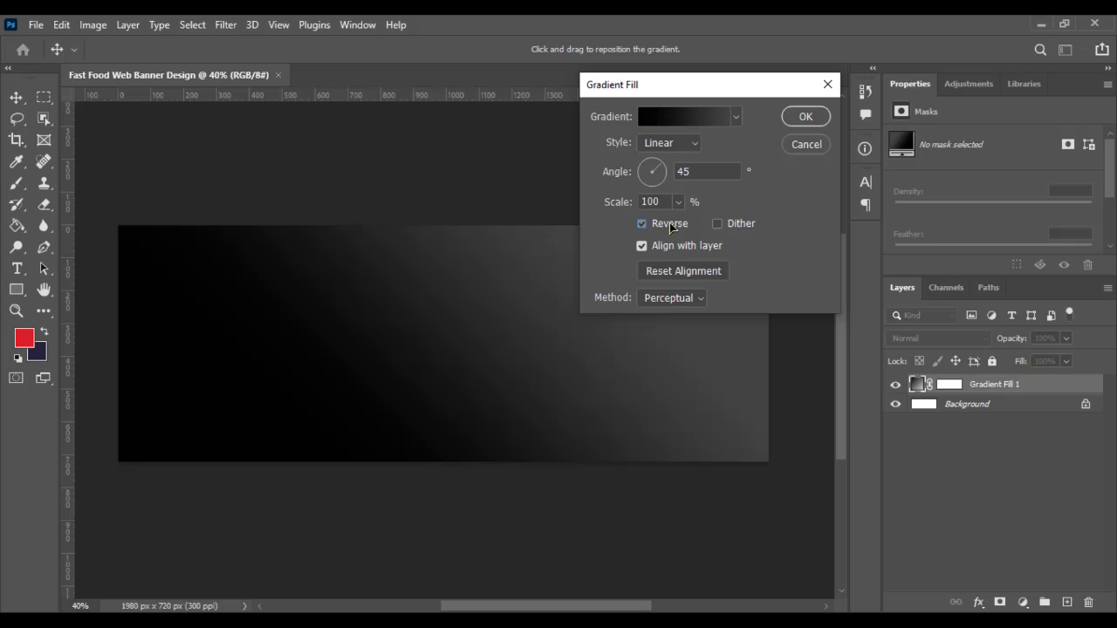
{"action": "left_click", "coordinate": [669, 226]}
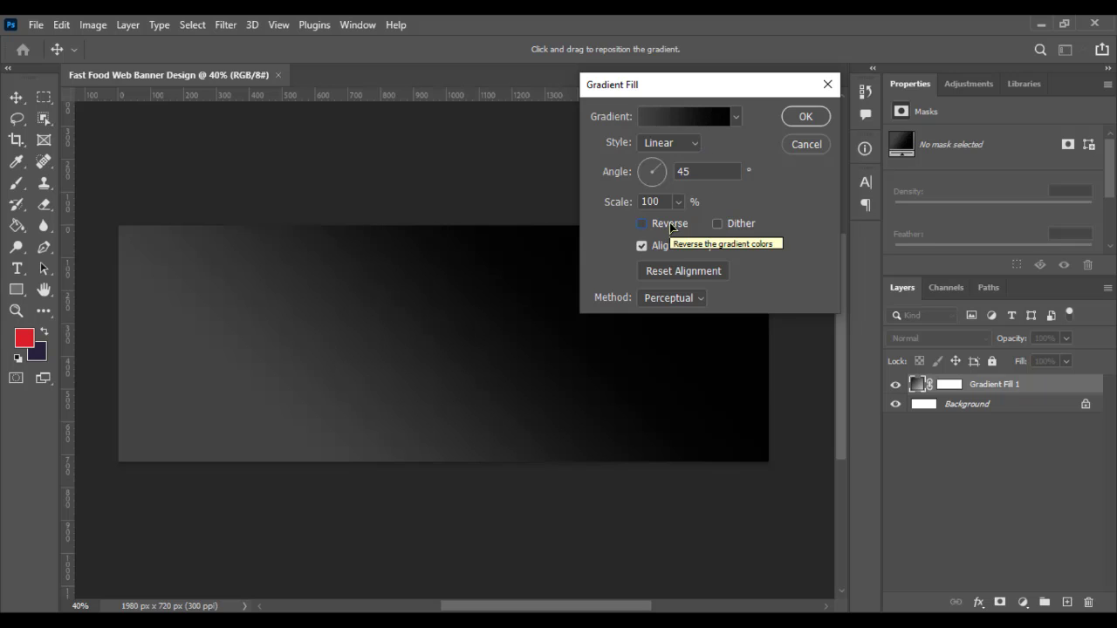
{"action": "left_click", "coordinate": [796, 117]}
Place the burger photo, scale it to the full 1980 px canvas width and move it up about 182 px.
{"action": "scroll", "coordinate": [507, 244], "scroll_direction": "up", "scroll_amount": 2}
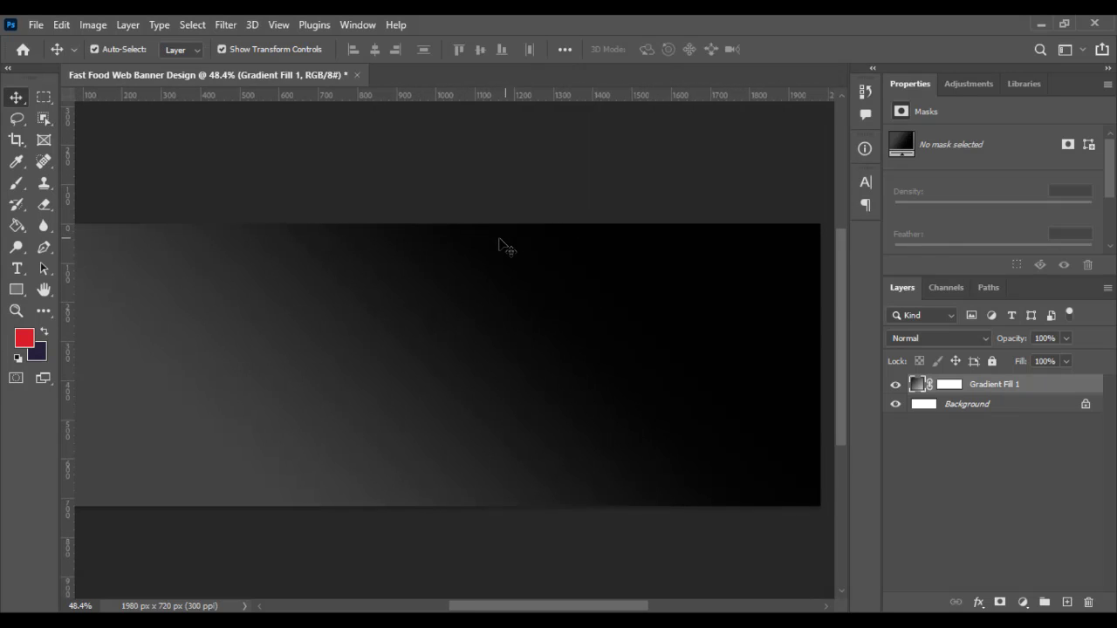
{"action": "scroll", "coordinate": [505, 246], "scroll_direction": "down", "scroll_amount": 2}
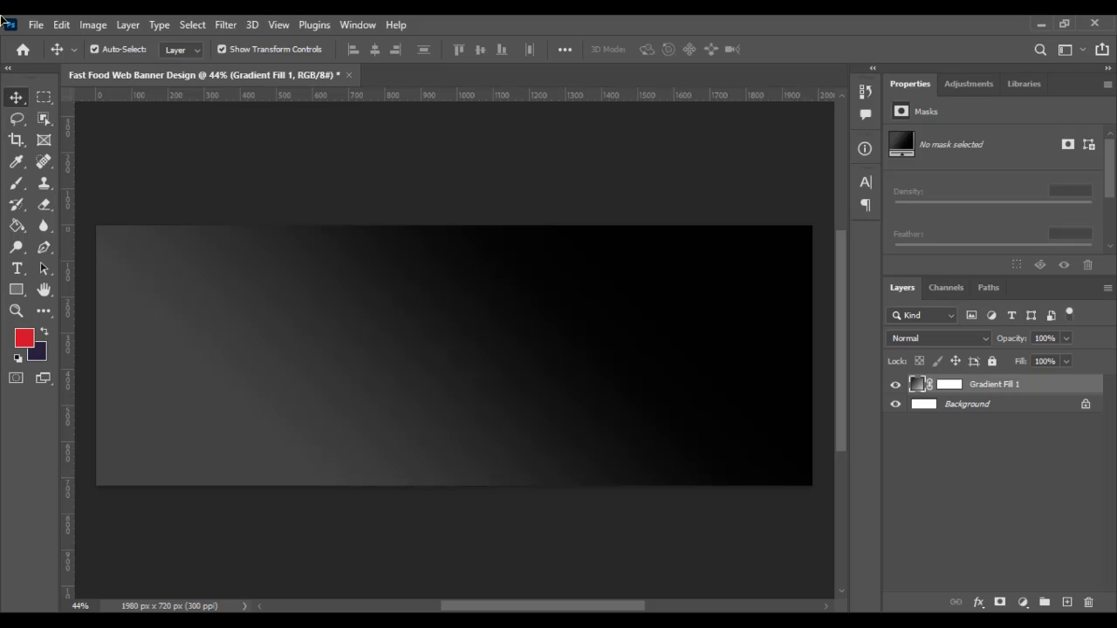
{"action": "left_click", "coordinate": [36, 24]}
{"action": "left_click", "coordinate": [117, 349]}
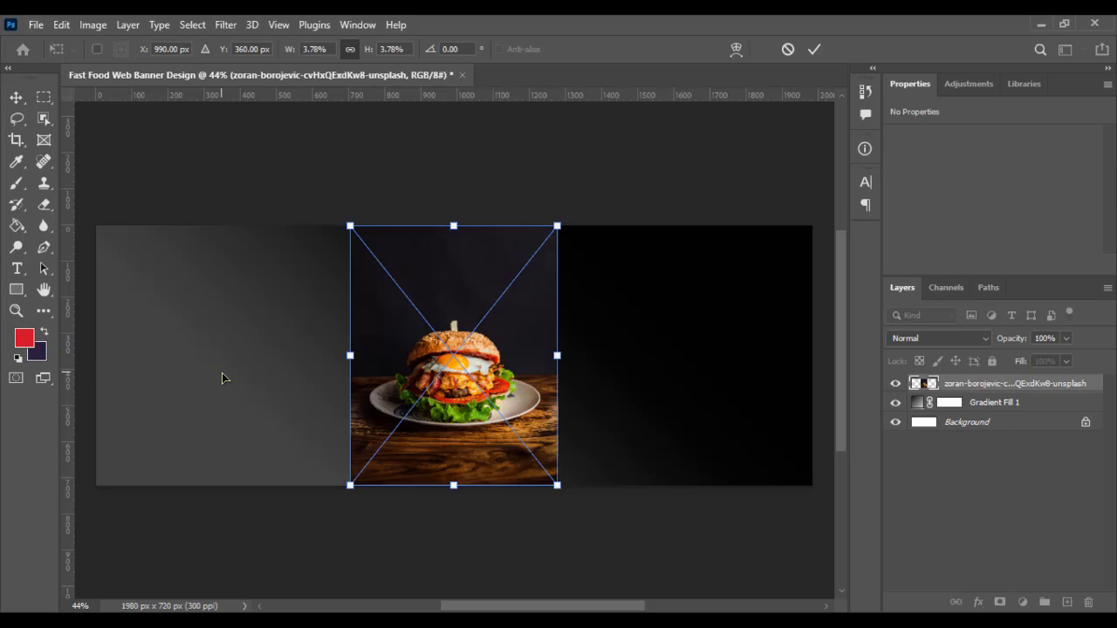
{"action": "left_click_drag", "start_coordinate": [560, 368], "coordinate": [816, 365]}
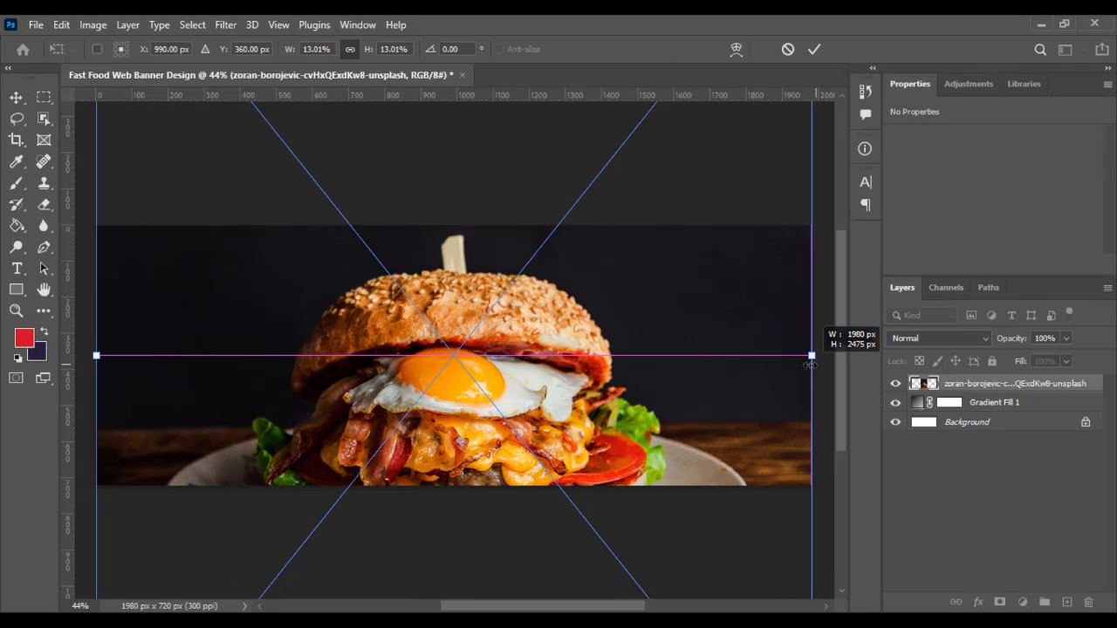
{"action": "left_click_drag", "start_coordinate": [530, 420], "coordinate": [530, 354]}
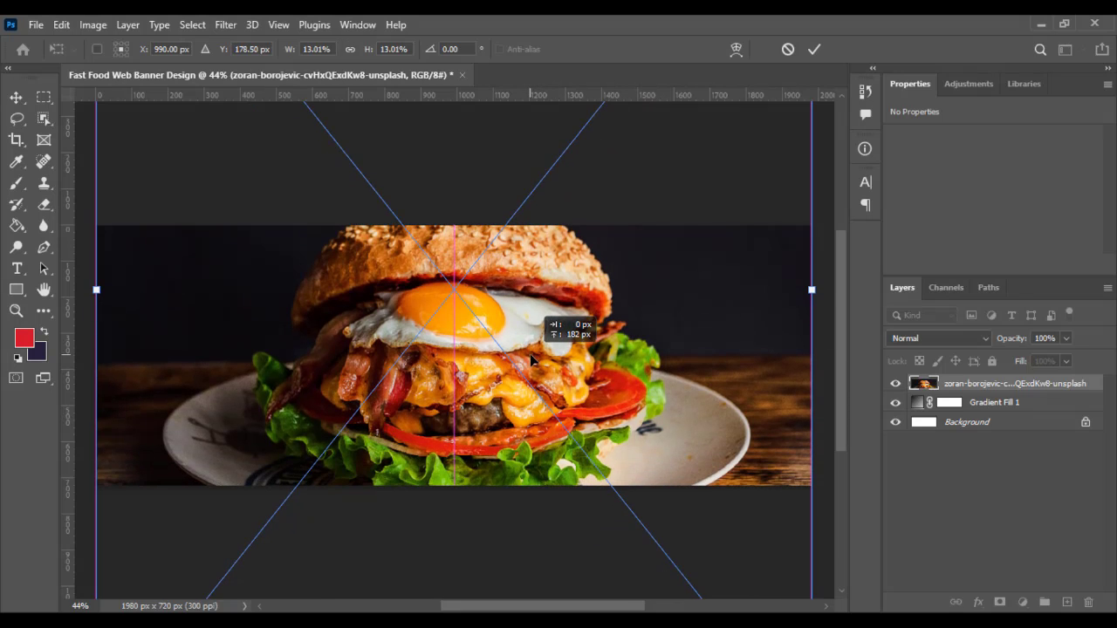
{"action": "key", "text": "Return"}
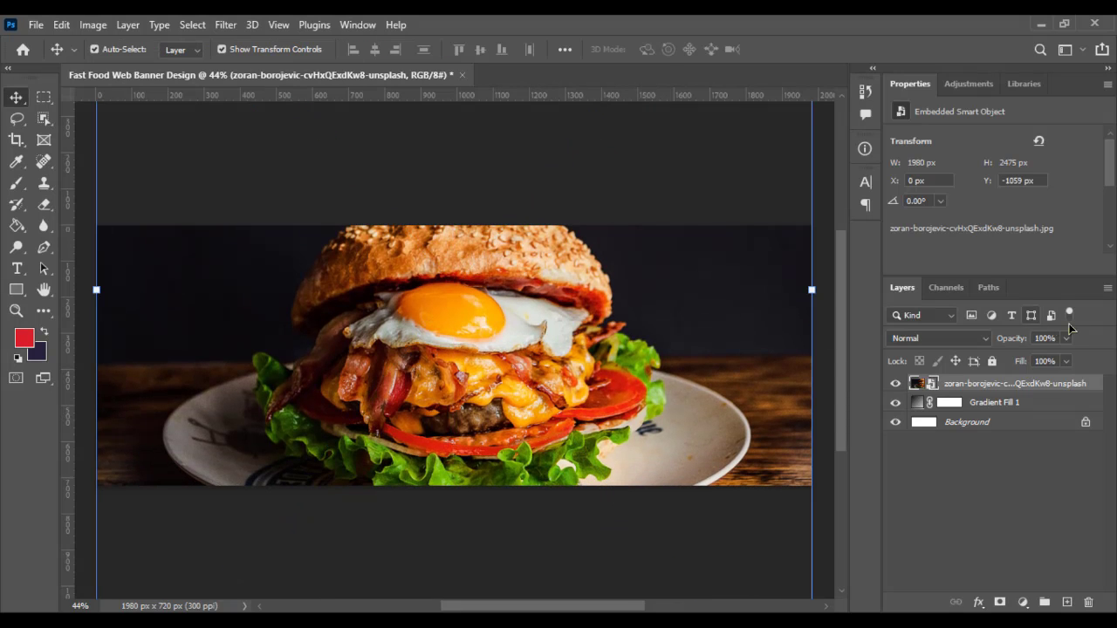
Set the burger photo layer's blend mode to Soft Light and its opacity to about 32%.
{"action": "left_click", "coordinate": [950, 340]}
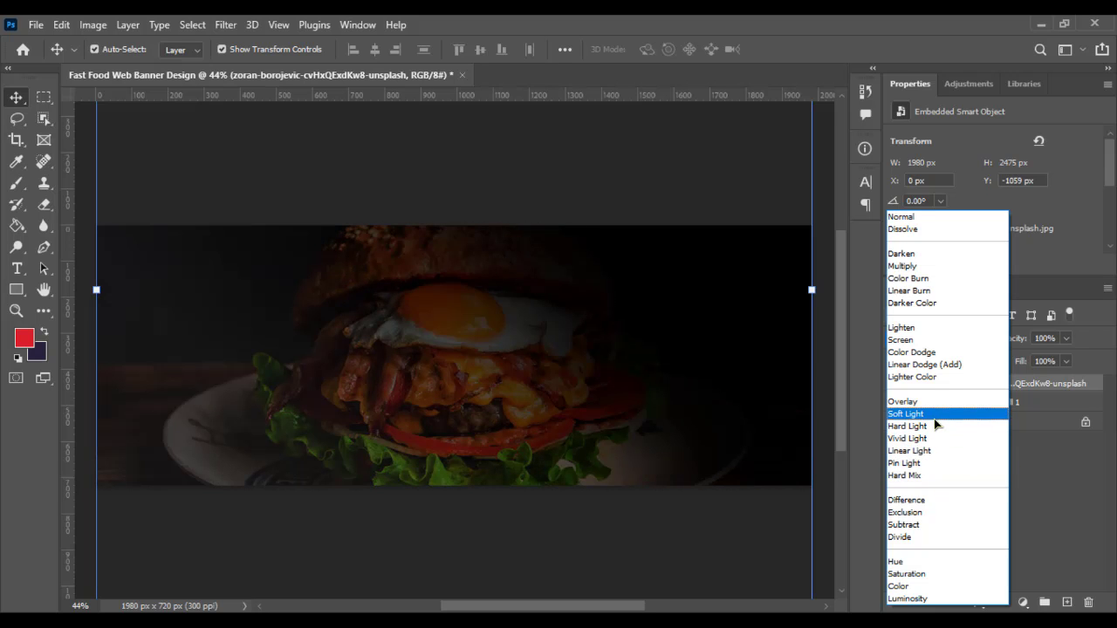
{"action": "left_click", "coordinate": [934, 418]}
{"action": "left_click", "coordinate": [1066, 338]}
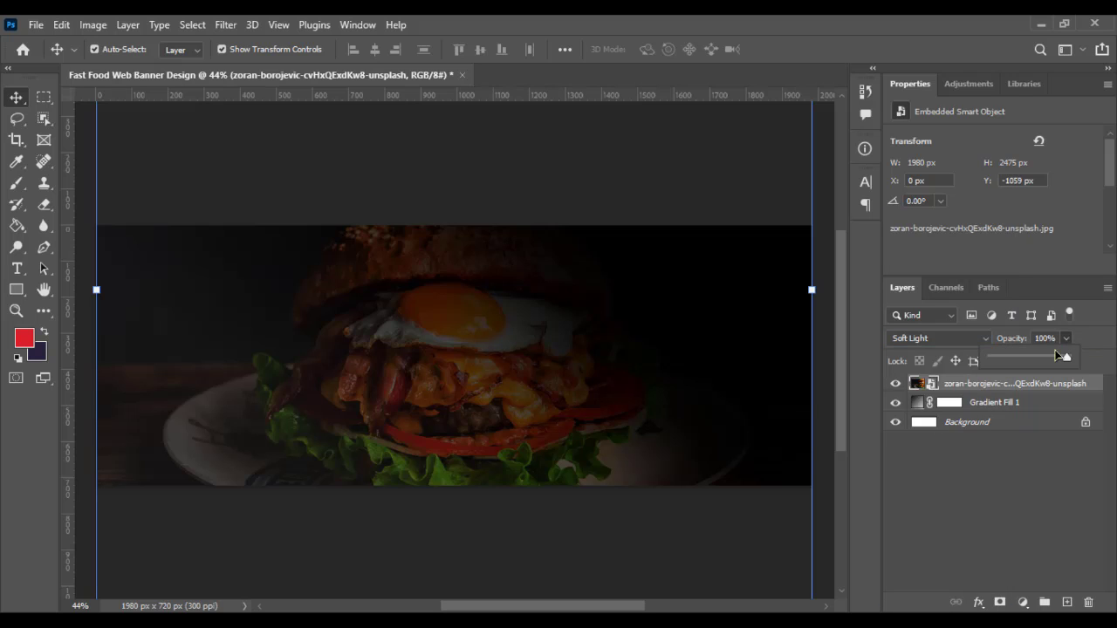
{"action": "left_click", "coordinate": [996, 359]}
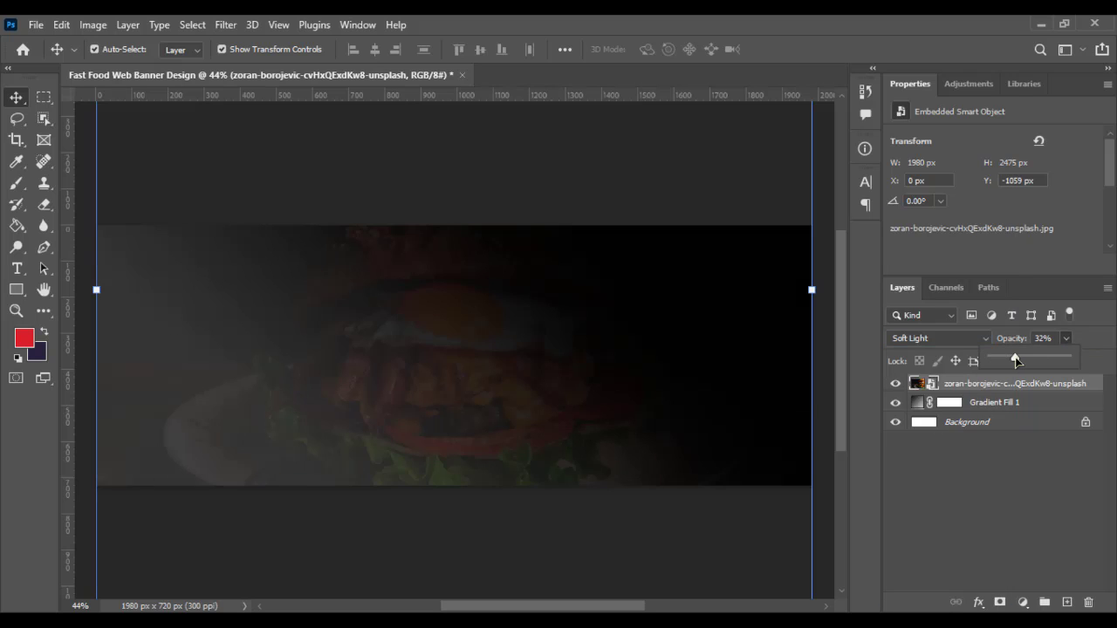
{"action": "left_click", "coordinate": [543, 172]}
Reverse the Gradient Fill layer's colors and shift the gradient toward the canvas's lower left so more of the burger shows.
{"action": "double_click", "coordinate": [922, 400]}
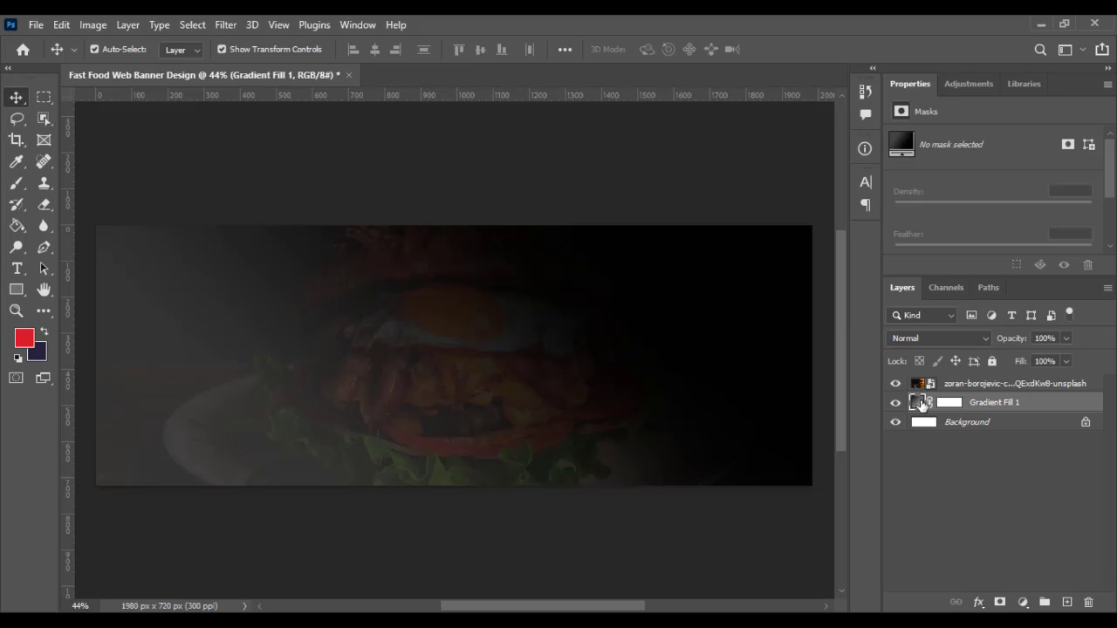
{"action": "left_click", "coordinate": [646, 223]}
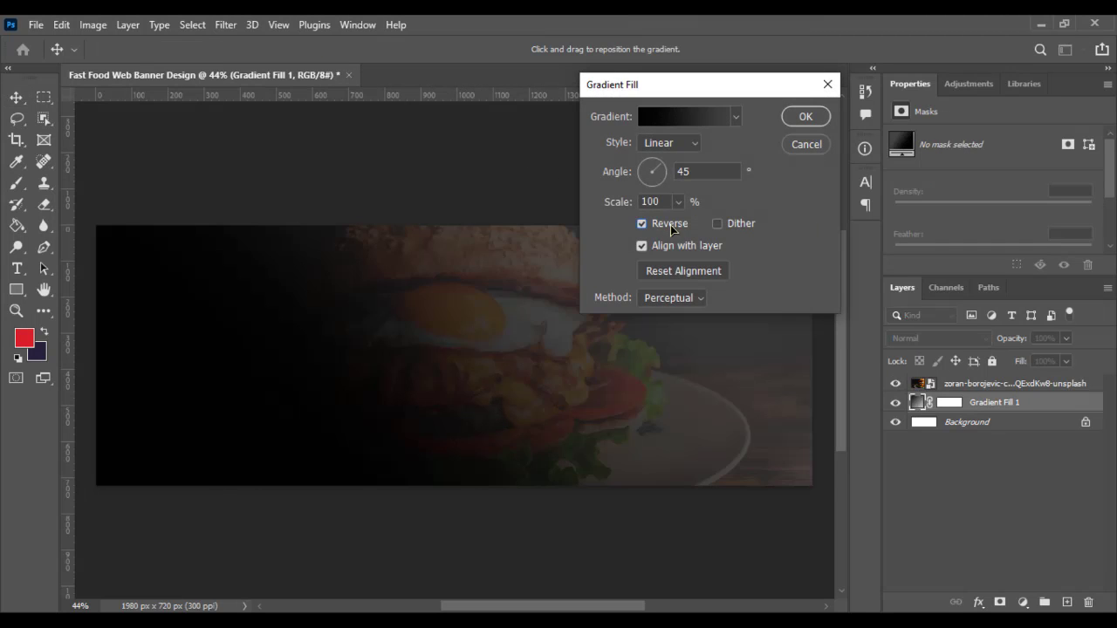
{"action": "left_click_drag", "start_coordinate": [522, 384], "coordinate": [359, 478]}
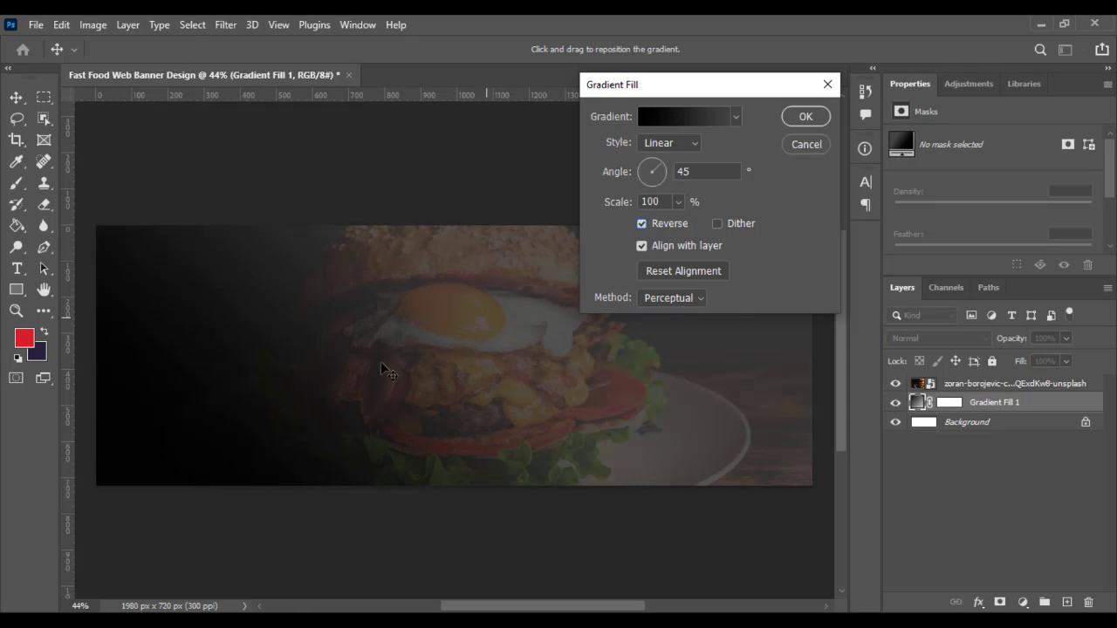
{"action": "left_click", "coordinate": [801, 117]}
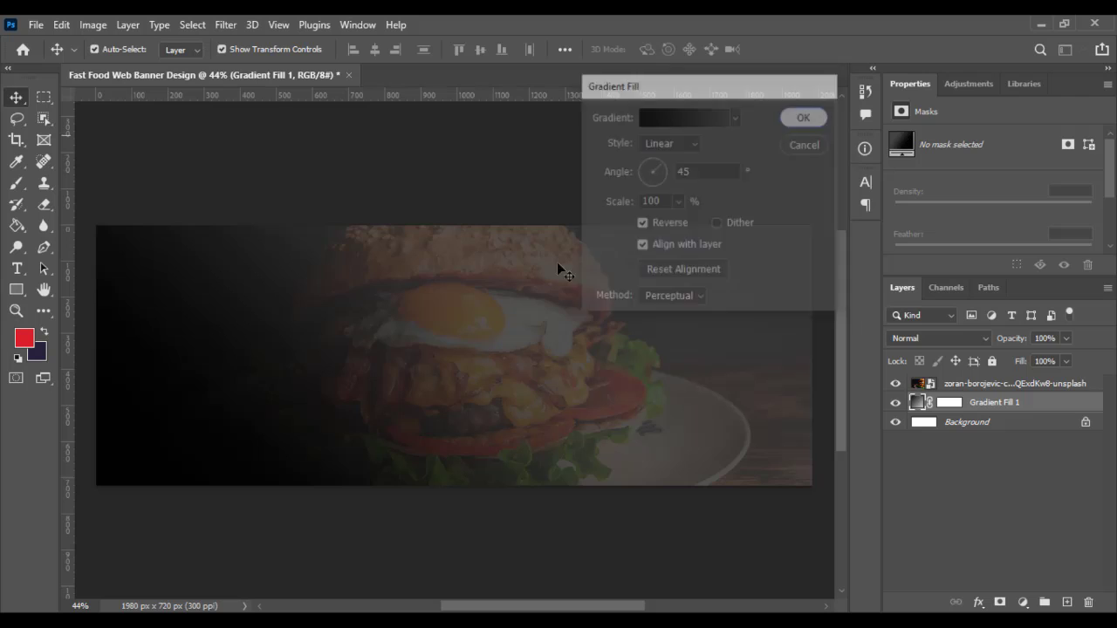
Change the Gradient Fill layer's black color stop at the 100% location to dark gray #242424 and accept the fill.
{"action": "scroll", "coordinate": [452, 396], "scroll_direction": "up", "scroll_amount": 4}
{"action": "scroll", "coordinate": [605, 402], "scroll_direction": "left", "scroll_amount": 3}
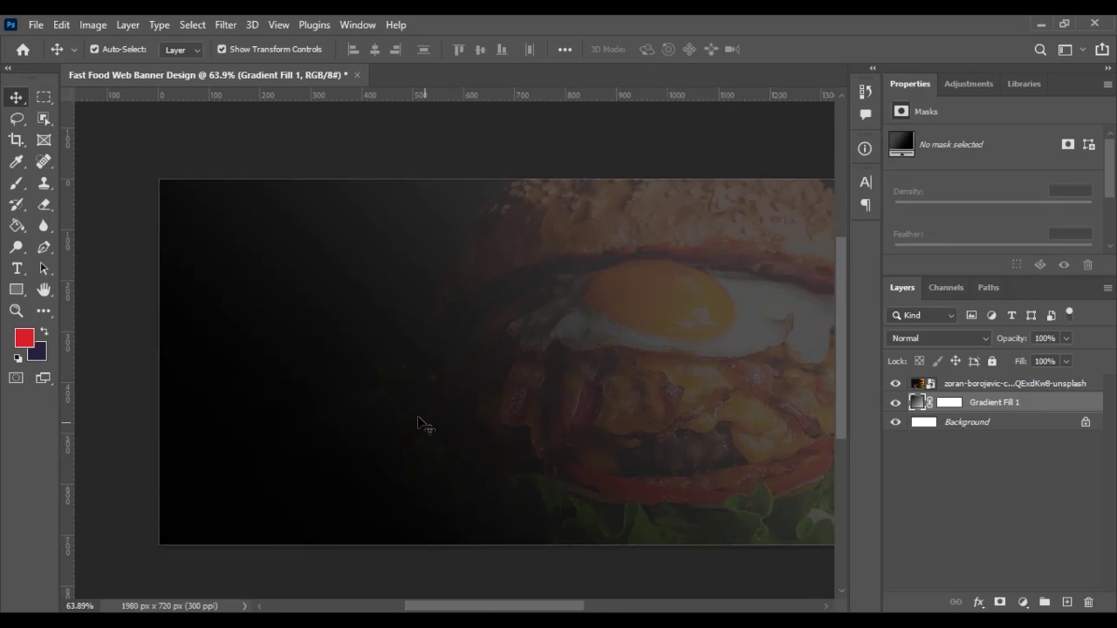
{"action": "scroll", "coordinate": [419, 424], "scroll_direction": "down", "scroll_amount": 1}
{"action": "double_click", "coordinate": [916, 404]}
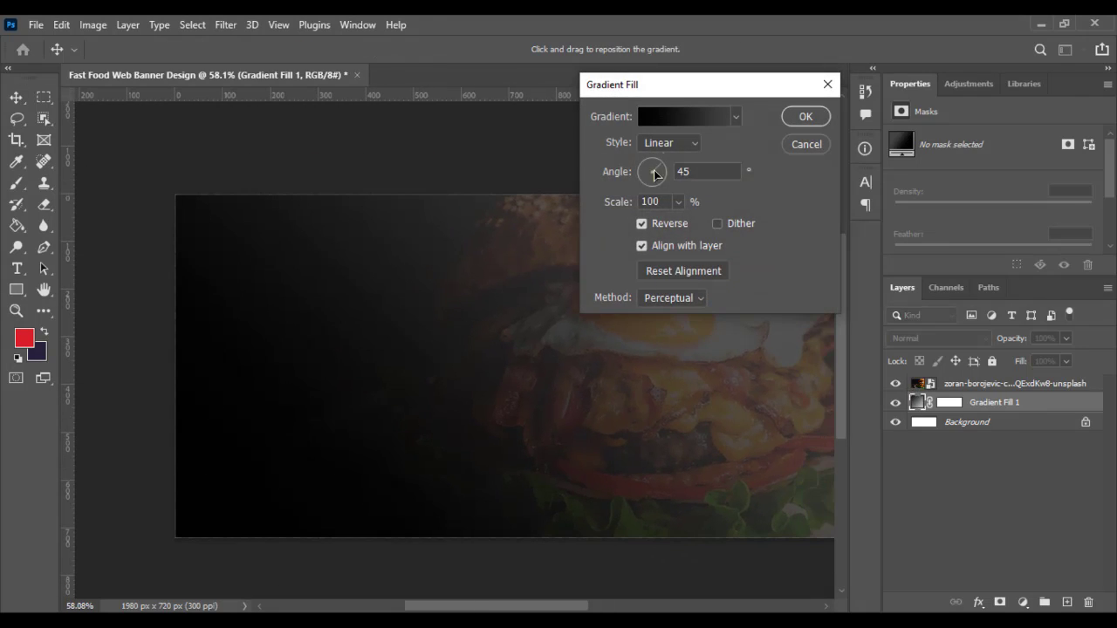
{"action": "left_click", "coordinate": [680, 124]}
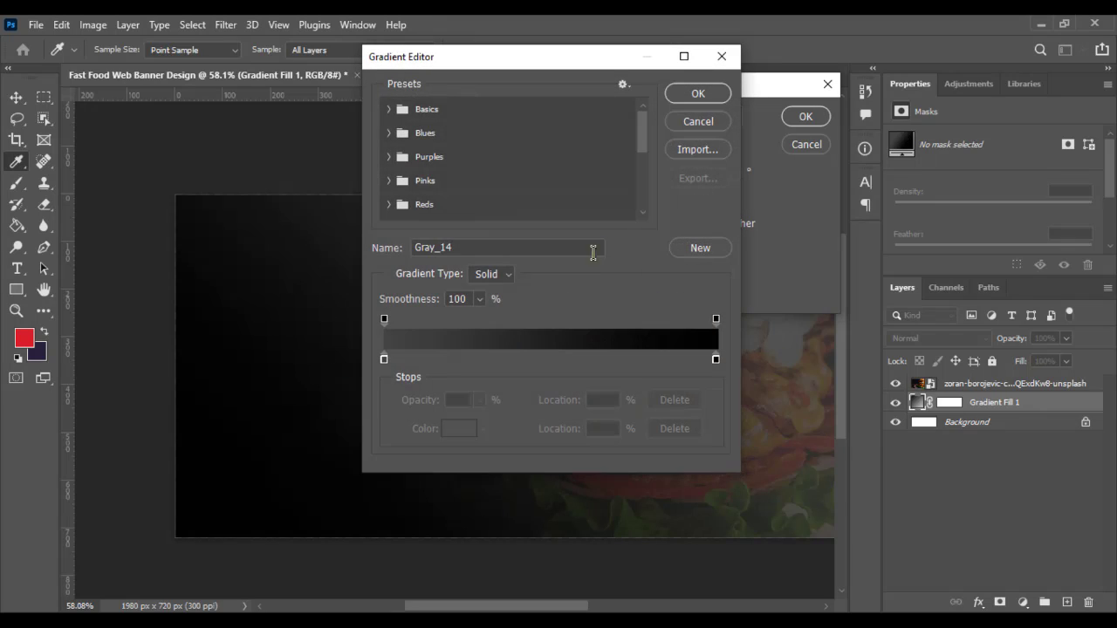
{"action": "double_click", "coordinate": [715, 359]}
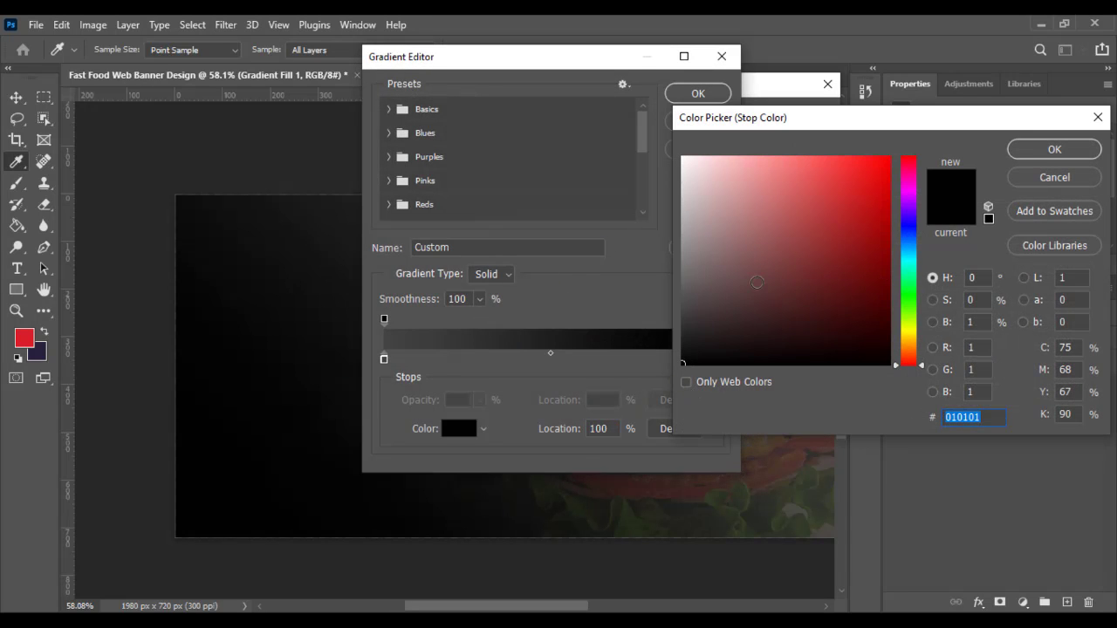
{"action": "mouse_move", "coordinate": [757, 282]}
{"action": "left_mouse_down"}
{"action": "mouse_move", "coordinate": [650, 334]}
{"action": "mouse_move", "coordinate": [635, 327]}
{"action": "mouse_move", "coordinate": [728, 322]}
{"action": "mouse_move", "coordinate": [635, 337]}
{"action": "left_mouse_up"}
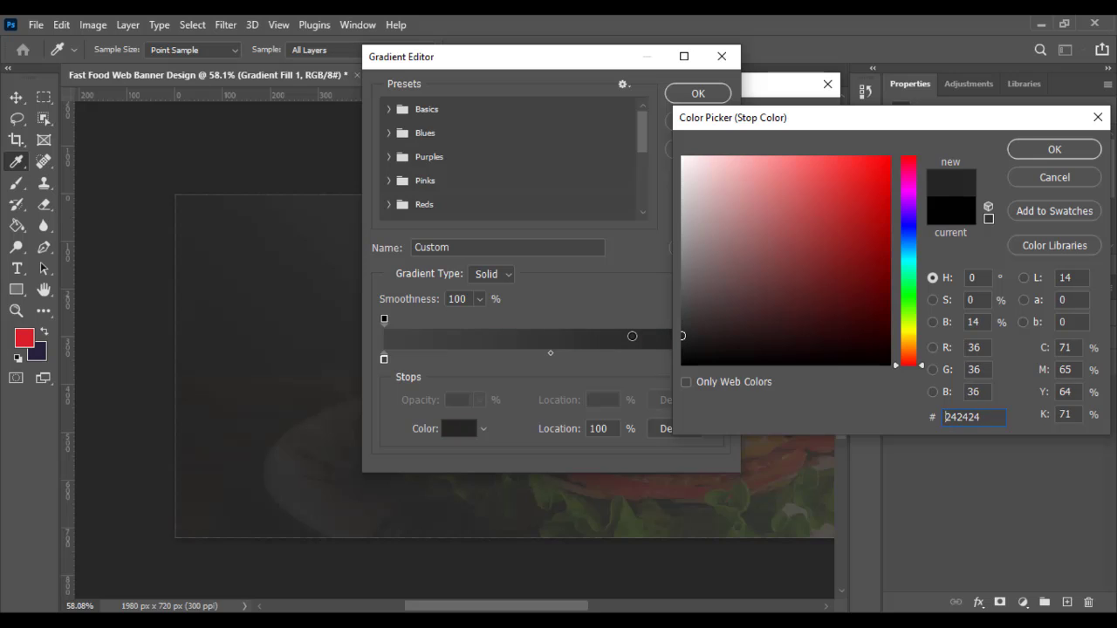
{"action": "left_click", "coordinate": [1032, 158]}
{"action": "left_click", "coordinate": [699, 93]}
{"action": "left_click", "coordinate": [803, 114]}
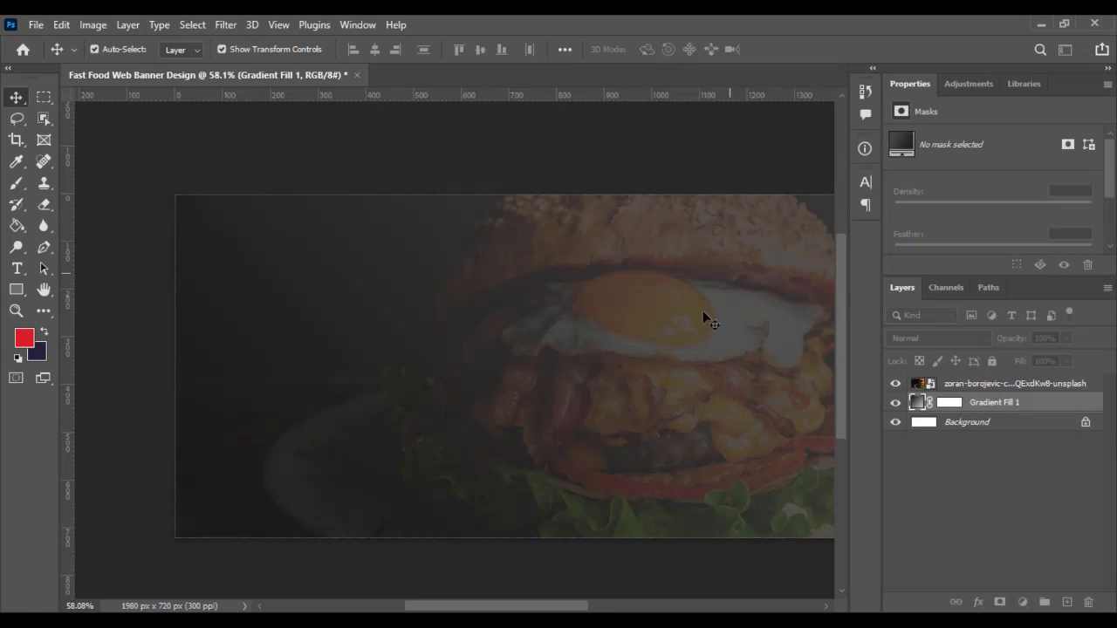
Draw a red six-sided polygon about 624 x 540 px over the burger and rotate it 90° so a corner points up.
{"action": "scroll", "coordinate": [703, 314], "scroll_direction": "down", "scroll_amount": 5}
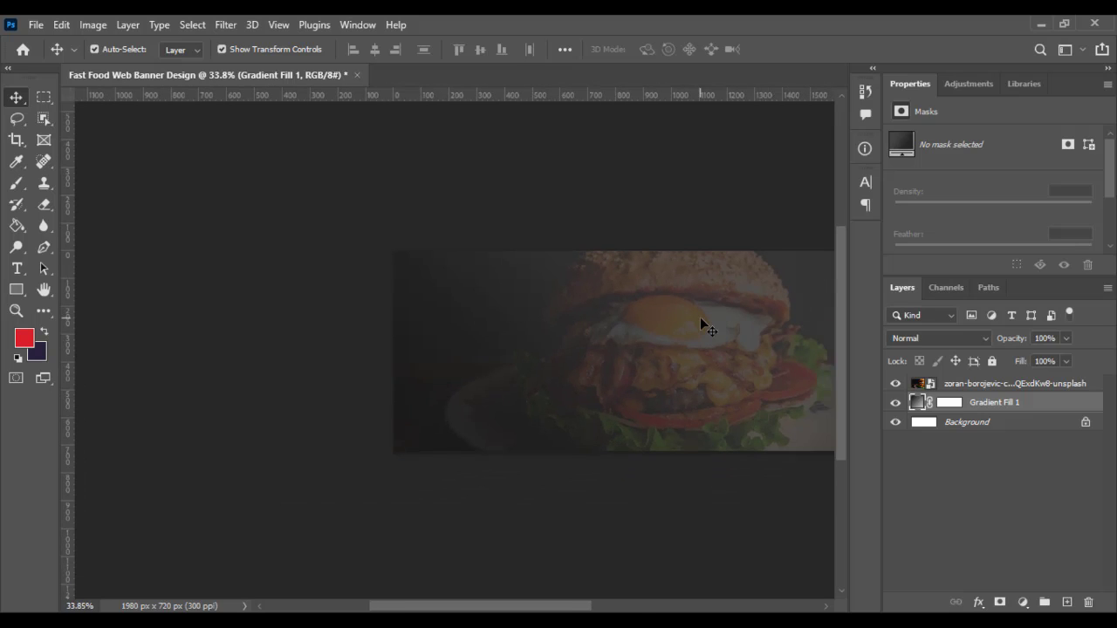
{"action": "scroll", "coordinate": [703, 324], "scroll_direction": "up", "scroll_amount": 3}
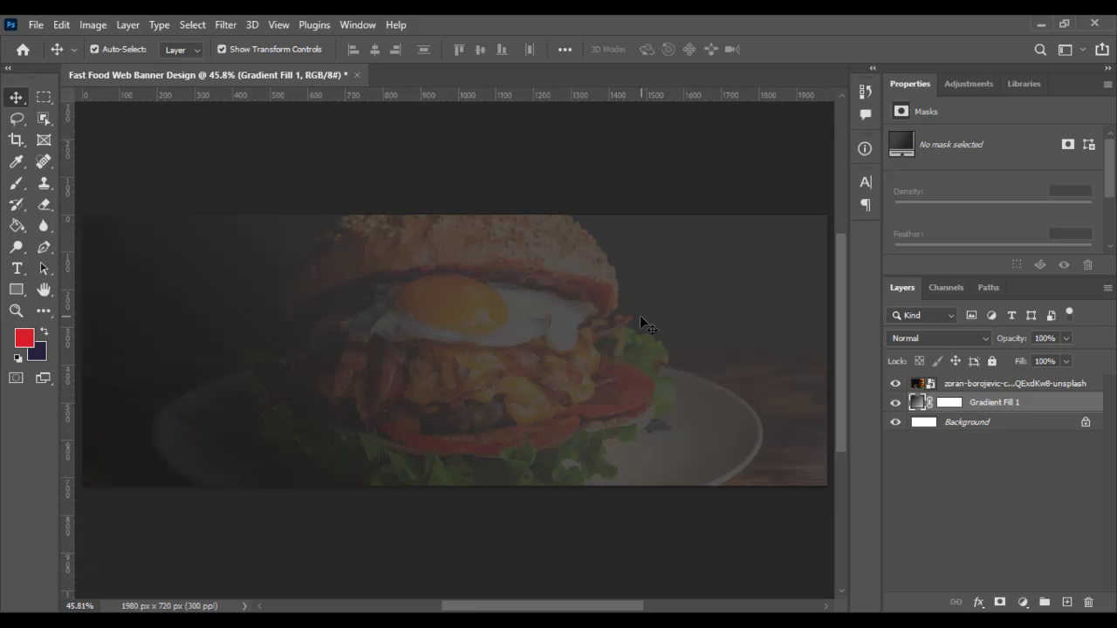
{"action": "left_click", "coordinate": [43, 289]}
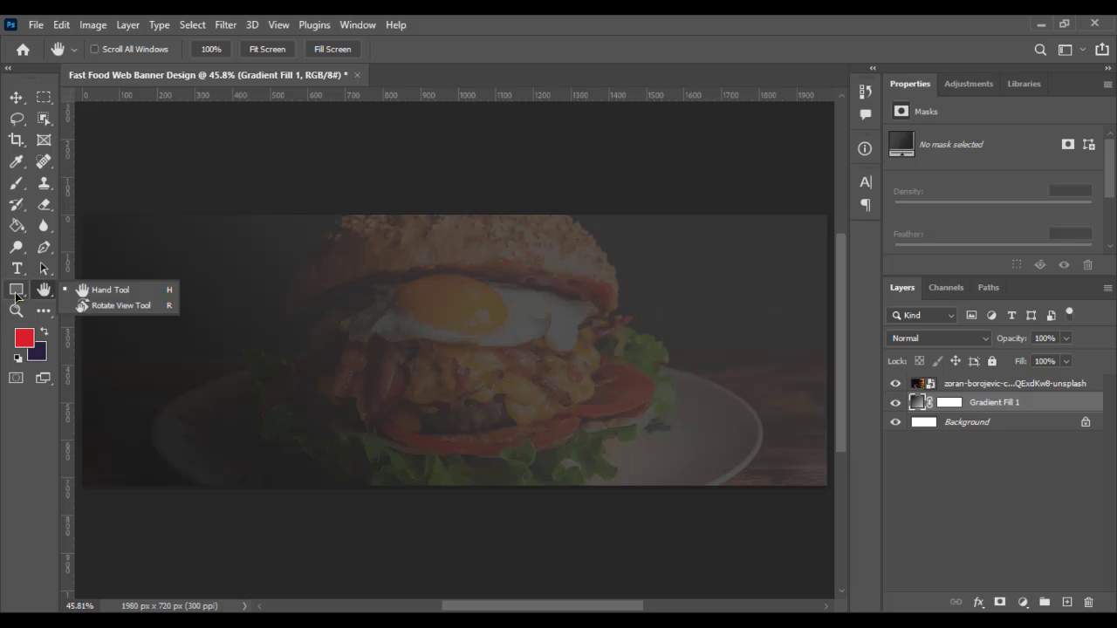
{"action": "left_click", "coordinate": [15, 289]}
{"action": "left_click", "coordinate": [88, 336]}
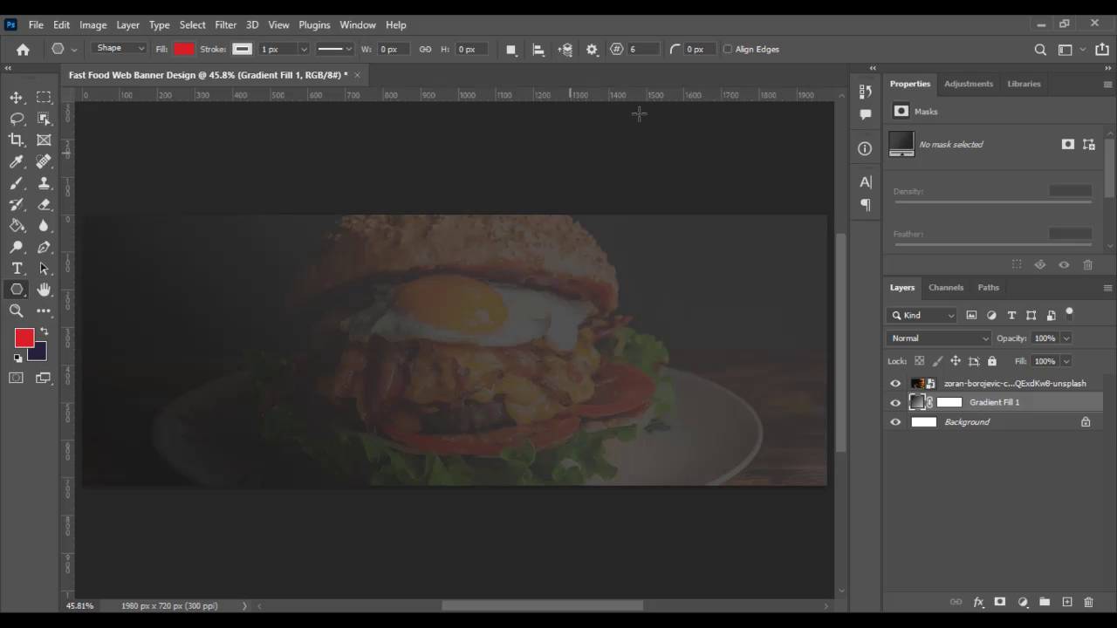
{"action": "left_click_drag", "start_coordinate": [267, 287], "coordinate": [543, 501]}
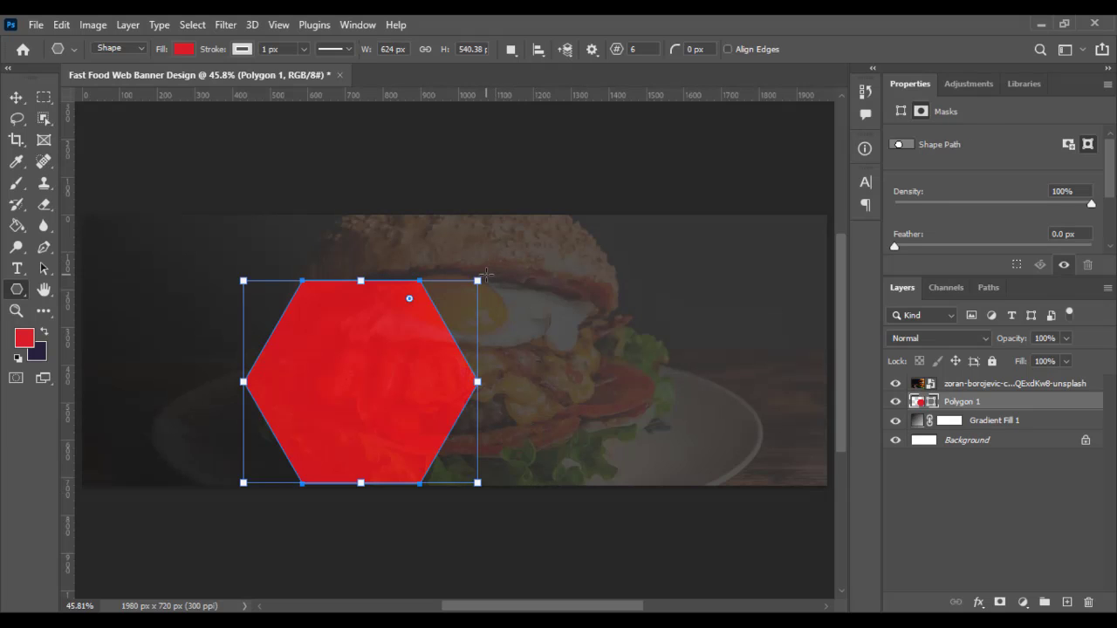
{"action": "left_click_drag", "start_coordinate": [490, 268], "coordinate": [465, 467]}
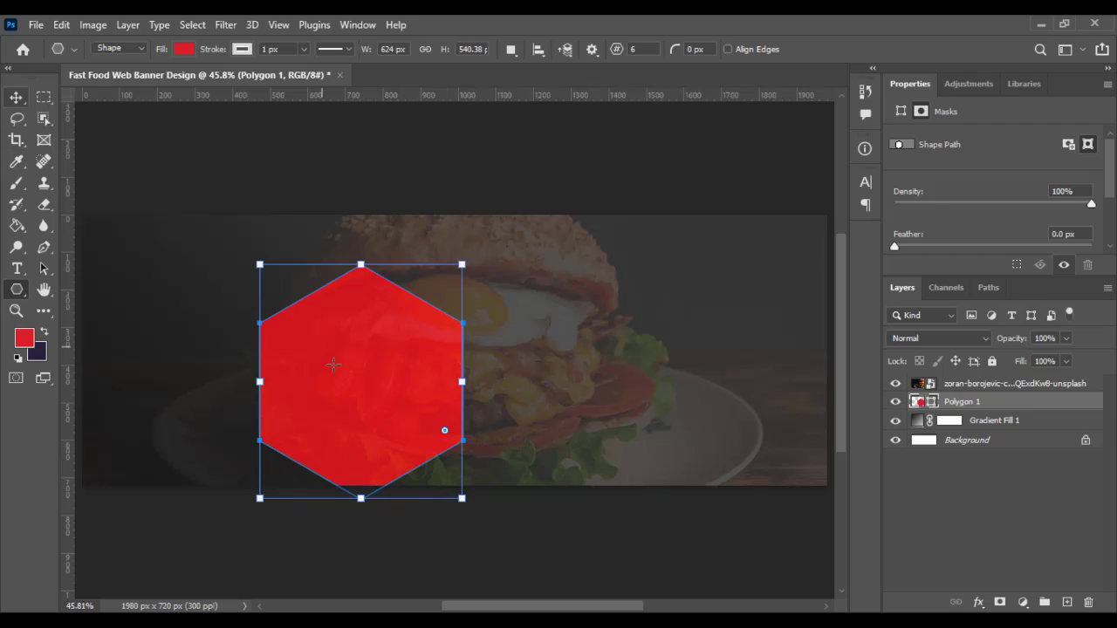
Bring the hexagon layer above the burger photo layer and move the hexagon to about X 143 px, Y 48 px.
{"action": "left_click", "coordinate": [16, 97]}
{"action": "left_click_drag", "start_coordinate": [367, 410], "coordinate": [236, 346]}
{"action": "key", "text": "ctrl+z"}
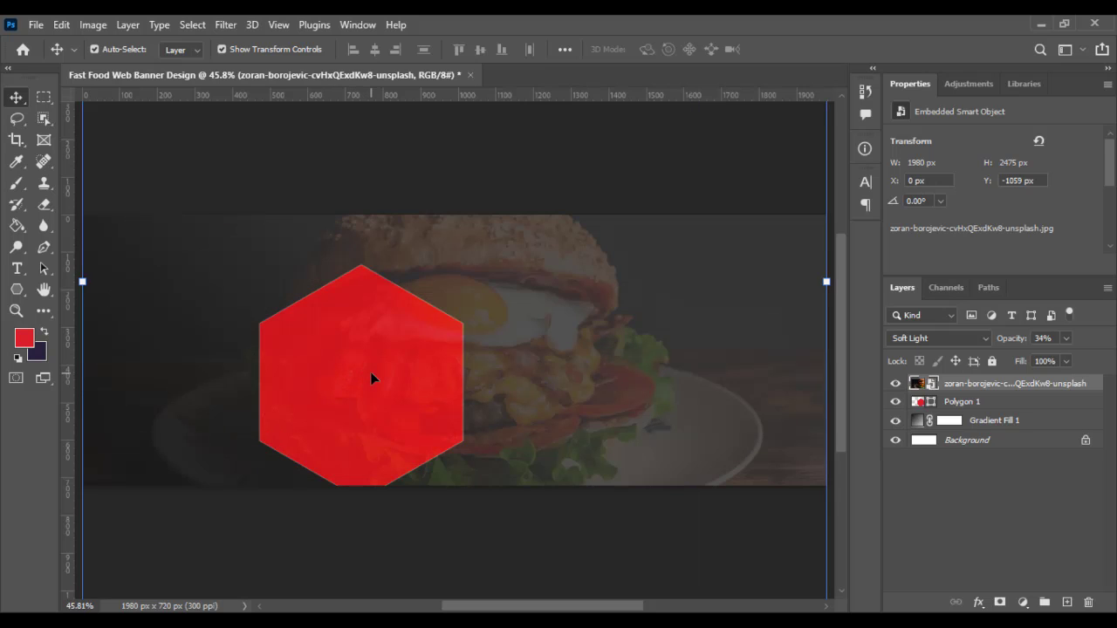
{"action": "left_click", "coordinate": [978, 401]}
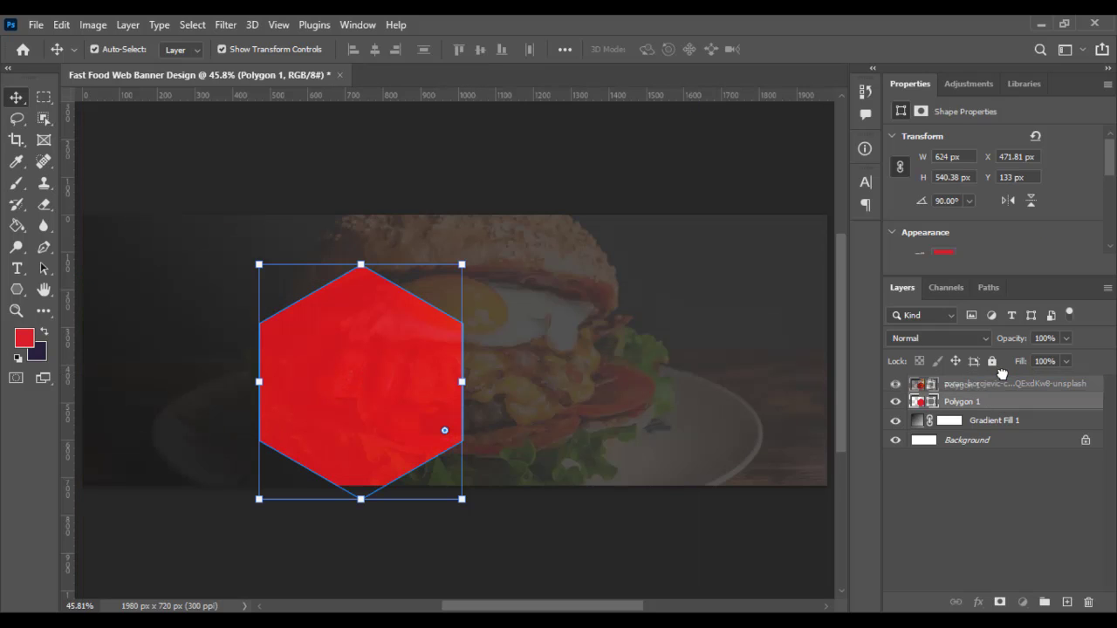
{"action": "left_click_drag", "start_coordinate": [978, 401], "coordinate": [978, 380]}
{"action": "left_click_drag", "start_coordinate": [348, 349], "coordinate": [217, 322]}
{"action": "left_click_drag", "start_coordinate": [285, 329], "coordinate": [476, 382]}
Remove the stroke from the red hexagon shape.
{"action": "scroll", "coordinate": [434, 354], "scroll_direction": "up", "scroll_amount": 3}
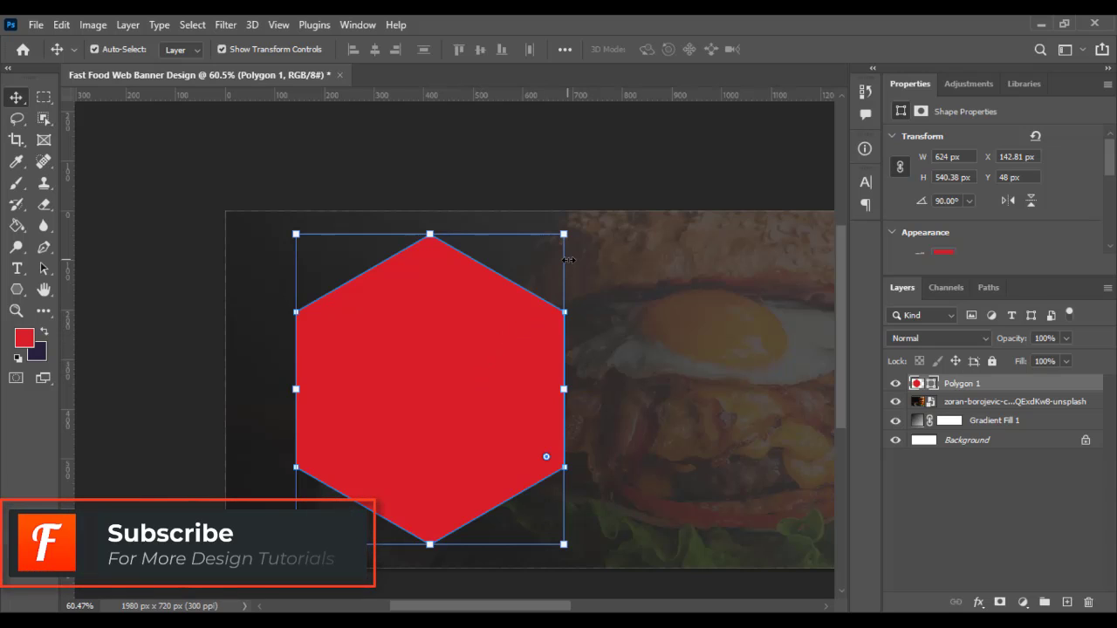
{"action": "left_click", "coordinate": [983, 486]}
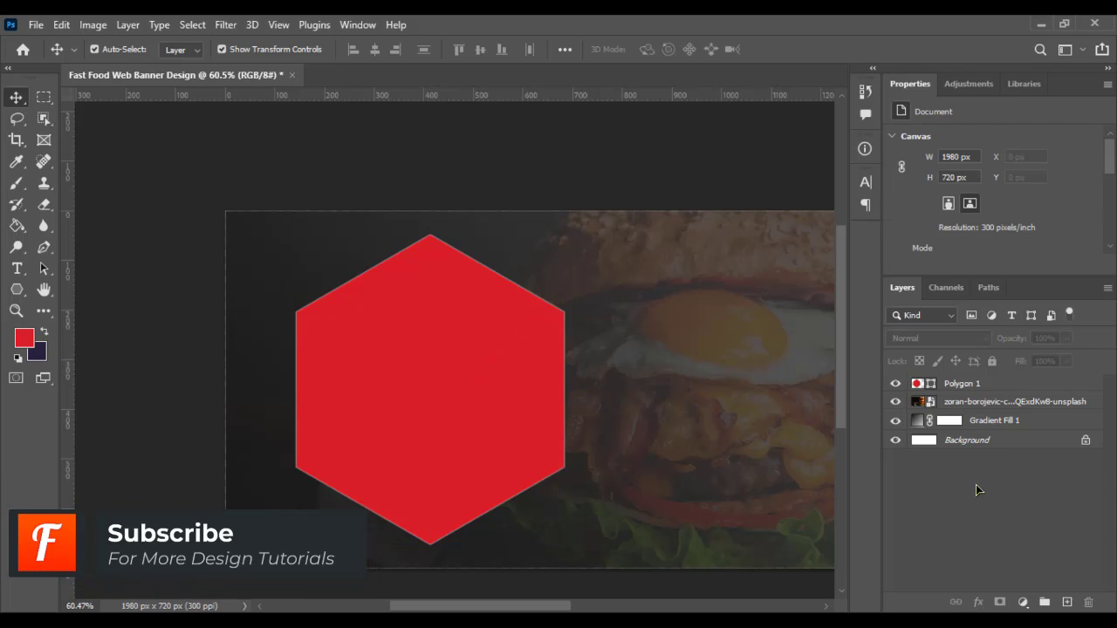
{"action": "left_click", "coordinate": [916, 388]}
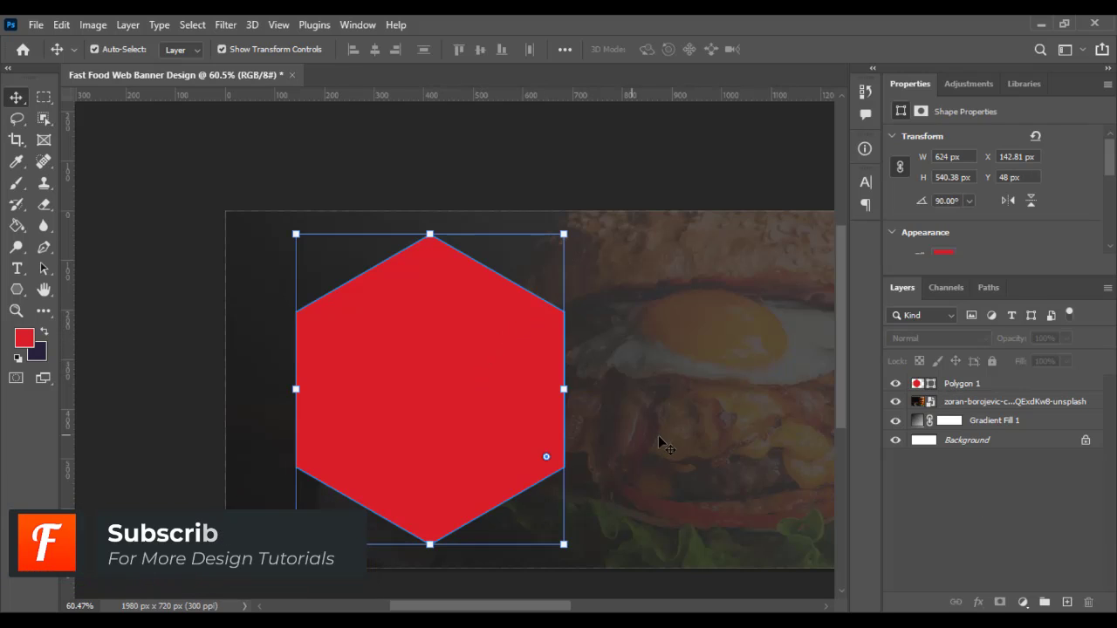
{"action": "left_click", "coordinate": [17, 290]}
{"action": "left_click", "coordinate": [182, 48]}
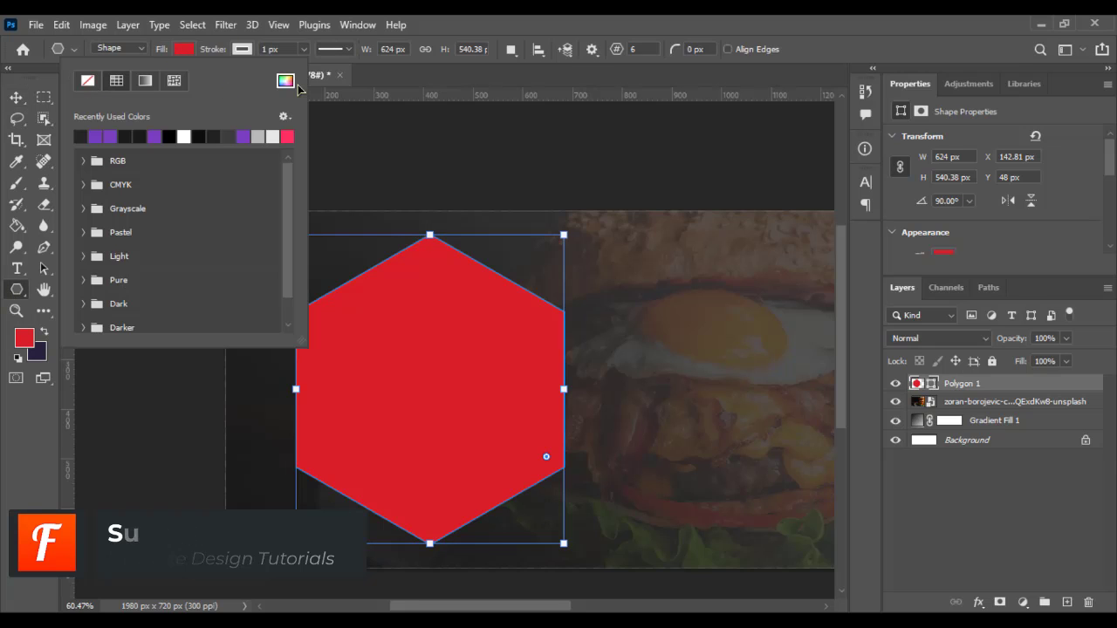
{"action": "left_click", "coordinate": [242, 49]}
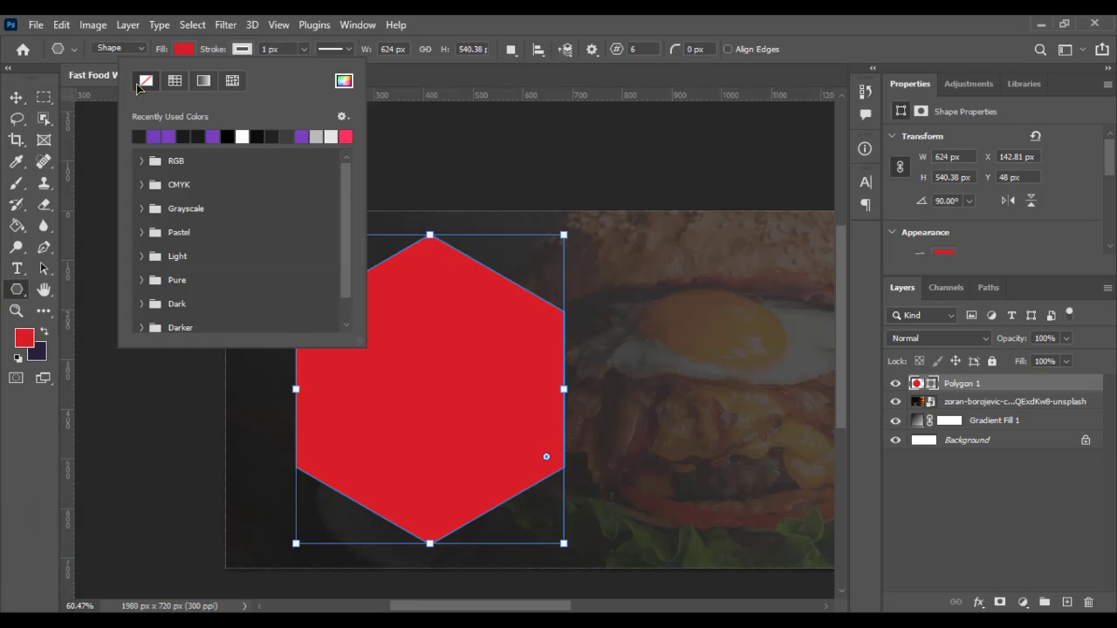
{"action": "left_click", "coordinate": [146, 80]}
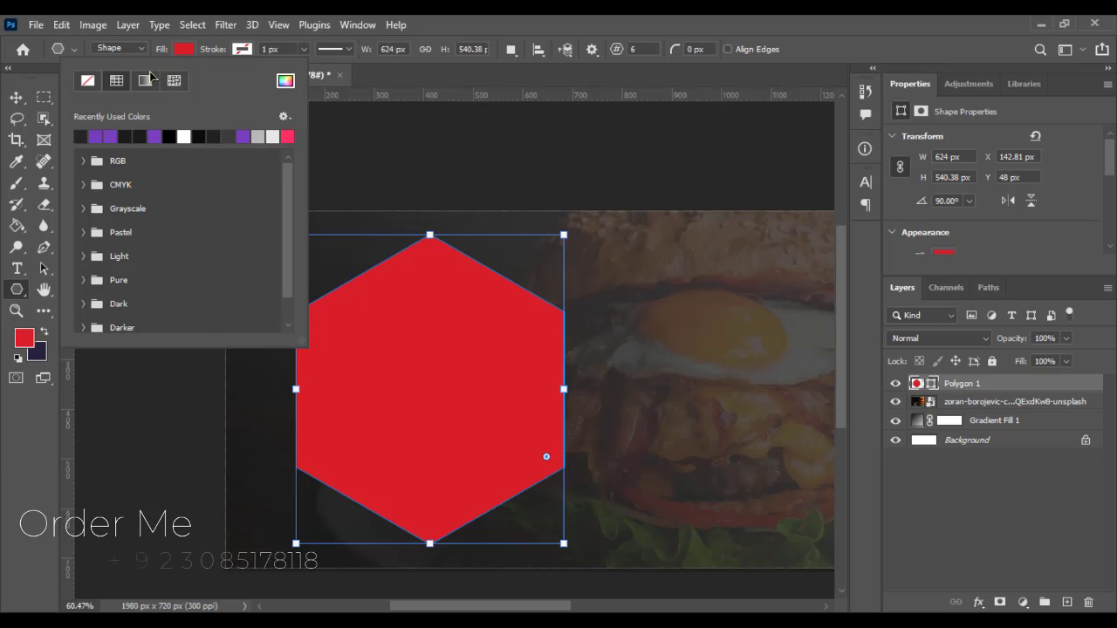
Fill the hexagon with the yellow to red-orange gradient preset from the Oranges group.
{"action": "left_click", "coordinate": [145, 80]}
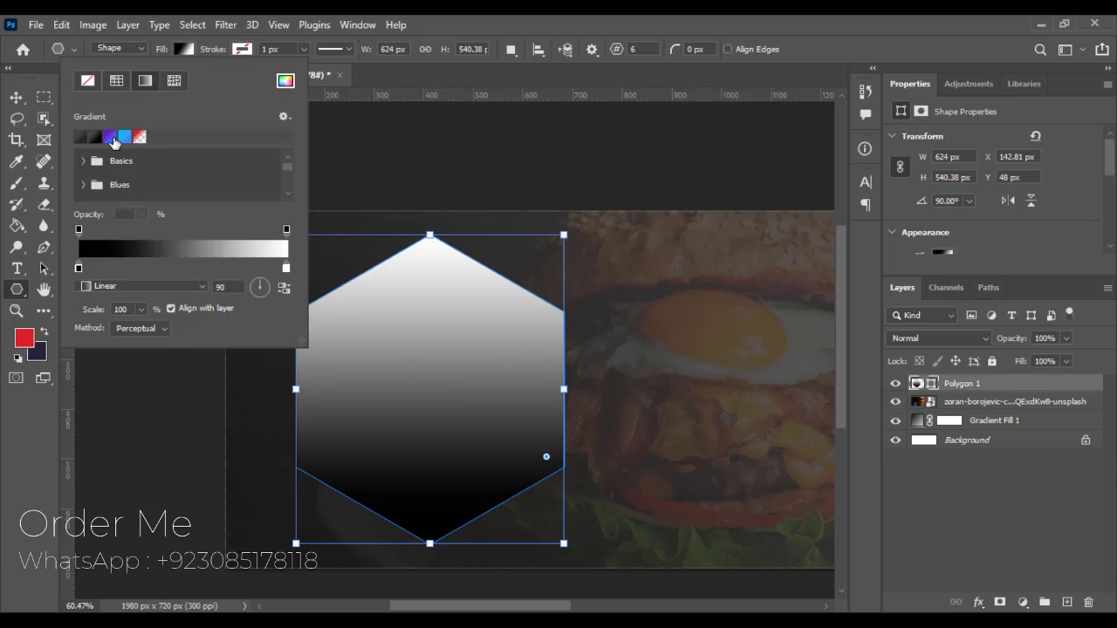
{"action": "scroll", "coordinate": [123, 179], "scroll_direction": "down", "scroll_amount": 2}
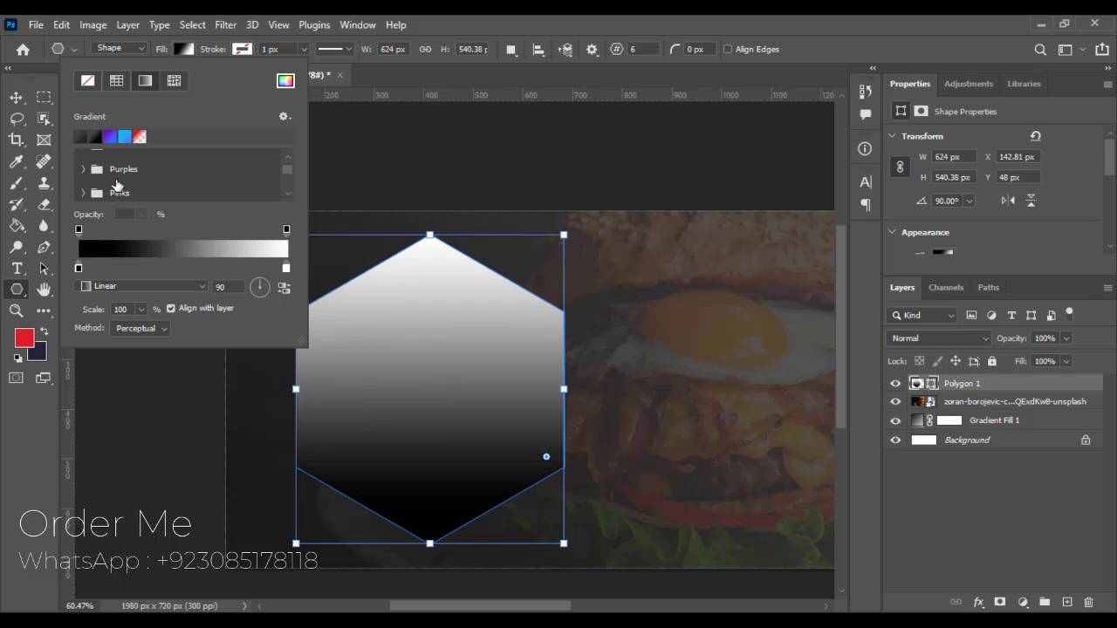
{"action": "scroll", "coordinate": [91, 196], "scroll_direction": "down", "scroll_amount": 2}
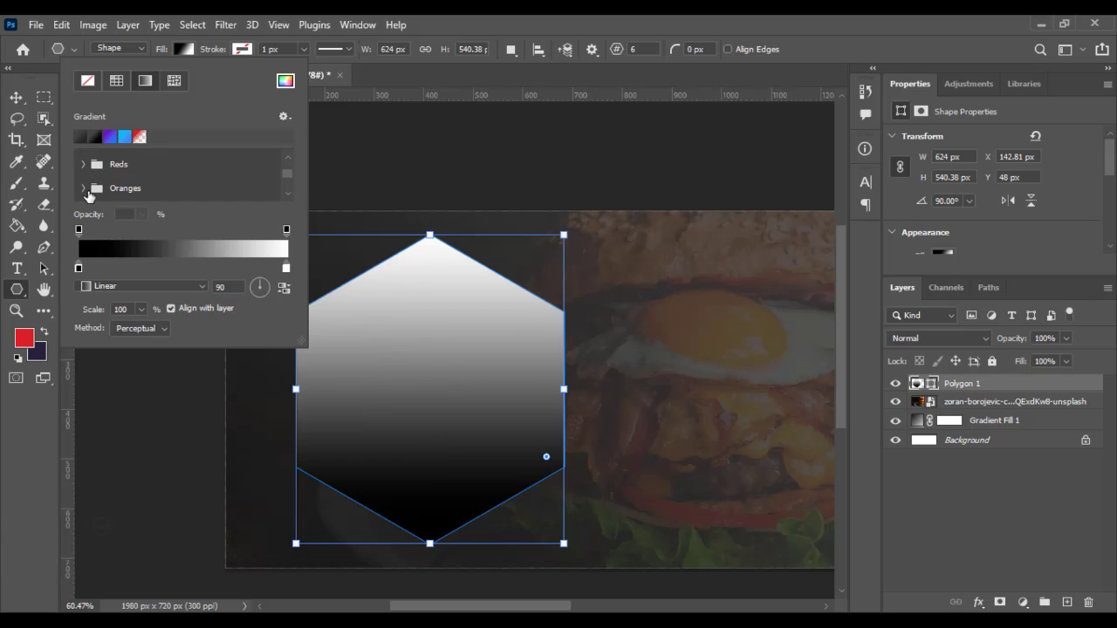
{"action": "left_click", "coordinate": [83, 188]}
{"action": "scroll", "coordinate": [202, 176], "scroll_direction": "down", "scroll_amount": 1}
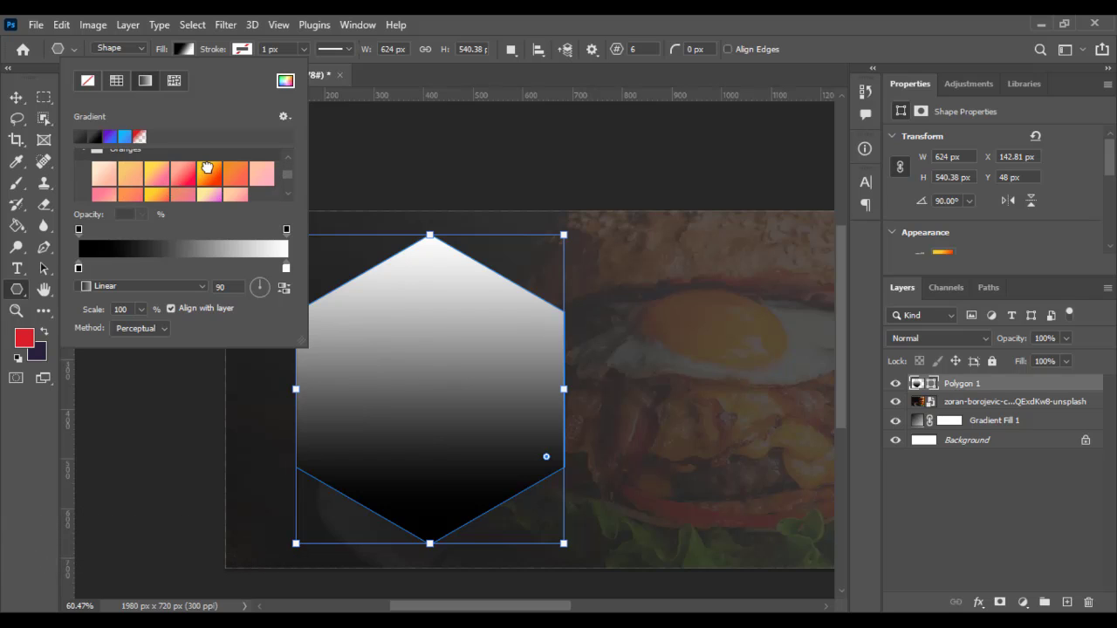
{"action": "left_click", "coordinate": [208, 171]}
{"action": "left_click", "coordinate": [483, 19]}
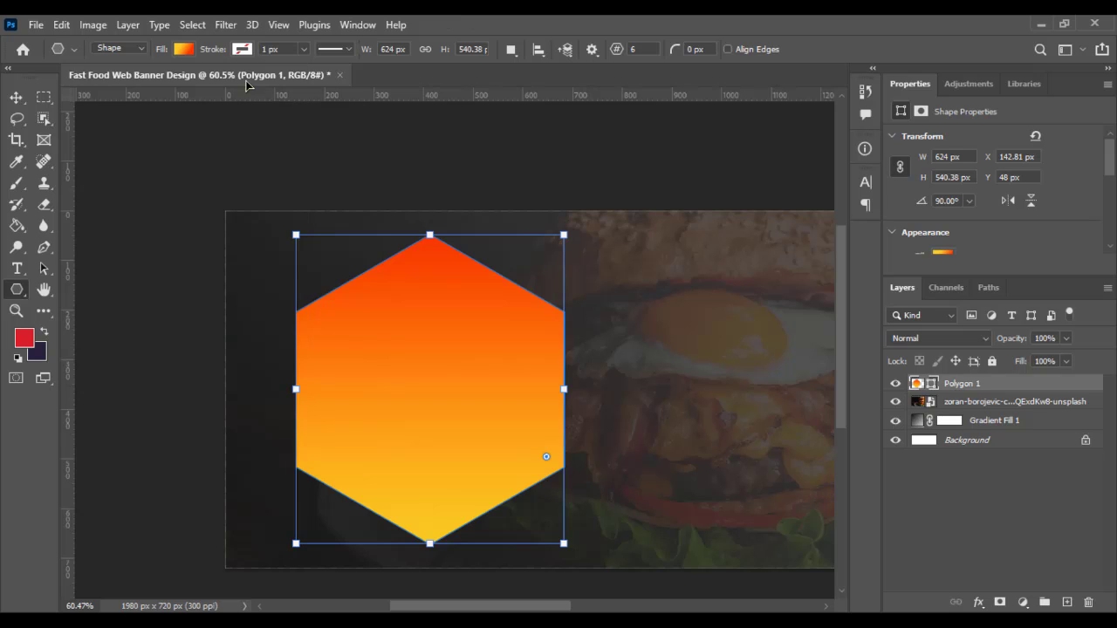
Change the hexagon's gradient fill style to Radial and set its scale to 210%.
{"action": "left_click", "coordinate": [184, 50]}
{"action": "left_click", "coordinate": [148, 288]}
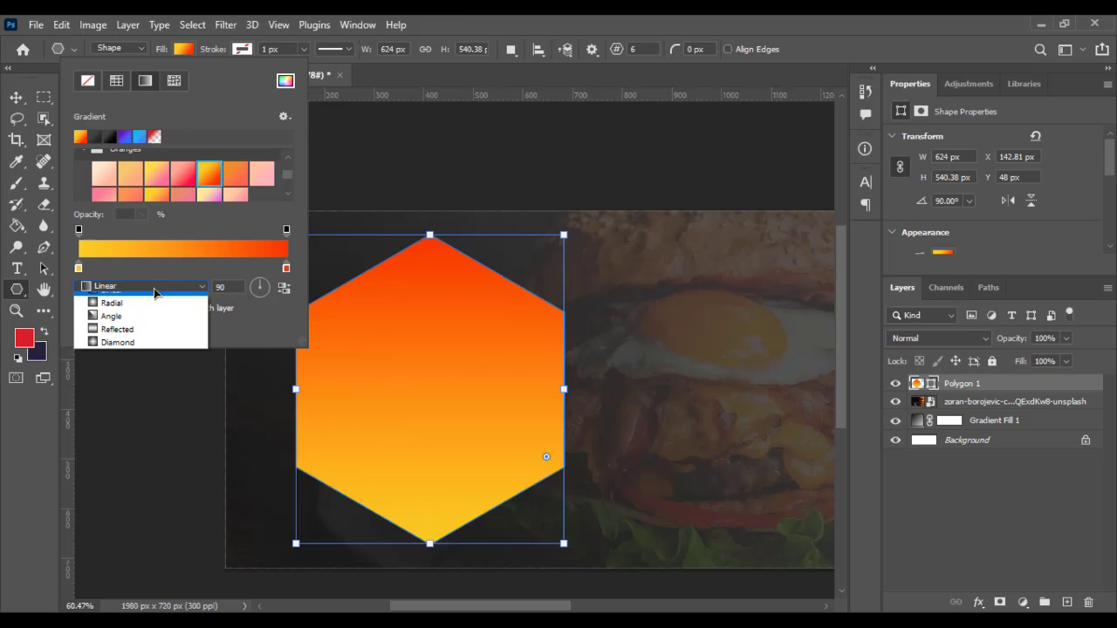
{"action": "left_click", "coordinate": [122, 312]}
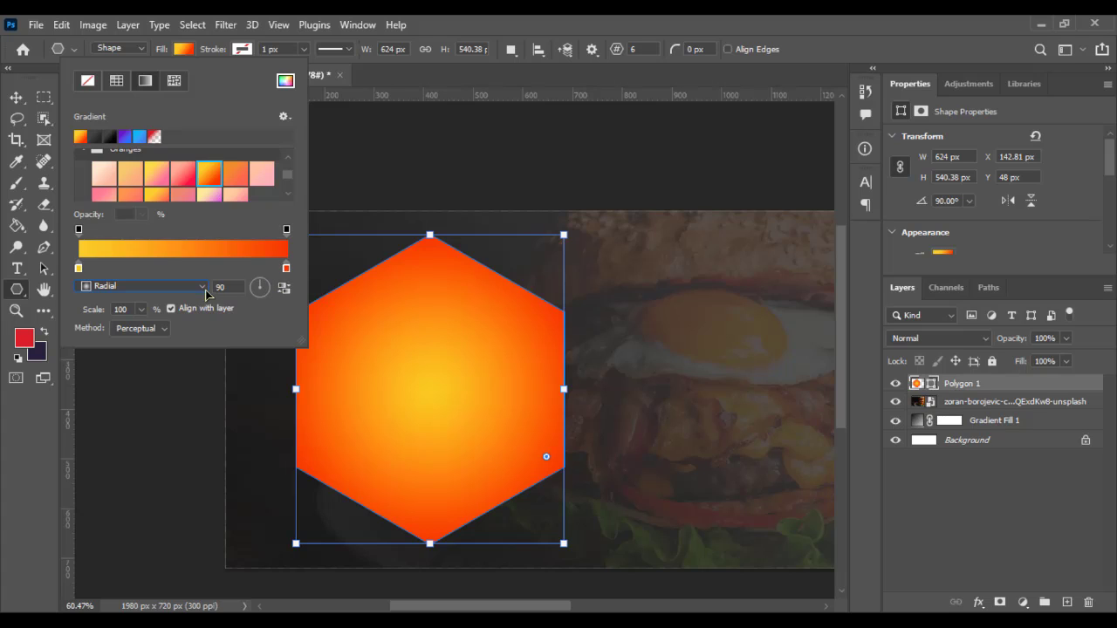
{"action": "left_click", "coordinate": [140, 310]}
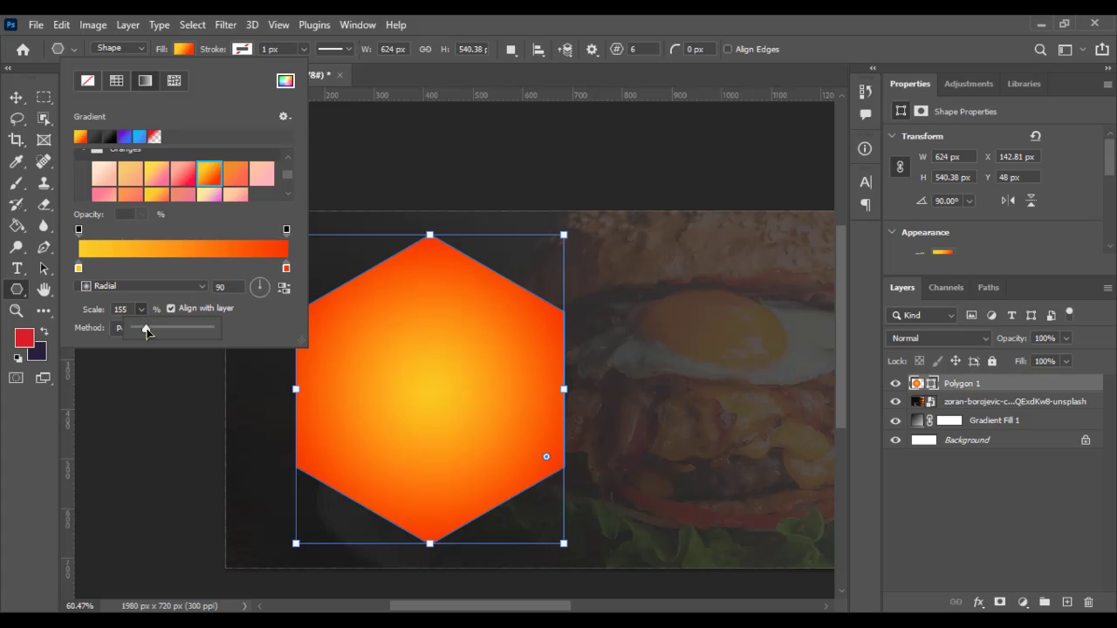
{"action": "left_click_drag", "start_coordinate": [146, 330], "coordinate": [150, 332]}
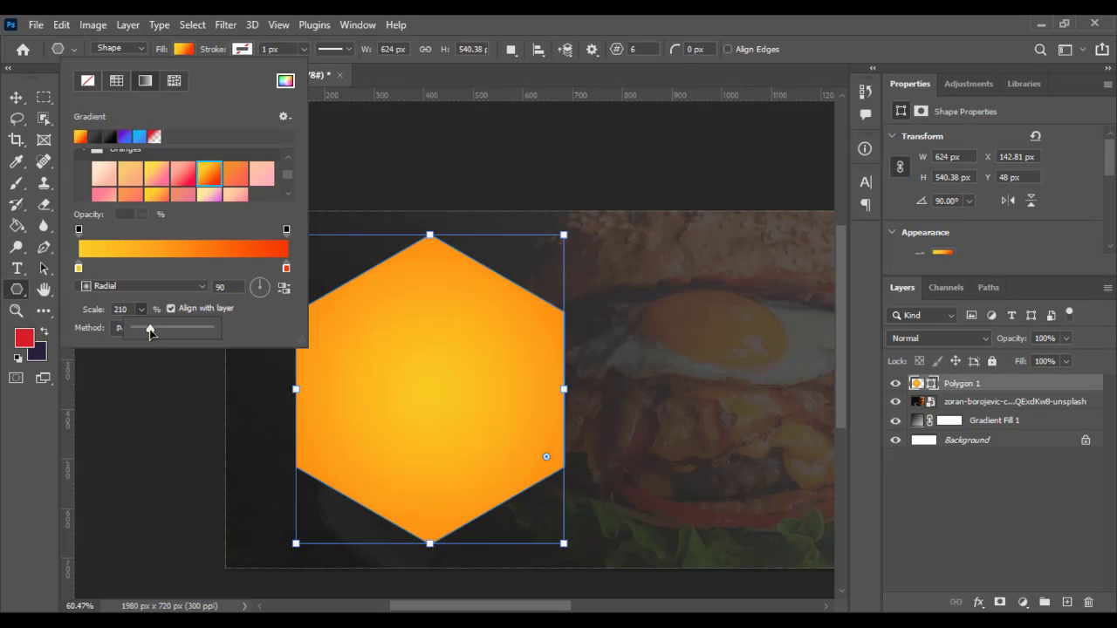
{"action": "left_click", "coordinate": [592, 19]}
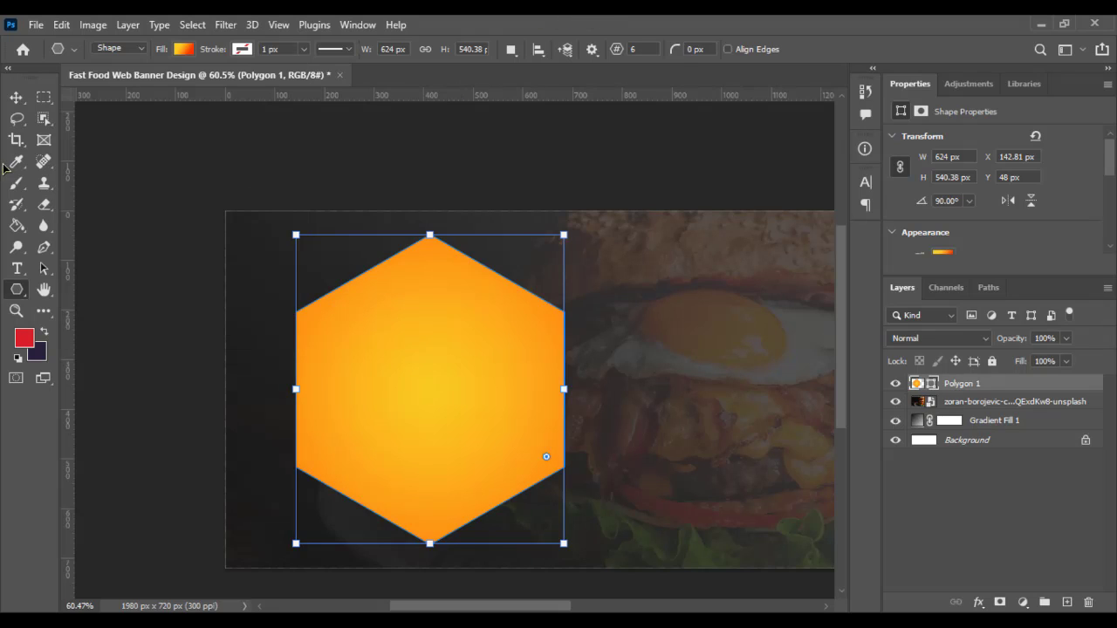
Enlarge the hexagon proportionally about its center to about 679 x 588 px.
{"action": "left_click", "coordinate": [16, 98]}
{"action": "left_click", "coordinate": [152, 278]}
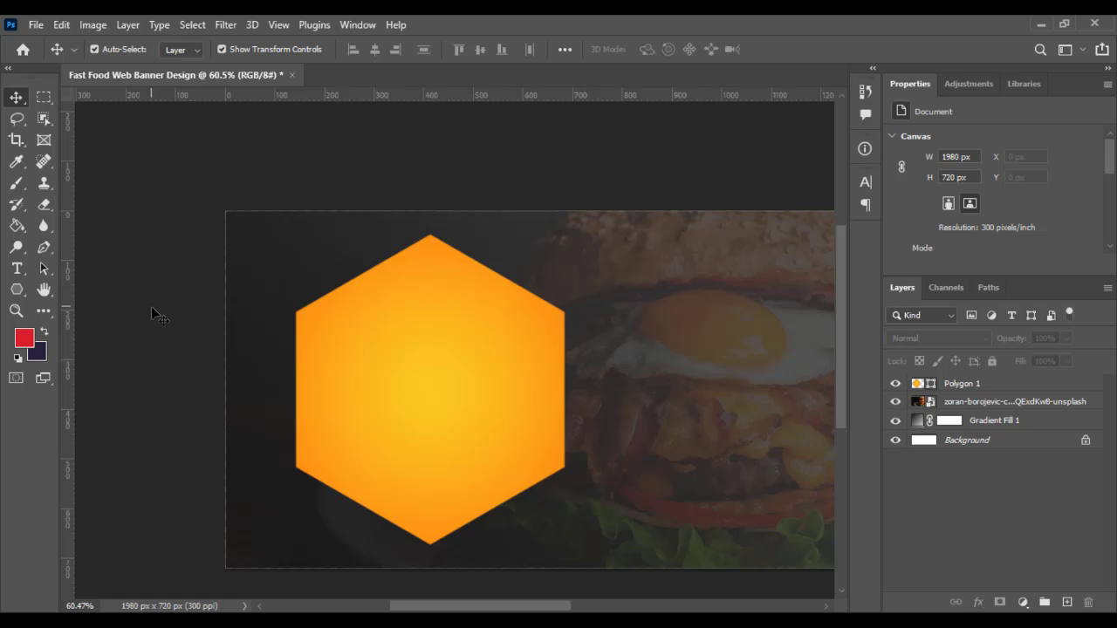
{"action": "scroll", "coordinate": [152, 312], "scroll_direction": "up", "scroll_amount": 1}
{"action": "left_click_drag", "start_coordinate": [154, 311], "coordinate": [135, 273]}
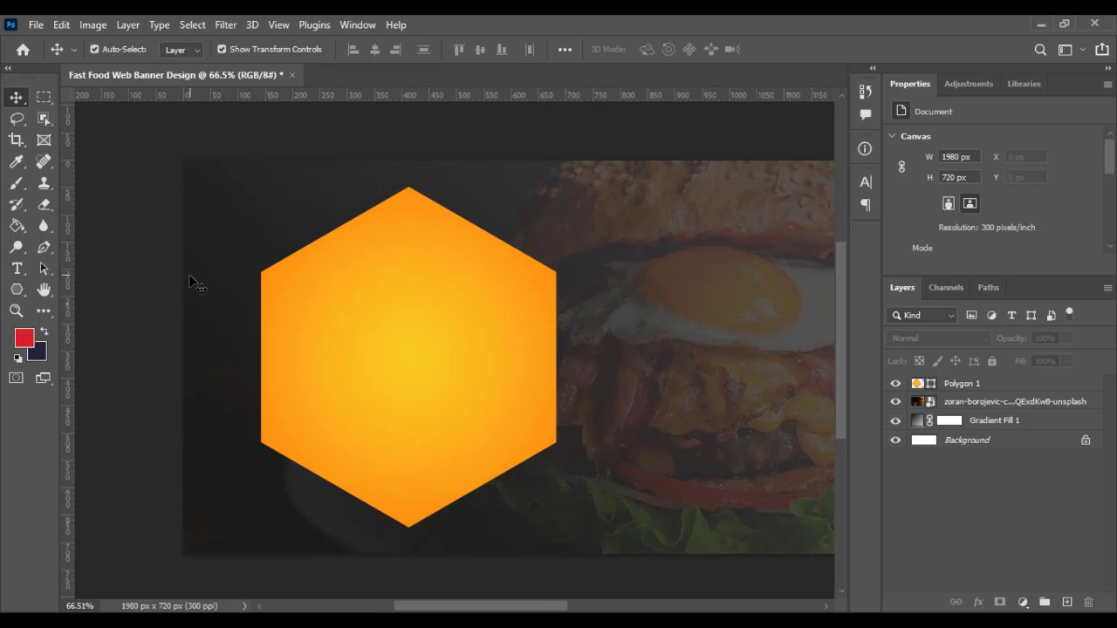
{"action": "left_click", "coordinate": [363, 285]}
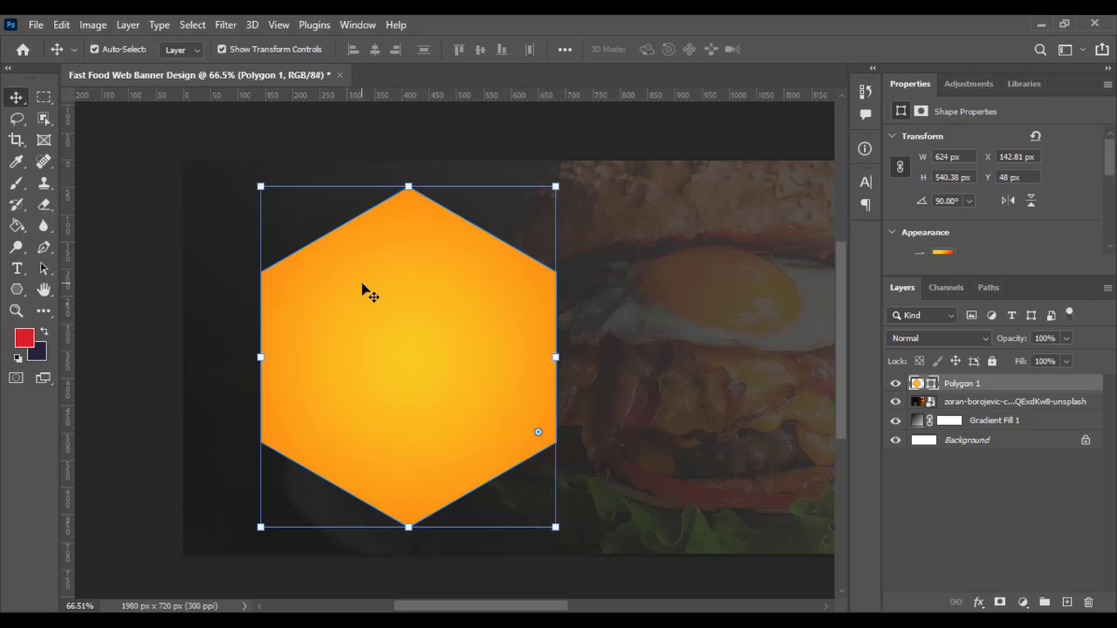
{"action": "left_click", "coordinate": [554, 187]}
{"action": "left_click_drag", "start_coordinate": [555, 186], "coordinate": [568, 171]}
{"action": "key", "text": "Return"}
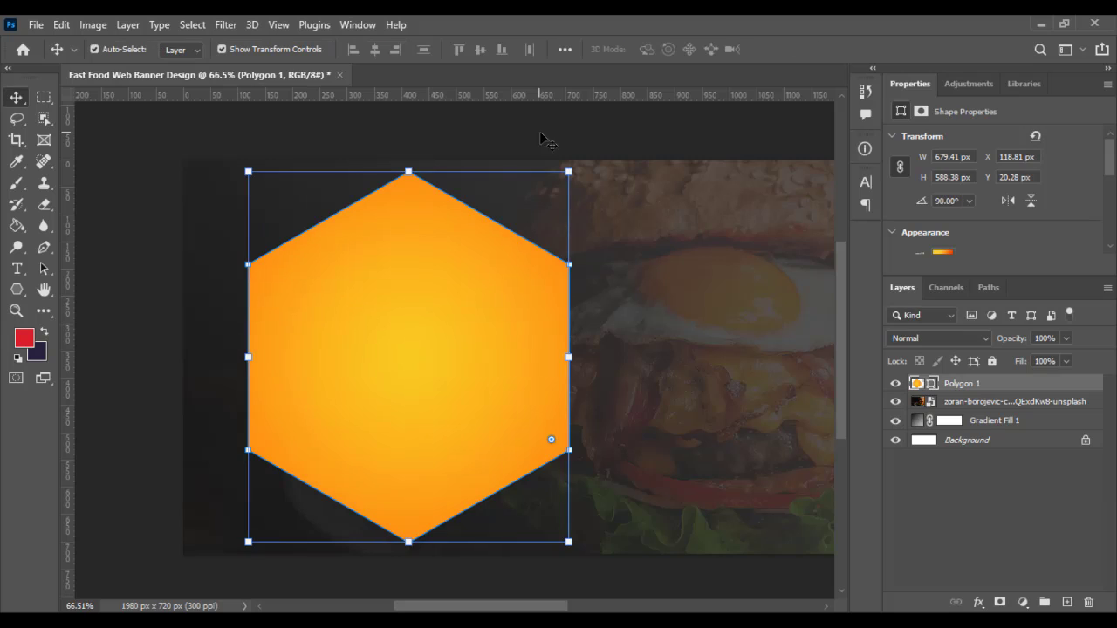
{"action": "left_click", "coordinate": [17, 289]}
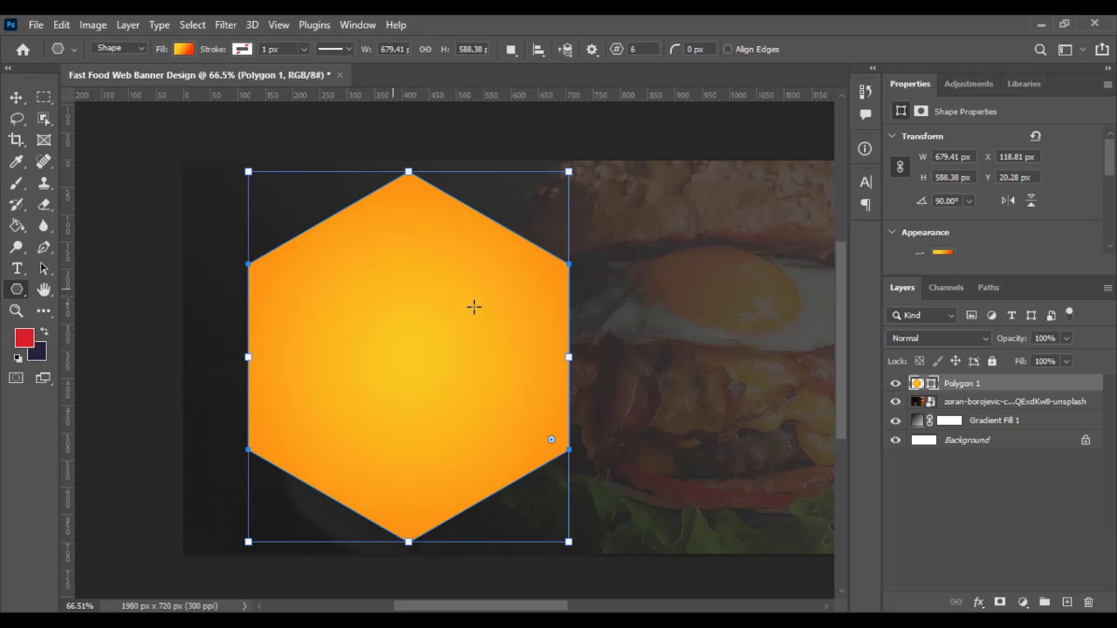
Round all corners of the orange hexagon evenly with its live corner radius, narrowing the overall shape to 655 px.
{"action": "left_click_drag", "start_coordinate": [549, 431], "coordinate": [537, 402]}
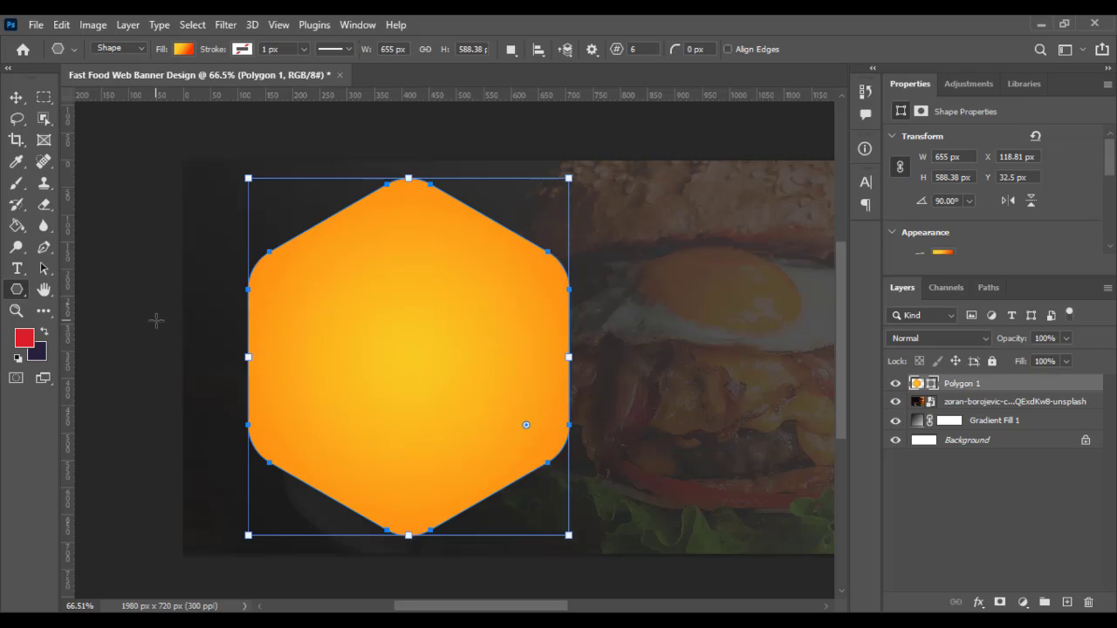
{"action": "key", "text": "Return"}
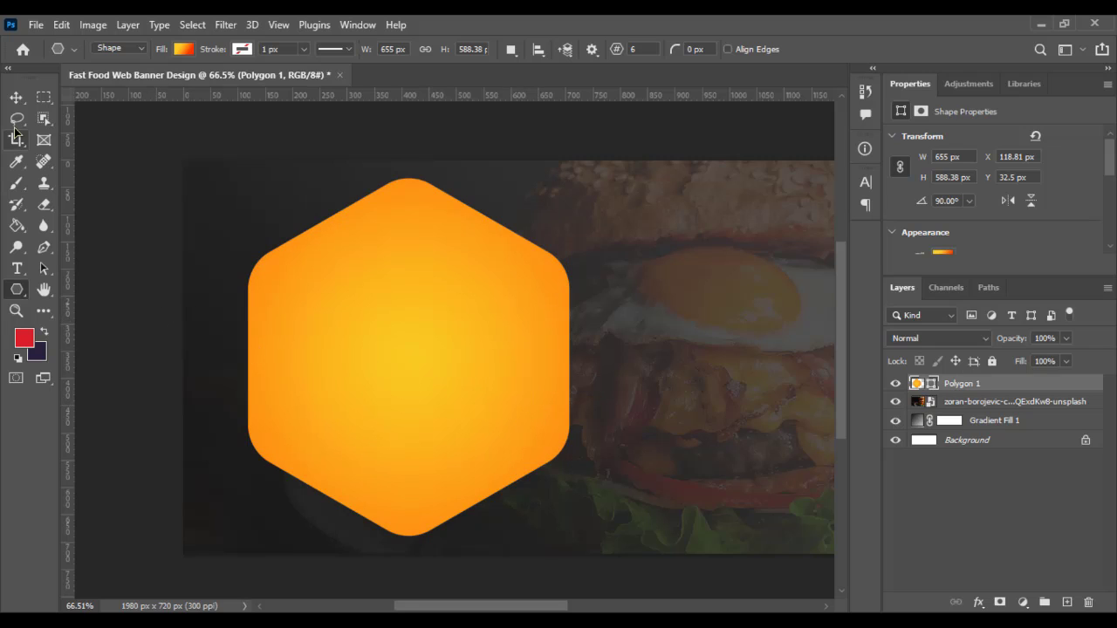
{"action": "left_click", "coordinate": [15, 97]}
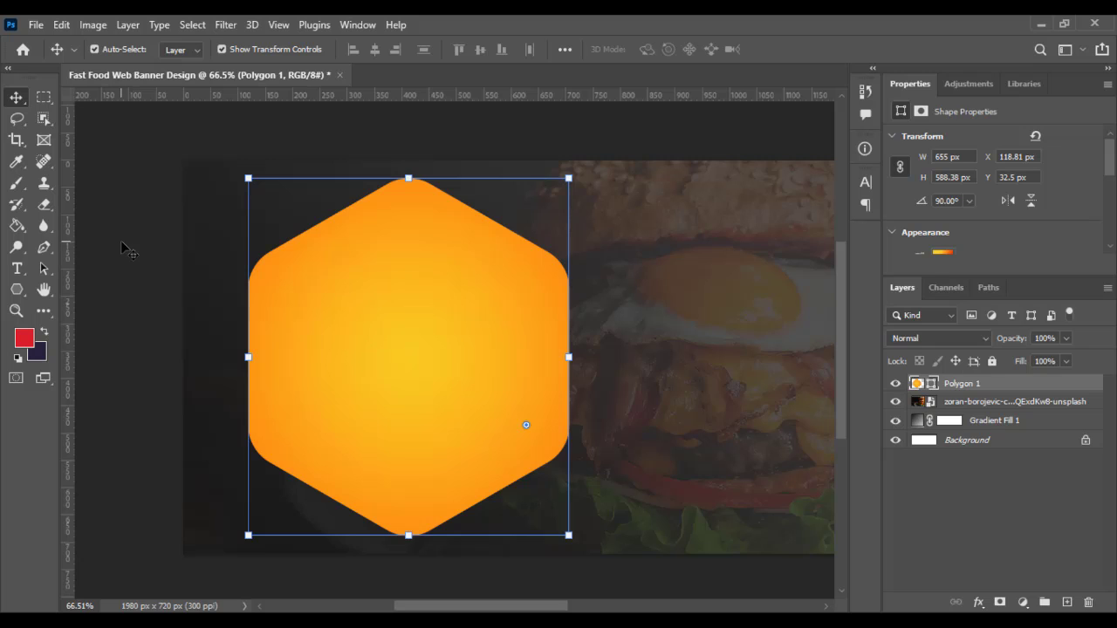
Add a drop shadow to the hexagon with 27% opacity, 18° angle, 33 px distance and 21 px size.
{"action": "right_click", "coordinate": [964, 384]}
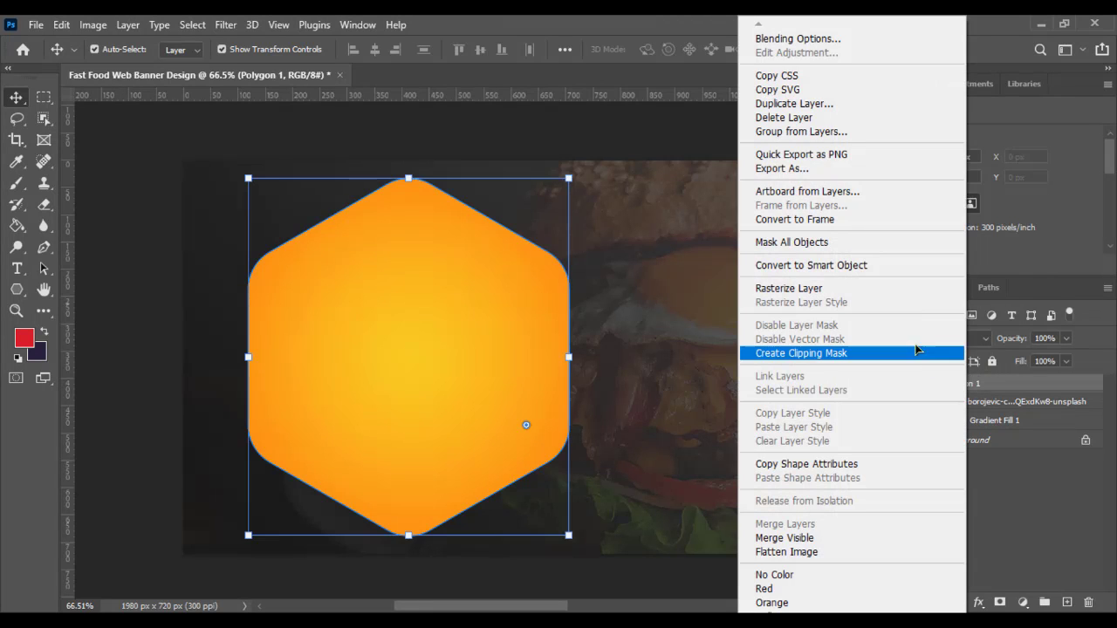
{"action": "left_click", "coordinate": [829, 39]}
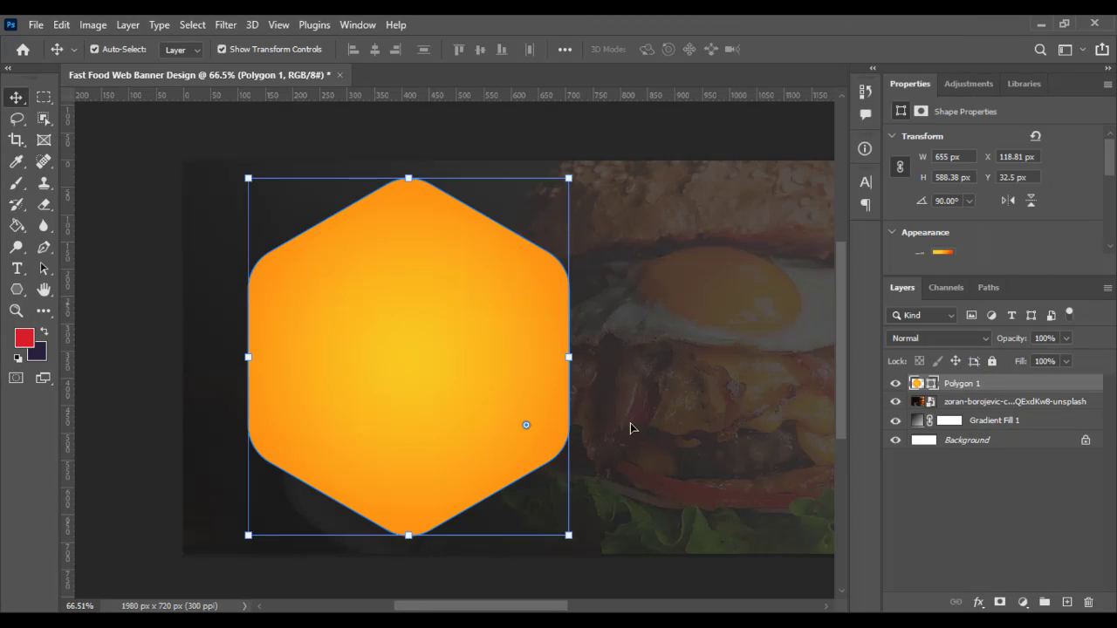
{"action": "left_click", "coordinate": [523, 354]}
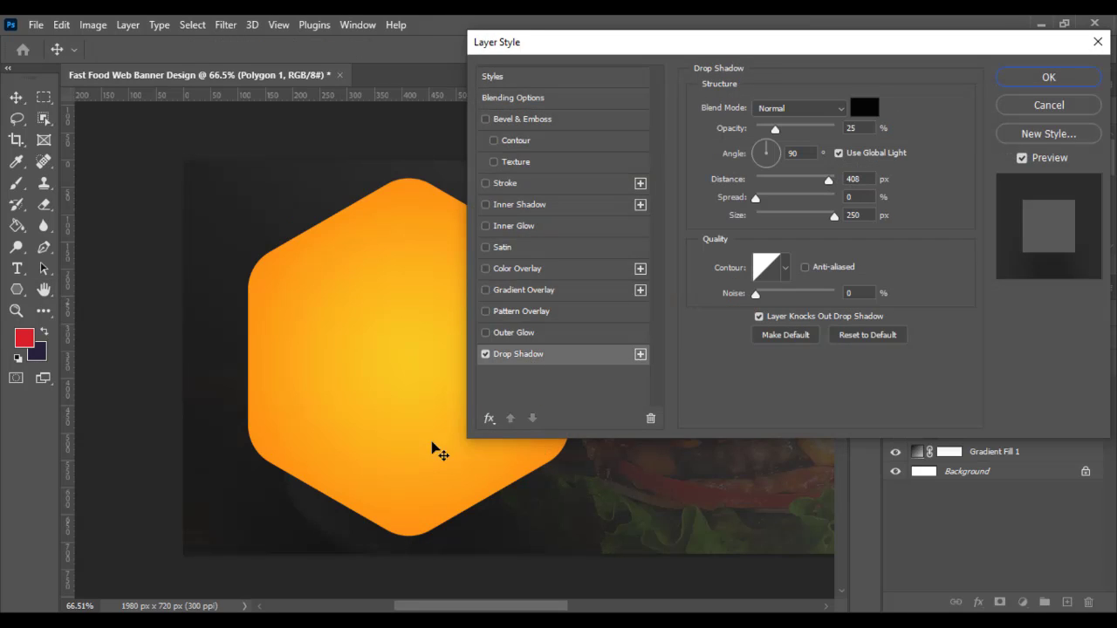
{"action": "left_click_drag", "start_coordinate": [782, 214], "coordinate": [749, 220]}
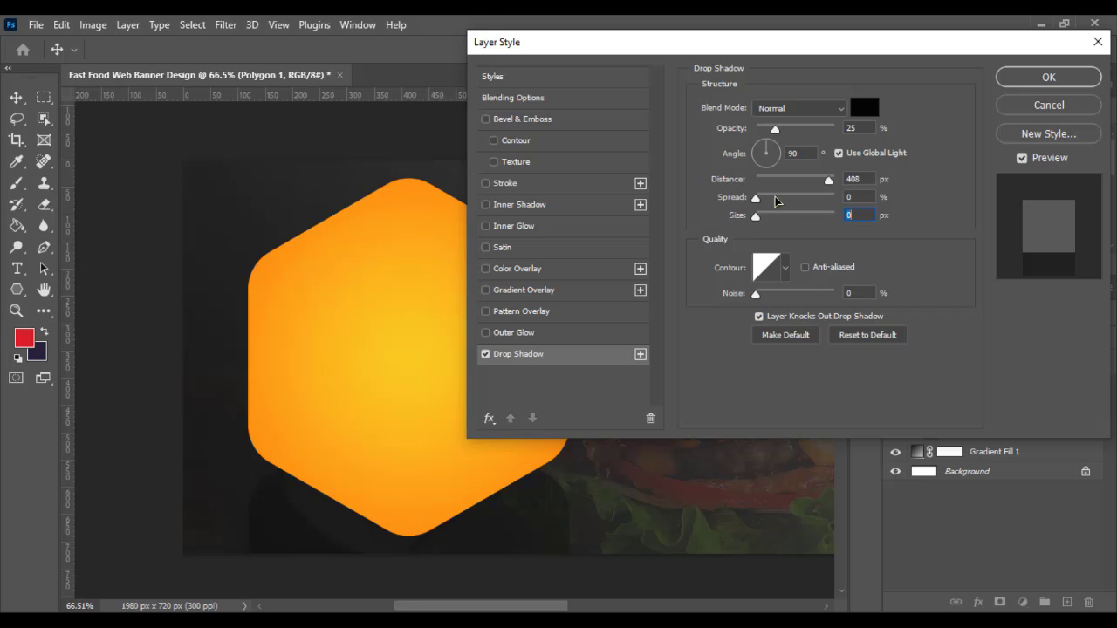
{"action": "left_click_drag", "start_coordinate": [795, 178], "coordinate": [767, 217]}
{"action": "left_click_drag", "start_coordinate": [411, 488], "coordinate": [411, 481]}
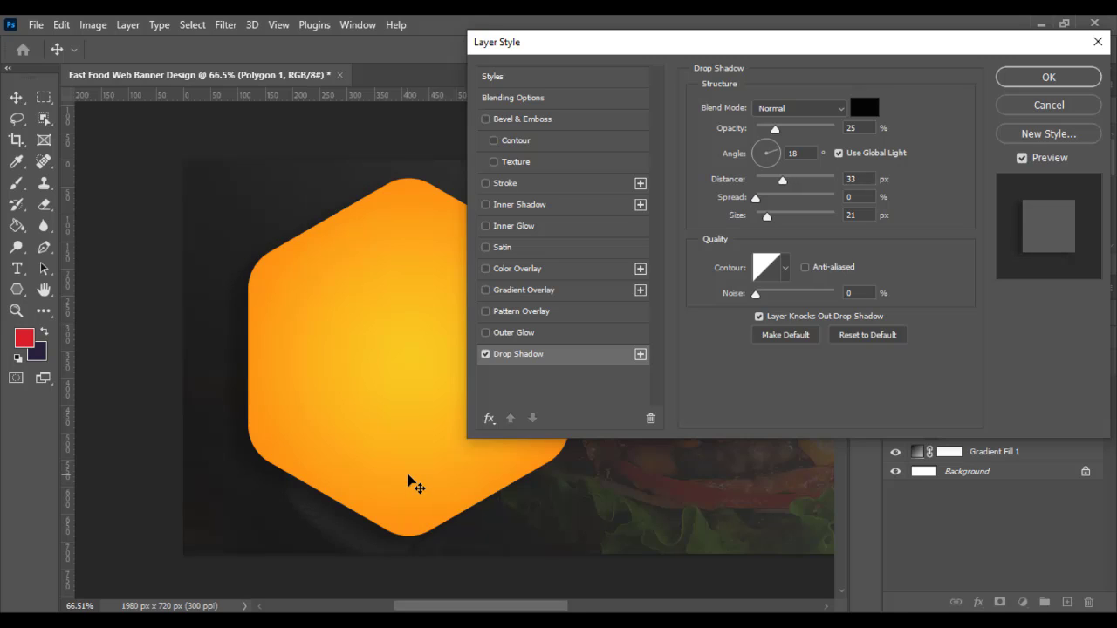
{"action": "mouse_move", "coordinate": [775, 128]}
{"action": "left_mouse_down"}
{"action": "mouse_move", "coordinate": [818, 128]}
{"action": "mouse_move", "coordinate": [777, 128]}
{"action": "left_mouse_up"}
{"action": "left_click", "coordinate": [1069, 78]}
{"action": "left_click", "coordinate": [113, 243]}
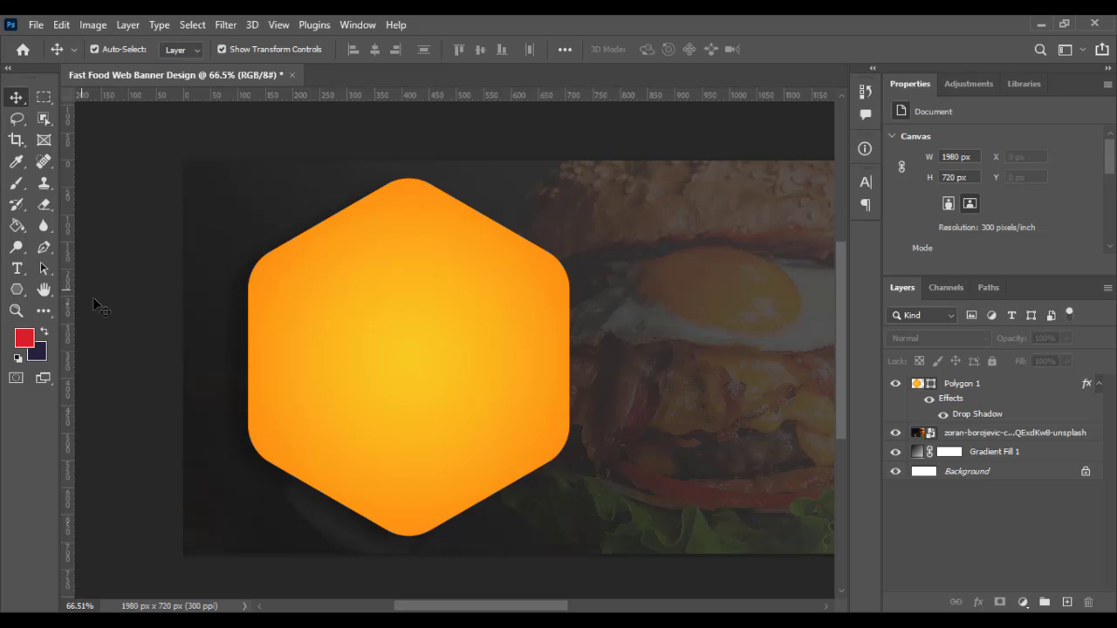
Duplicate the hexagon layer as Polygon 1 copy and convert the duplicate to a smart object.
{"action": "right_click", "coordinate": [982, 384]}
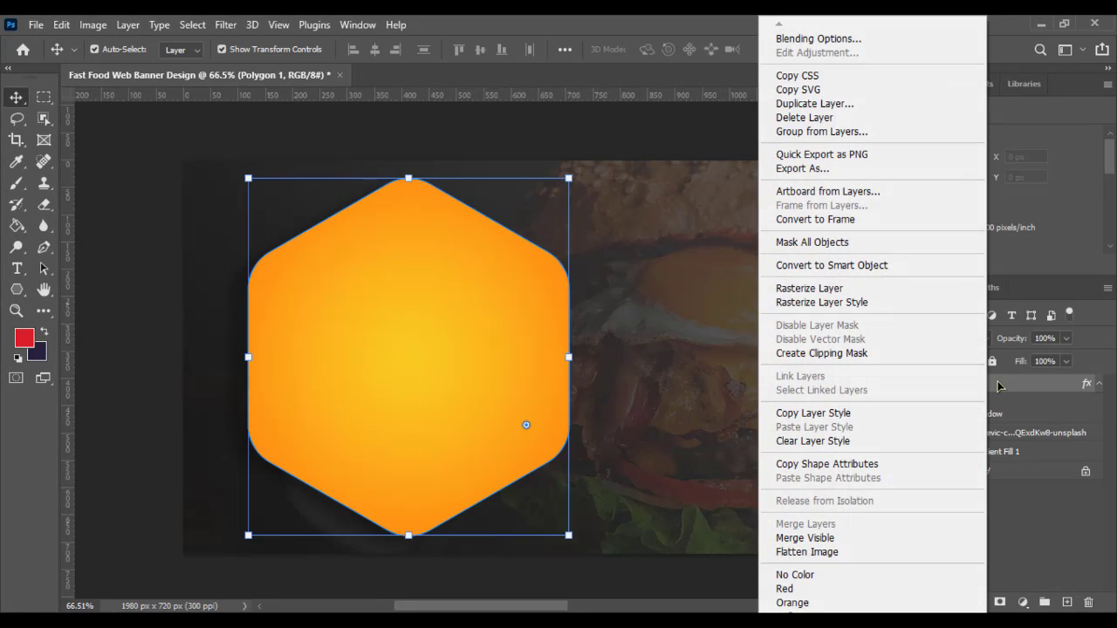
{"action": "left_click", "coordinate": [1014, 391]}
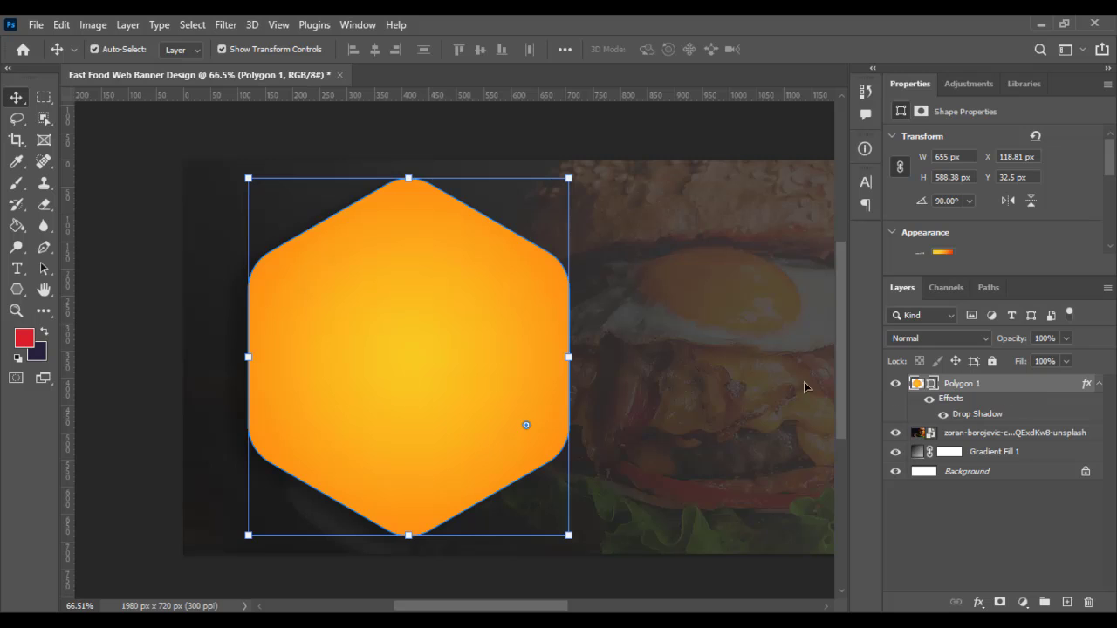
{"action": "right_click", "coordinate": [1006, 391]}
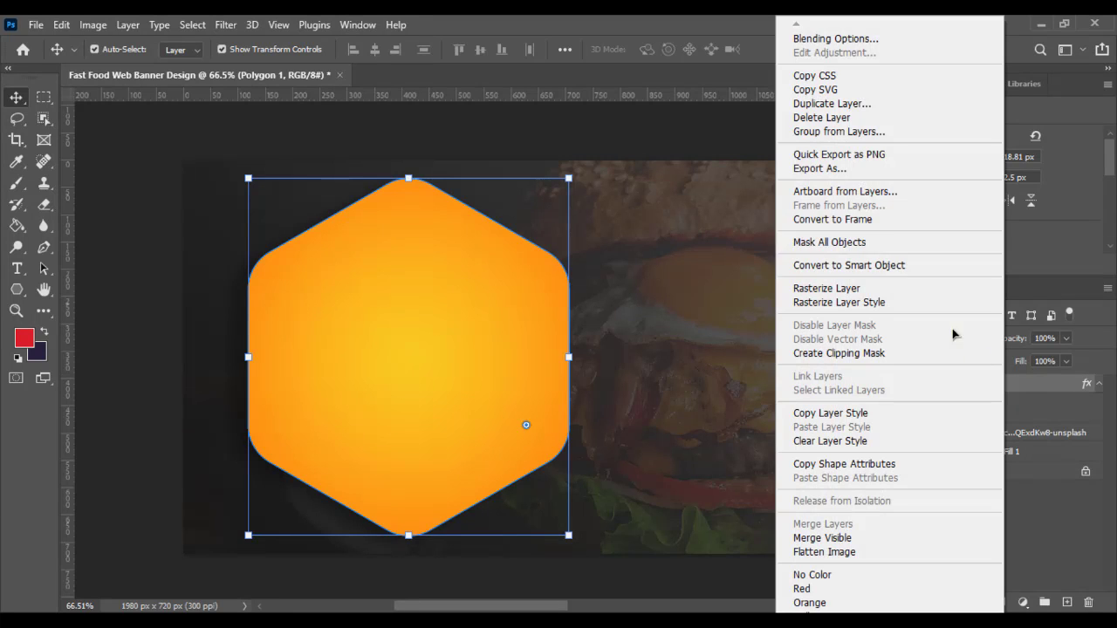
{"action": "left_click", "coordinate": [845, 103]}
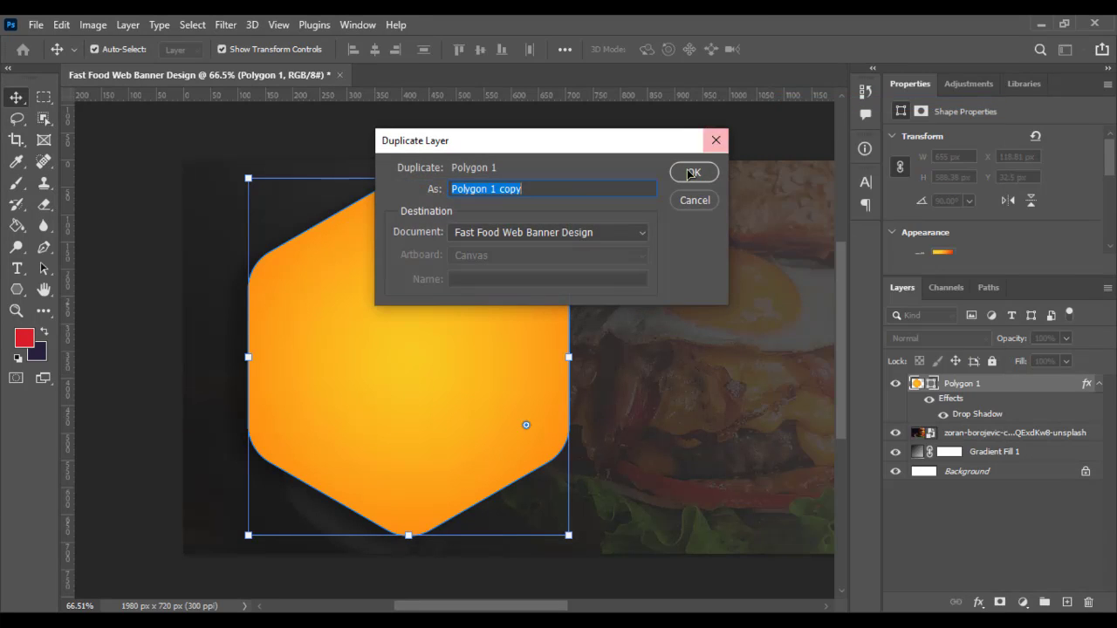
{"action": "left_click", "coordinate": [692, 173]}
{"action": "right_click", "coordinate": [989, 397]}
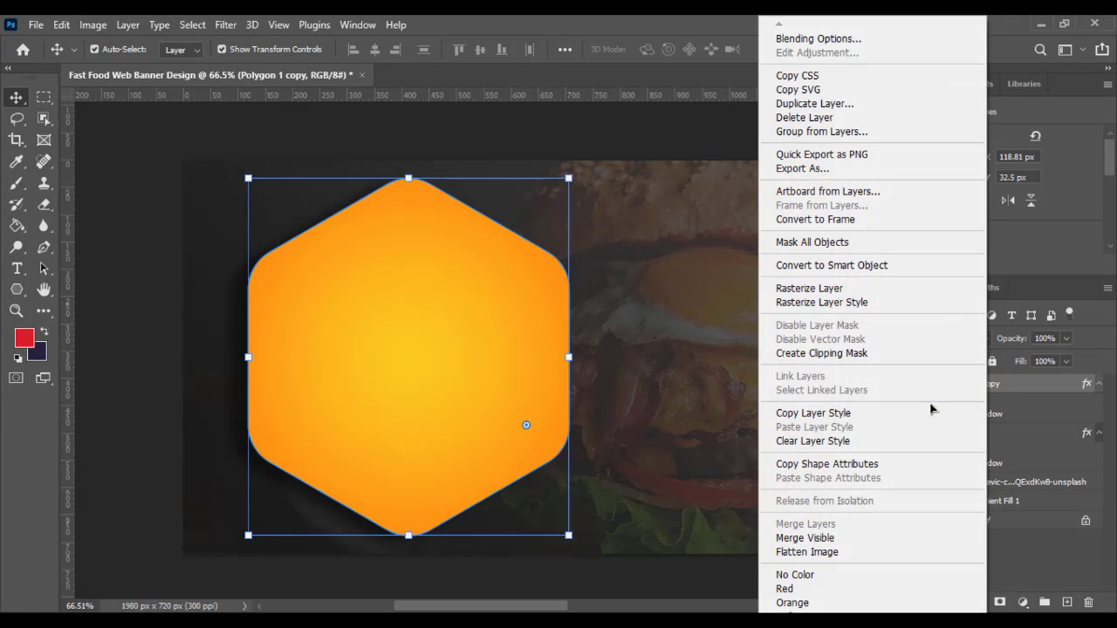
{"action": "left_click", "coordinate": [822, 266]}
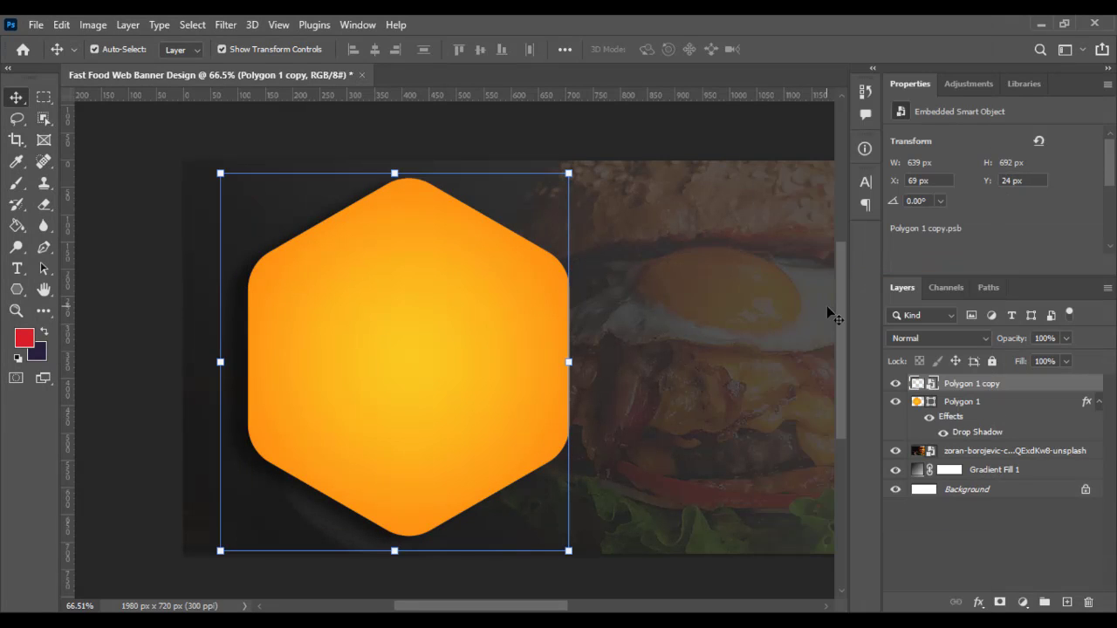
Scale the hexagon copy to about 32.74% and place it overlapping the large hexagon's lower-left edge at about X 45, Y 435 px.
{"action": "left_click_drag", "start_coordinate": [565, 179], "coordinate": [293, 387]}
{"action": "left_click_drag", "start_coordinate": [287, 519], "coordinate": [338, 504]}
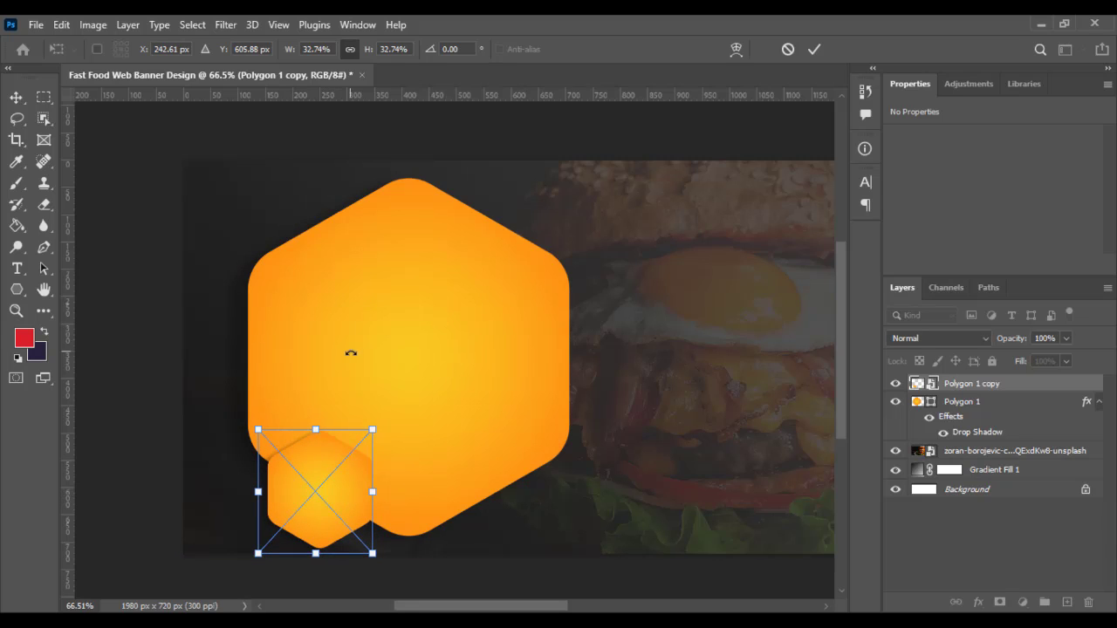
{"action": "key", "text": "Return"}
{"action": "key", "text": "ctrl+plus"}
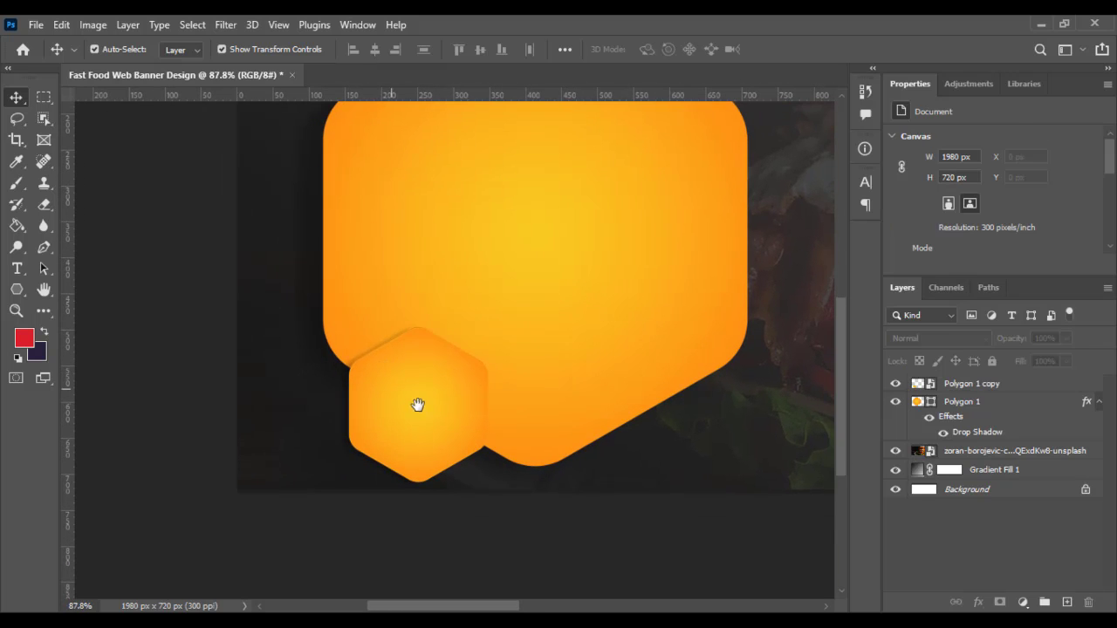
{"action": "left_click_drag", "start_coordinate": [416, 404], "coordinate": [348, 367]}
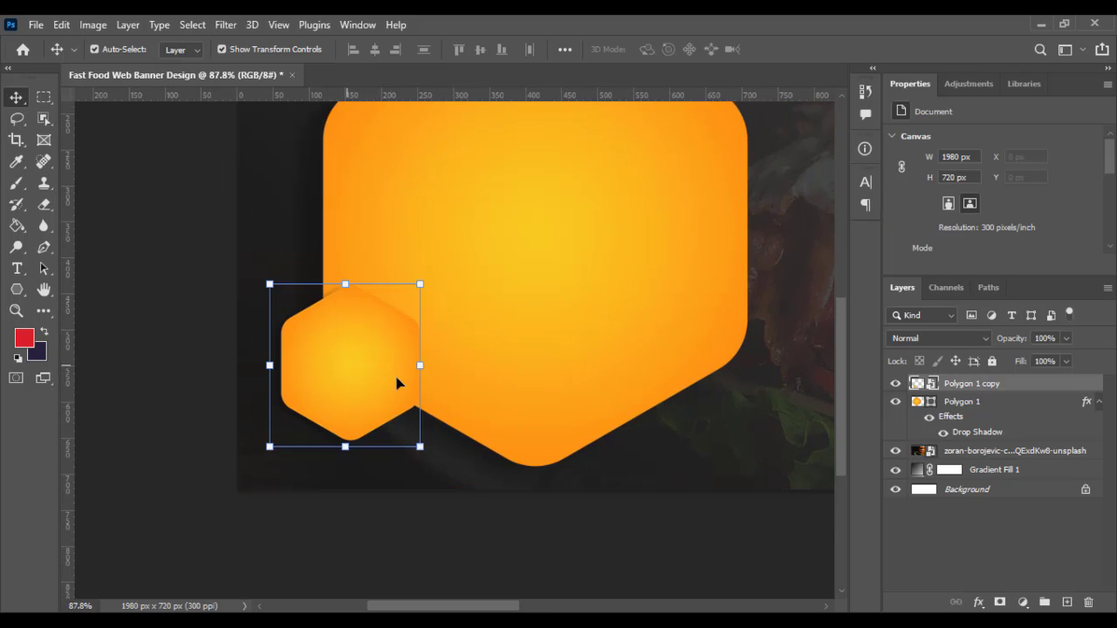
{"action": "left_click_drag", "start_coordinate": [414, 383], "coordinate": [401, 425]}
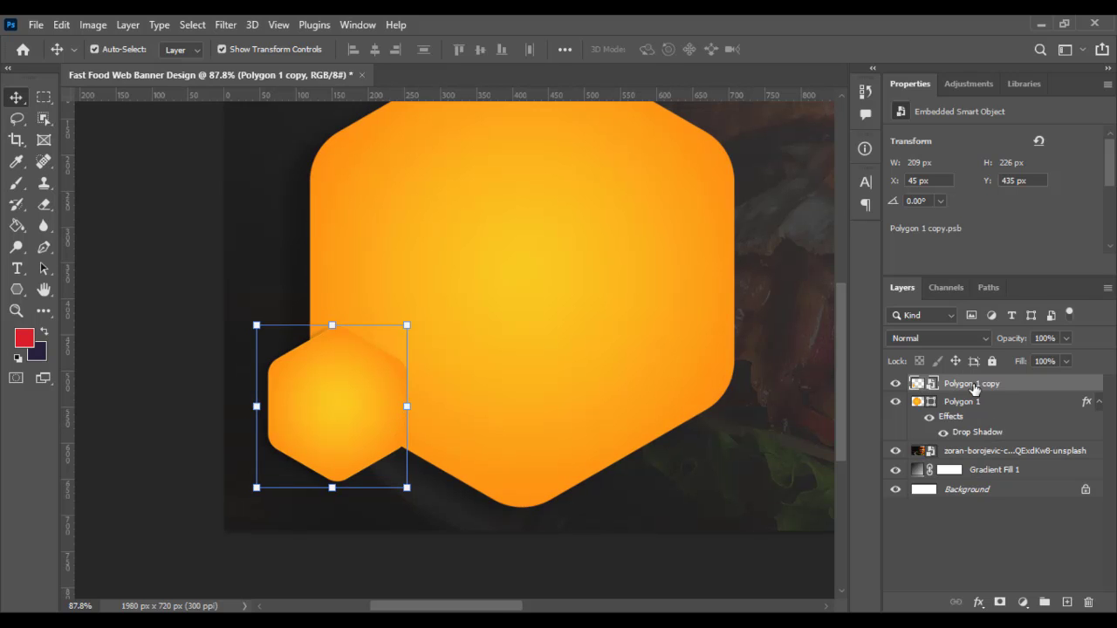
Open the small hexagon's smart object contents for editing.
{"action": "right_click", "coordinate": [1002, 391]}
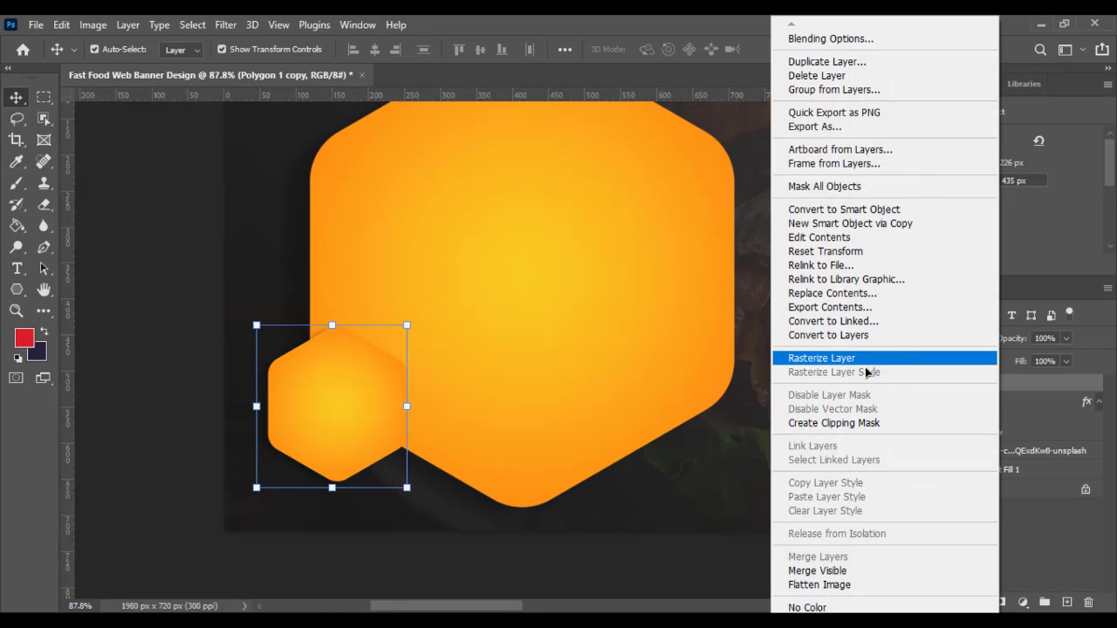
{"action": "left_click", "coordinate": [882, 421]}
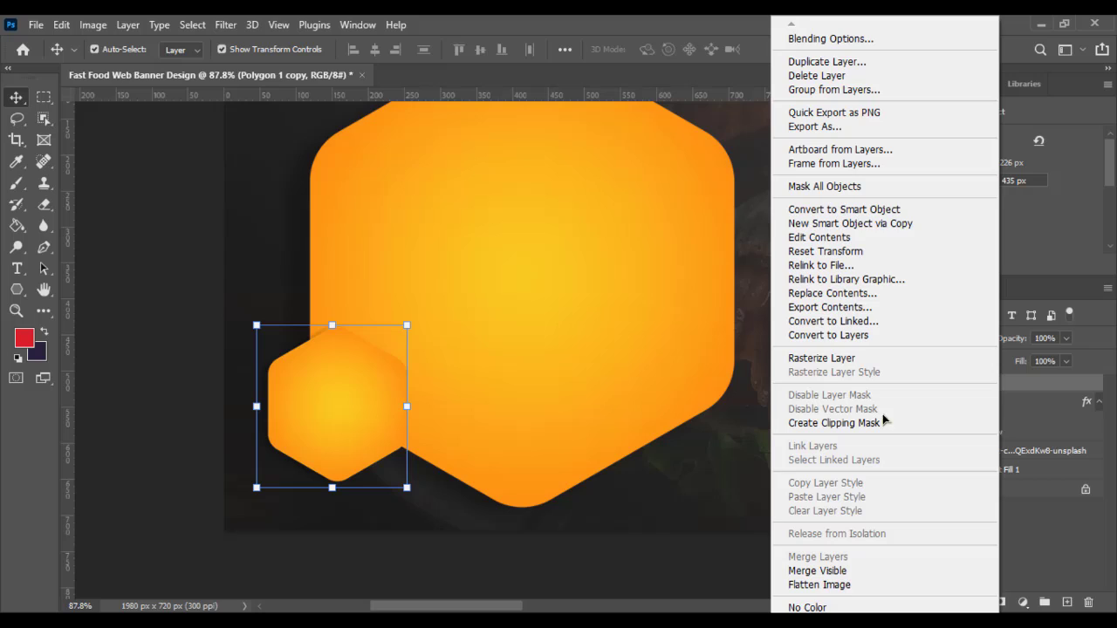
{"action": "left_click", "coordinate": [1015, 382]}
{"action": "double_click", "coordinate": [927, 392]}
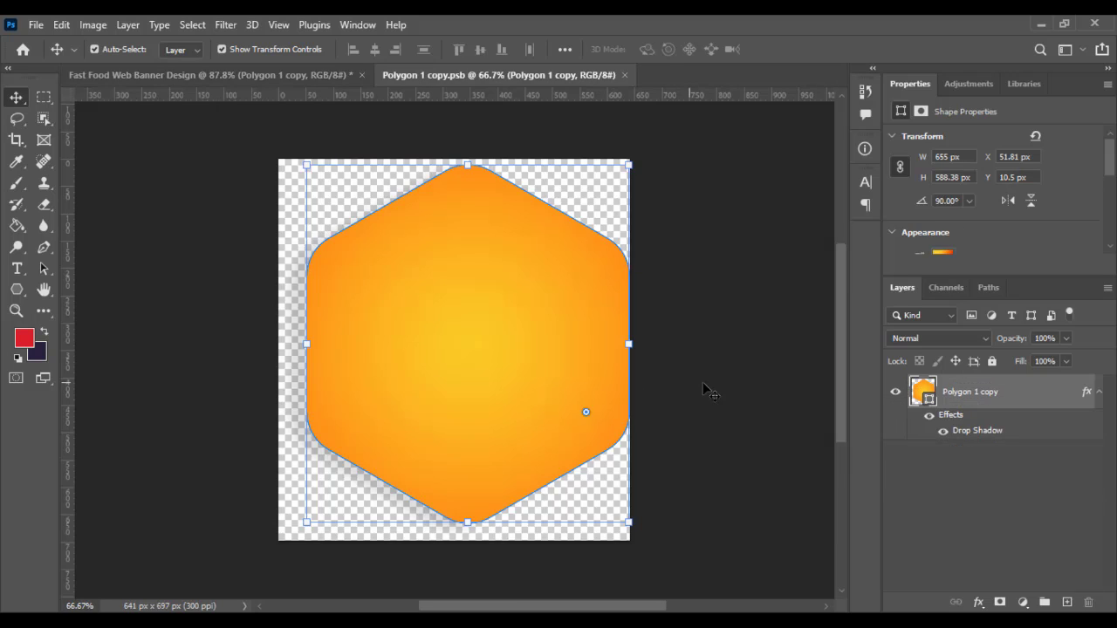
Redirect the drop shadow of the hexagon inside the smart object to an angle of -166° and a distance of 48 px.
{"action": "left_click", "coordinate": [709, 393]}
{"action": "left_click", "coordinate": [976, 434]}
{"action": "left_click", "coordinate": [946, 432]}
{"action": "left_click", "coordinate": [946, 432]}
{"action": "left_click_drag", "start_coordinate": [577, 431], "coordinate": [595, 426]}
{"action": "key", "text": "ctrl+z"}
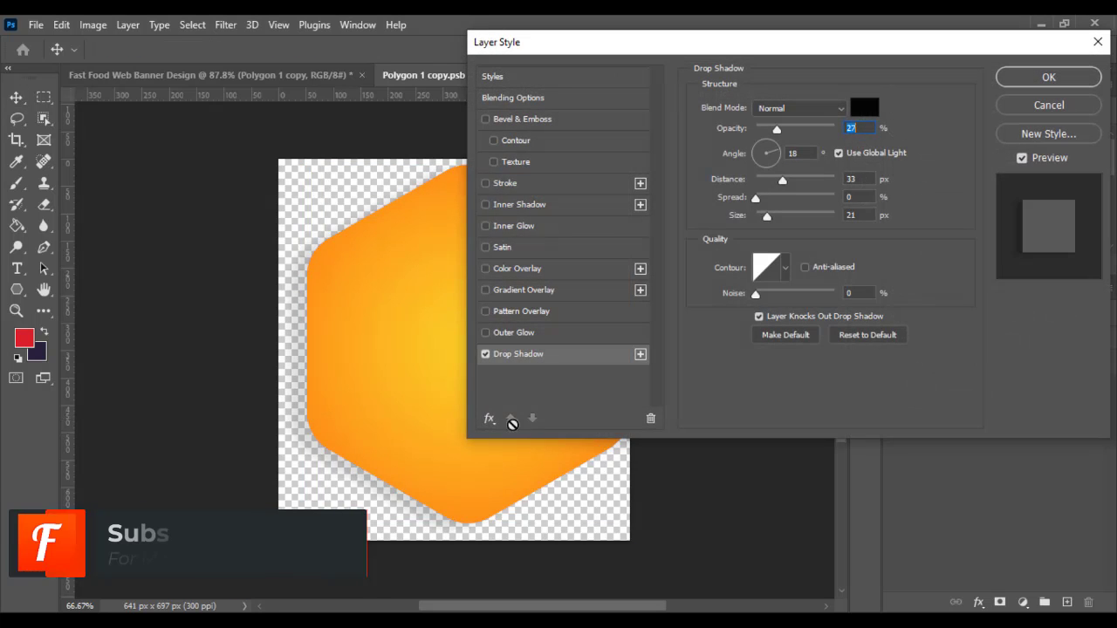
{"action": "left_click_drag", "start_coordinate": [512, 459], "coordinate": [559, 454]}
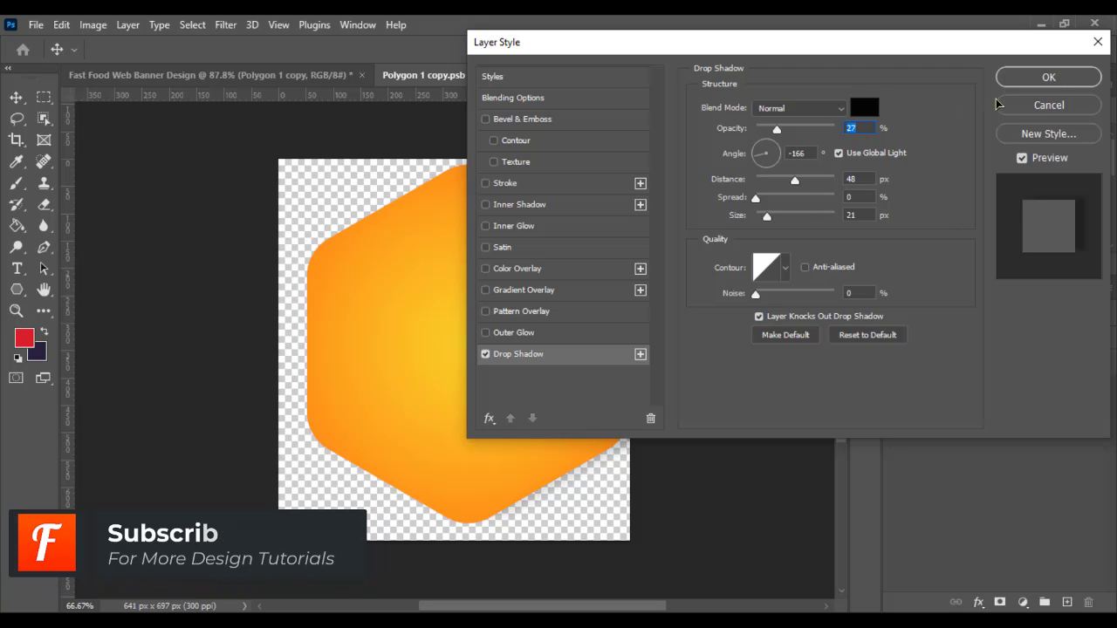
{"action": "left_click", "coordinate": [1060, 77]}
Set the radial gradient scale of the hexagon inside the smart object to 363%.
{"action": "double_click", "coordinate": [923, 391]}
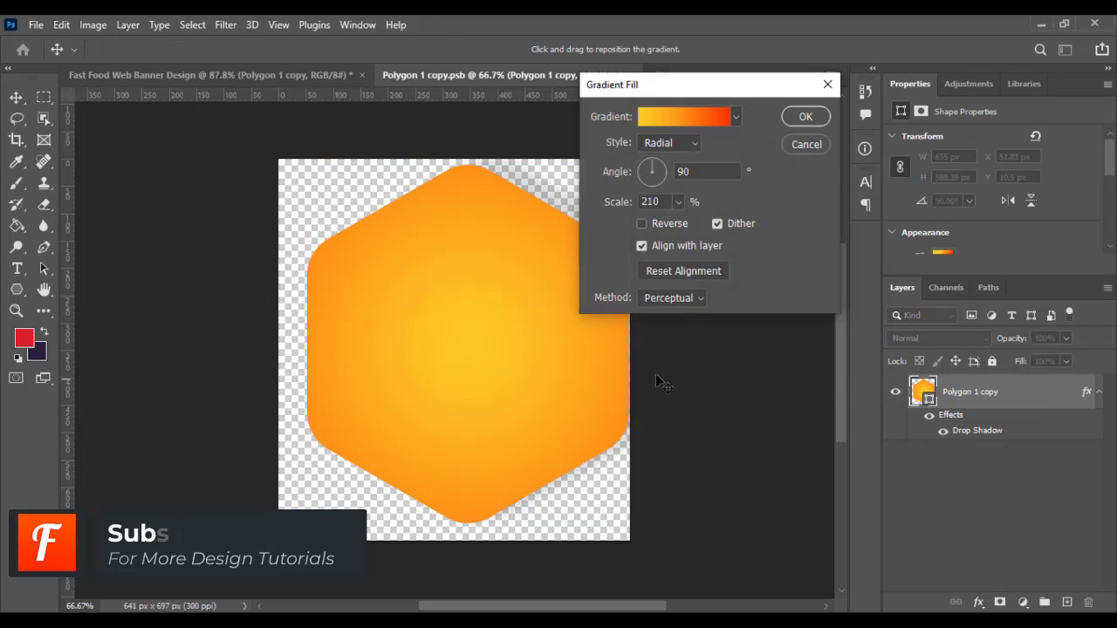
{"action": "left_click", "coordinate": [678, 202]}
{"action": "left_click_drag", "start_coordinate": [673, 224], "coordinate": [689, 223]}
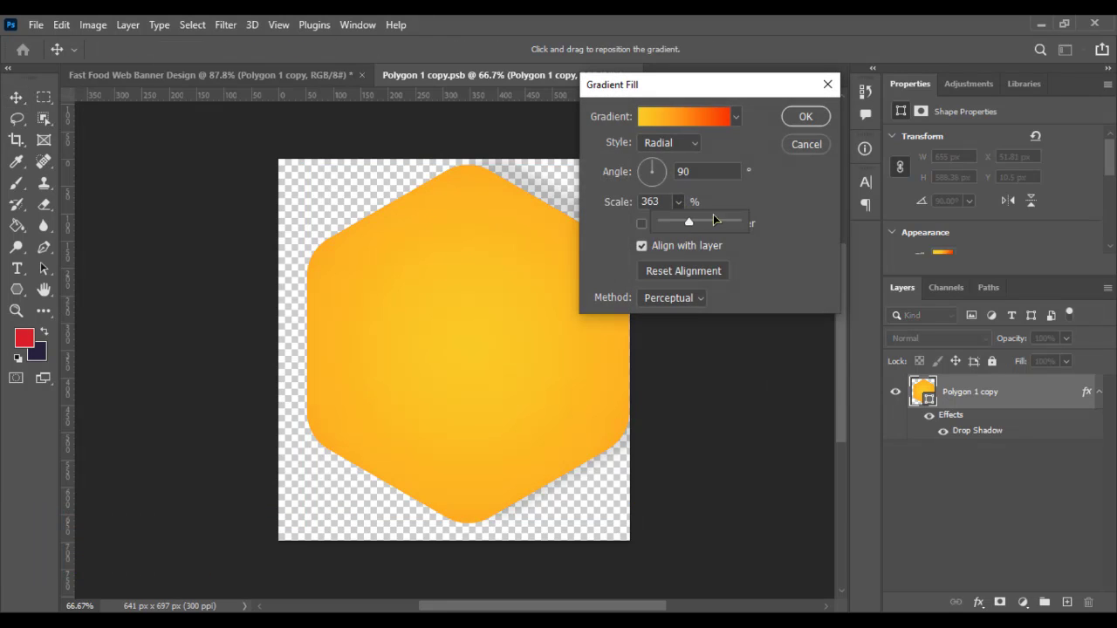
{"action": "left_click", "coordinate": [805, 116]}
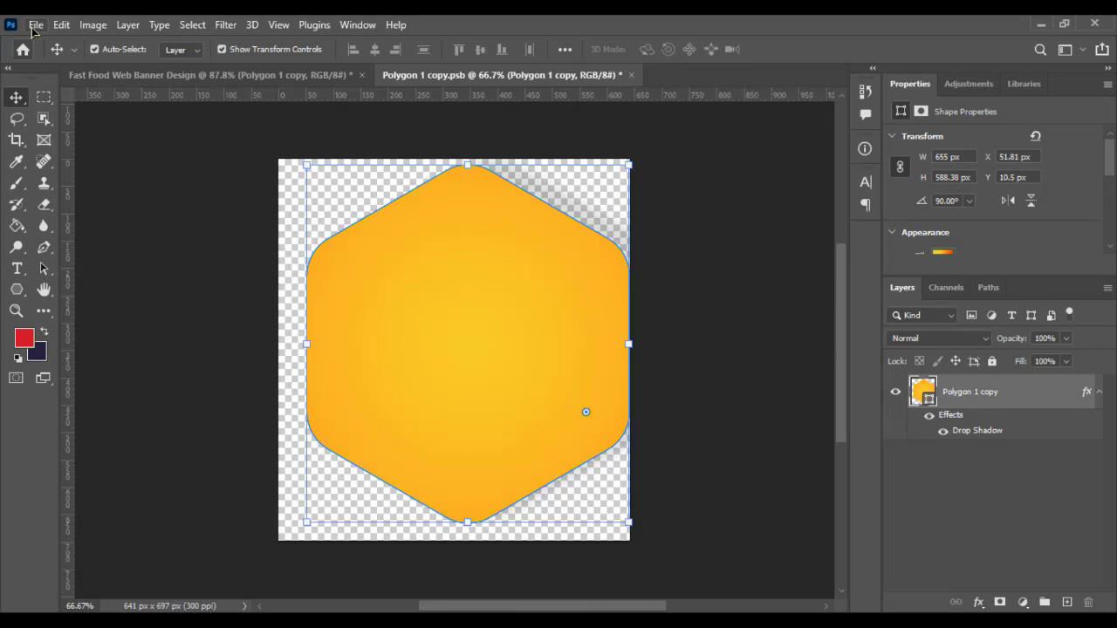
Save the smart object contents and inspect the updated small hexagon in the banner document.
{"action": "left_click", "coordinate": [33, 27]}
{"action": "left_click", "coordinate": [50, 209]}
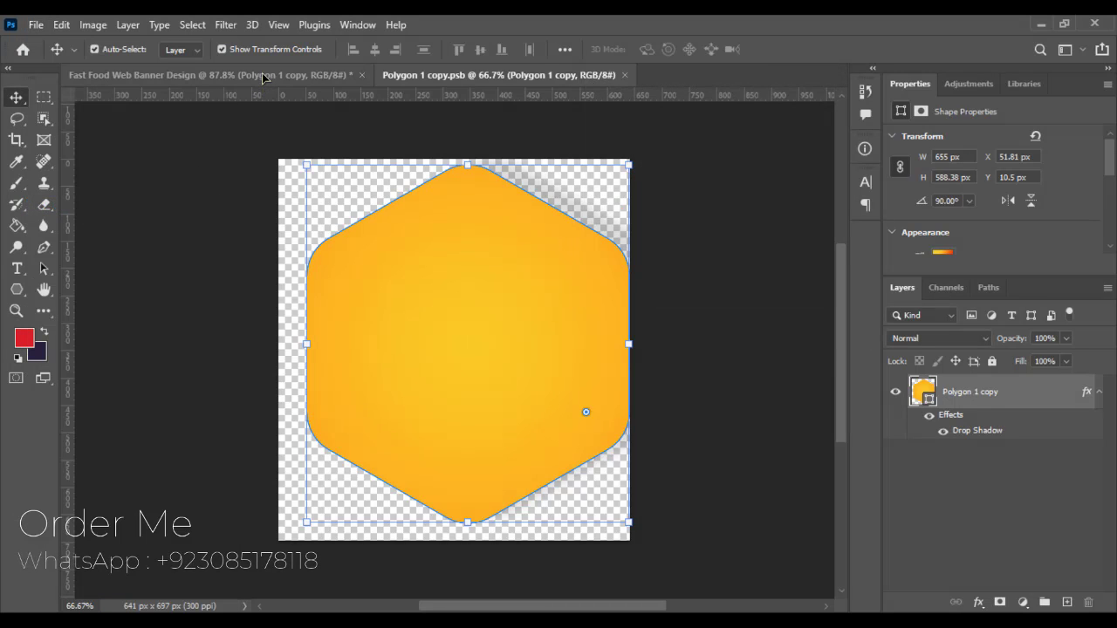
{"action": "left_click", "coordinate": [266, 76]}
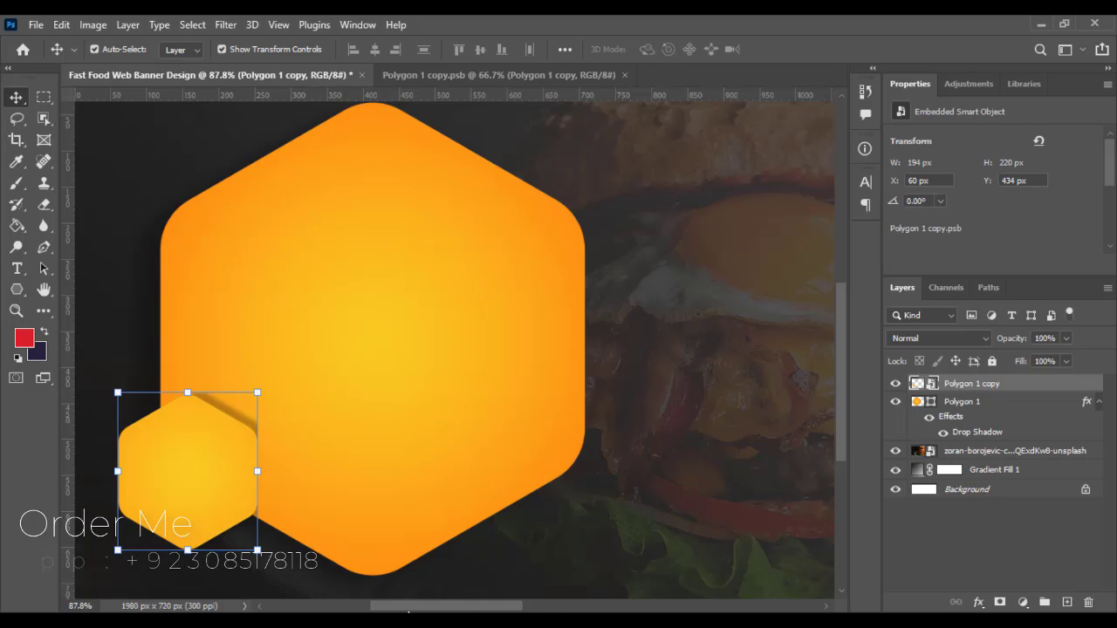
{"action": "scroll", "coordinate": [117, 544], "scroll_direction": "down", "scroll_amount": 1}
{"action": "scroll", "coordinate": [117, 544], "scroll_direction": "down", "scroll_amount": 1}
{"action": "scroll", "coordinate": [397, 474], "scroll_direction": "down", "scroll_amount": 1}
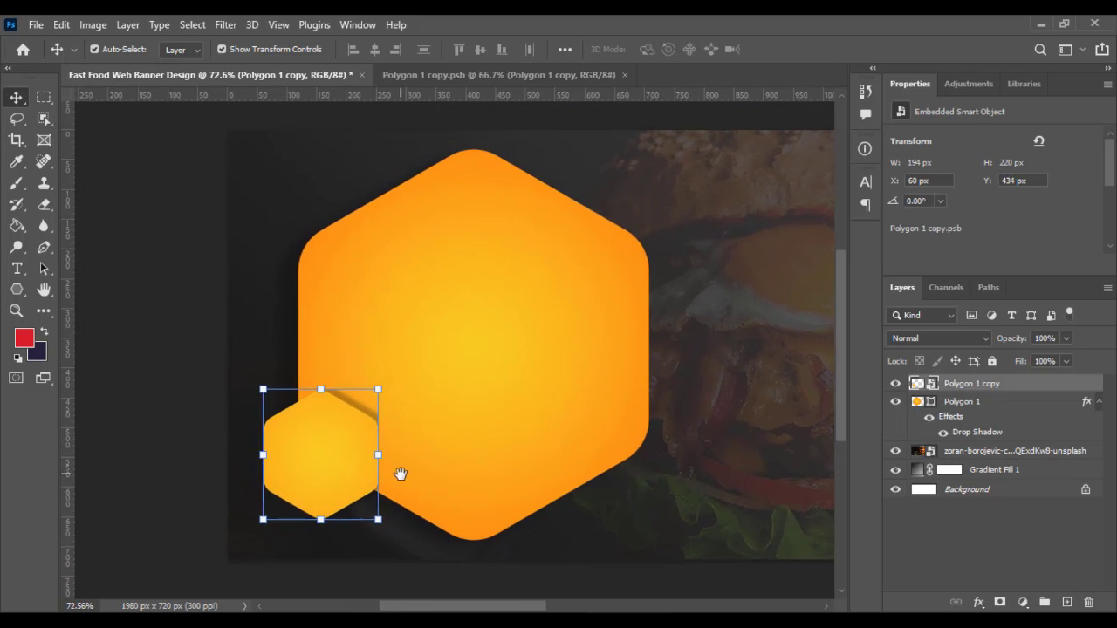
{"action": "left_click", "coordinate": [164, 439]}
{"action": "scroll", "coordinate": [164, 436], "scroll_direction": "up", "scroll_amount": 1}
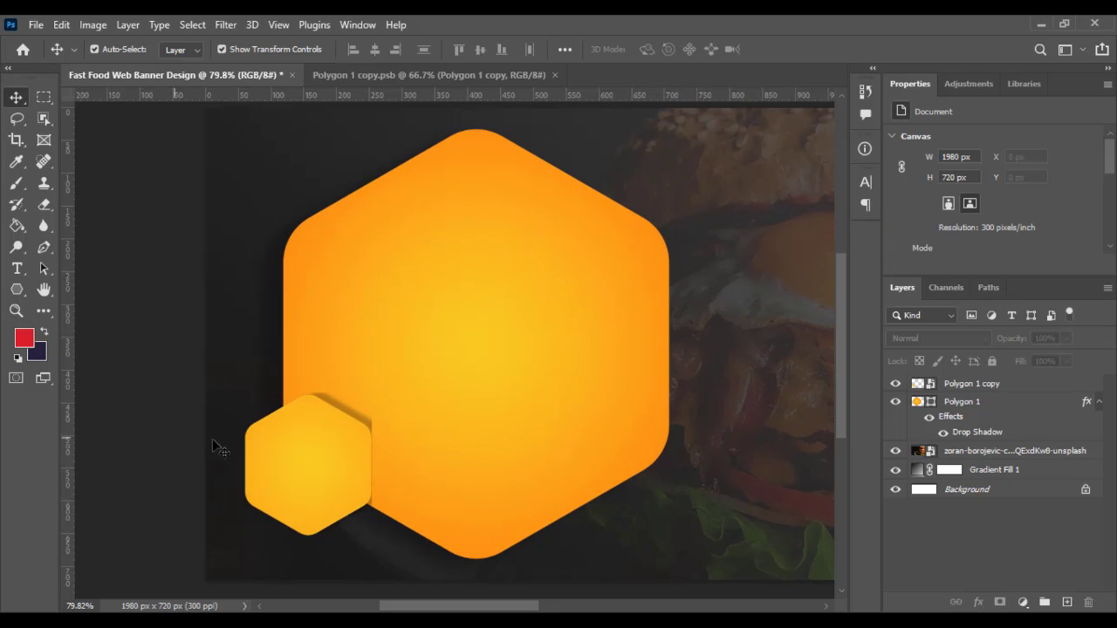
Move the hexagon inside the smart object to X 26.81 px and set its drop shadow to 145° with a 12 px distance.
{"action": "left_click", "coordinate": [436, 75]}
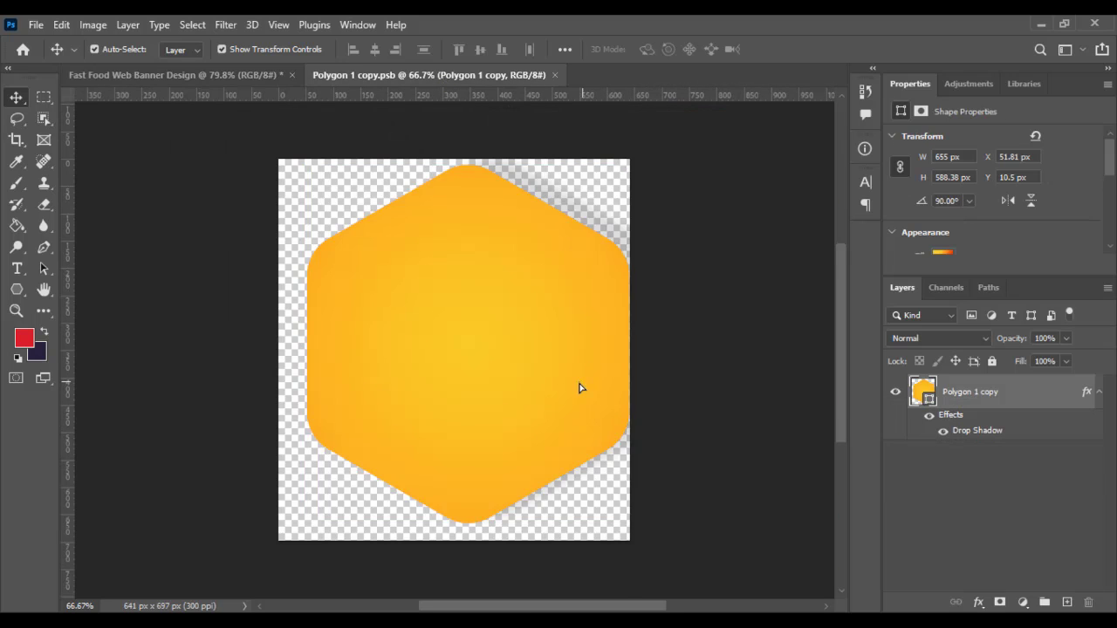
{"action": "left_click_drag", "start_coordinate": [581, 386], "coordinate": [568, 384]}
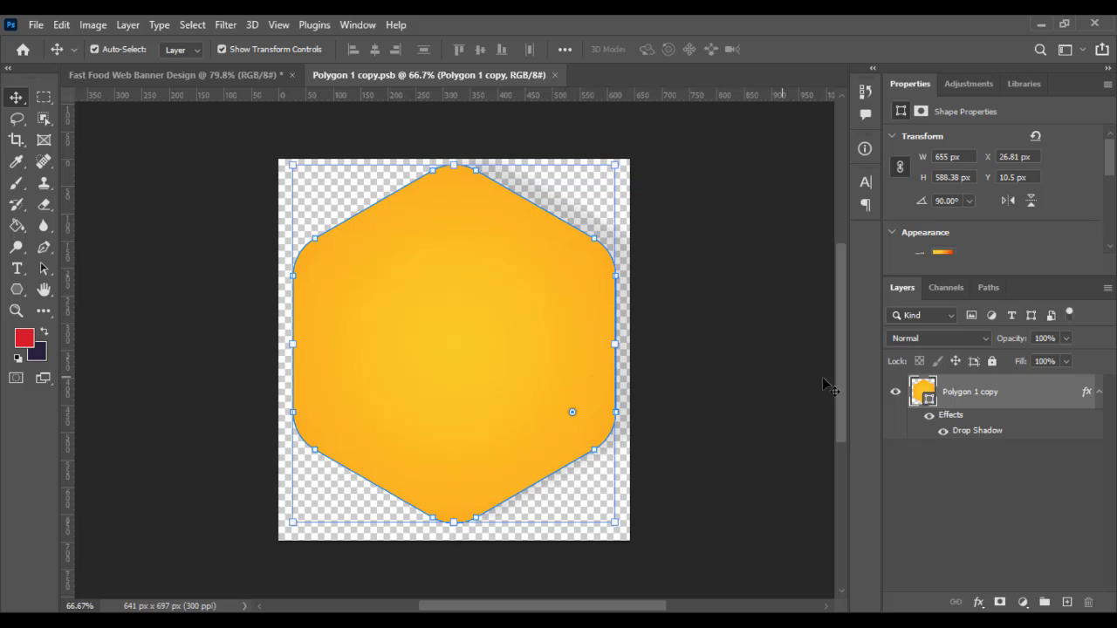
{"action": "double_click", "coordinate": [978, 437]}
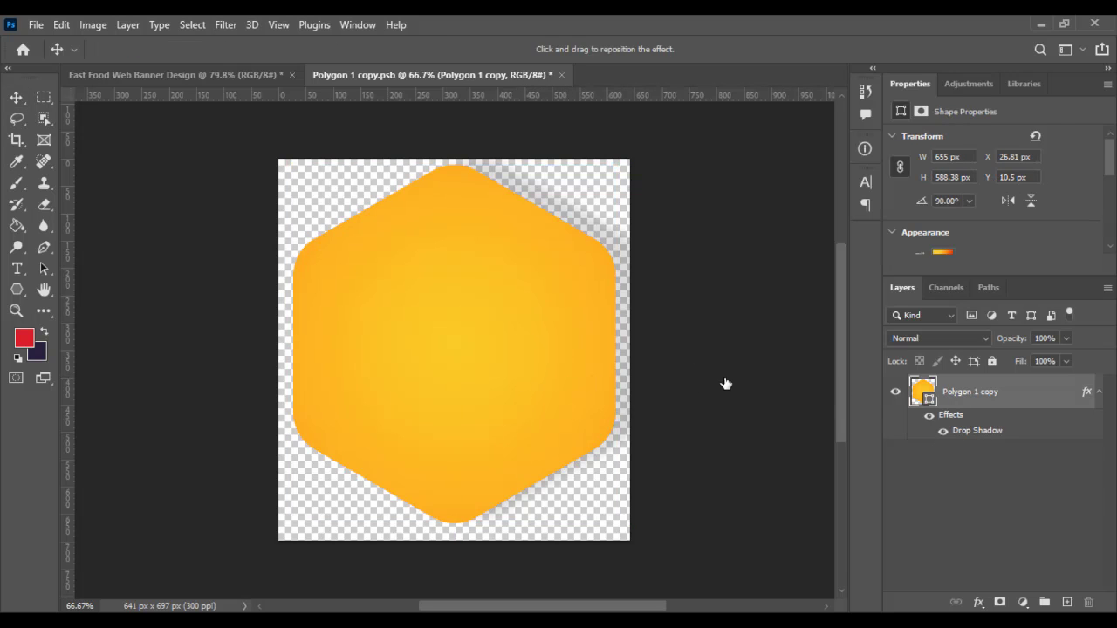
{"action": "left_click_drag", "start_coordinate": [657, 46], "coordinate": [999, 51]}
{"action": "left_click_drag", "start_coordinate": [534, 304], "coordinate": [506, 316]}
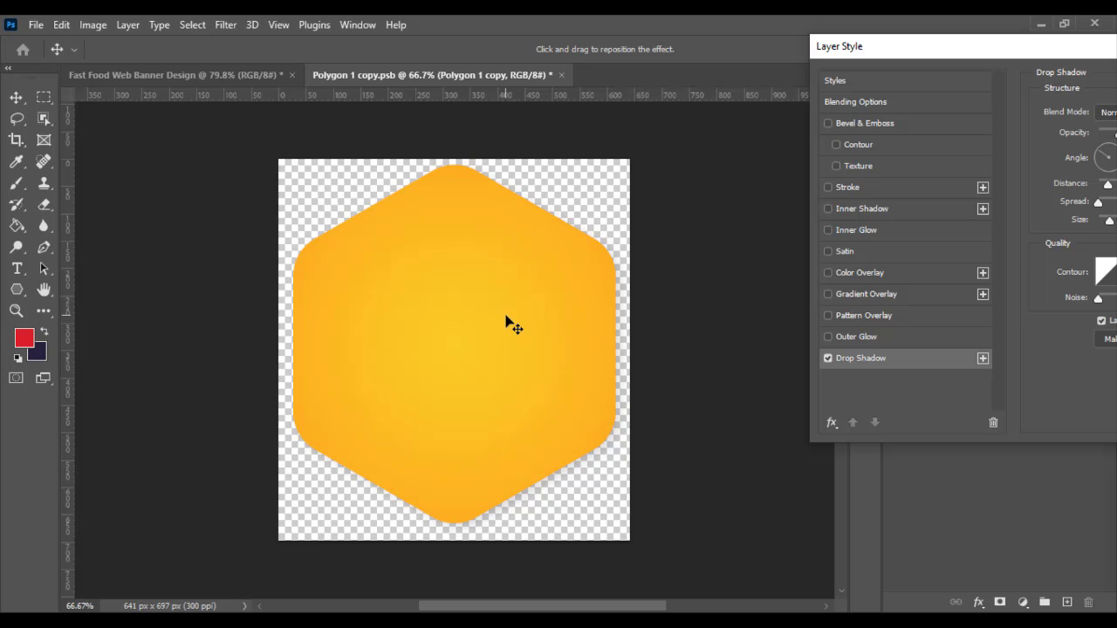
{"action": "left_click_drag", "start_coordinate": [942, 56], "coordinate": [498, 56]}
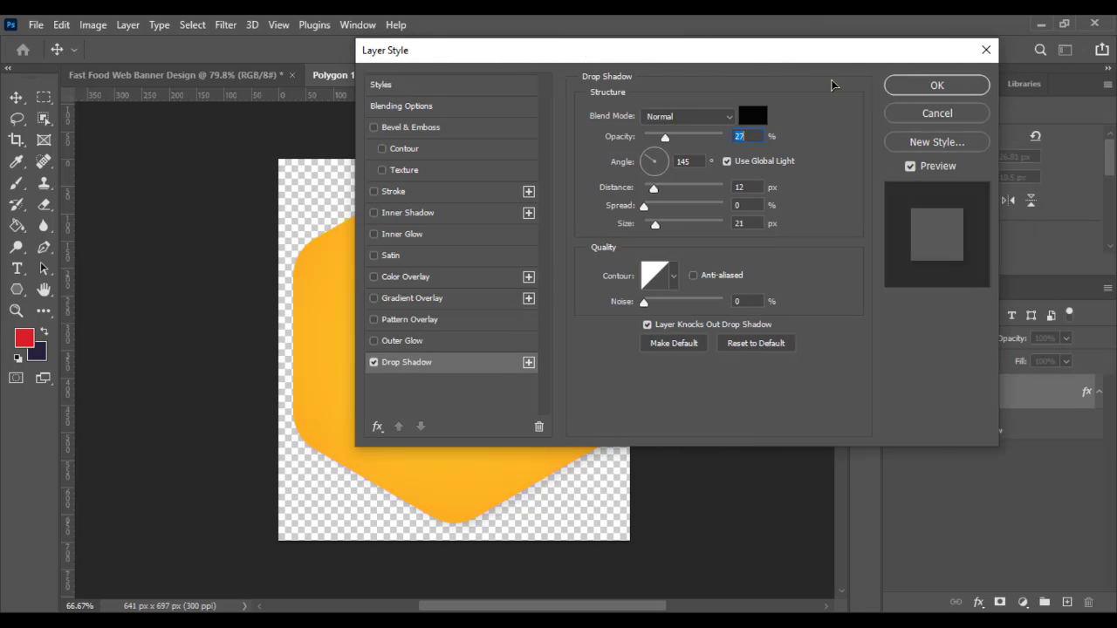
{"action": "left_click", "coordinate": [933, 89]}
Save the repositioned smart object contents and check the small hexagon's new shadow in the banner document.
{"action": "left_click", "coordinate": [39, 25]}
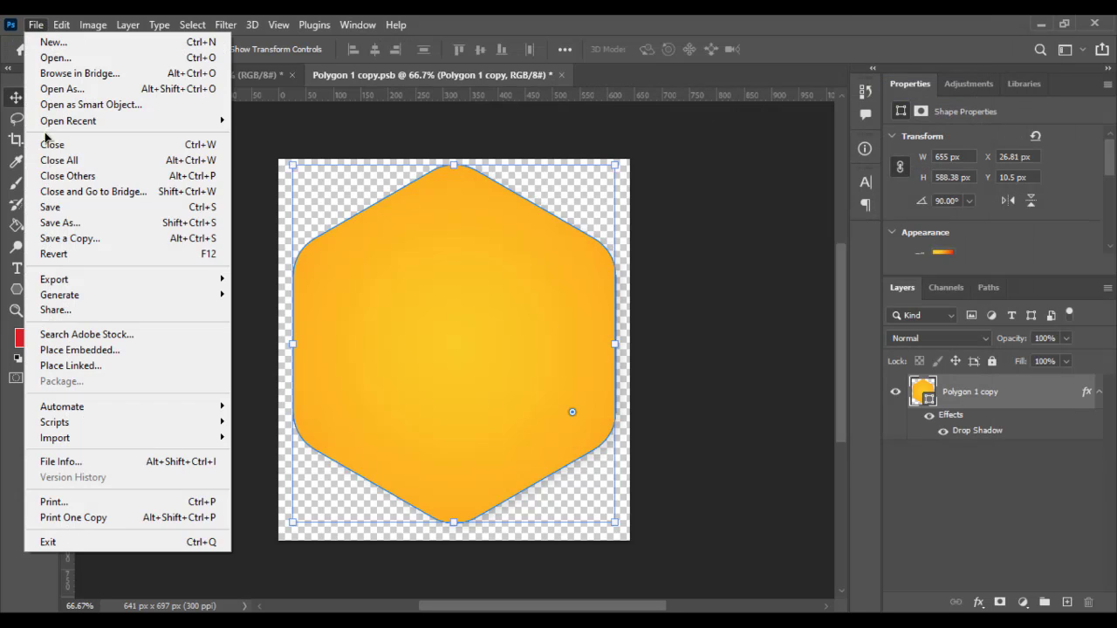
{"action": "left_click", "coordinate": [43, 209]}
{"action": "left_click", "coordinate": [221, 76]}
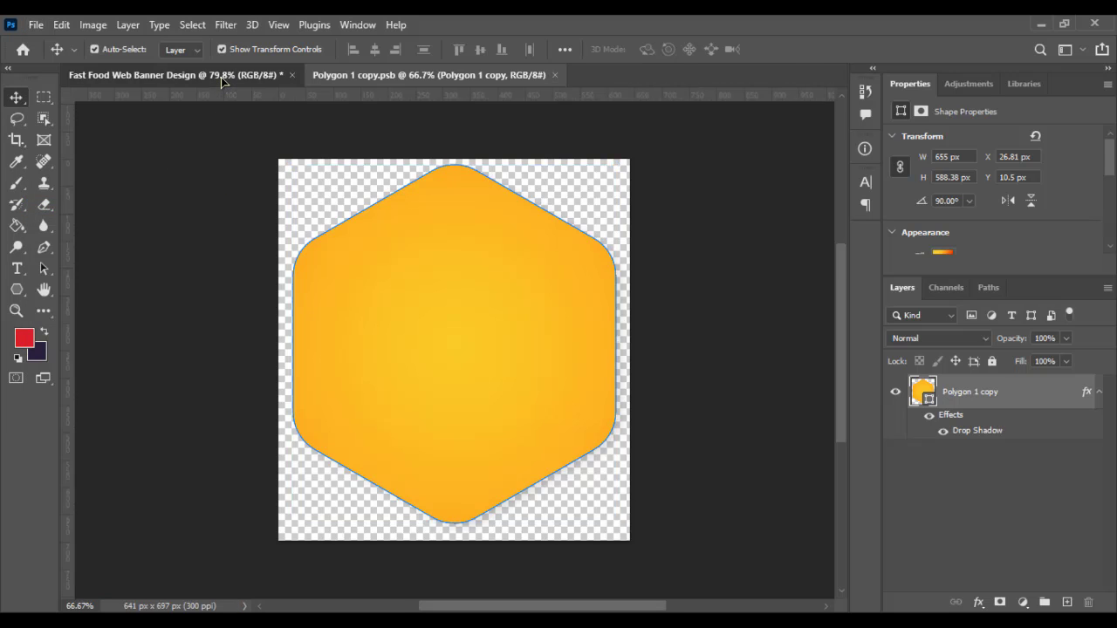
{"action": "scroll", "coordinate": [308, 500], "scroll_direction": "down", "scroll_amount": 2}
{"action": "left_click_drag", "start_coordinate": [307, 500], "coordinate": [469, 451]}
{"action": "scroll", "coordinate": [433, 382], "scroll_direction": "up", "scroll_amount": 1}
{"action": "scroll", "coordinate": [433, 383], "scroll_direction": "up", "scroll_amount": 2}
{"action": "left_click_drag", "start_coordinate": [433, 383], "coordinate": [404, 415]}
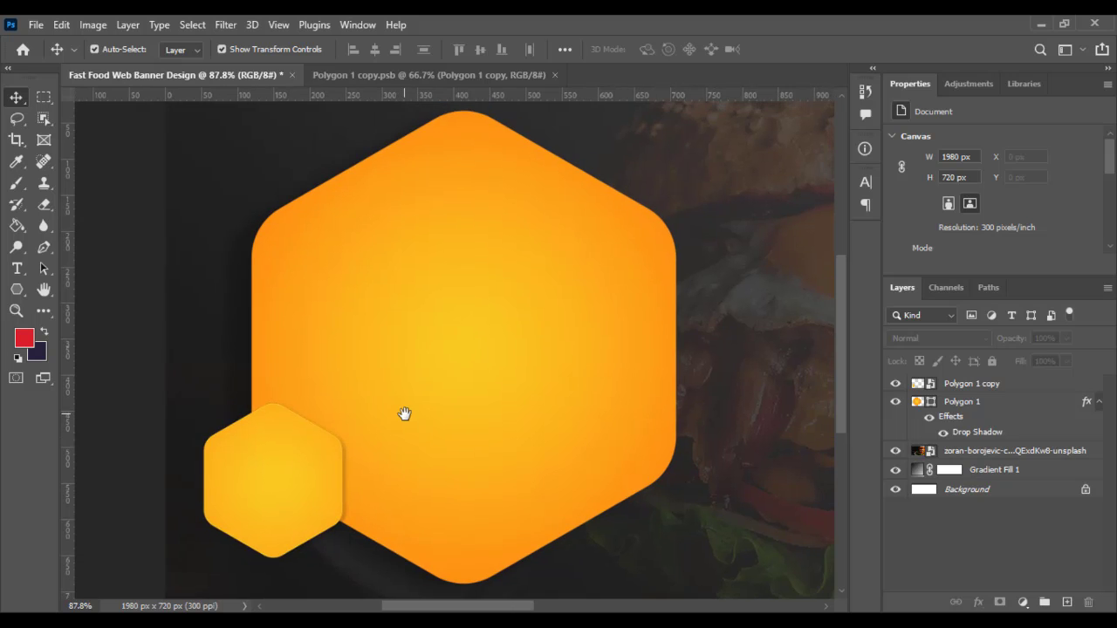
{"action": "scroll", "coordinate": [404, 415], "scroll_direction": "down", "scroll_amount": 1}
{"action": "left_click_drag", "start_coordinate": [478, 325], "coordinate": [444, 349]}
{"action": "scroll", "coordinate": [446, 349], "scroll_direction": "down", "scroll_amount": 1}
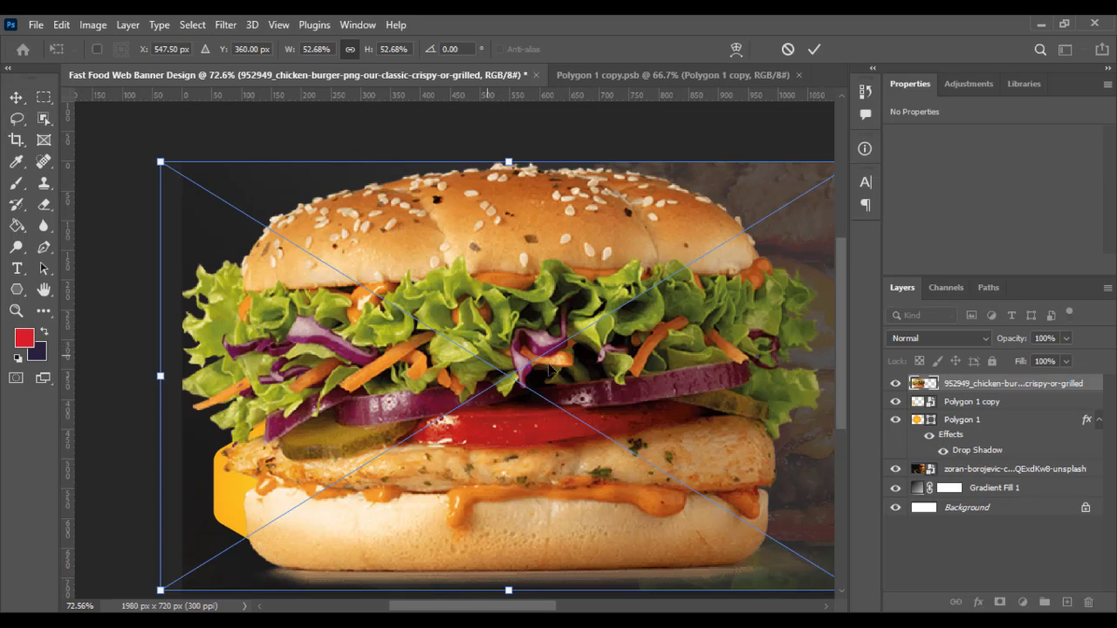
Place the chicken burger image, scale it to 19.76% width and 20.93% height, and centre it on the large hexagon.
{"action": "scroll", "coordinate": [722, 330], "scroll_direction": "down", "scroll_amount": 2}
{"action": "left_click_drag", "start_coordinate": [822, 371], "coordinate": [604, 370]}
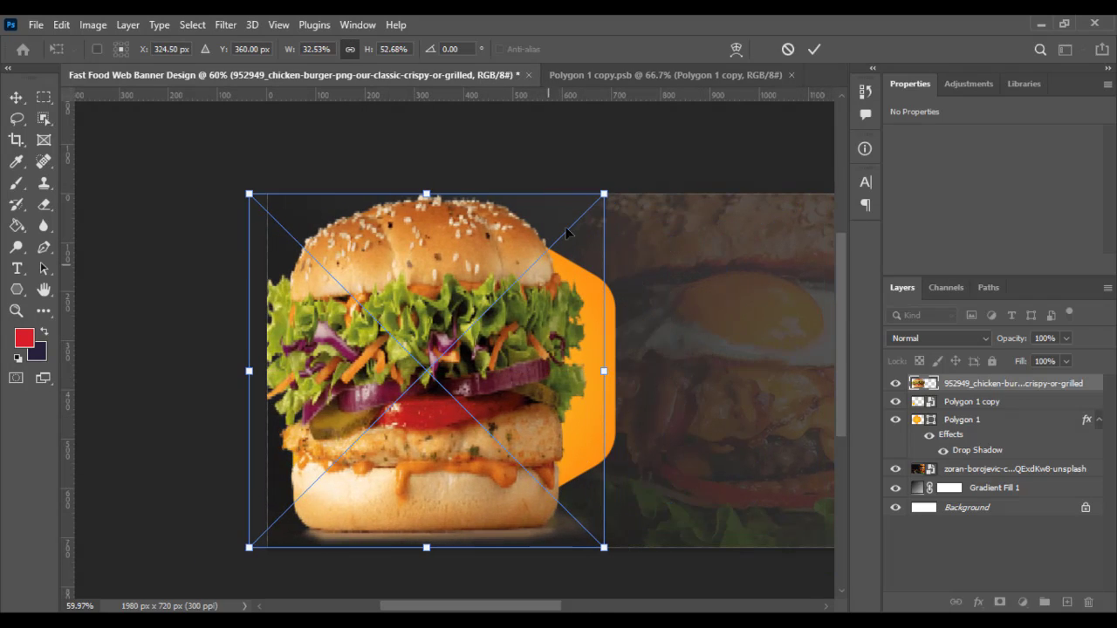
{"action": "left_click_drag", "start_coordinate": [615, 194], "coordinate": [464, 332]}
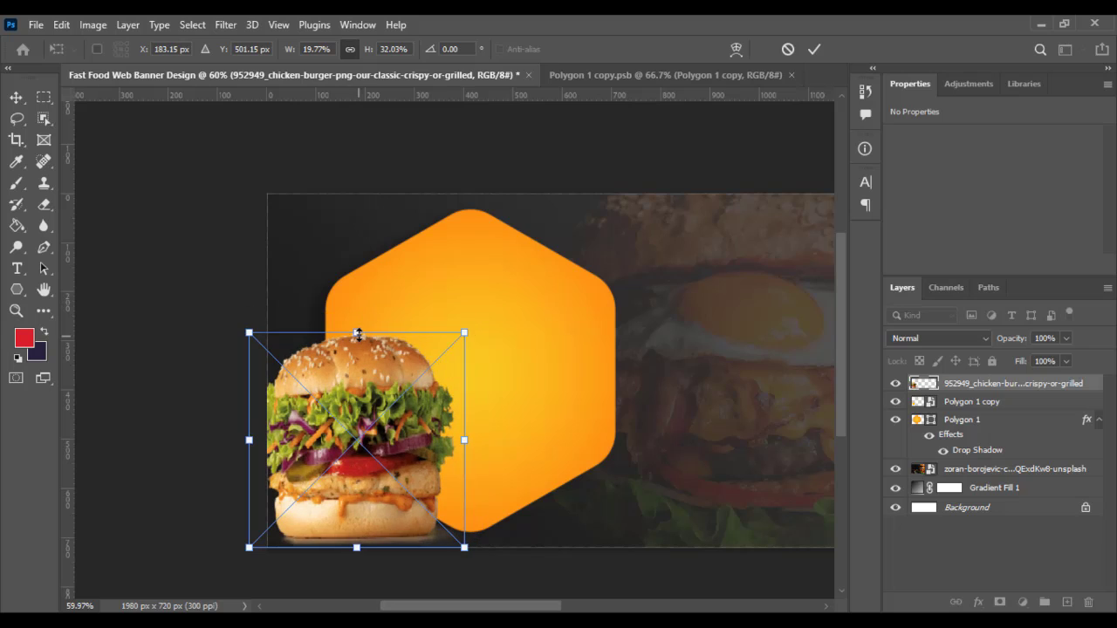
{"action": "left_click_drag", "start_coordinate": [357, 333], "coordinate": [356, 408]}
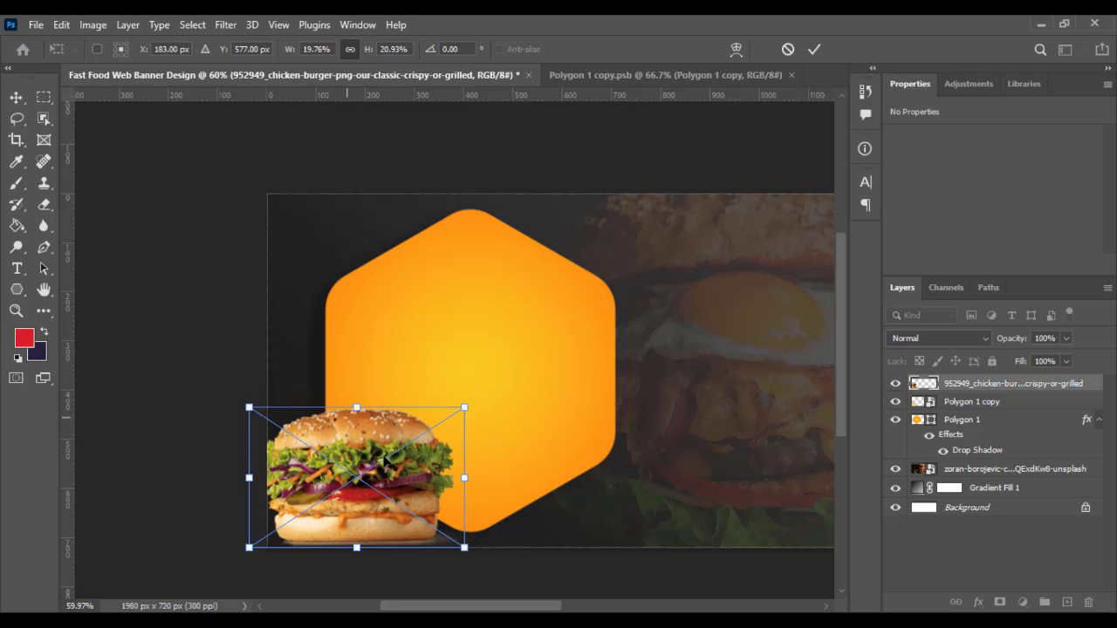
{"action": "left_click_drag", "start_coordinate": [396, 453], "coordinate": [504, 348]}
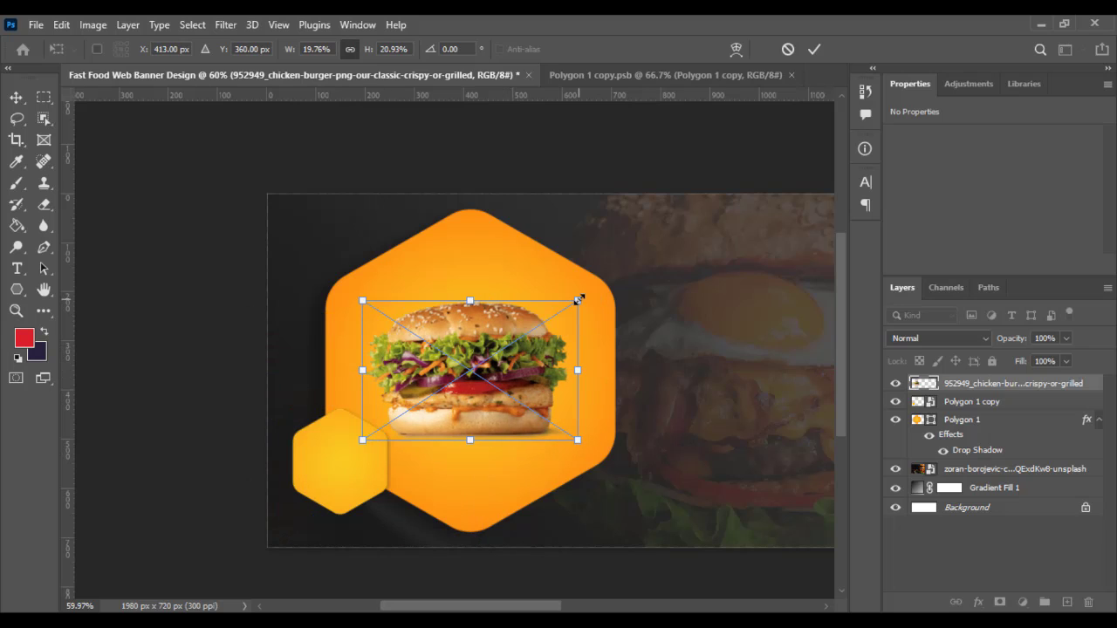
{"action": "key", "text": "Return"}
{"action": "left_click", "coordinate": [159, 358]}
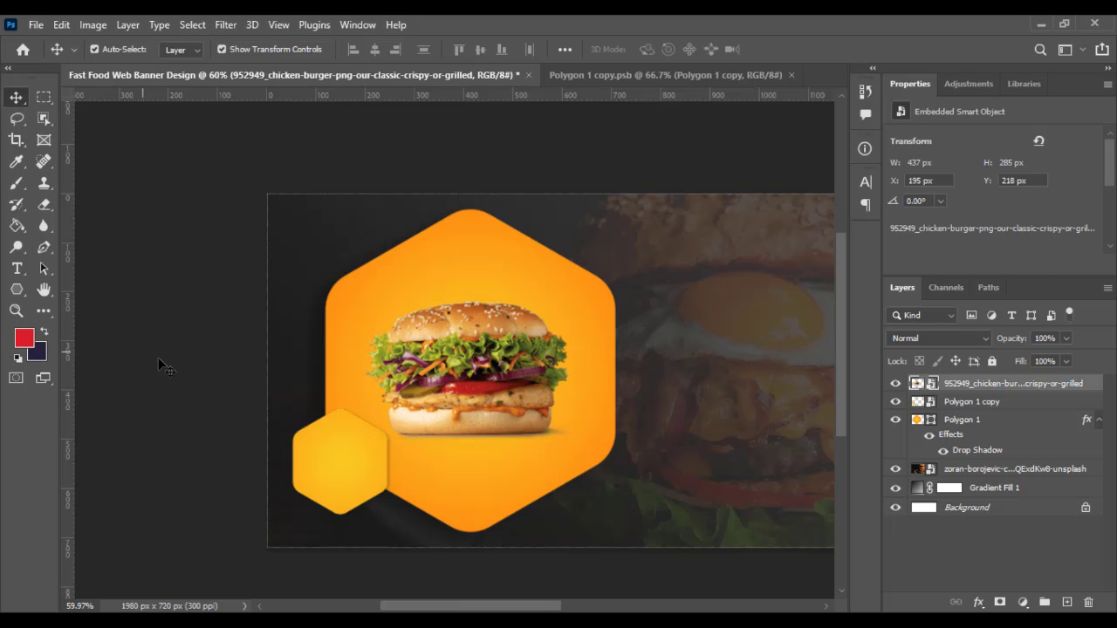
Enlarge the chicken burger slightly to 445 x 291 px about its centre and deselect it.
{"action": "left_click_drag", "start_coordinate": [273, 382], "coordinate": [513, 351]}
{"action": "scroll", "coordinate": [527, 370], "scroll_direction": "up", "scroll_amount": 3}
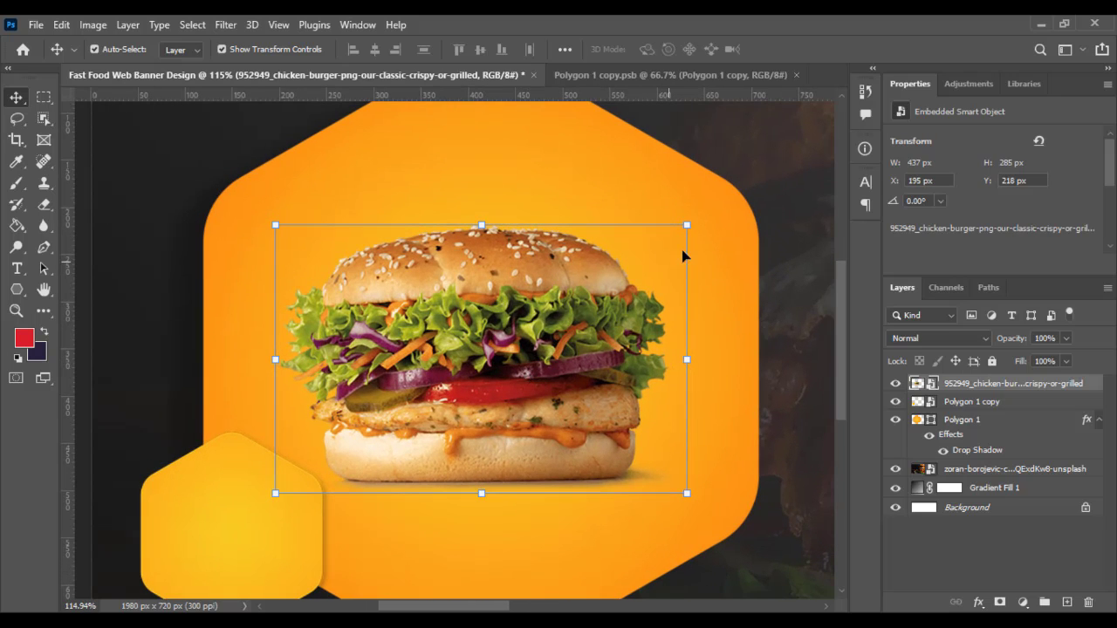
{"action": "mouse_move", "coordinate": [689, 225]}
{"action": "left_mouse_down"}
{"action": "mouse_move", "coordinate": [717, 216]}
{"action": "mouse_move", "coordinate": [709, 225]}
{"action": "left_mouse_up"}
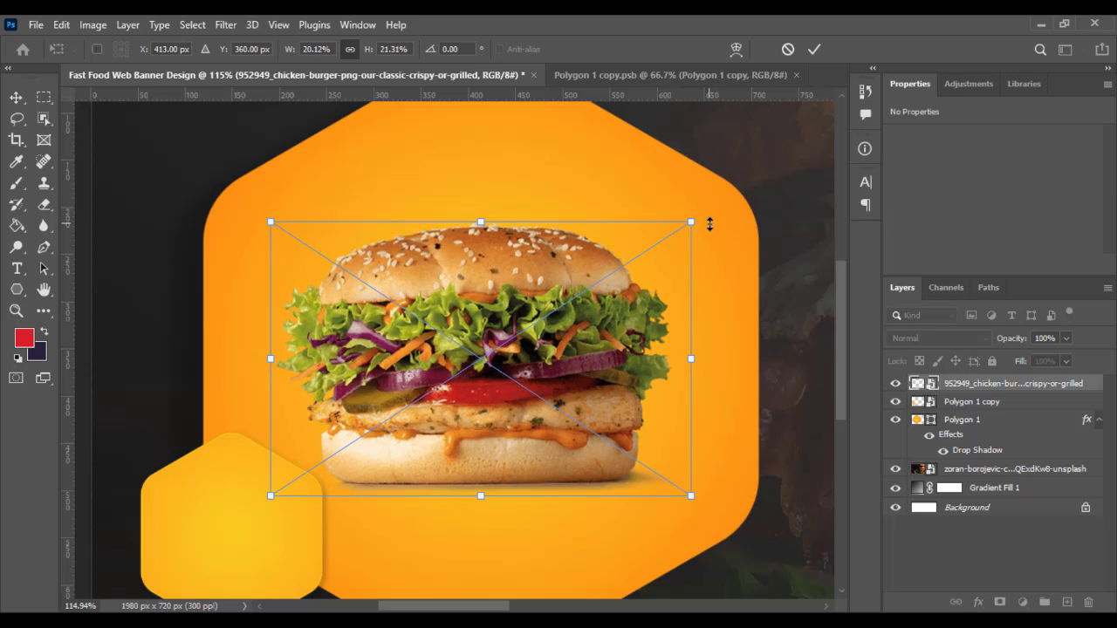
{"action": "key", "text": "Return"}
{"action": "scroll", "coordinate": [683, 219], "scroll_direction": "down", "scroll_amount": 5}
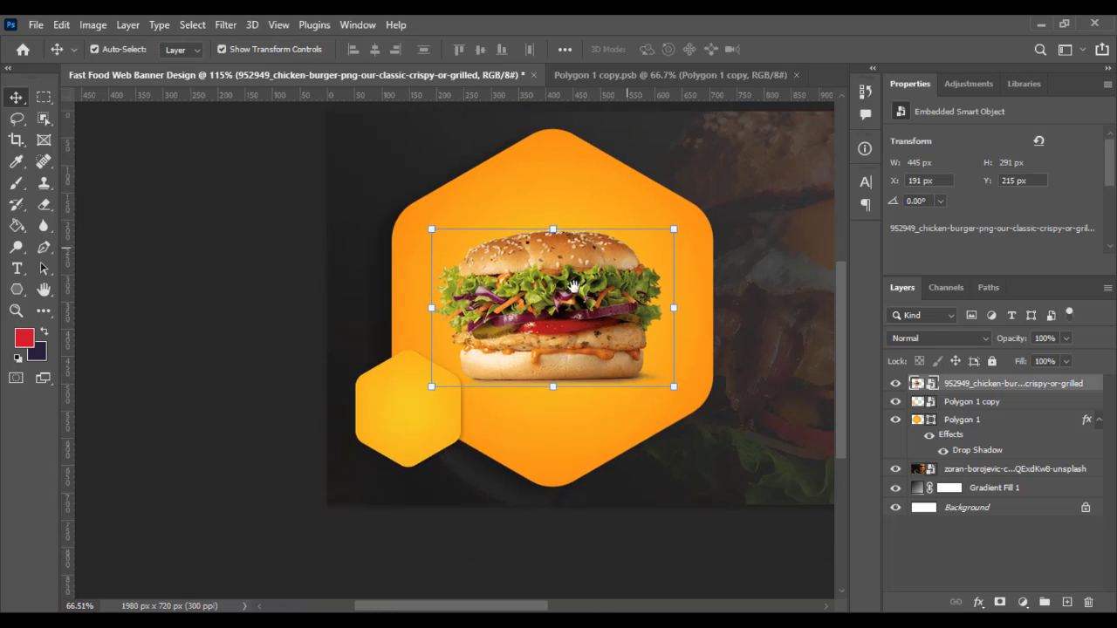
{"action": "left_click", "coordinate": [199, 288]}
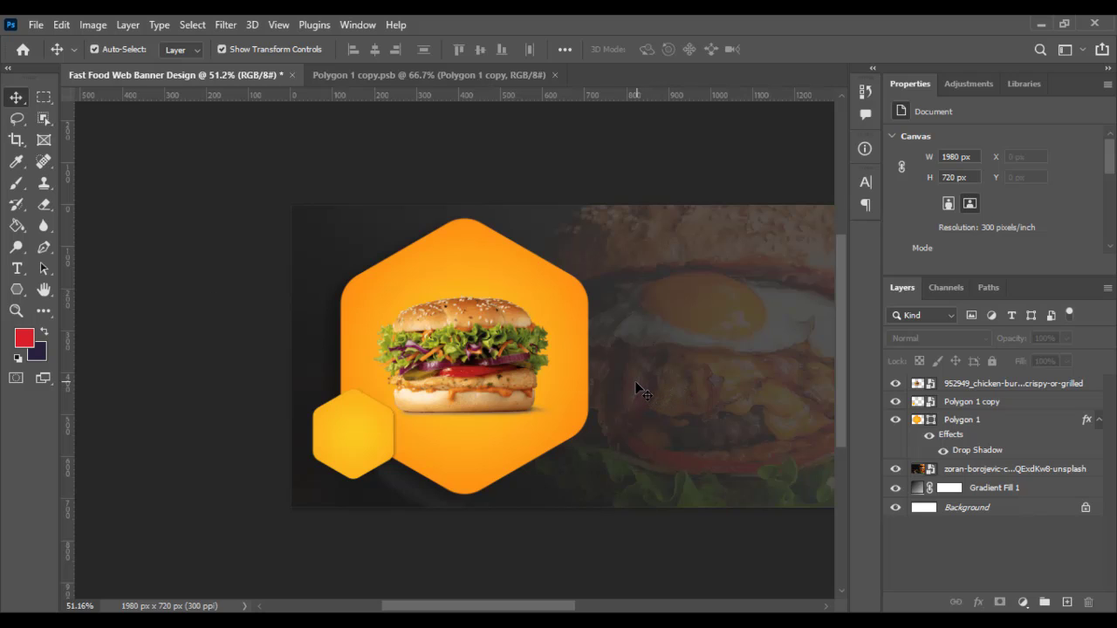
Duplicate the small hexagon and enlarge the copy to 357 x 396 px over the banner's top-left corner, at X -75 px and Y -133 px.
{"action": "left_click_drag", "start_coordinate": [358, 441], "coordinate": [409, 327]}
{"action": "key", "text": "ctrl+t"}
{"action": "key", "text": "Return"}
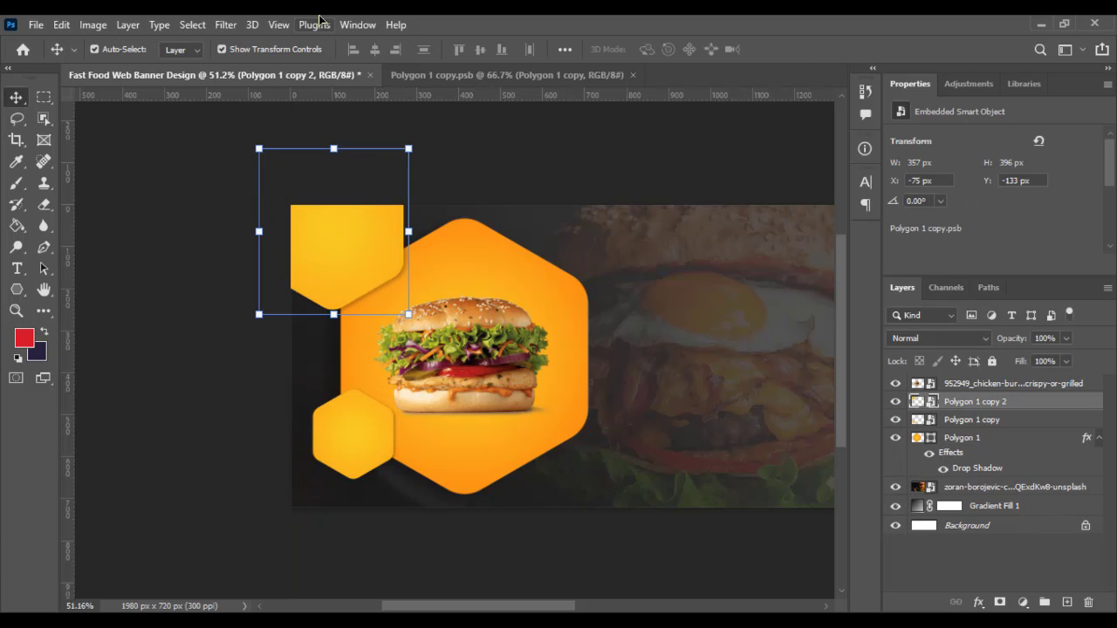
Place the zoran-borojevic burger photo as an embedded object below the chicken burger layer and clip it to the enlarged hexagon copy.
{"action": "left_click", "coordinate": [36, 24]}
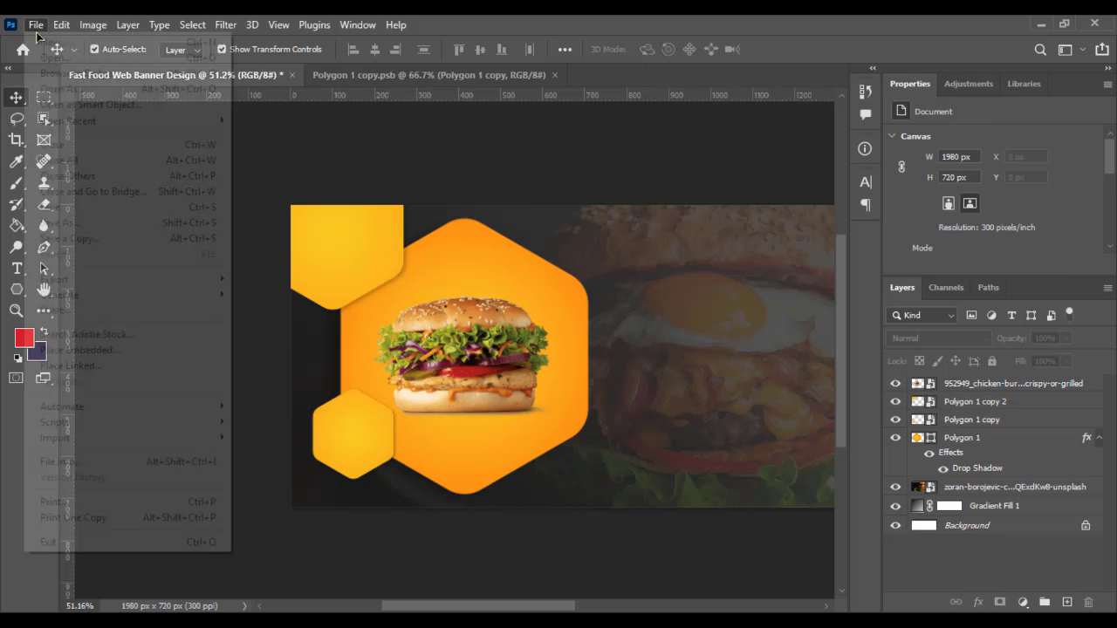
{"action": "left_click", "coordinate": [79, 350]}
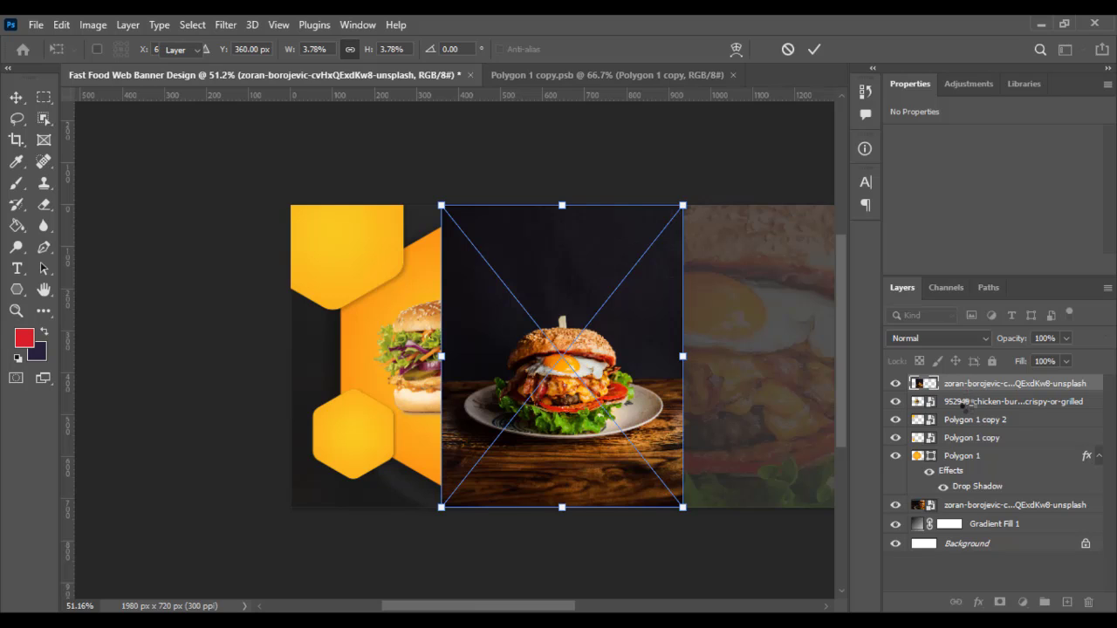
{"action": "left_click_drag", "start_coordinate": [967, 394], "coordinate": [964, 420]}
{"action": "left_click", "coordinate": [957, 408], "text": "alt"}
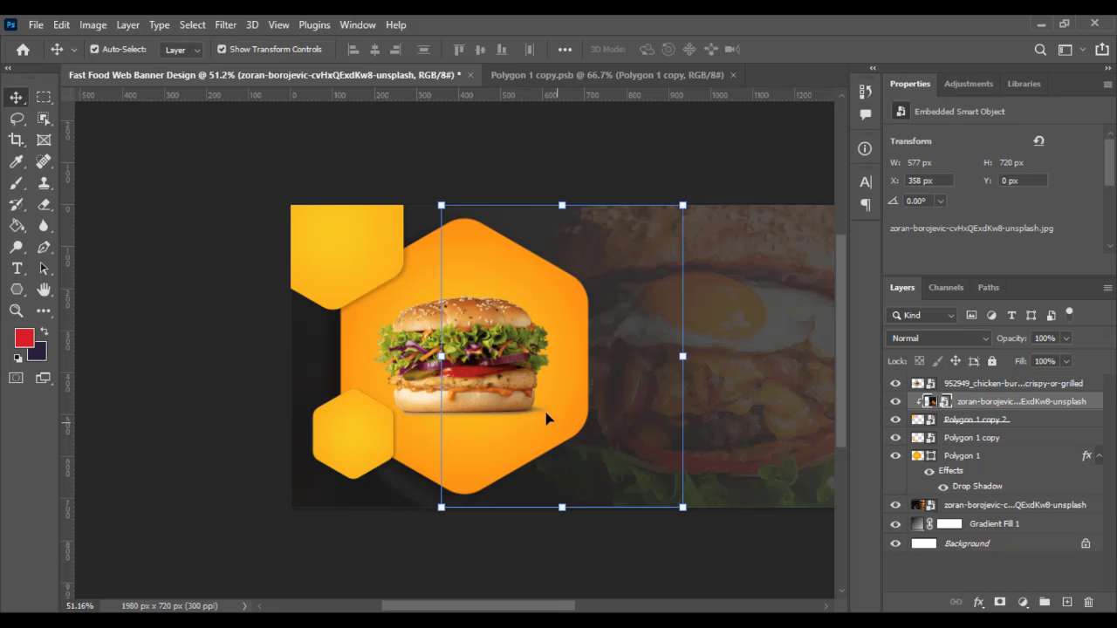
Move the clipped burger photo to X -136 px and Y -327 px over the corner hexagon, with layer auto-select off.
{"action": "left_click_drag", "start_coordinate": [564, 332], "coordinate": [361, 236]}
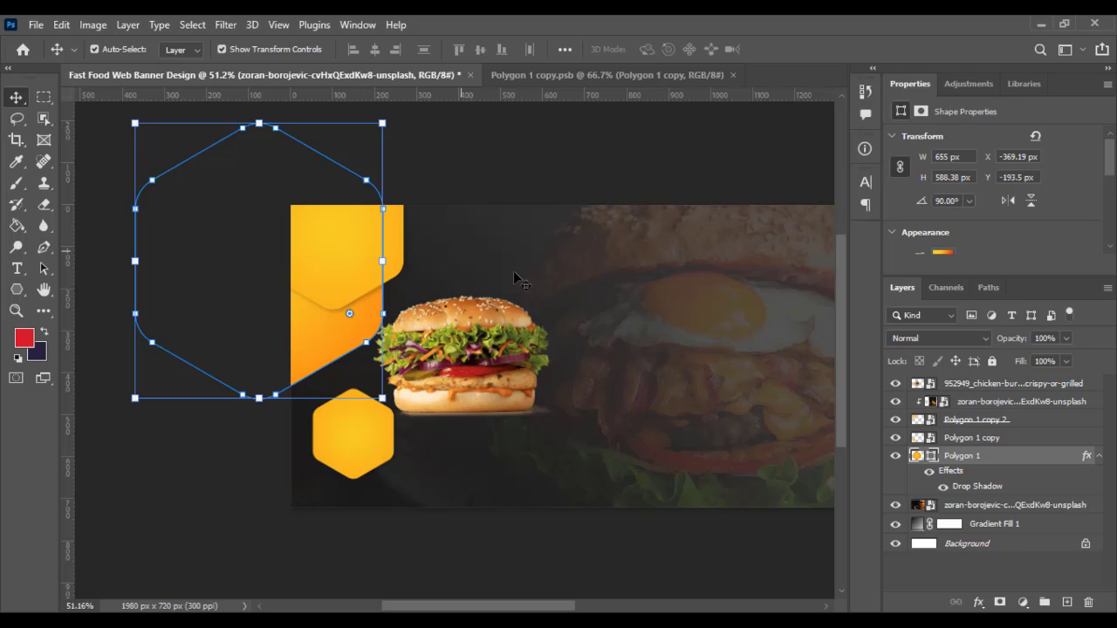
{"action": "key", "text": "ctrl+z"}
{"action": "left_click", "coordinate": [973, 406]}
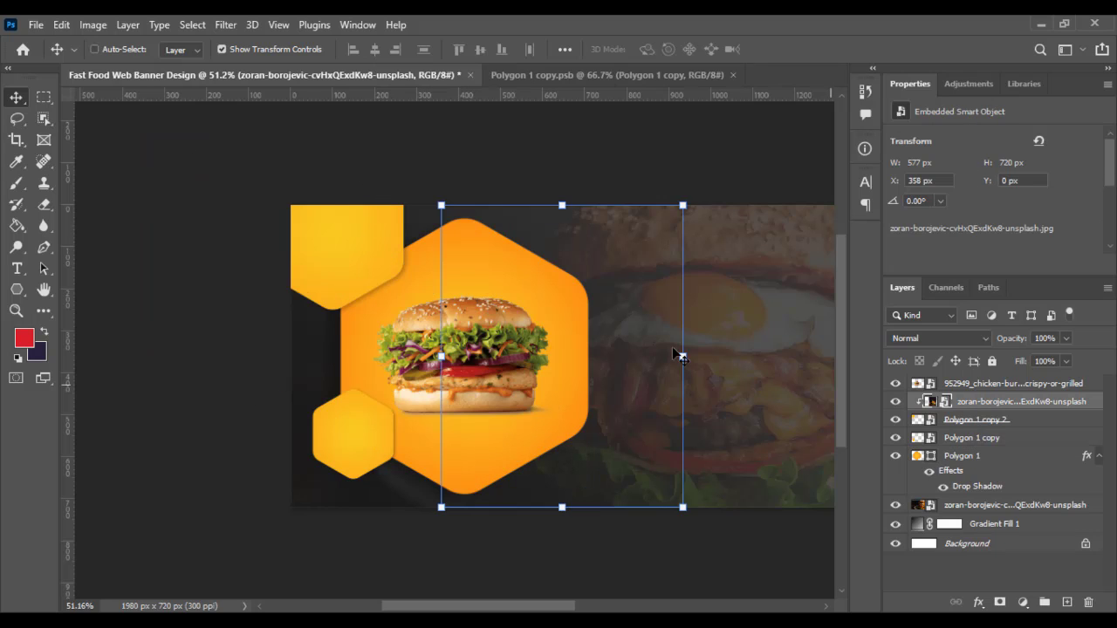
{"action": "left_click_drag", "start_coordinate": [583, 297], "coordinate": [456, 243]}
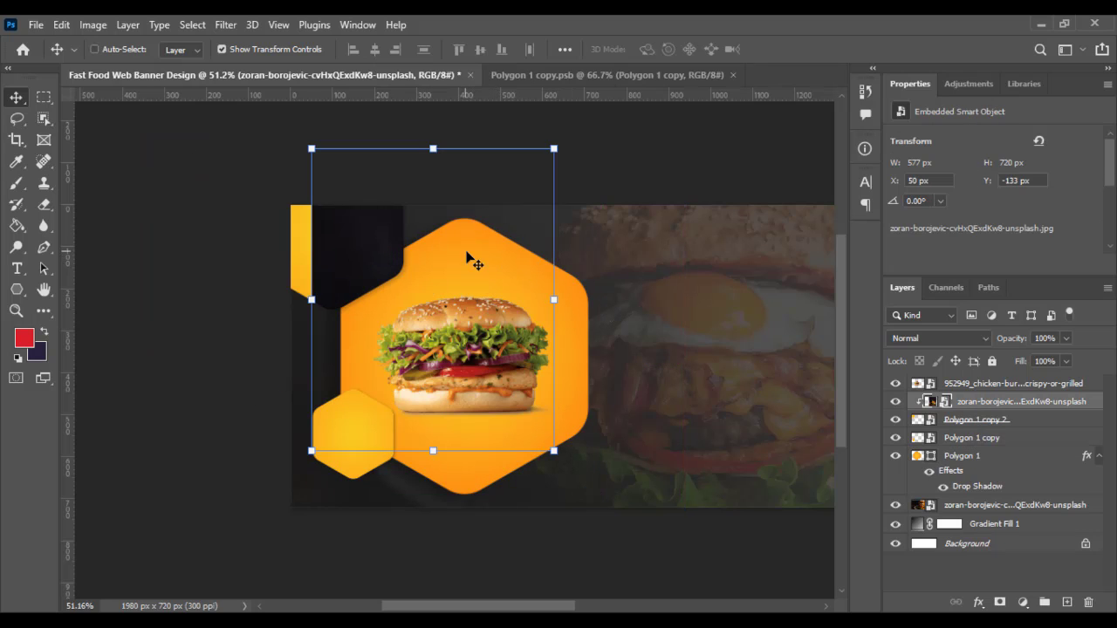
{"action": "key", "text": "z"}
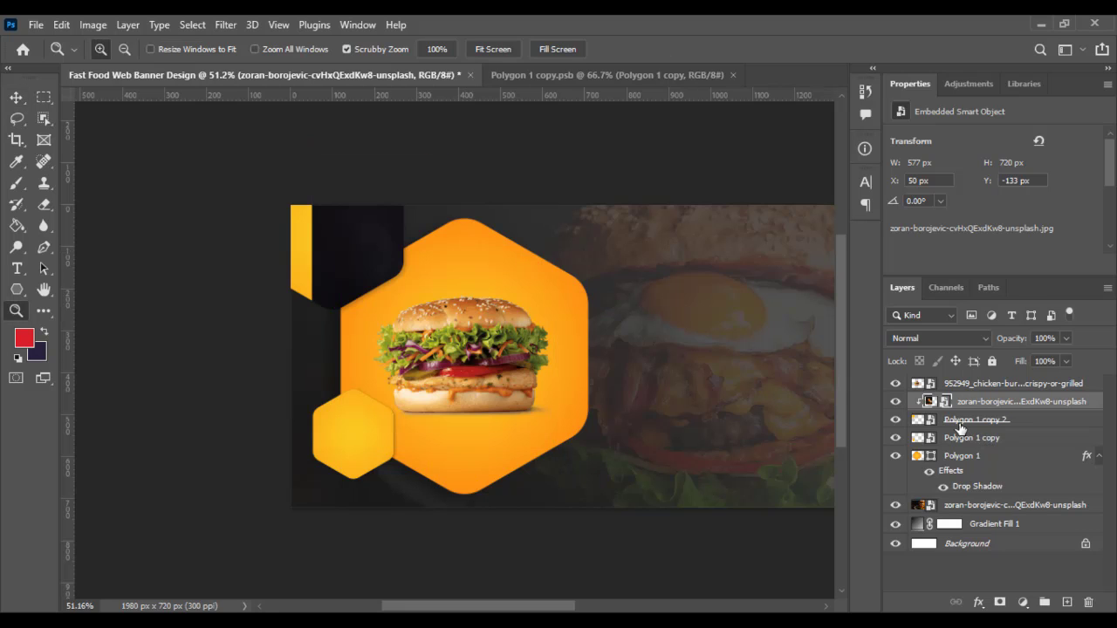
{"action": "left_click_drag", "start_coordinate": [383, 244], "coordinate": [330, 233]}
{"action": "key", "text": "v"}
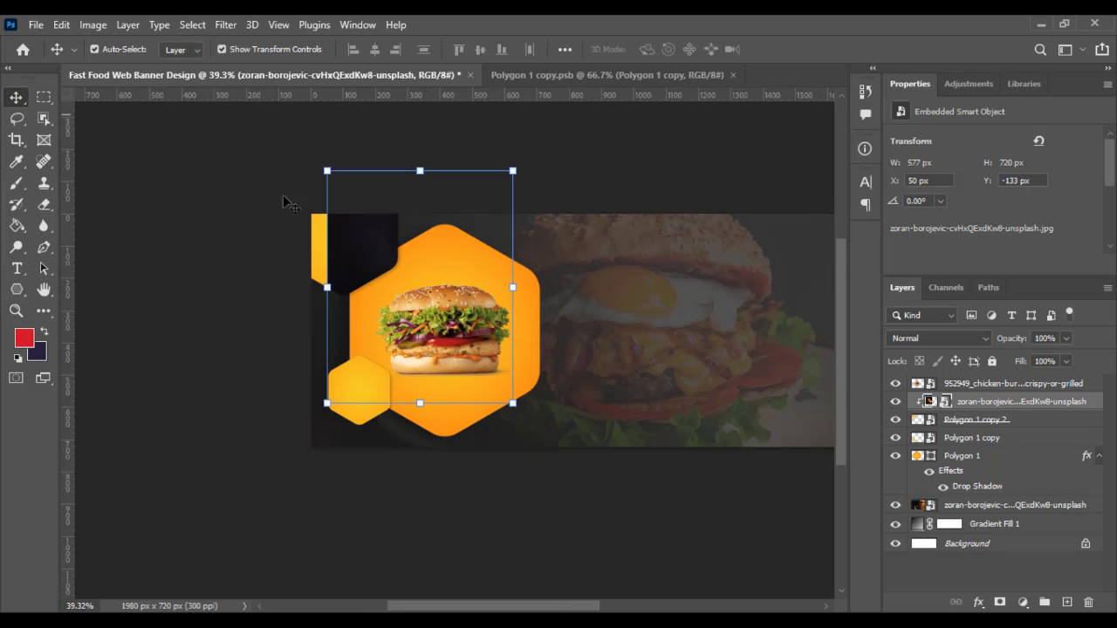
{"action": "left_click_drag", "start_coordinate": [262, 182], "coordinate": [299, 170]}
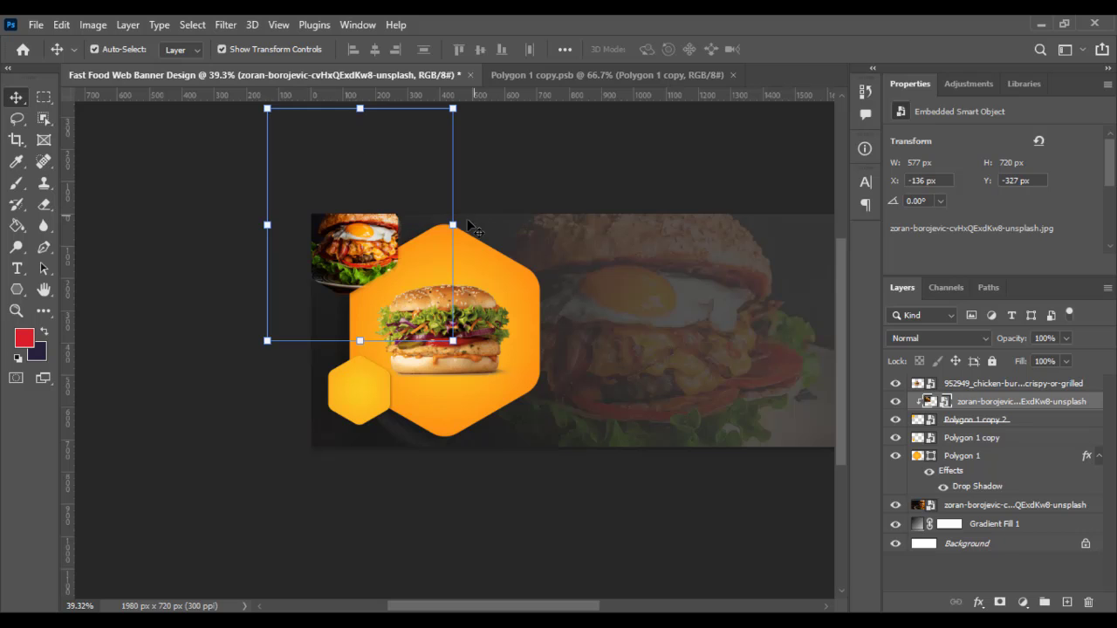
Scale the clipped burger photo to 281 x 351 px and position it at X -9 px, Y -99 px within the corner hexagon.
{"action": "key", "text": "ctrl+t"}
{"action": "left_click_drag", "start_coordinate": [270, 105], "coordinate": [307, 158]}
{"action": "left_click_drag", "start_coordinate": [348, 259], "coordinate": [523, 334]}
{"action": "left_click_drag", "start_coordinate": [381, 223], "coordinate": [541, 378]}
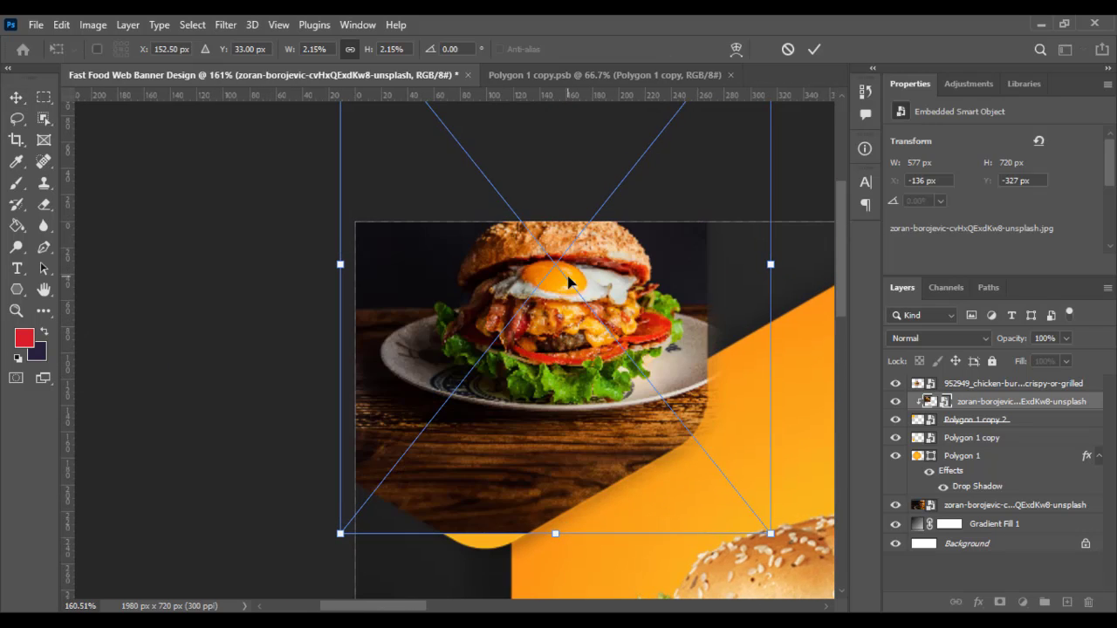
{"action": "left_click_drag", "start_coordinate": [582, 297], "coordinate": [550, 342]}
{"action": "left_click_drag", "start_coordinate": [742, 330], "coordinate": [718, 332]}
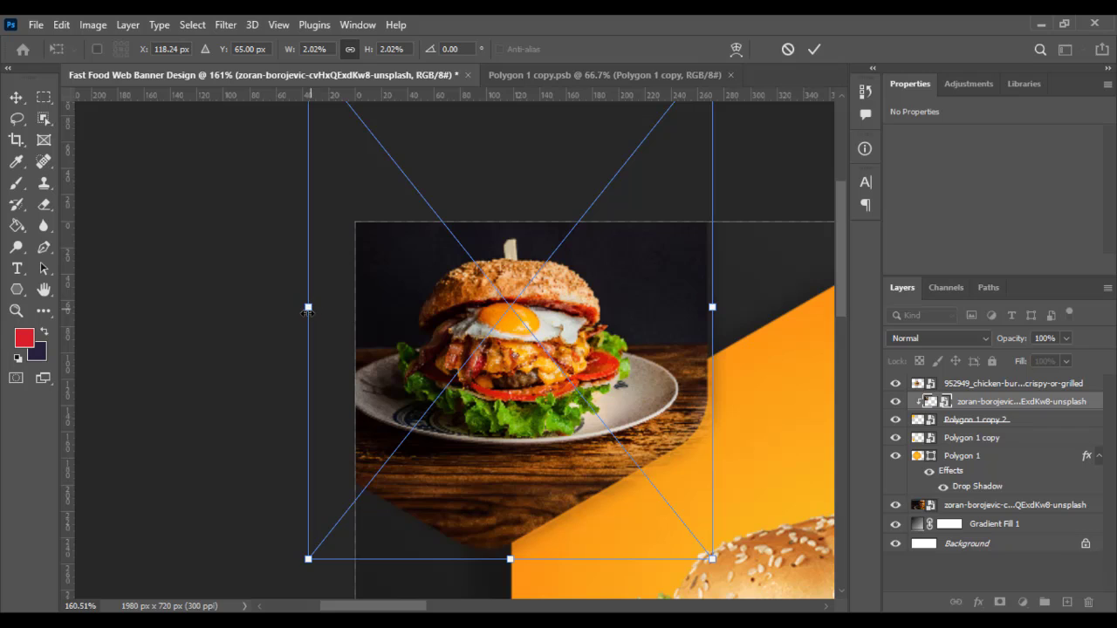
{"action": "left_click_drag", "start_coordinate": [308, 309], "coordinate": [385, 321]}
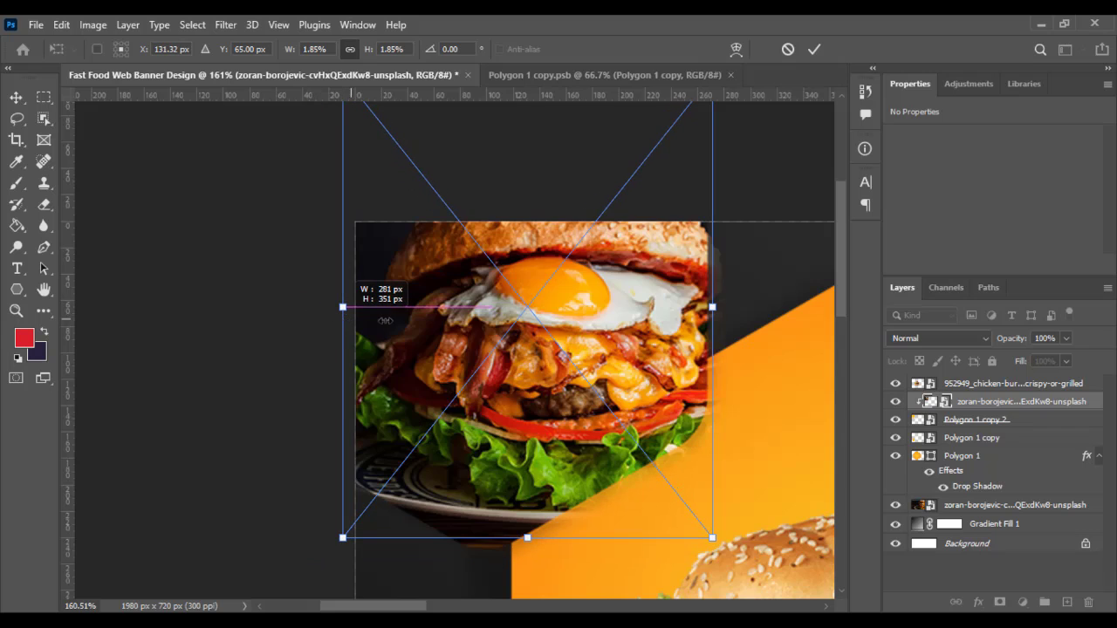
{"action": "left_click_drag", "start_coordinate": [490, 321], "coordinate": [503, 335]}
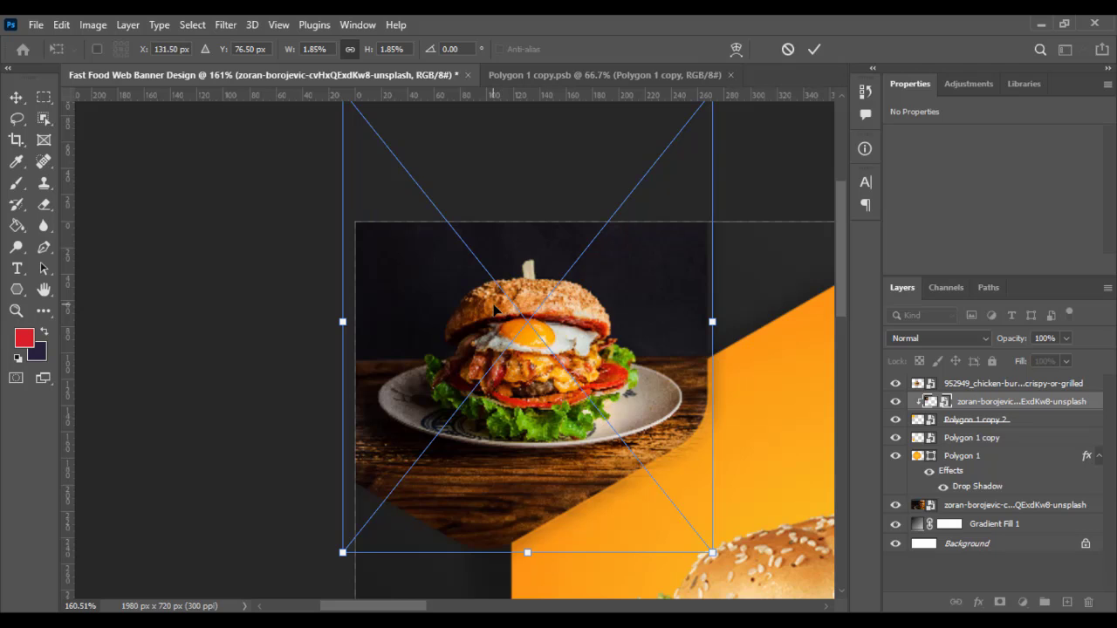
{"action": "key", "text": "Return"}
{"action": "left_click", "coordinate": [178, 423]}
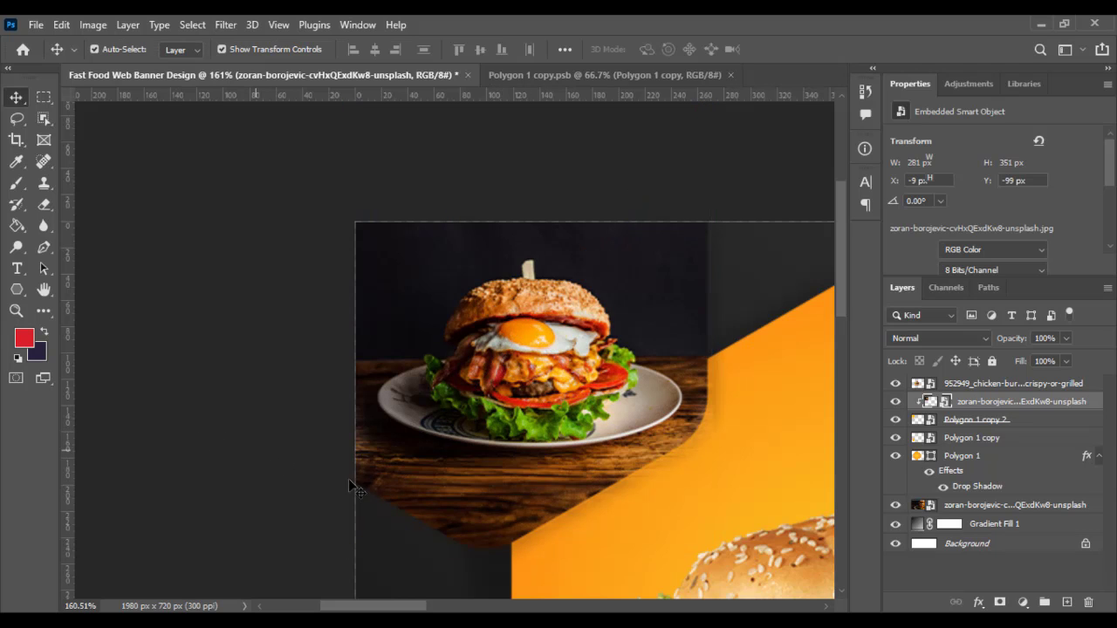
Try to outline the corner hexagon copy by setting the polygon shape stroke colour to ff4e00.
{"action": "scroll", "coordinate": [349, 478], "scroll_direction": "down", "scroll_amount": 2}
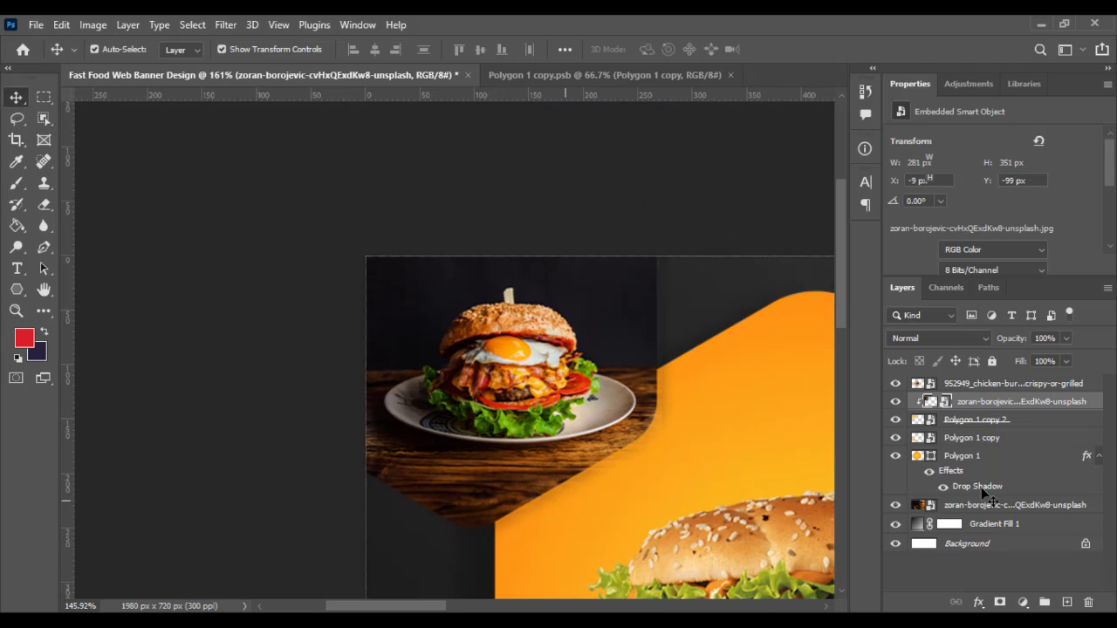
{"action": "left_click", "coordinate": [17, 289]}
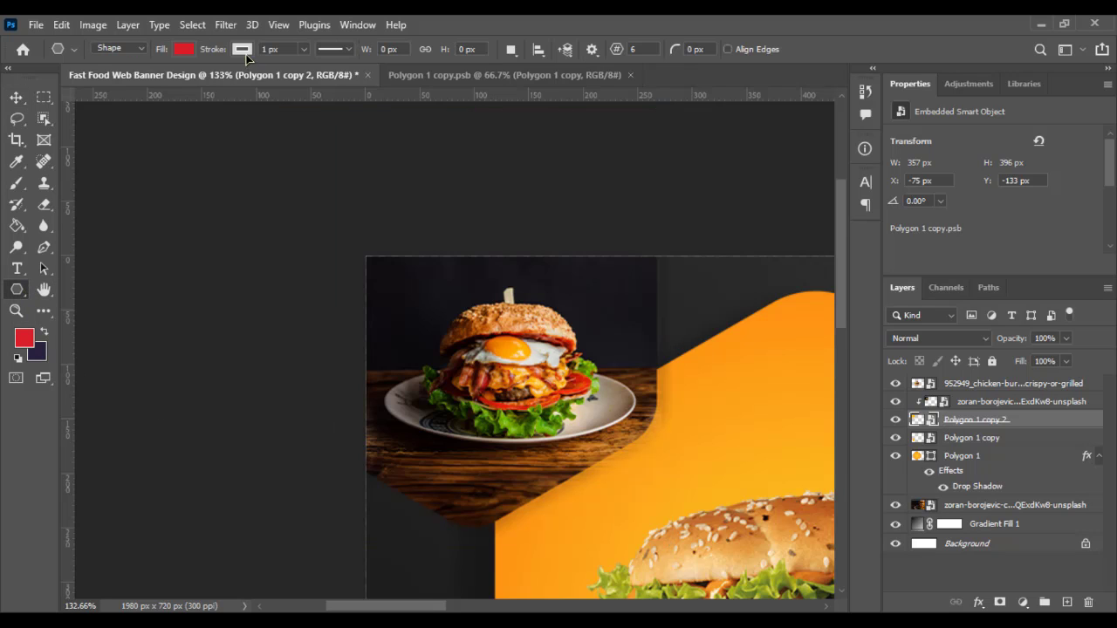
{"action": "left_click", "coordinate": [243, 50]}
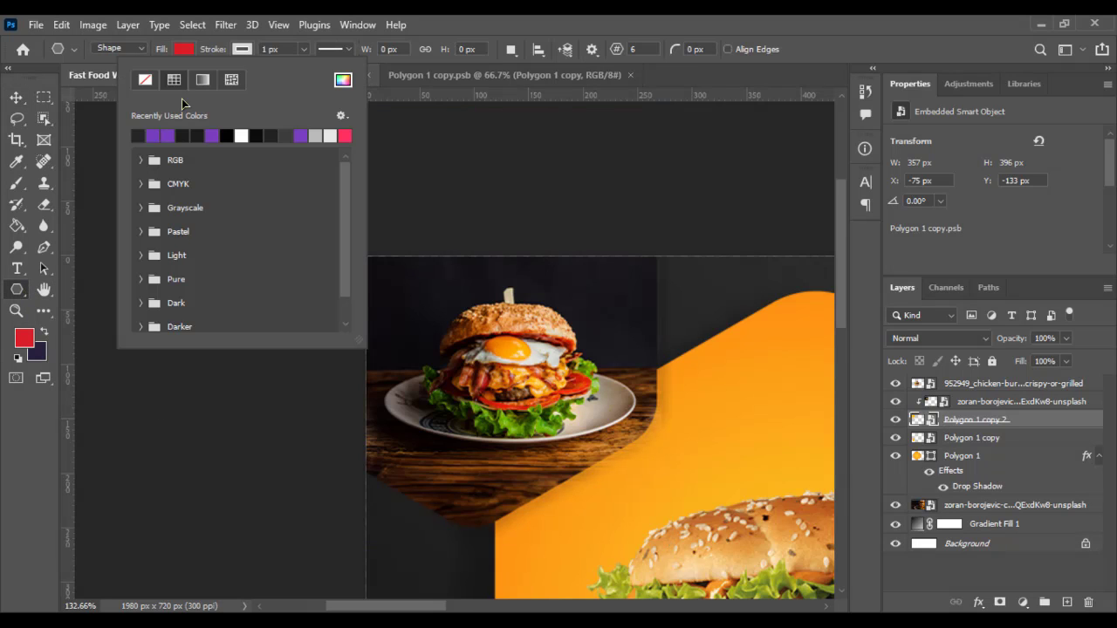
{"action": "left_click", "coordinate": [343, 80]}
{"action": "left_click_drag", "start_coordinate": [908, 331], "coordinate": [908, 356]}
{"action": "type", "text": "ff4e00"}
{"action": "left_click", "coordinate": [1078, 154]}
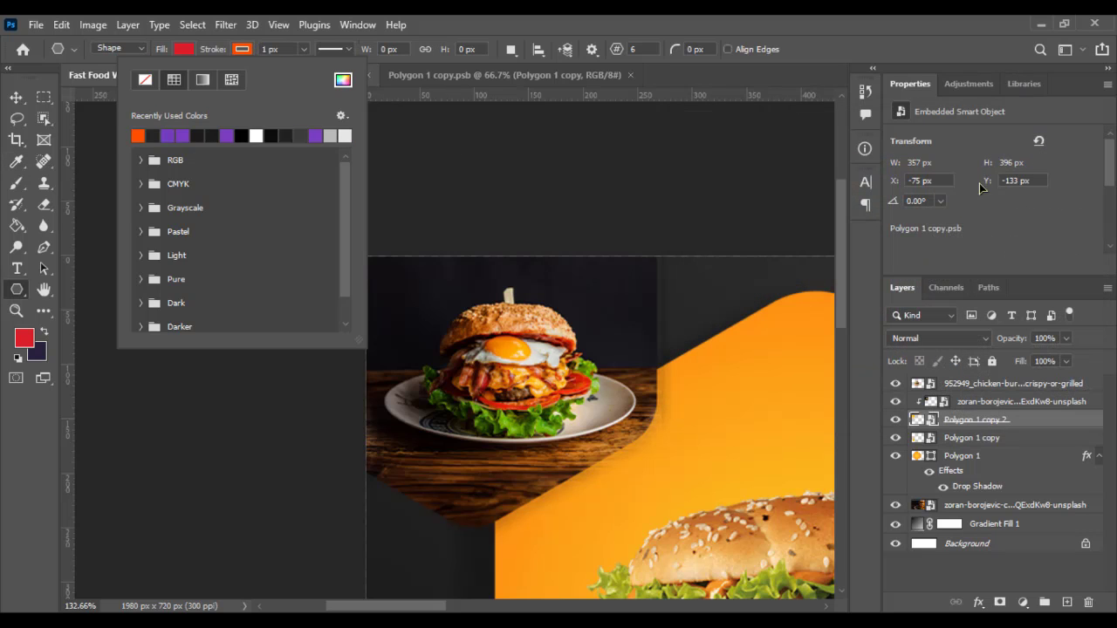
Keep the solid stroke style and set the shape stroke width to 26.52 px for the corner hexagon copy.
{"action": "left_click", "coordinate": [347, 52]}
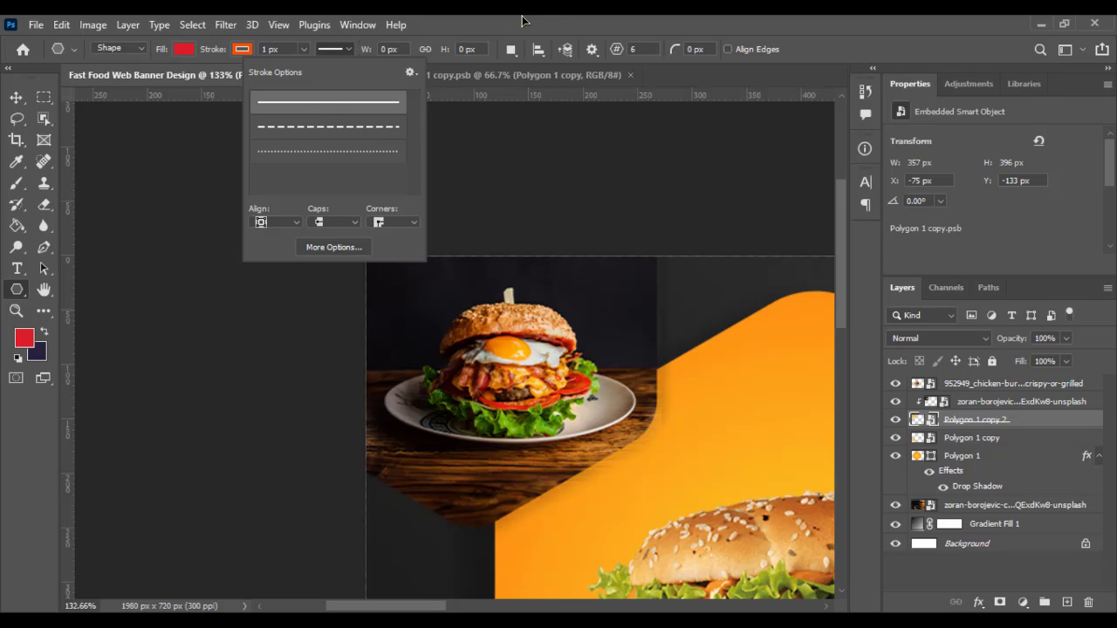
{"action": "left_click", "coordinate": [351, 54]}
{"action": "left_click", "coordinate": [351, 53]}
{"action": "left_click", "coordinate": [309, 48]}
{"action": "left_click", "coordinate": [309, 48]}
{"action": "left_click_drag", "start_coordinate": [311, 67], "coordinate": [317, 67]}
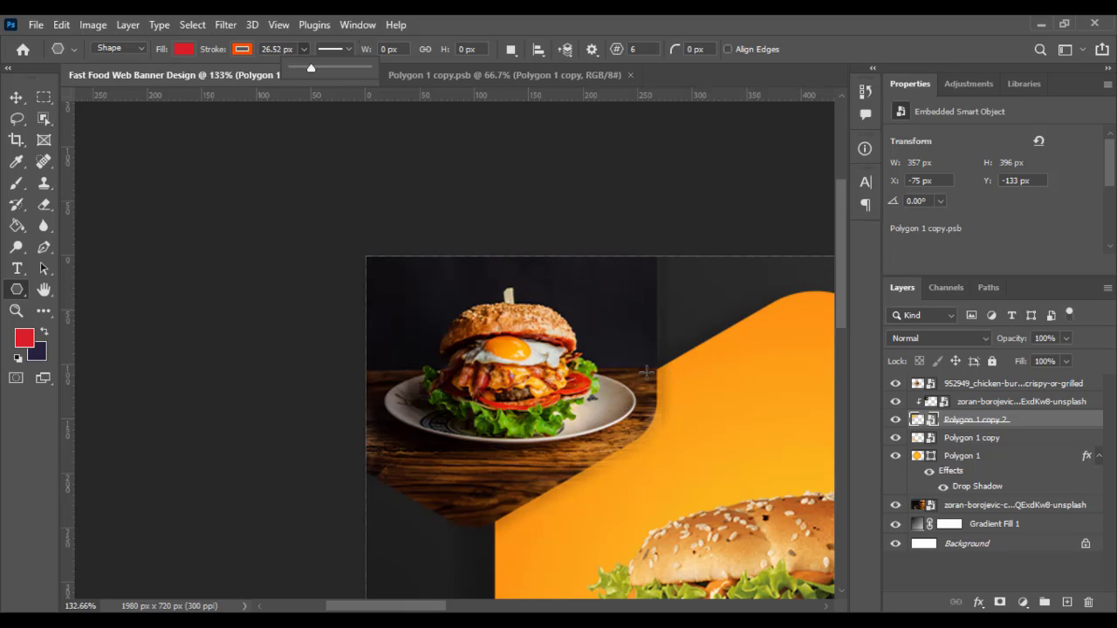
Add a Stroke layer effect to the corner hexagon copy and make it red-orange, about f8461d.
{"action": "right_click", "coordinate": [951, 425]}
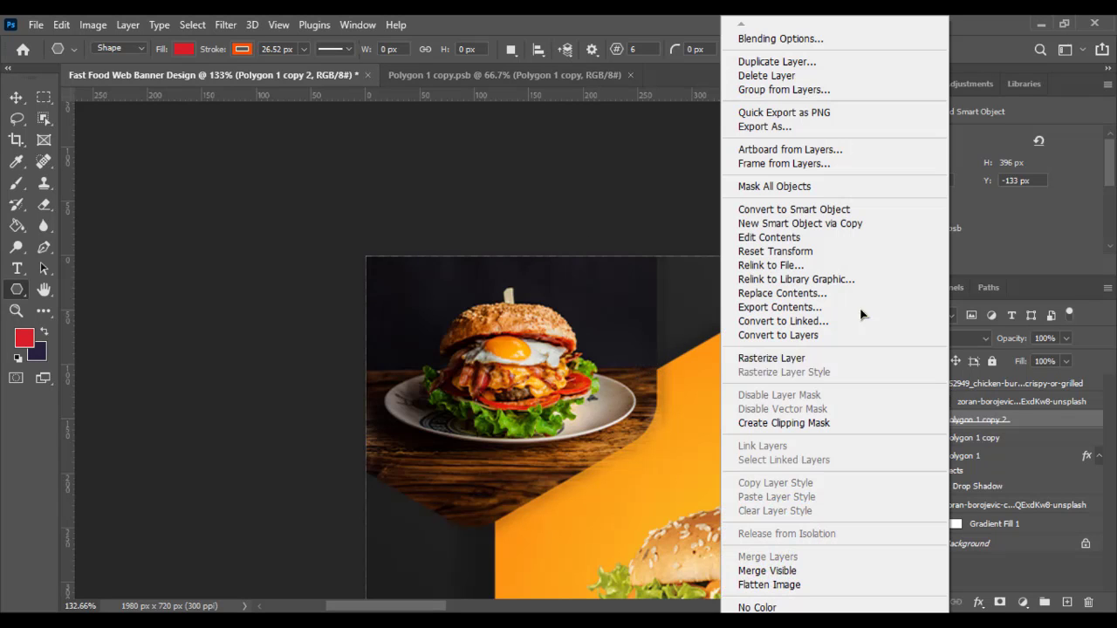
{"action": "left_click", "coordinate": [773, 42]}
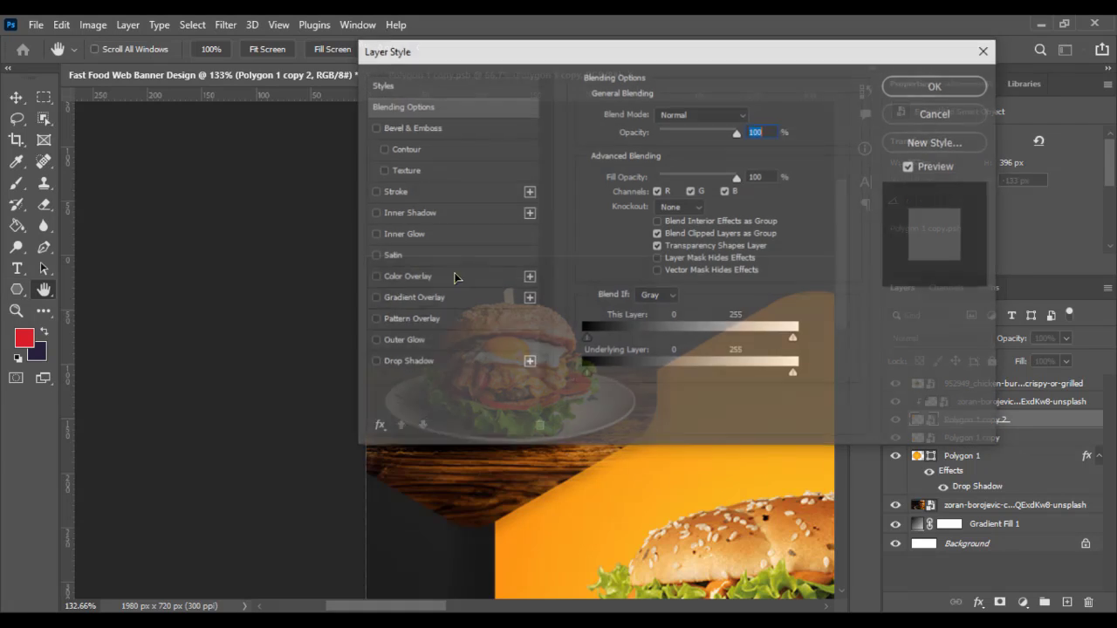
{"action": "left_click", "coordinate": [389, 197]}
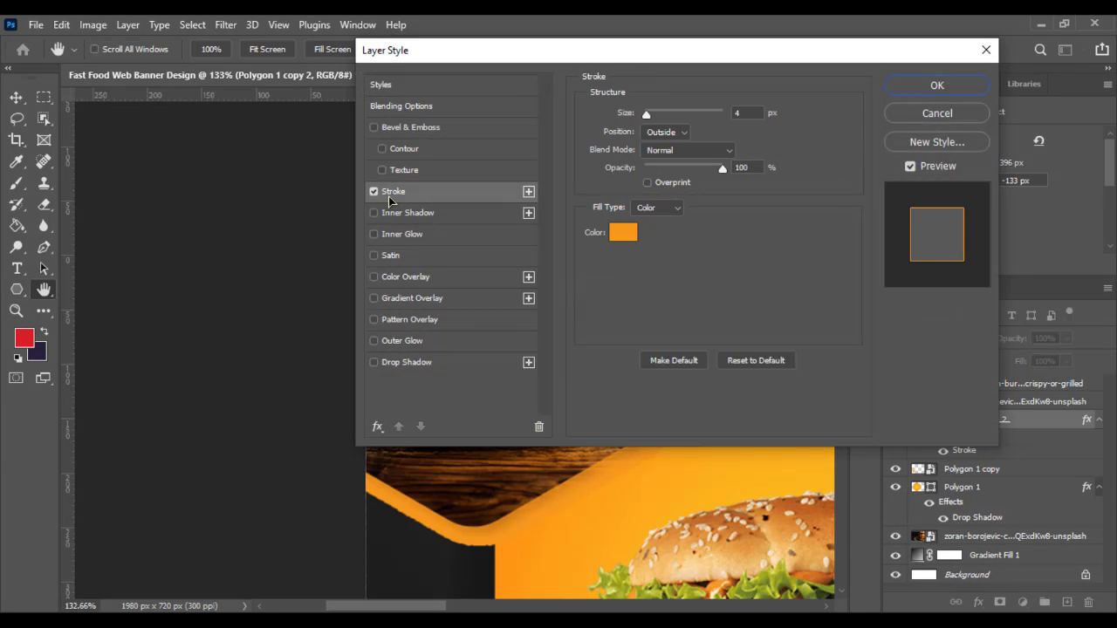
{"action": "left_click_drag", "start_coordinate": [630, 55], "coordinate": [348, 77]}
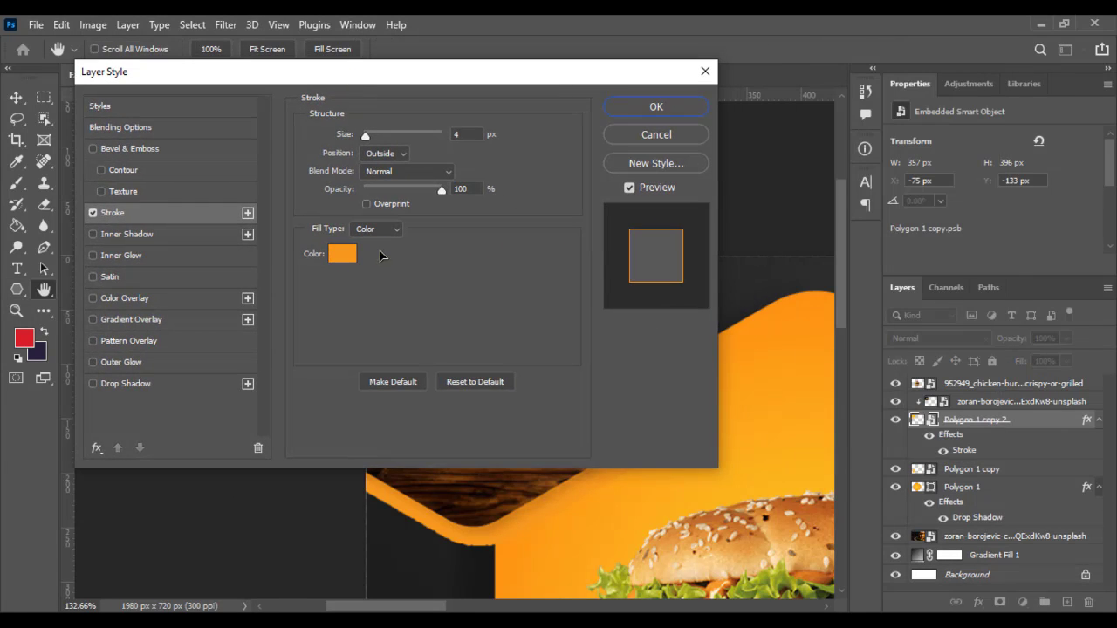
{"action": "left_click", "coordinate": [342, 254]}
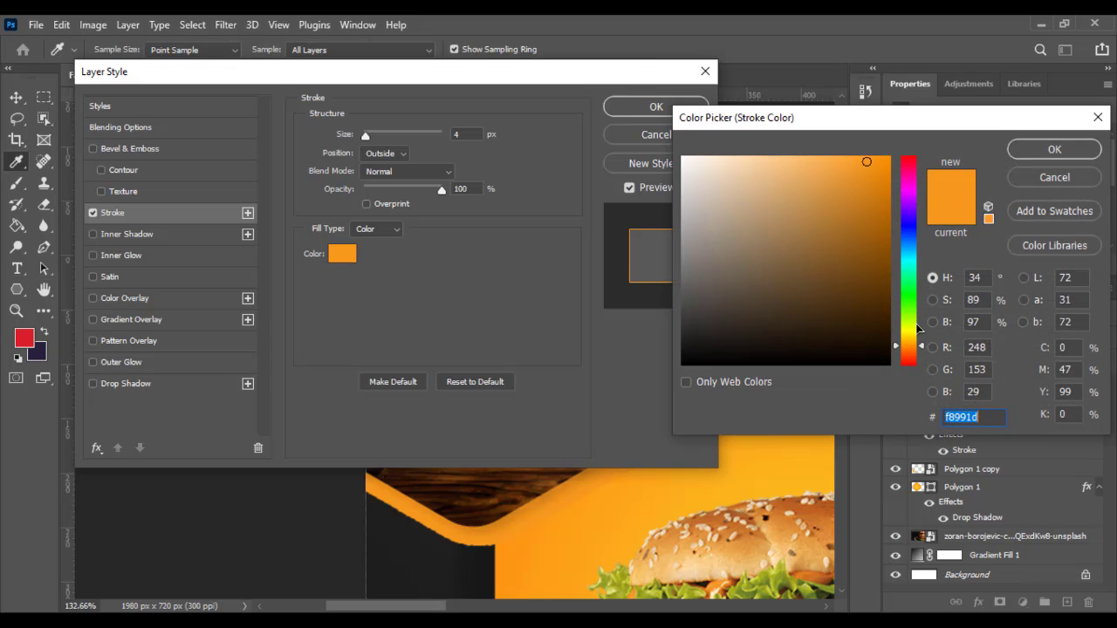
{"action": "left_click_drag", "start_coordinate": [918, 328], "coordinate": [916, 358]}
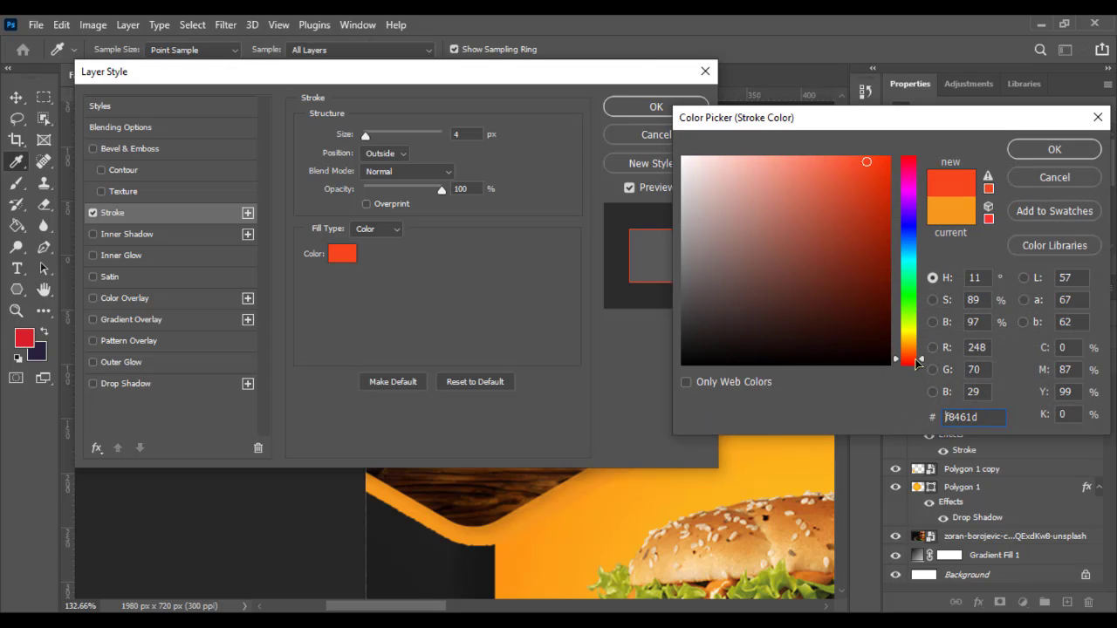
{"action": "left_click", "coordinate": [1017, 151]}
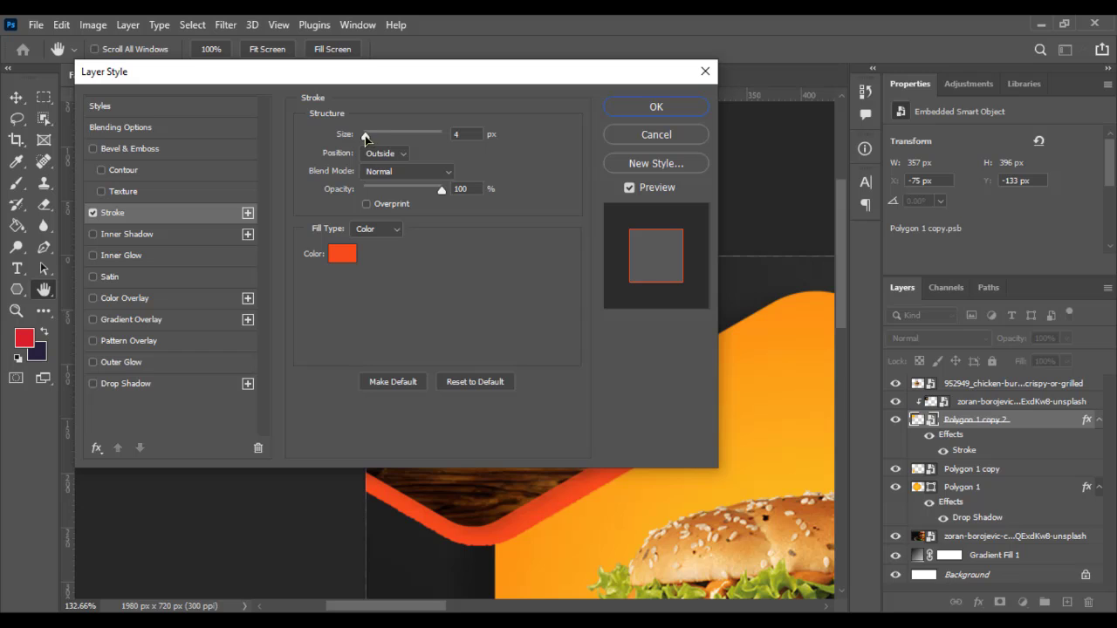
Set the corner hexagon's stroke effect size to 1 px and apply the layer style, keeping the hexagon layer shown.
{"action": "left_click_drag", "start_coordinate": [367, 138], "coordinate": [361, 137]}
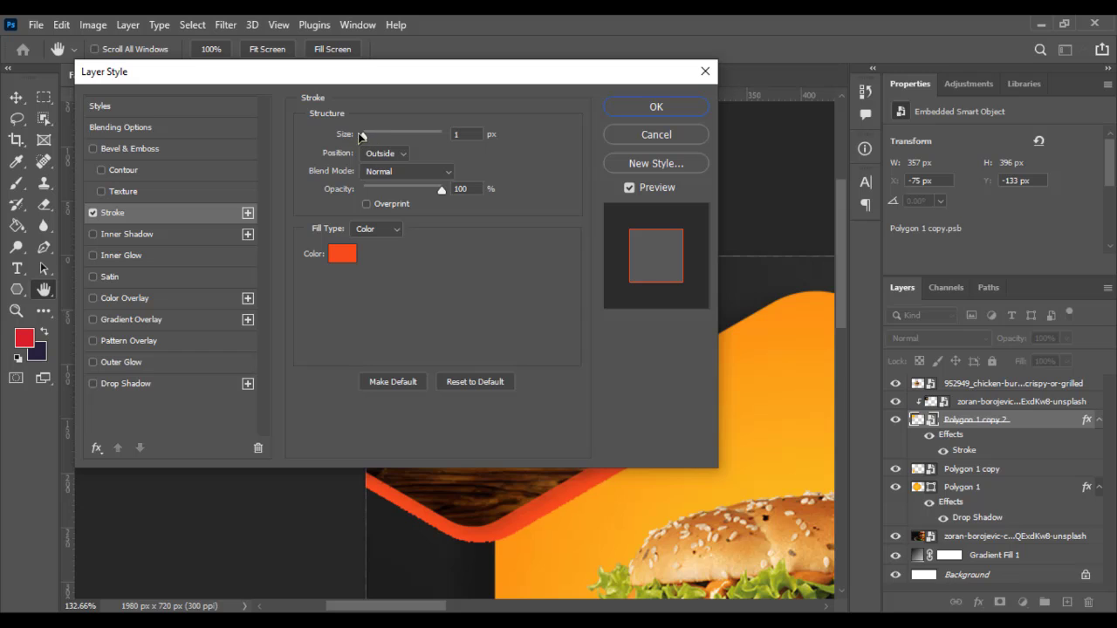
{"action": "left_click", "coordinate": [656, 107]}
{"action": "key", "text": "ctrl+minus"}
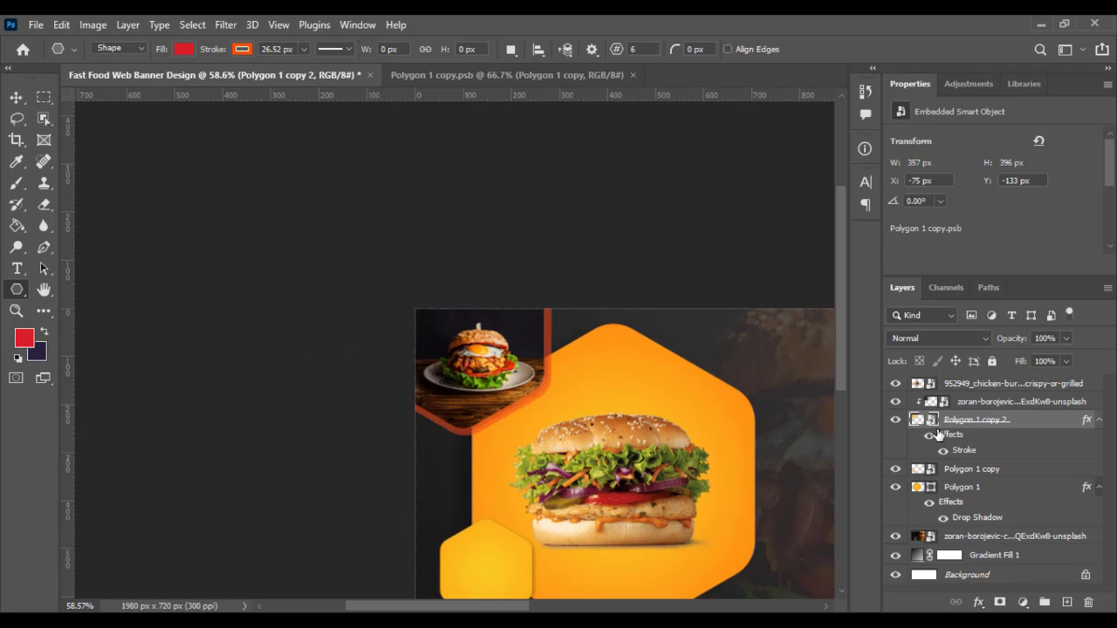
{"action": "left_click", "coordinate": [896, 421]}
{"action": "left_click", "coordinate": [896, 422]}
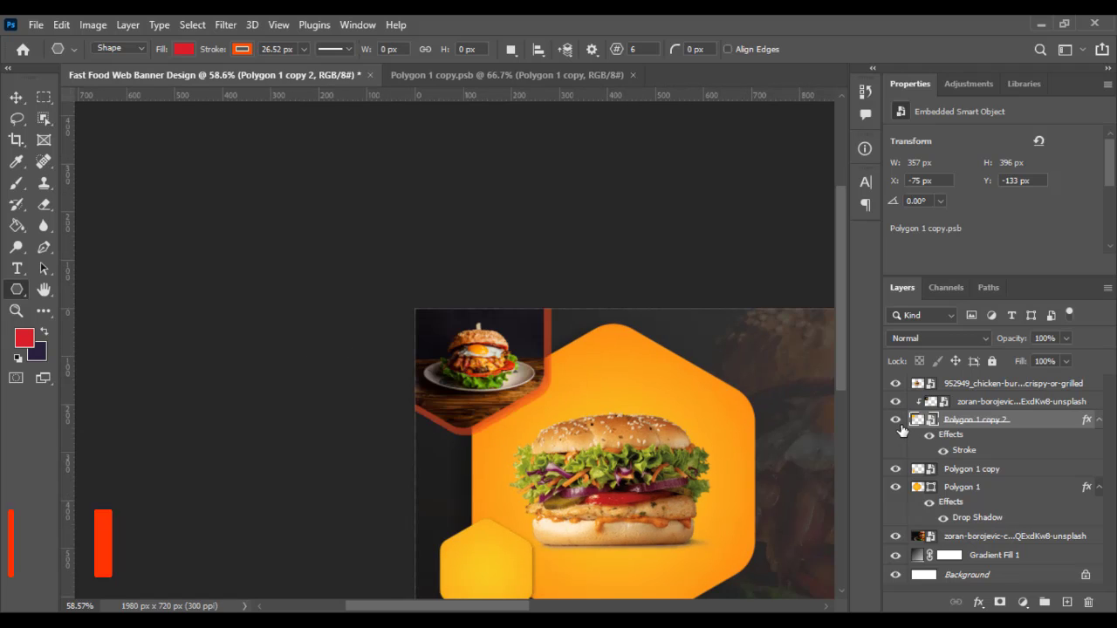
Set the polygon tool's shape stroke width to 0.00 px.
{"action": "key", "text": "ctrl+plus"}
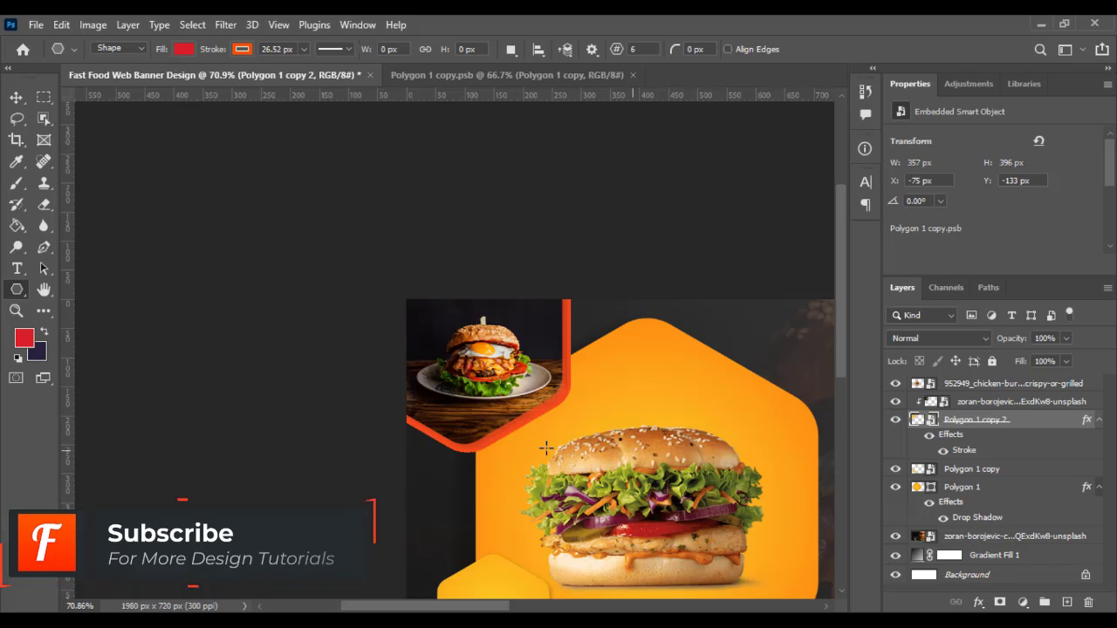
{"action": "scroll", "coordinate": [402, 445], "scroll_direction": "down", "scroll_amount": 3}
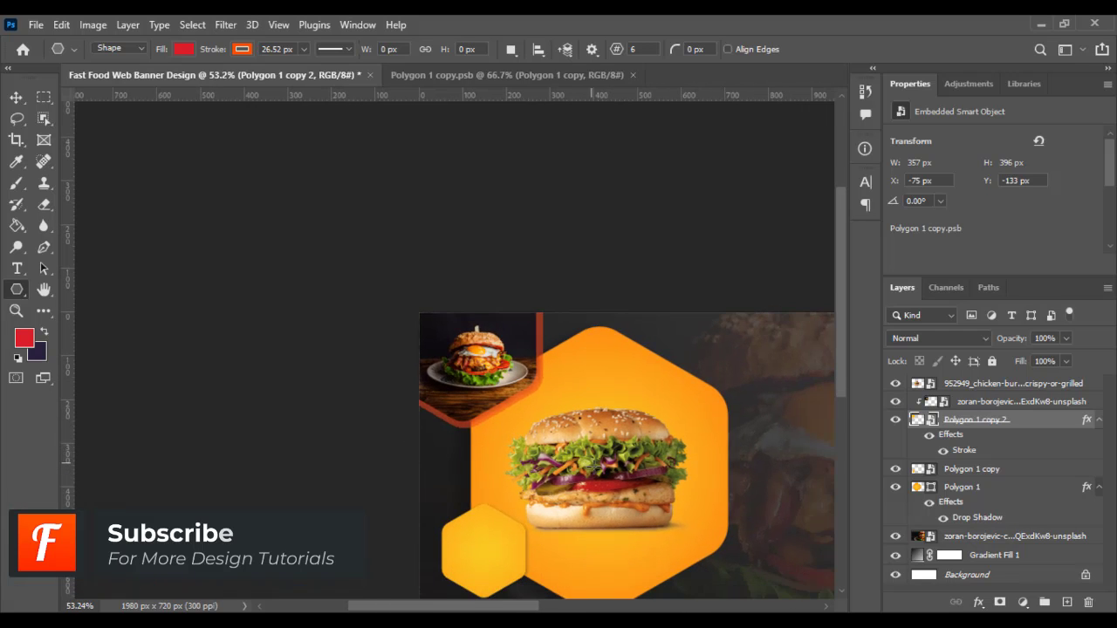
{"action": "scroll", "coordinate": [587, 461], "scroll_direction": "down", "scroll_amount": 3}
{"action": "left_click_drag", "start_coordinate": [649, 461], "coordinate": [464, 354]}
{"action": "scroll", "coordinate": [463, 355], "scroll_direction": "up", "scroll_amount": 2}
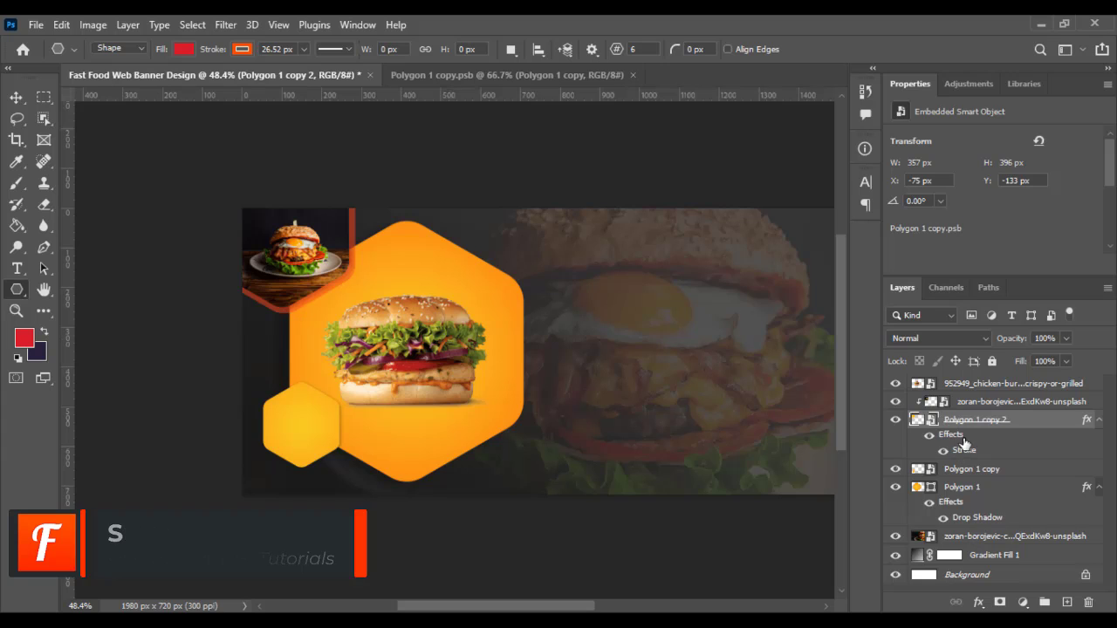
{"action": "left_click", "coordinate": [242, 51]}
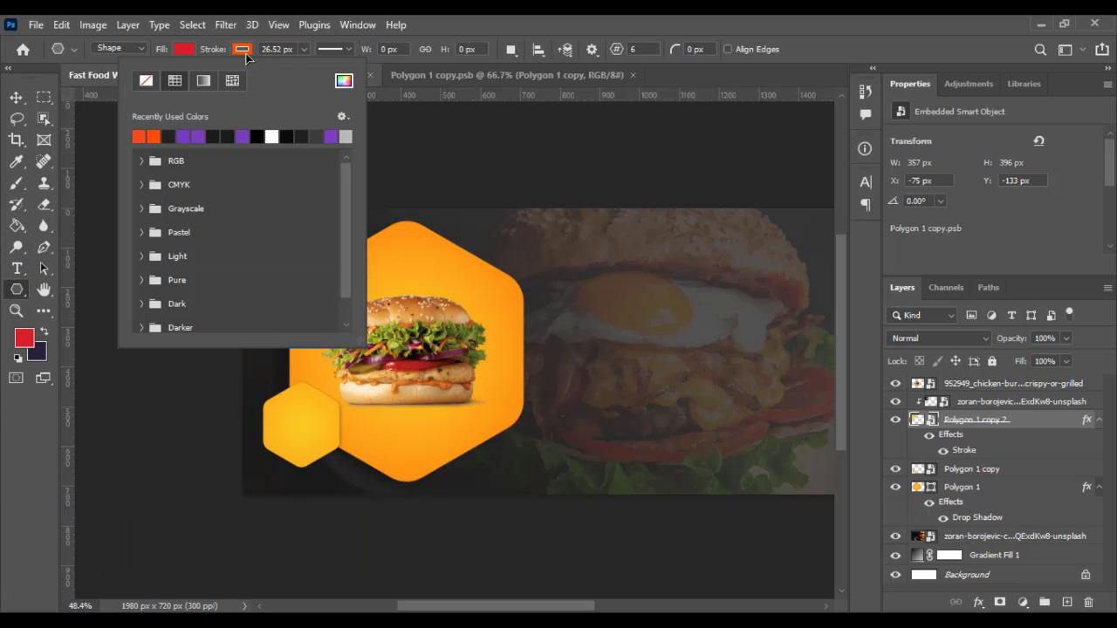
{"action": "left_click", "coordinate": [303, 48]}
{"action": "left_click_drag", "start_coordinate": [307, 70], "coordinate": [287, 73]}
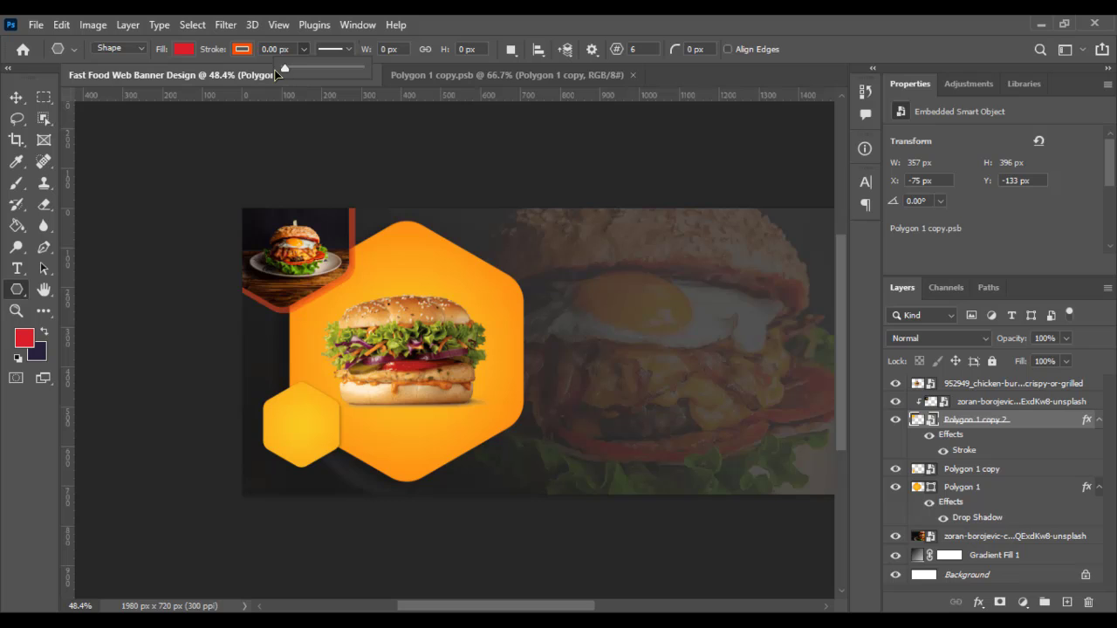
{"action": "key", "text": "ctrl+plus"}
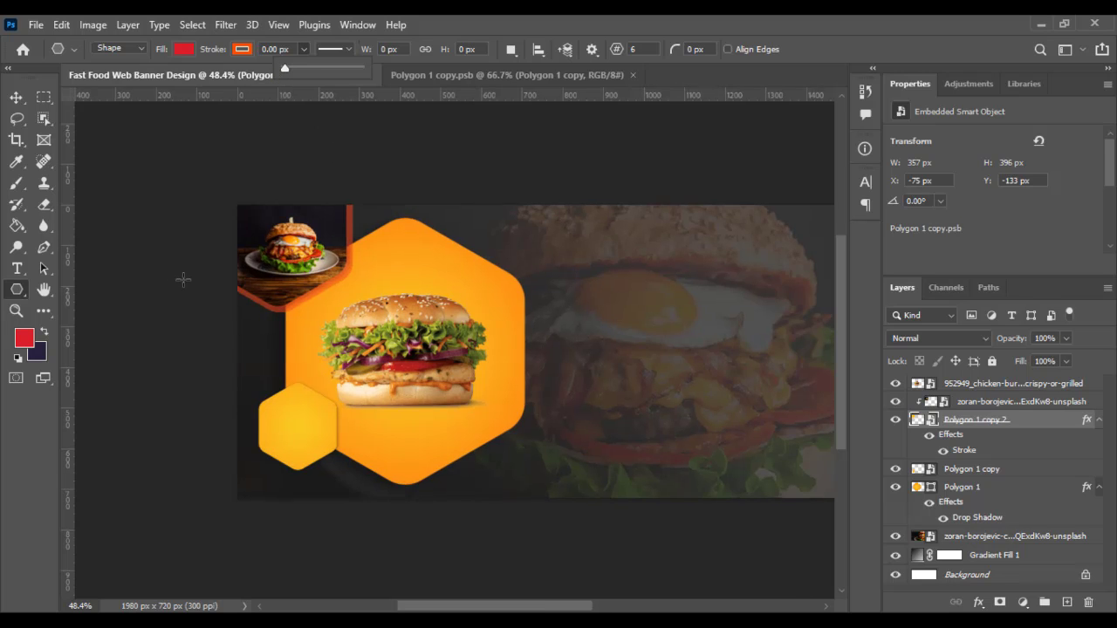
Deselect all layers and examine the outlined corner photo up close and within the whole banner.
{"action": "key", "text": "v"}
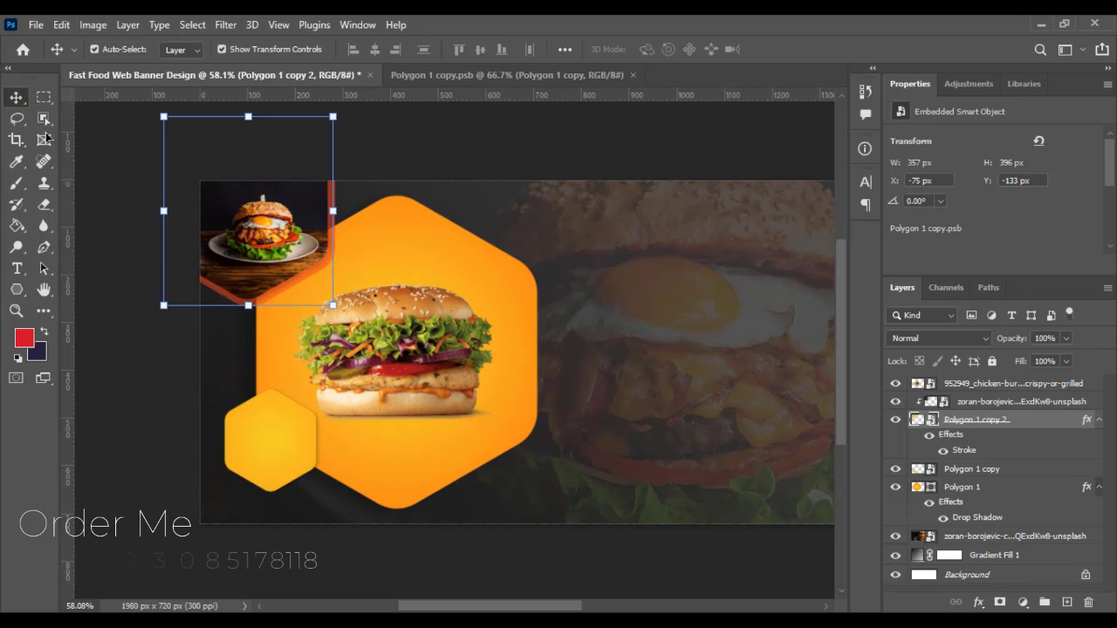
{"action": "left_click", "coordinate": [96, 225]}
{"action": "key", "text": "ctrl+plus"}
{"action": "left_click_drag", "start_coordinate": [157, 257], "coordinate": [190, 267]}
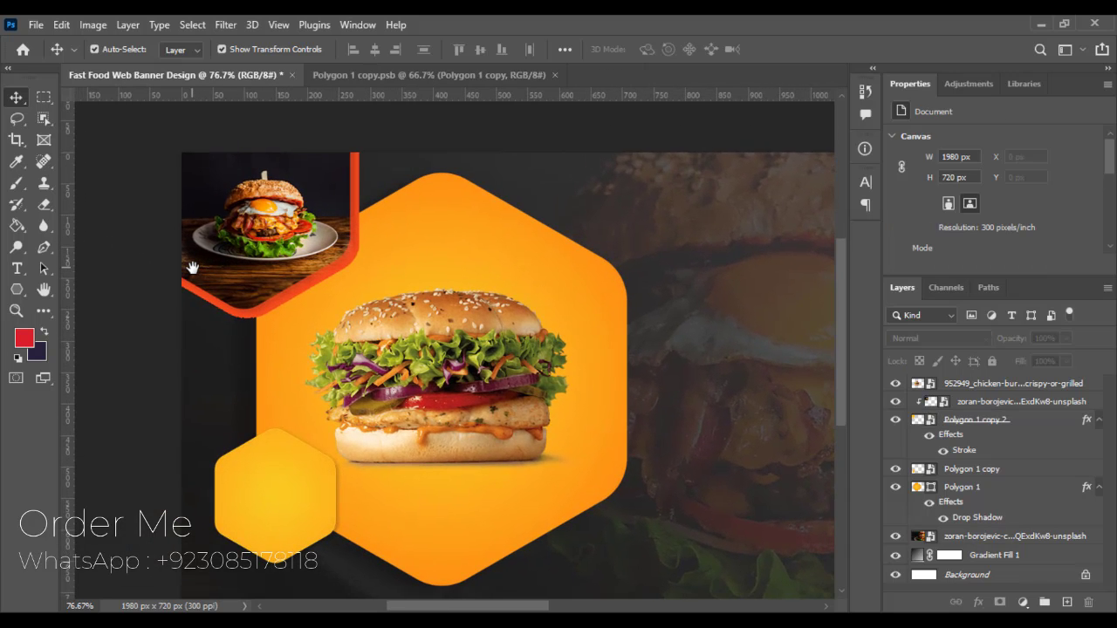
{"action": "scroll", "coordinate": [195, 278], "scroll_direction": "down", "scroll_amount": 2}
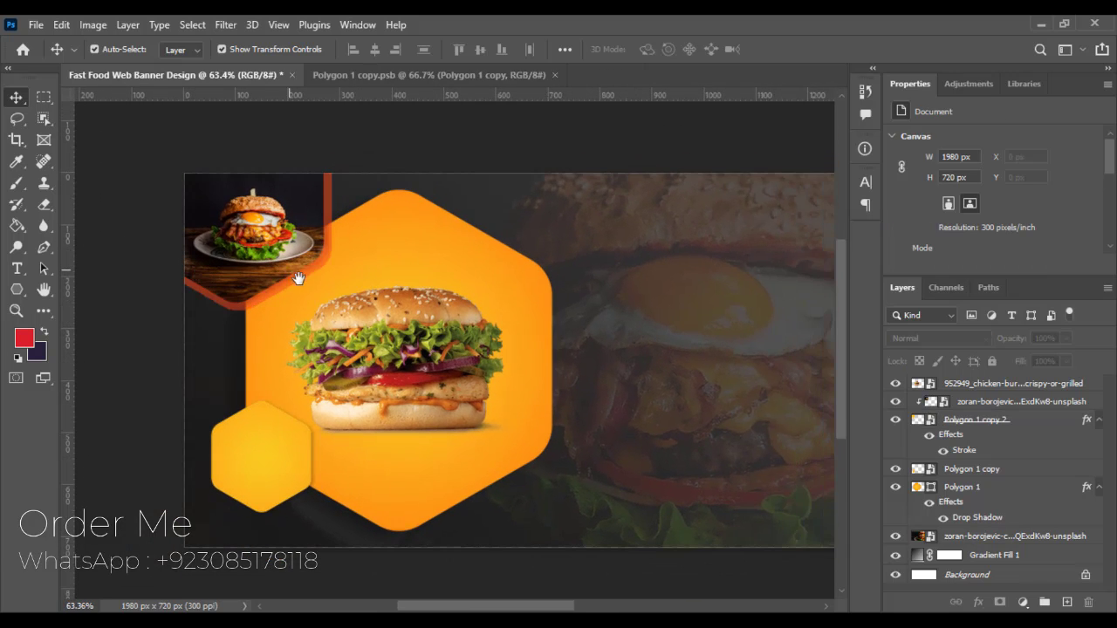
{"action": "left_click_drag", "start_coordinate": [299, 272], "coordinate": [318, 298]}
{"action": "scroll", "coordinate": [318, 299], "scroll_direction": "down", "scroll_amount": 2}
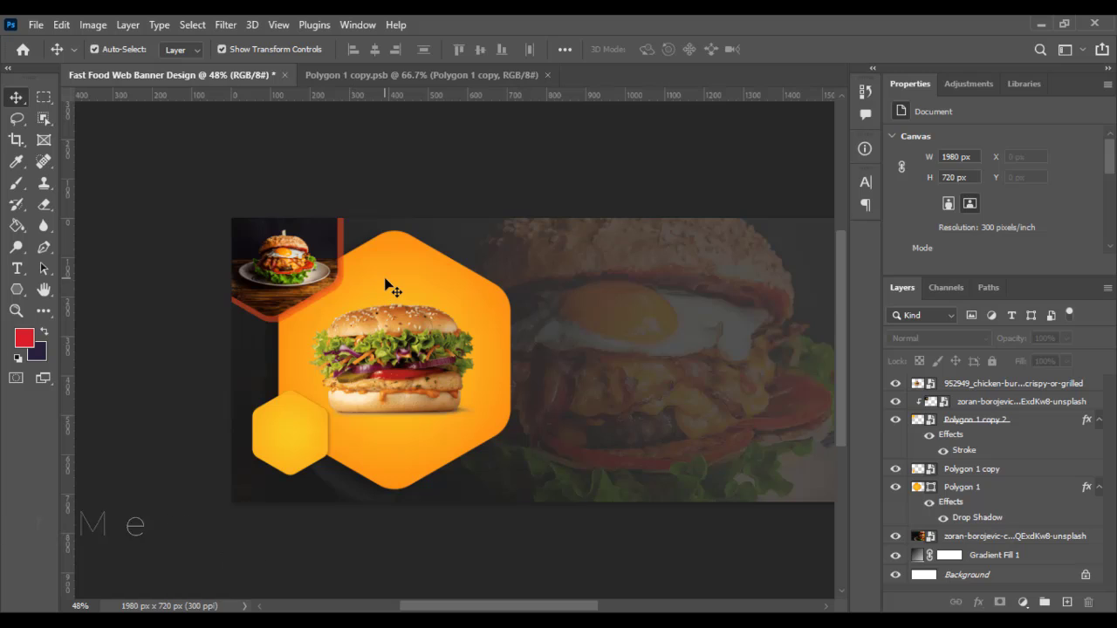
{"action": "key", "text": "ctrl+0"}
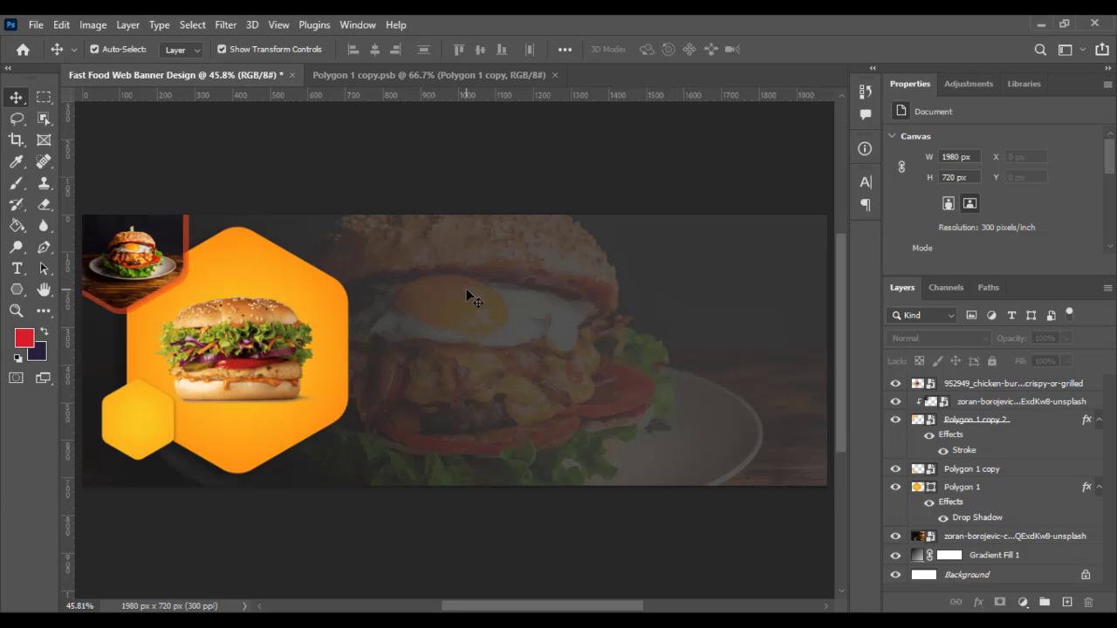
Duplicate the large orange hexagon layer and move the copy beside the original, to X 706.81 px and Y 33.5 px.
{"action": "left_click", "coordinate": [344, 326]}
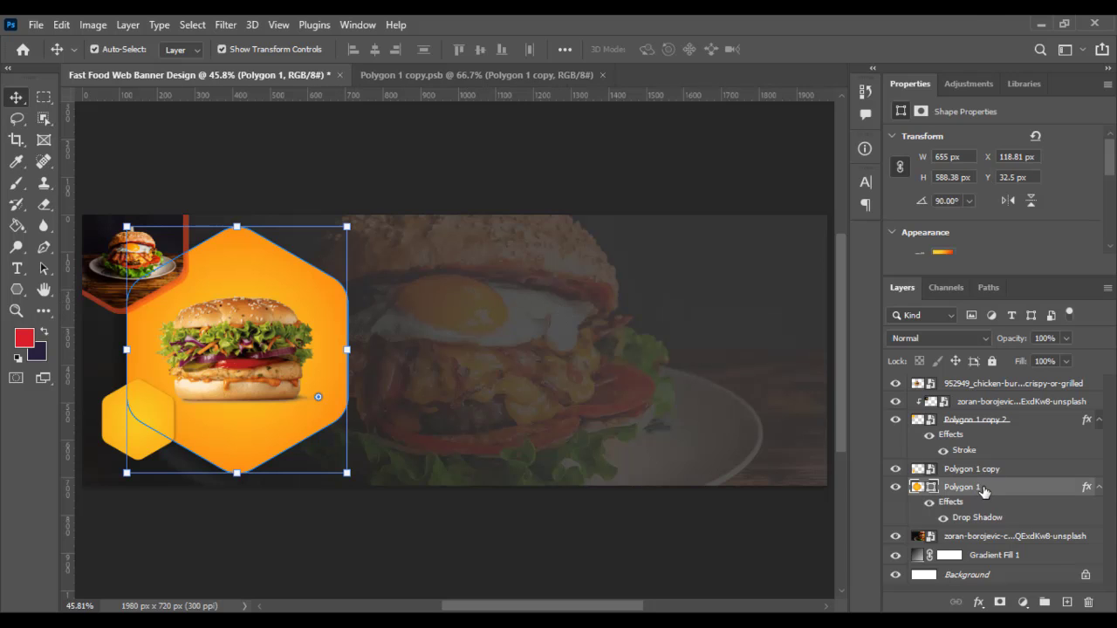
{"action": "right_click", "coordinate": [984, 491]}
{"action": "left_click", "coordinate": [837, 106]}
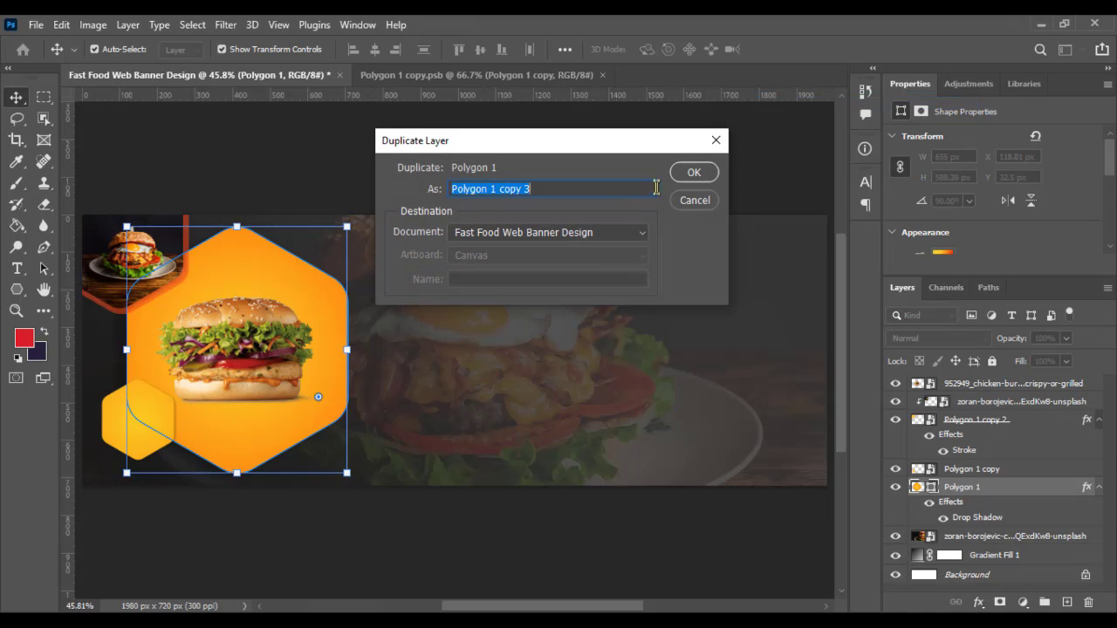
{"action": "left_click", "coordinate": [689, 173]}
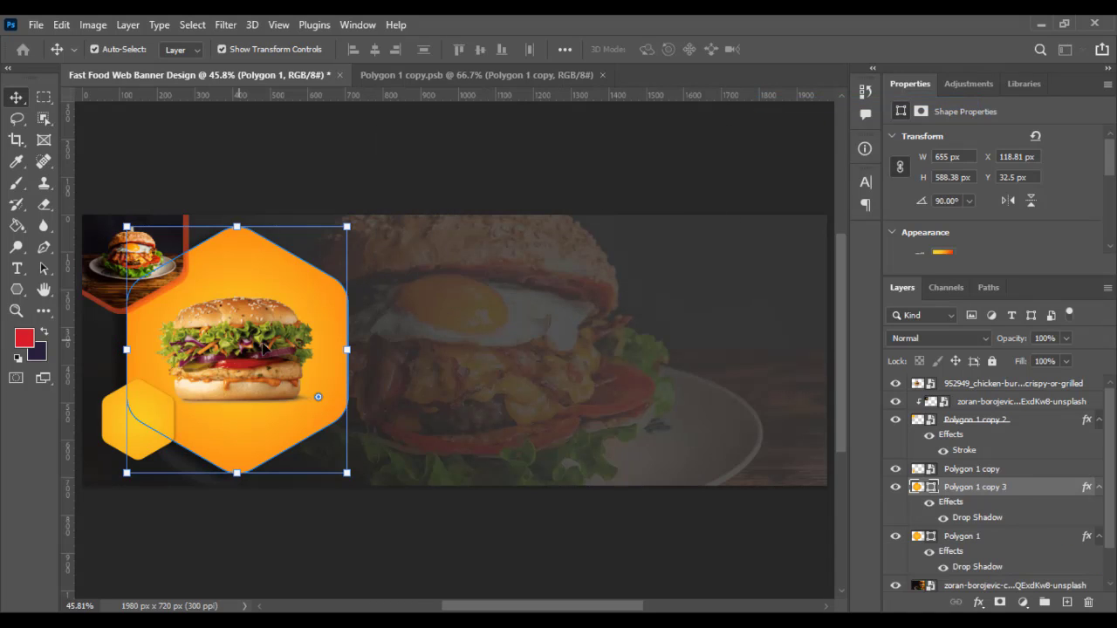
{"action": "left_click_drag", "start_coordinate": [314, 326], "coordinate": [539, 322]}
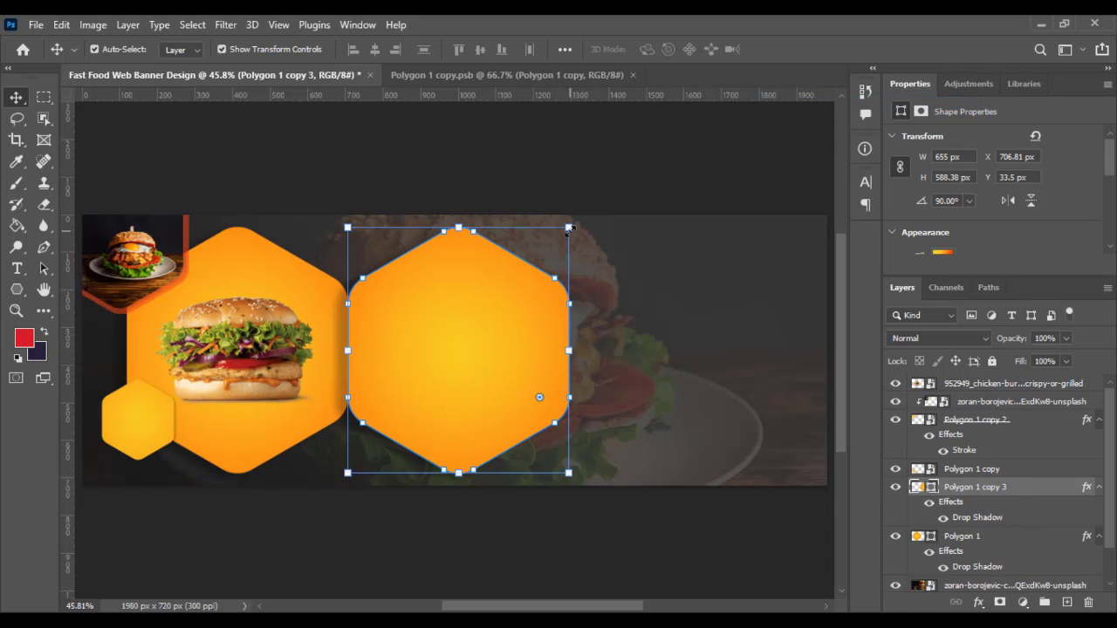
{"action": "left_click_drag", "start_coordinate": [565, 231], "coordinate": [508, 296]}
{"action": "key", "text": "ctrl+z"}
{"action": "left_click", "coordinate": [952, 475]}
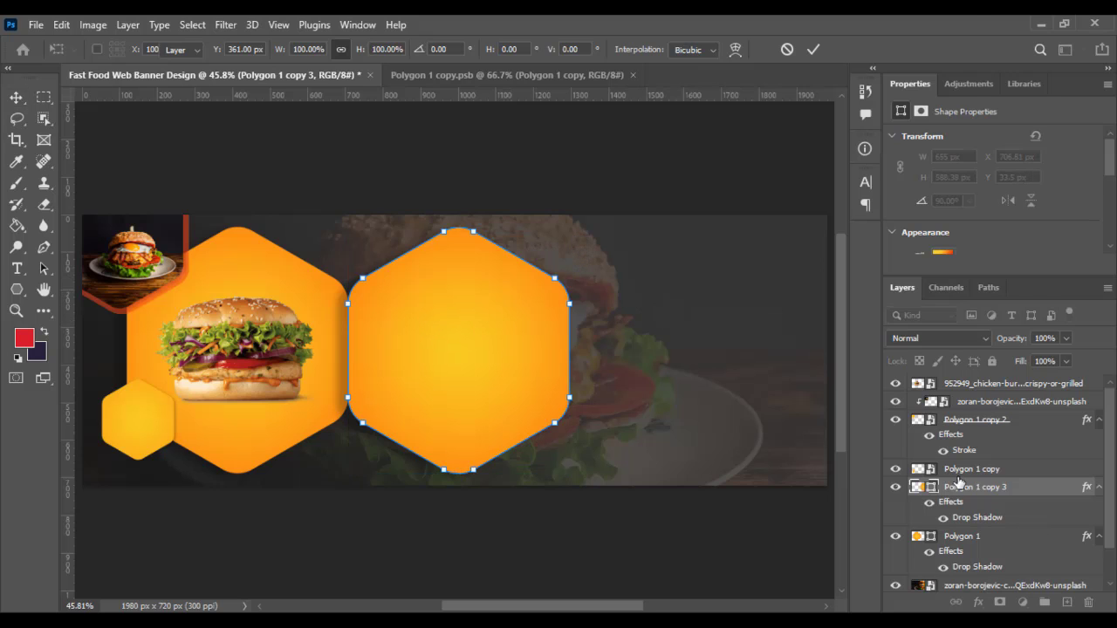
Try converting the large hexagon copy to a smart object, scaling it to 60.52% and moving it over the original's upper edge.
{"action": "right_click", "coordinate": [976, 487]}
{"action": "left_click", "coordinate": [868, 265]}
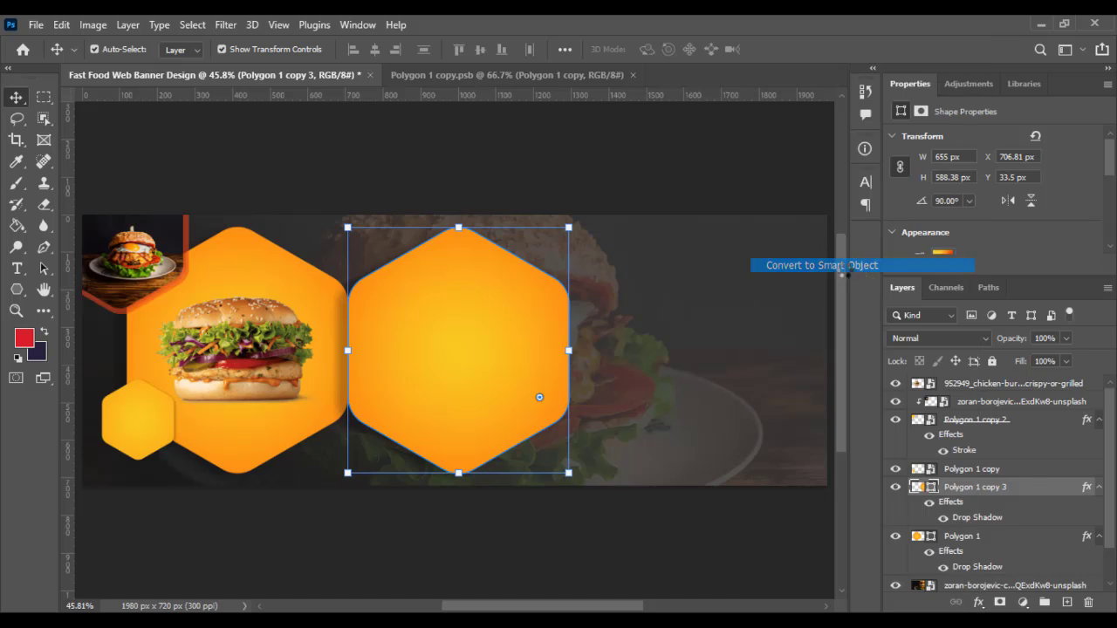
{"action": "left_click_drag", "start_coordinate": [575, 228], "coordinate": [506, 293]}
{"action": "left_click_drag", "start_coordinate": [477, 352], "coordinate": [413, 329]}
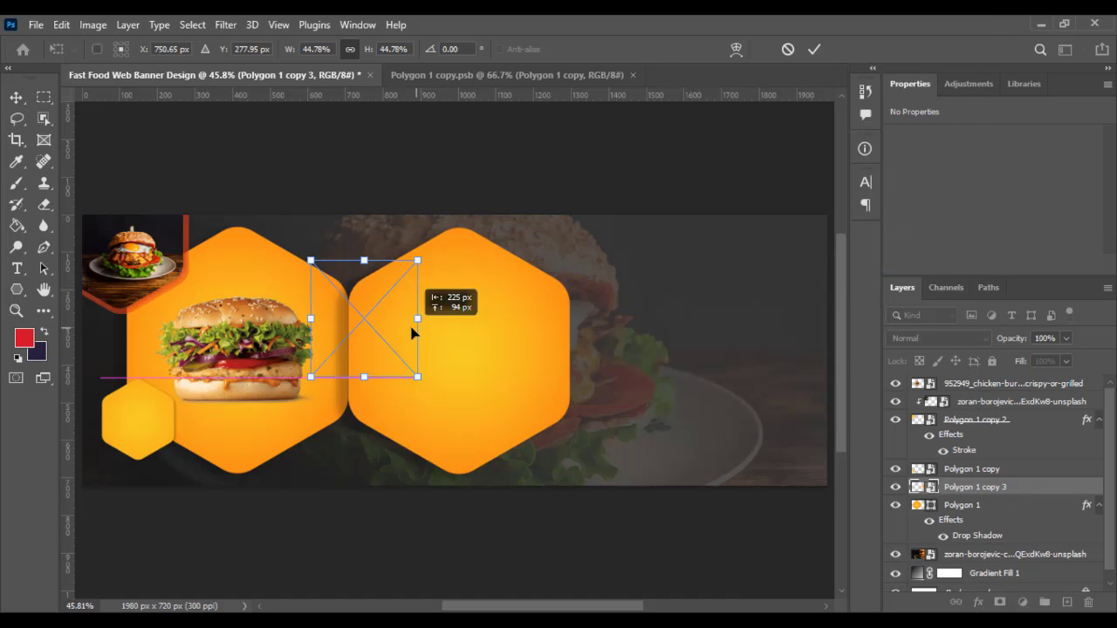
{"action": "left_click_drag", "start_coordinate": [421, 375], "coordinate": [440, 331]}
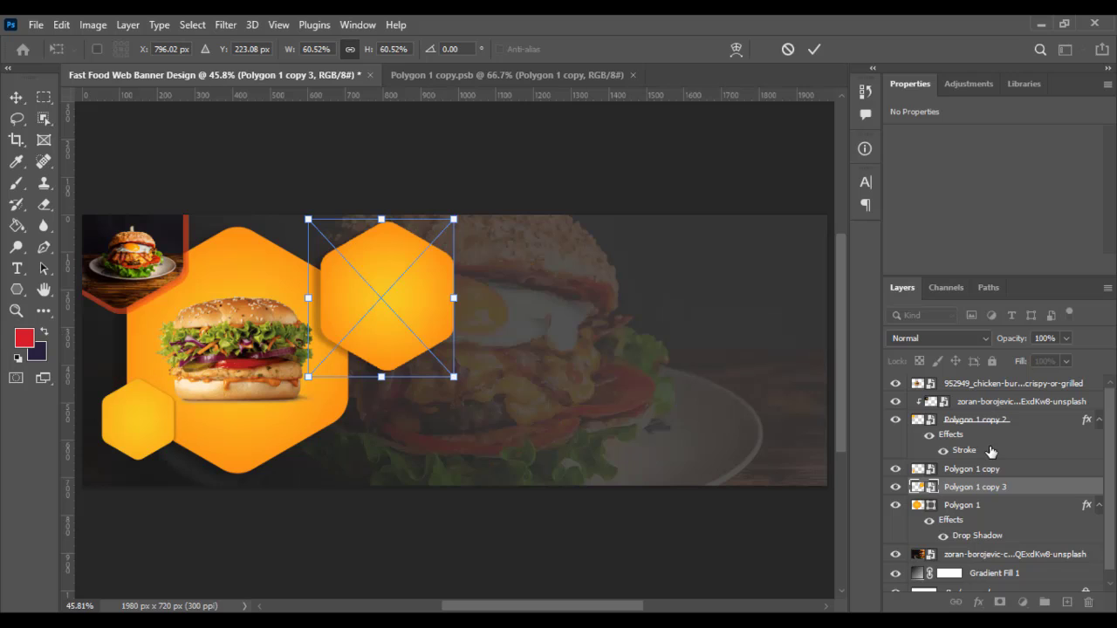
Undo the scaling, the move and the smart object conversion of the hexagon copy.
{"action": "key", "text": "ctrl+z"}
{"action": "key", "text": "ctrl+z"}
{"action": "key", "text": "ctrl+z"}
{"action": "key", "text": "ctrl+z"}
{"action": "key", "text": "ctrl+z"}
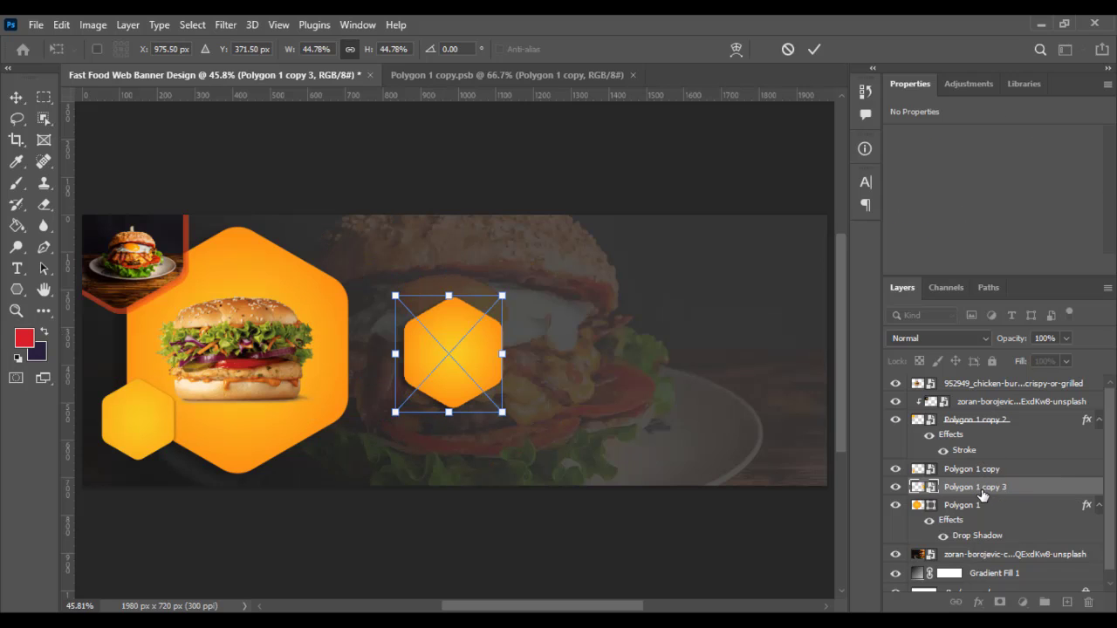
{"action": "key", "text": "ctrl+z"}
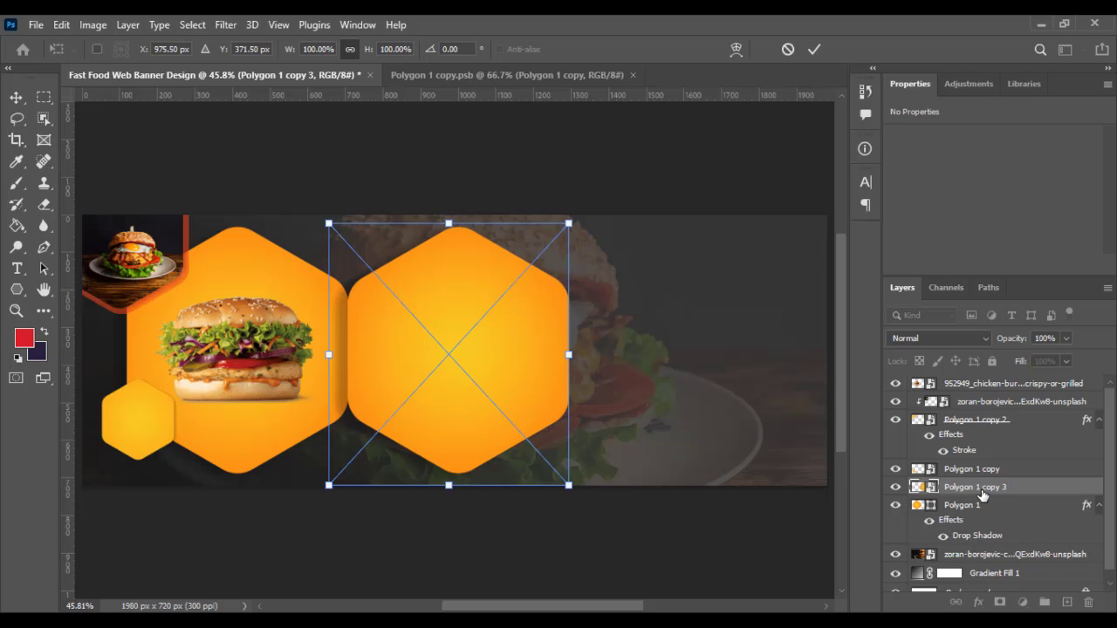
{"action": "left_click", "coordinate": [788, 49]}
{"action": "key", "text": "ctrl+z"}
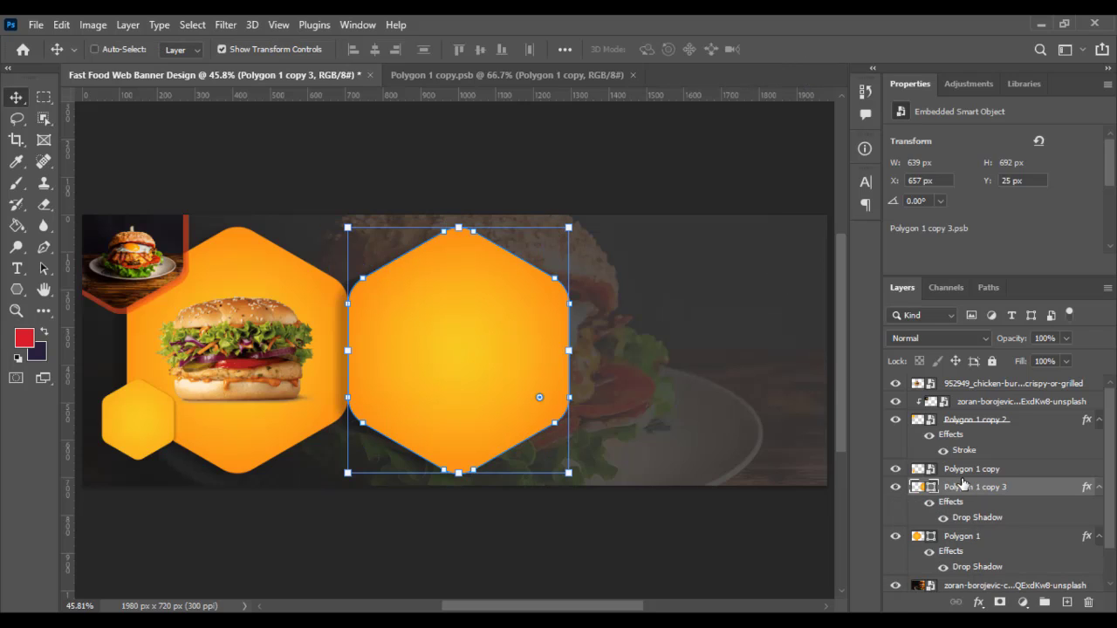
Hide the drop shadow effect of the Polygon 1 copy 3 hexagon and select that hexagon.
{"action": "left_click", "coordinate": [943, 518]}
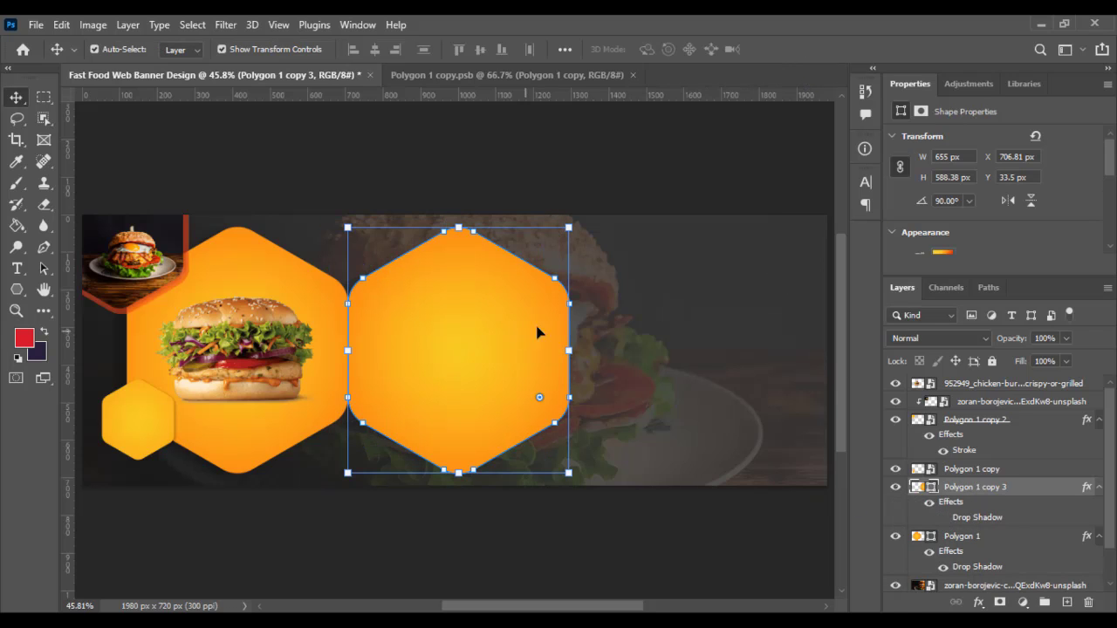
{"action": "right_click", "coordinate": [977, 469]}
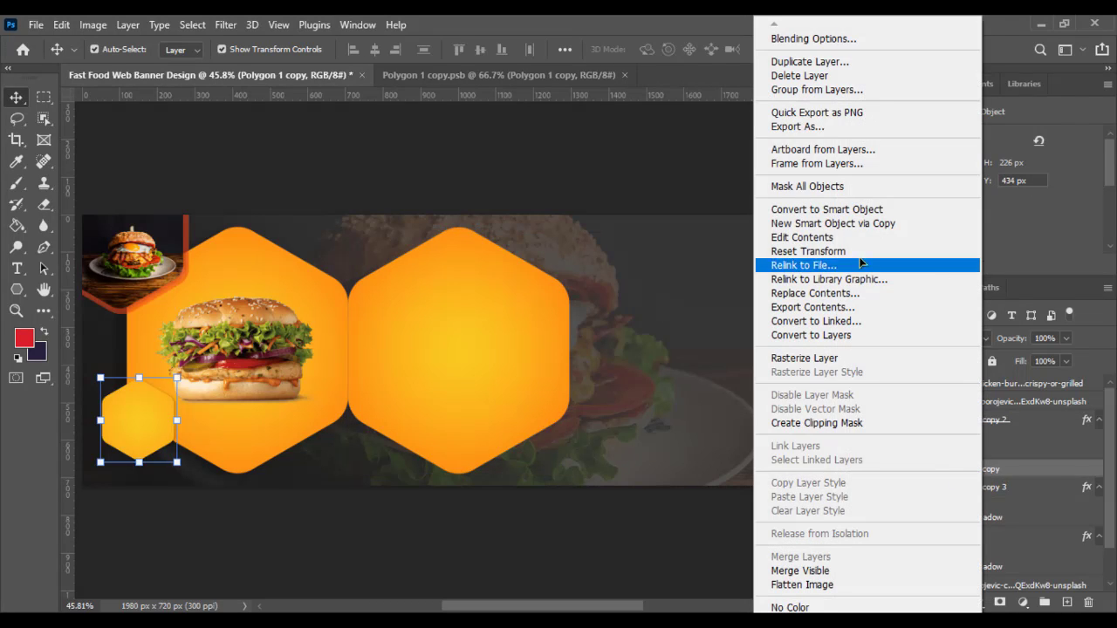
{"action": "left_click", "coordinate": [827, 209]}
{"action": "left_click", "coordinate": [510, 342]}
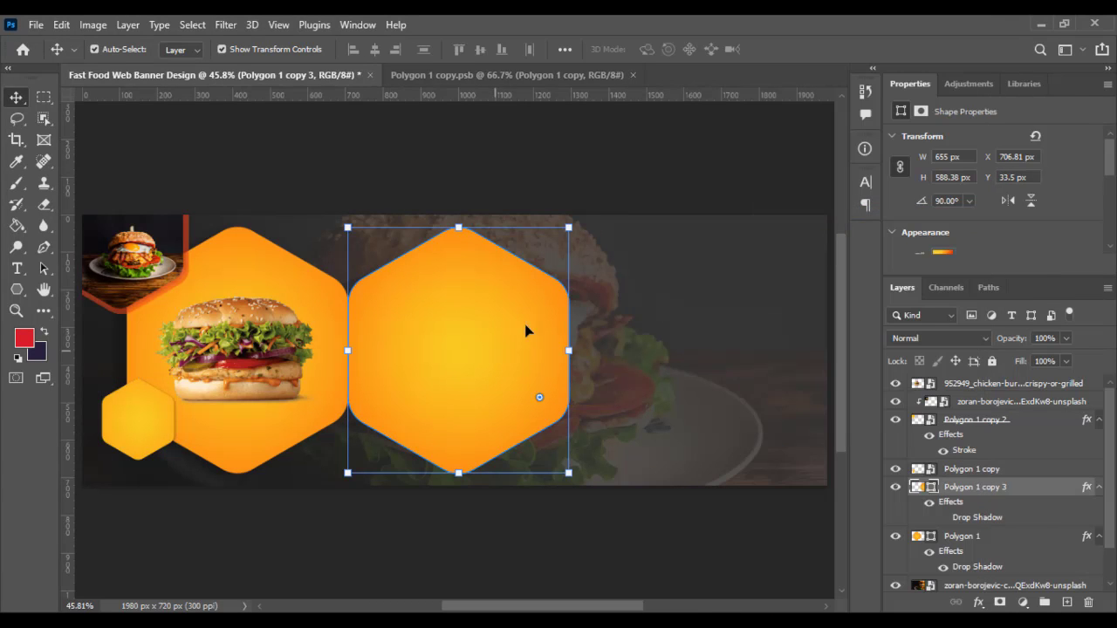
Scale the hexagon copy down to about 349 x 324 px and place it at X 545.28 px, Y 82 px, overlapping the large hexagon.
{"action": "left_click_drag", "start_coordinate": [569, 227], "coordinate": [541, 258]}
{"action": "left_click_drag", "start_coordinate": [476, 318], "coordinate": [454, 275]}
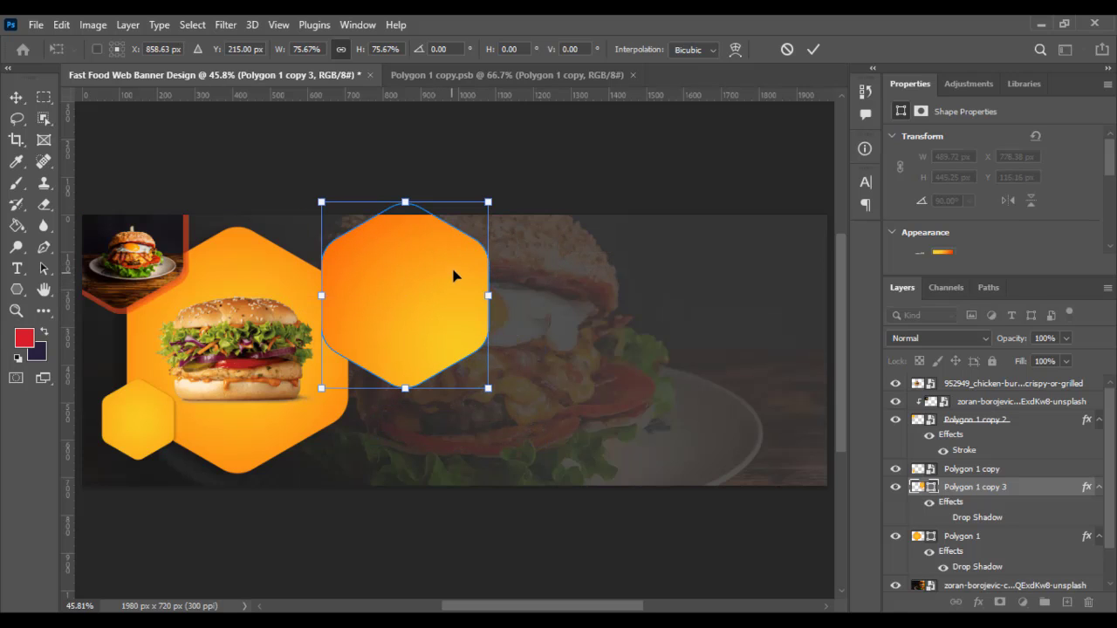
{"action": "left_click_drag", "start_coordinate": [485, 218], "coordinate": [469, 227]}
{"action": "left_click_drag", "start_coordinate": [446, 279], "coordinate": [414, 287]}
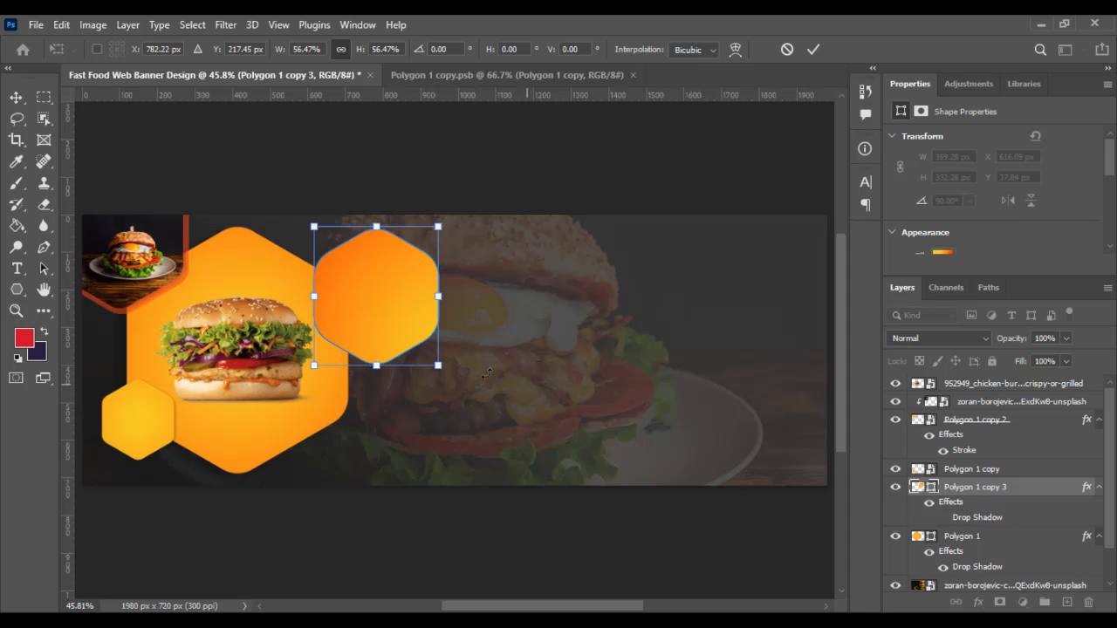
{"action": "scroll", "coordinate": [951, 508], "scroll_direction": "down", "scroll_amount": 2}
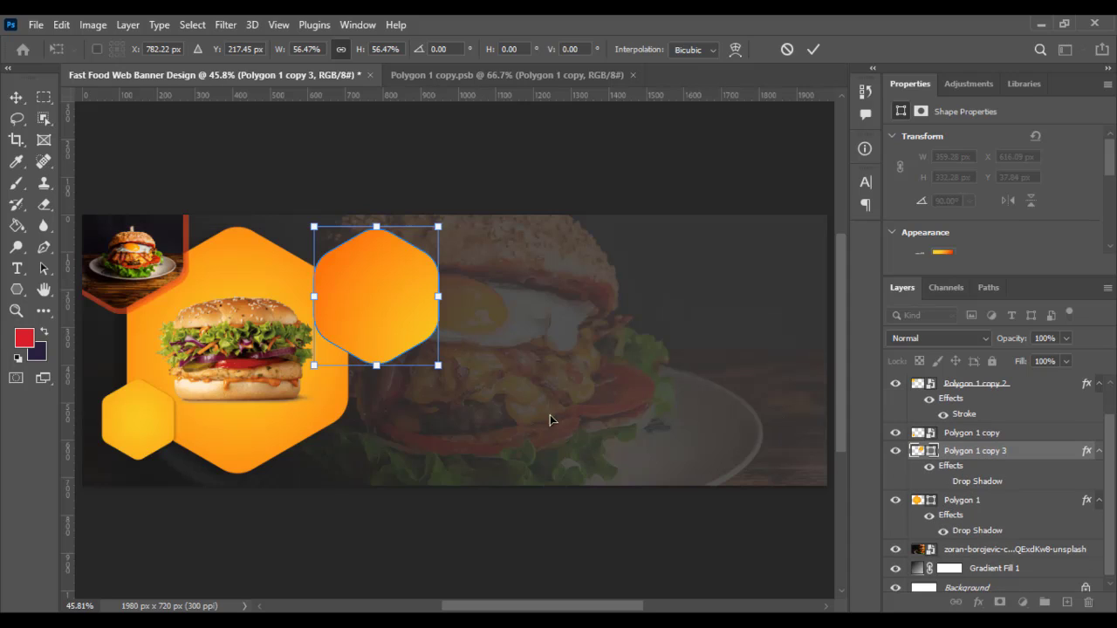
{"action": "mouse_move", "coordinate": [392, 340]}
{"action": "left_mouse_down"}
{"action": "mouse_move", "coordinate": [379, 353]}
{"action": "mouse_move", "coordinate": [375, 342]}
{"action": "left_mouse_up"}
{"action": "mouse_move", "coordinate": [347, 240]}
{"action": "left_mouse_down"}
{"action": "mouse_move", "coordinate": [344, 253]}
{"action": "mouse_move", "coordinate": [347, 243]}
{"action": "left_mouse_up"}
{"action": "key", "text": "Return"}
Stretch the hexagon copy vertically to 361.22 px, with its upper edge at Y 76.13 px.
{"action": "scroll", "coordinate": [319, 347], "scroll_direction": "up", "scroll_amount": 1}
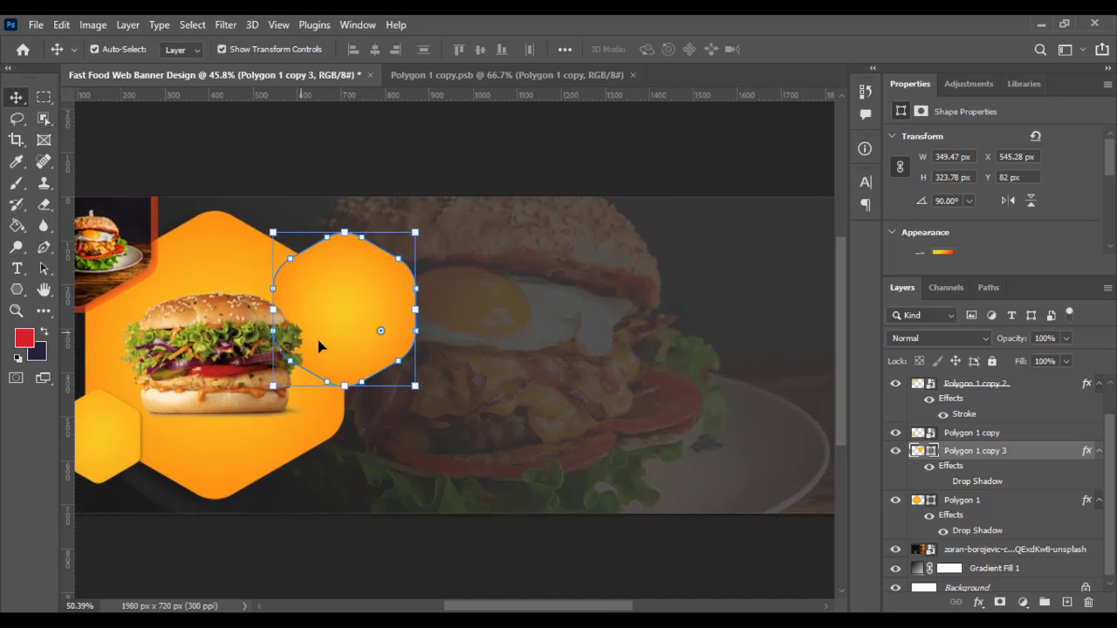
{"action": "scroll", "coordinate": [583, 377], "scroll_direction": "up", "scroll_amount": 1}
{"action": "left_click", "coordinate": [577, 366]}
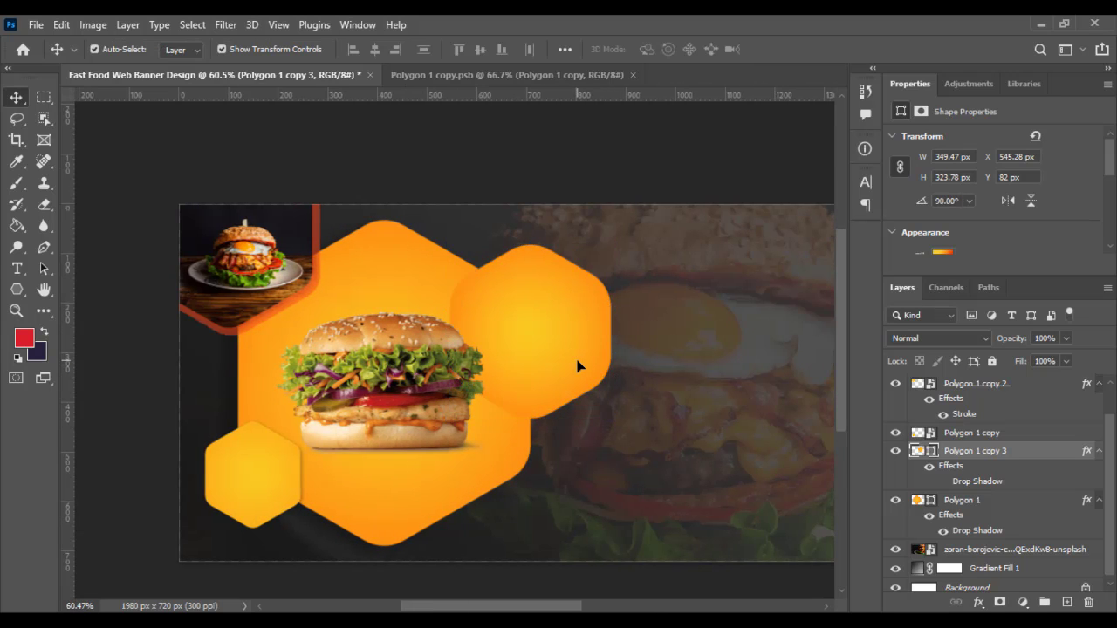
{"action": "left_click_drag", "start_coordinate": [572, 362], "coordinate": [597, 415]}
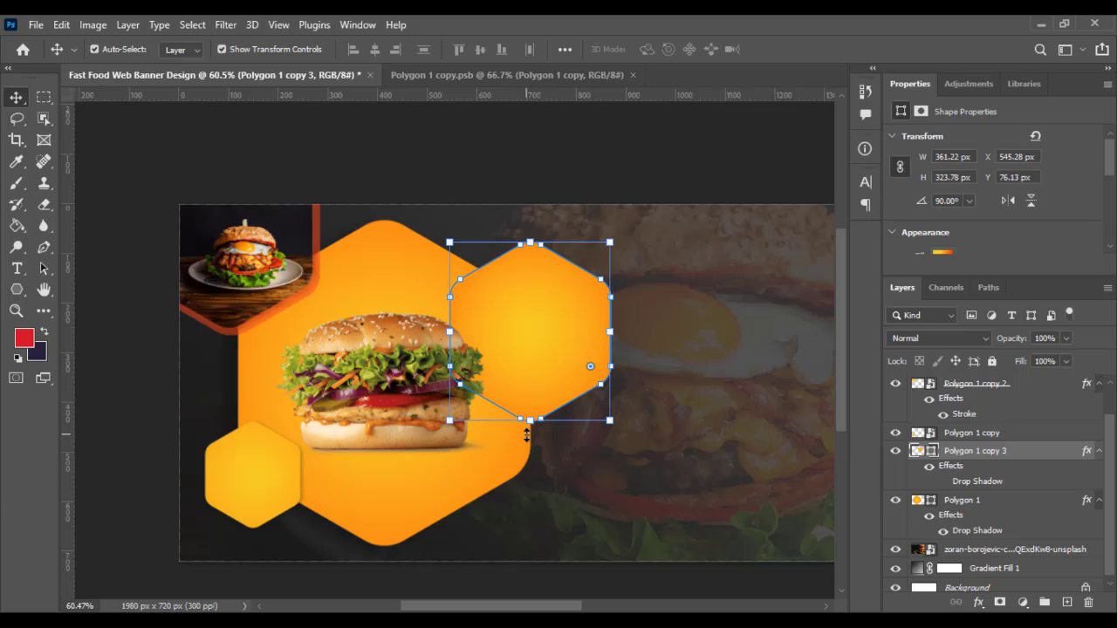
Convert the hexagon copy to a smart object and move it down to Y 82 px.
{"action": "right_click", "coordinate": [965, 449]}
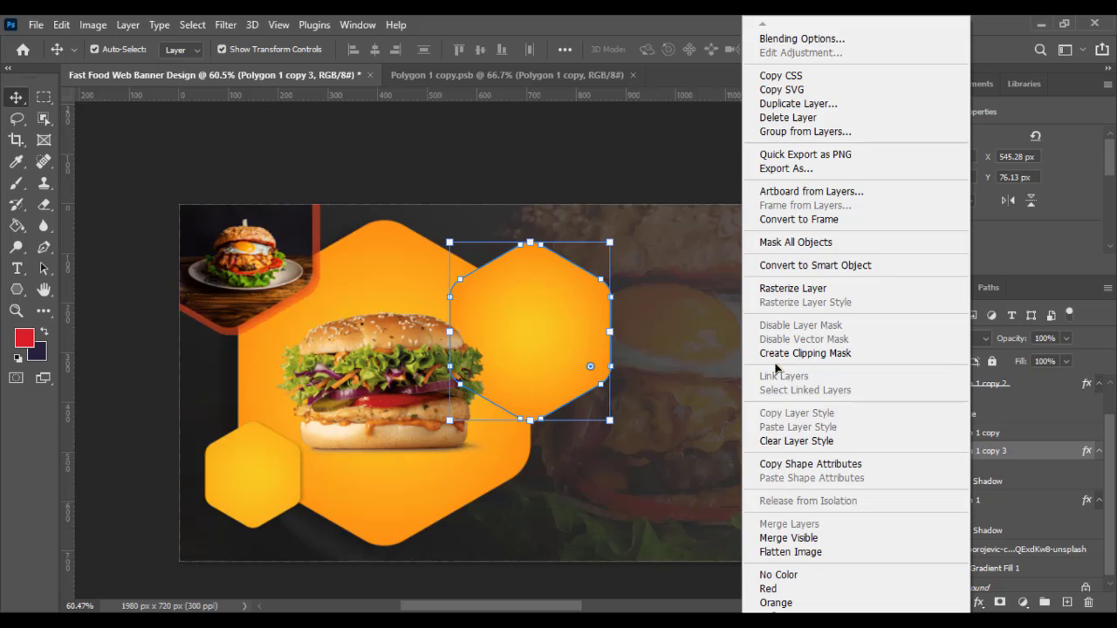
{"action": "left_click", "coordinate": [790, 266]}
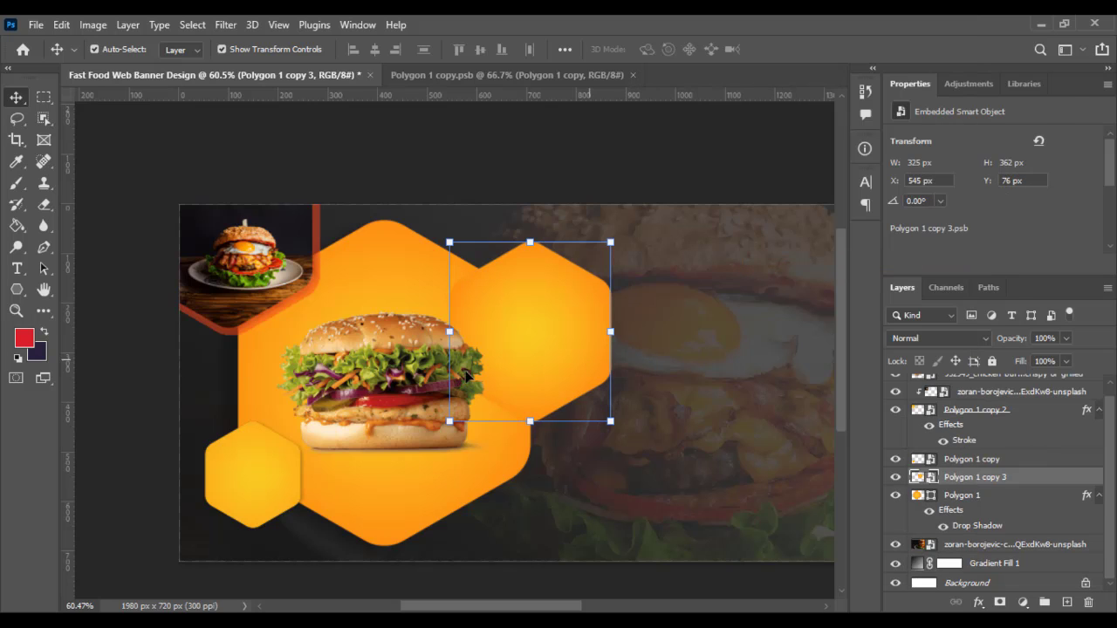
{"action": "left_click_drag", "start_coordinate": [561, 397], "coordinate": [561, 406]}
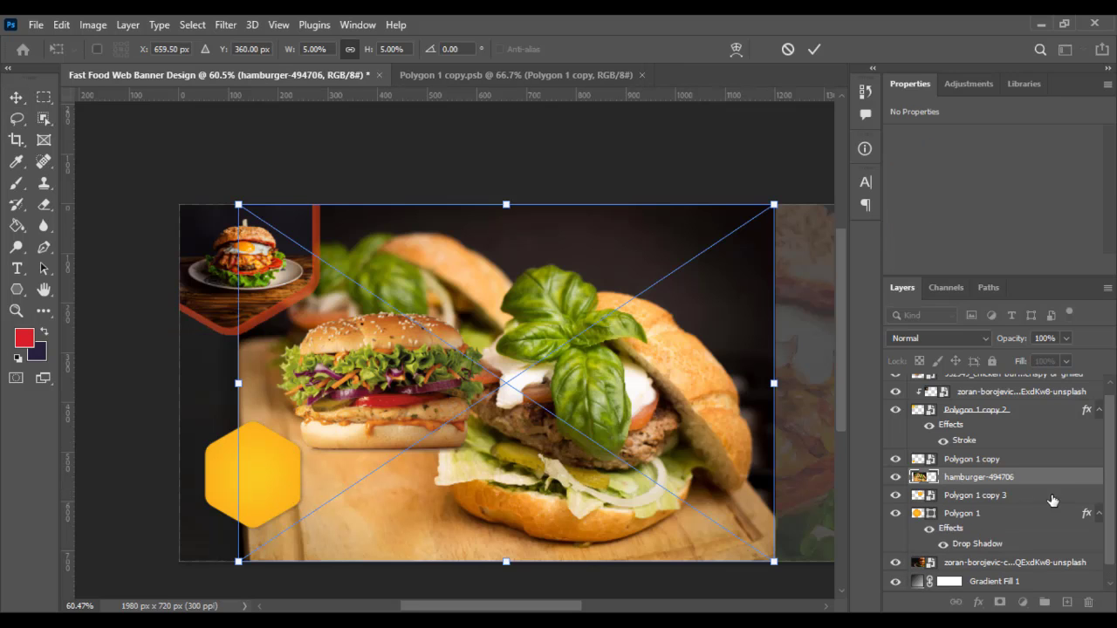
Clip the hamburger-494706 photo to the hexagon copy and scale it to about 551 x 367 px so the burger fills the hexagon.
{"action": "left_click", "coordinate": [952, 486], "text": "alt"}
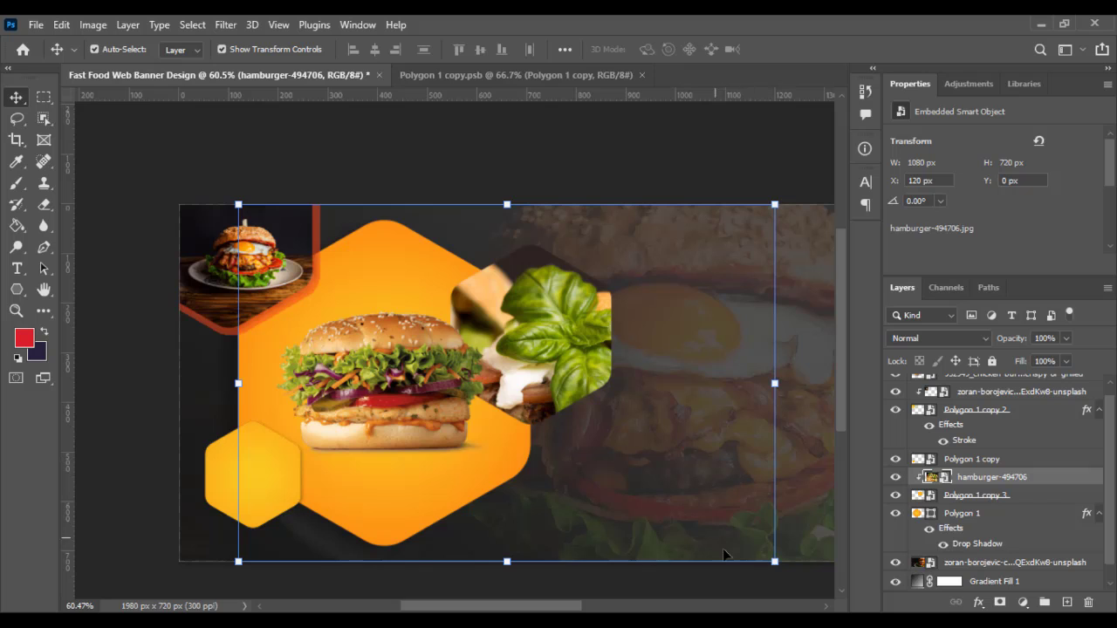
{"action": "left_click_drag", "start_coordinate": [774, 562], "coordinate": [576, 371]}
{"action": "left_click_drag", "start_coordinate": [506, 384], "coordinate": [521, 429]}
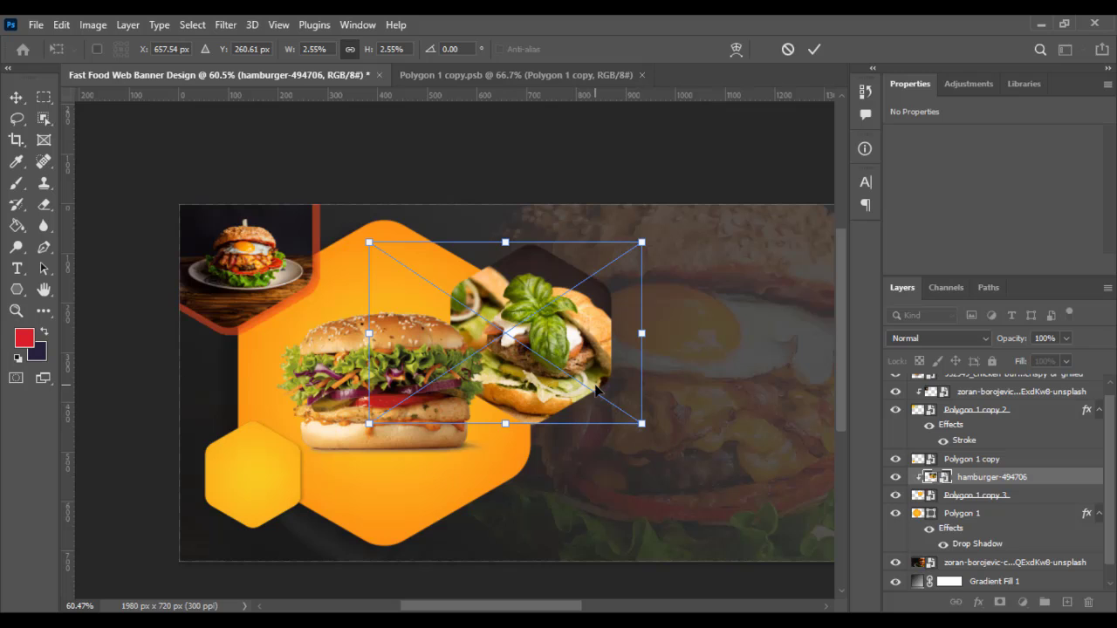
{"action": "key", "text": "Return"}
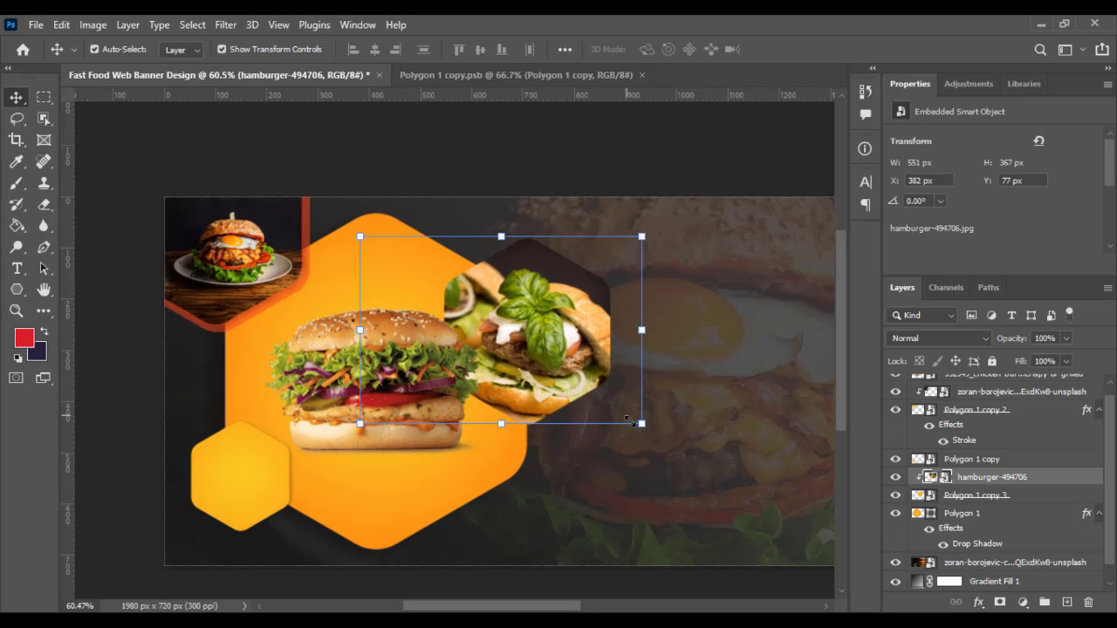
Add an 18 px orange-red outside stroke effect to the hexagon behind the clipped hamburger photo.
{"action": "scroll", "coordinate": [644, 403], "scroll_direction": "up", "scroll_amount": 3}
{"action": "left_click_drag", "start_coordinate": [644, 404], "coordinate": [750, 395]}
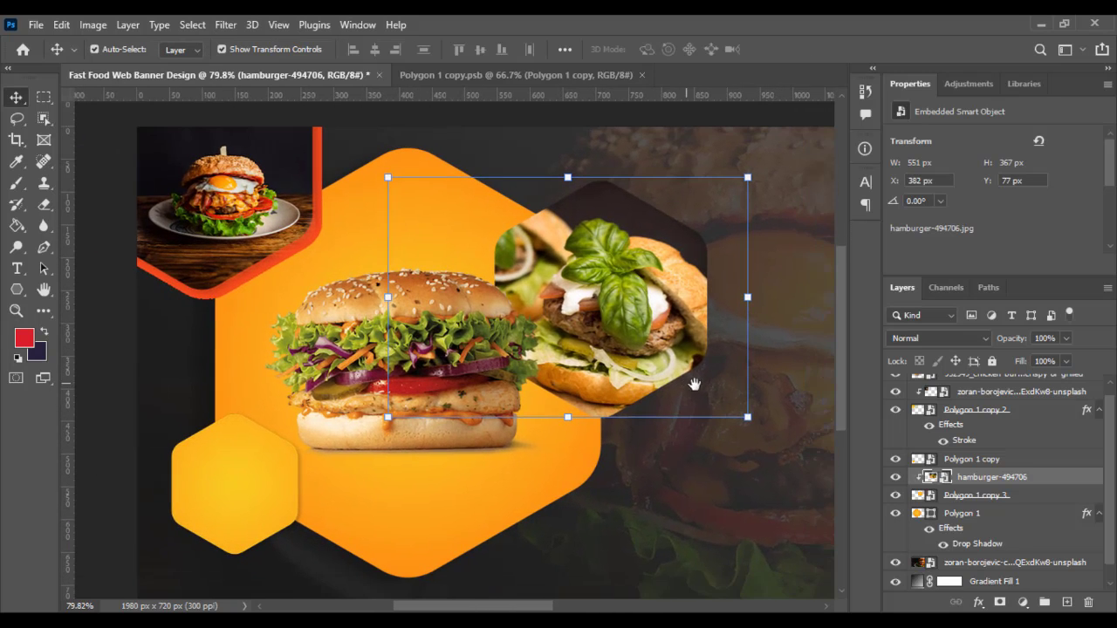
{"action": "right_click", "coordinate": [970, 498]}
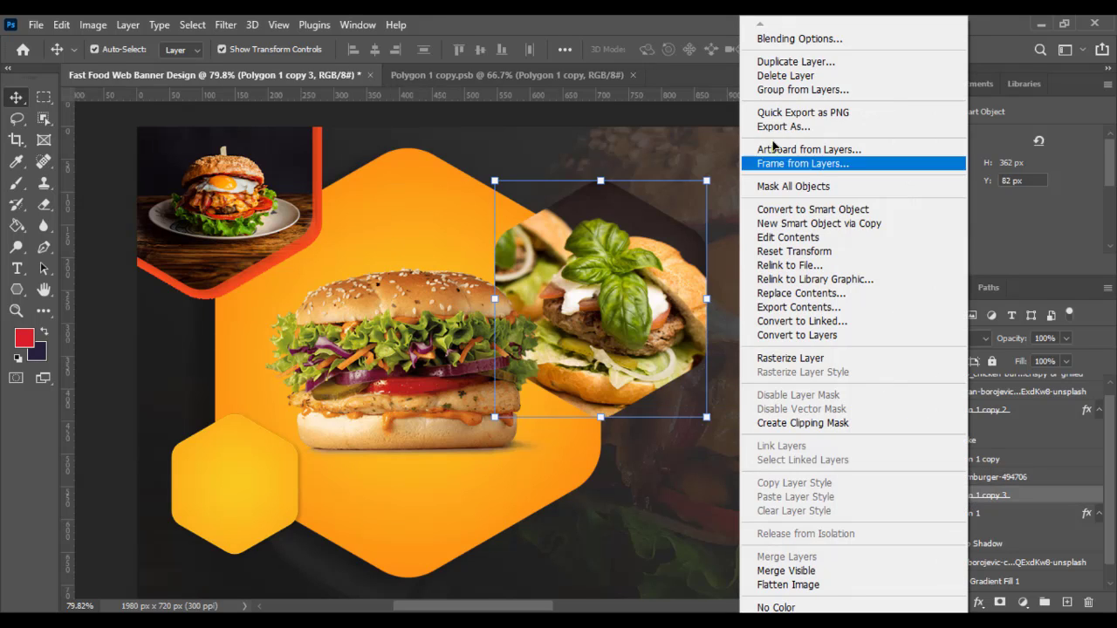
{"action": "left_click", "coordinate": [820, 38]}
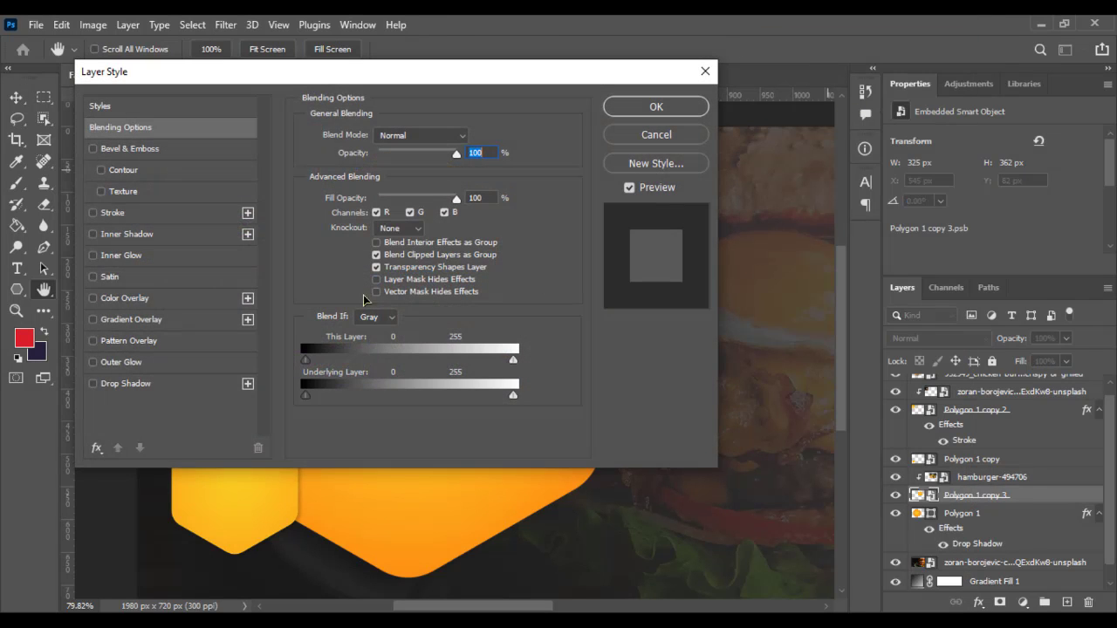
{"action": "left_click_drag", "start_coordinate": [388, 73], "coordinate": [779, 84]}
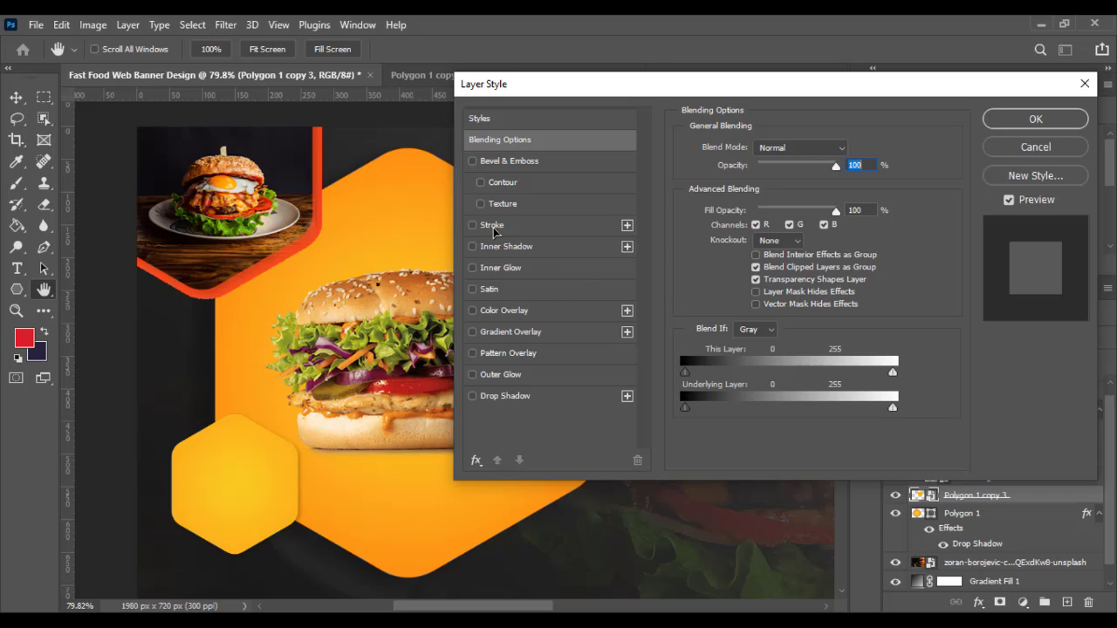
{"action": "left_click", "coordinate": [492, 225]}
{"action": "left_click_drag", "start_coordinate": [669, 101], "coordinate": [888, 190]}
{"action": "left_click_drag", "start_coordinate": [973, 240], "coordinate": [973, 239]}
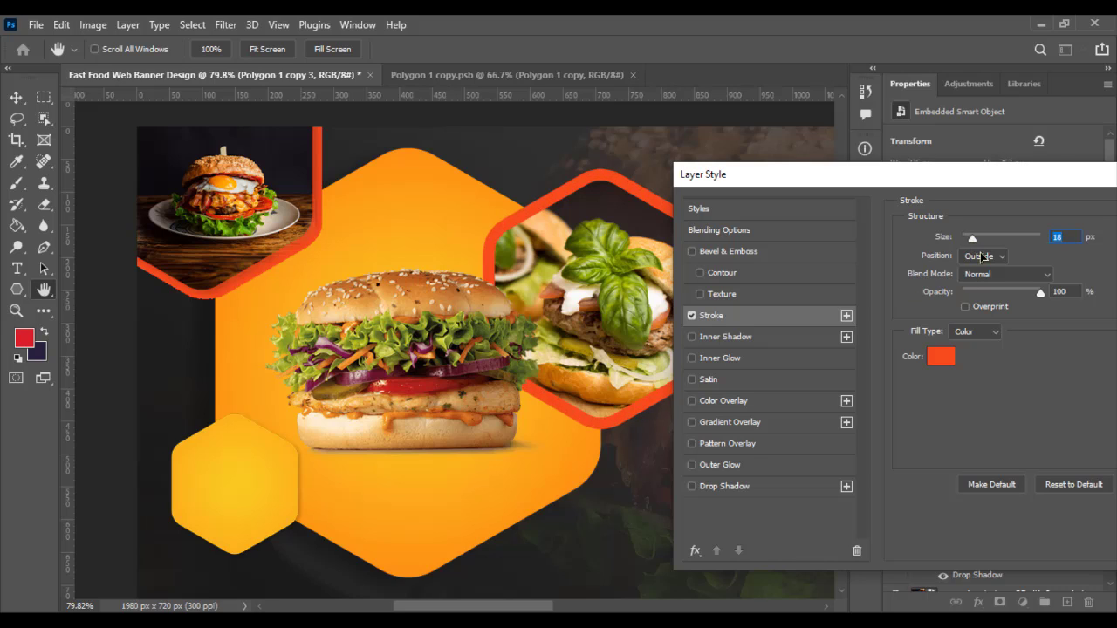
Set the stroke effect's opacity to 86% and apply the layer style.
{"action": "left_click_drag", "start_coordinate": [1000, 294], "coordinate": [1037, 293]}
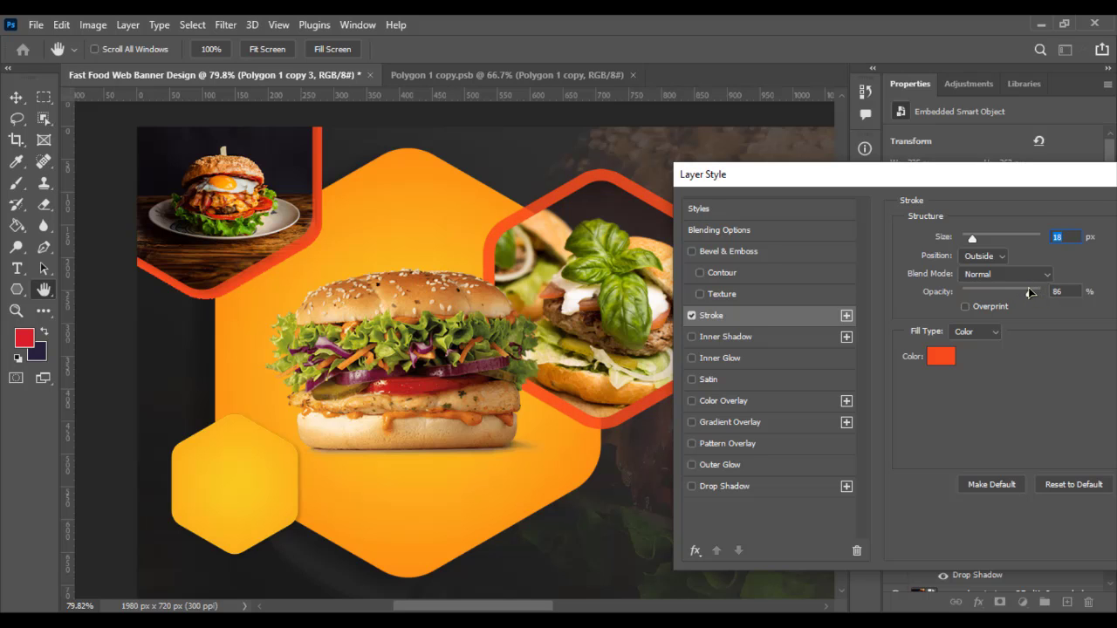
{"action": "mouse_move", "coordinate": [918, 178]}
{"action": "left_mouse_down"}
{"action": "mouse_move", "coordinate": [273, 113]}
{"action": "mouse_move", "coordinate": [296, 117]}
{"action": "left_mouse_up"}
{"action": "left_click", "coordinate": [636, 150]}
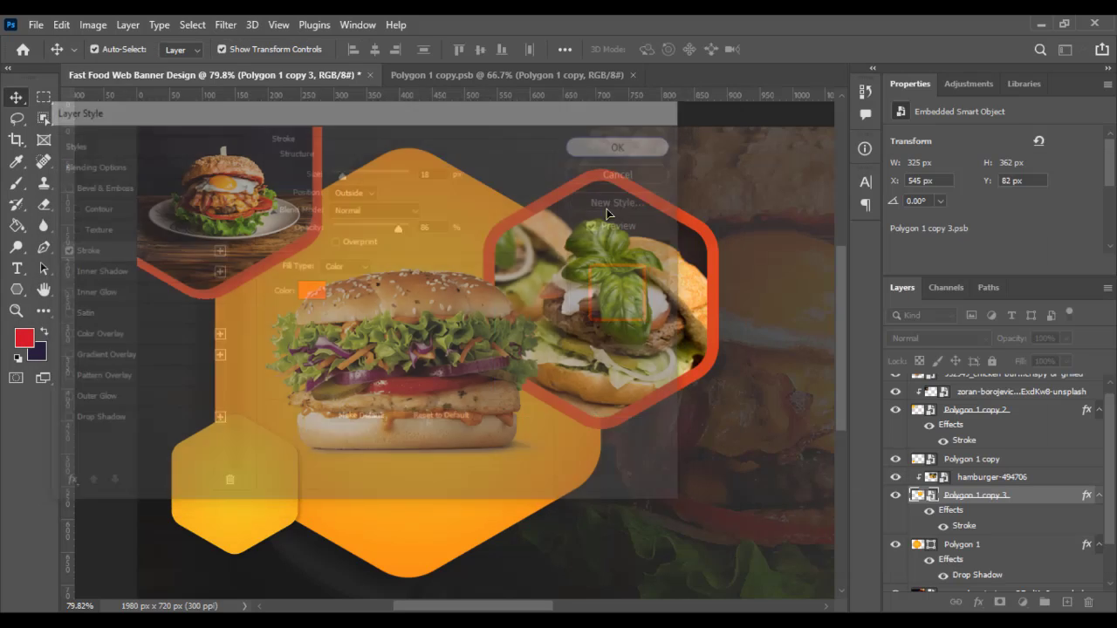
Deselect the layers and add the text "50%" and "Discount" on two lines inside the small yellow hexagon.
{"action": "scroll", "coordinate": [413, 331], "scroll_direction": "down", "scroll_amount": 2}
{"action": "left_click", "coordinate": [150, 367]}
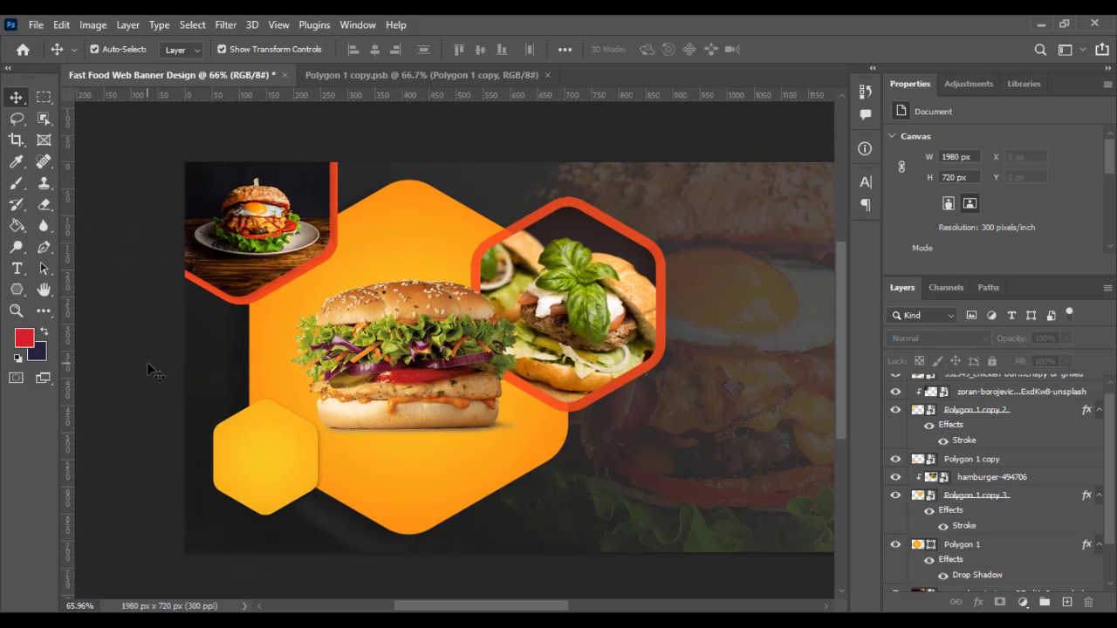
{"action": "scroll", "coordinate": [148, 367], "scroll_direction": "down", "scroll_amount": 3}
{"action": "scroll", "coordinate": [310, 520], "scroll_direction": "up", "scroll_amount": 6}
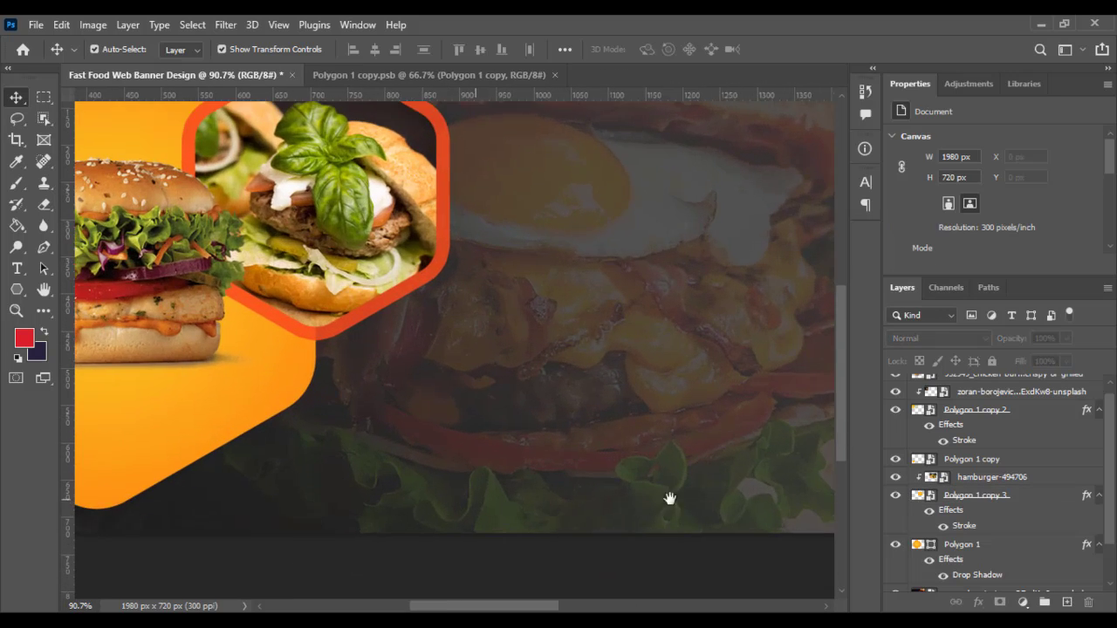
{"action": "left_click_drag", "start_coordinate": [670, 498], "coordinate": [738, 502]}
{"action": "scroll", "coordinate": [309, 458], "scroll_direction": "up", "scroll_amount": 2}
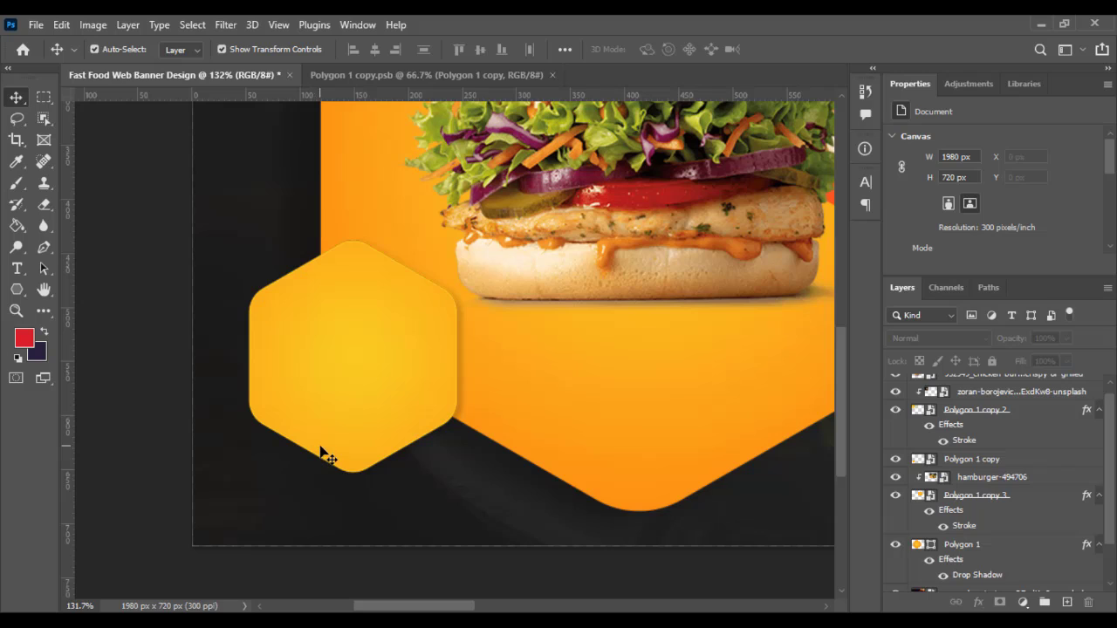
{"action": "left_click", "coordinate": [21, 269]}
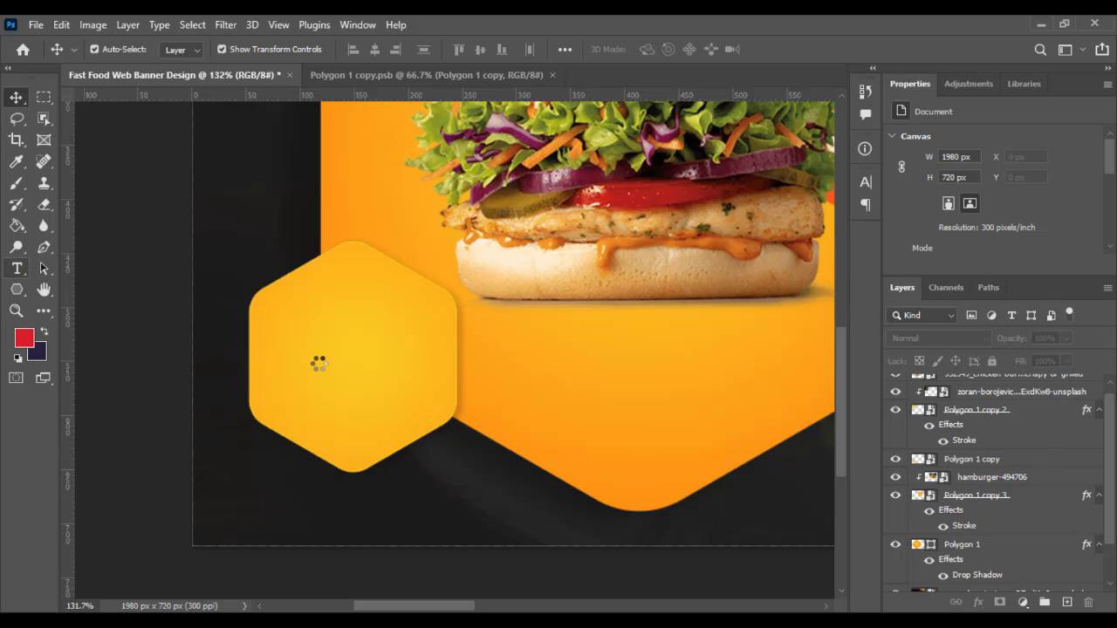
{"action": "left_click", "coordinate": [314, 369]}
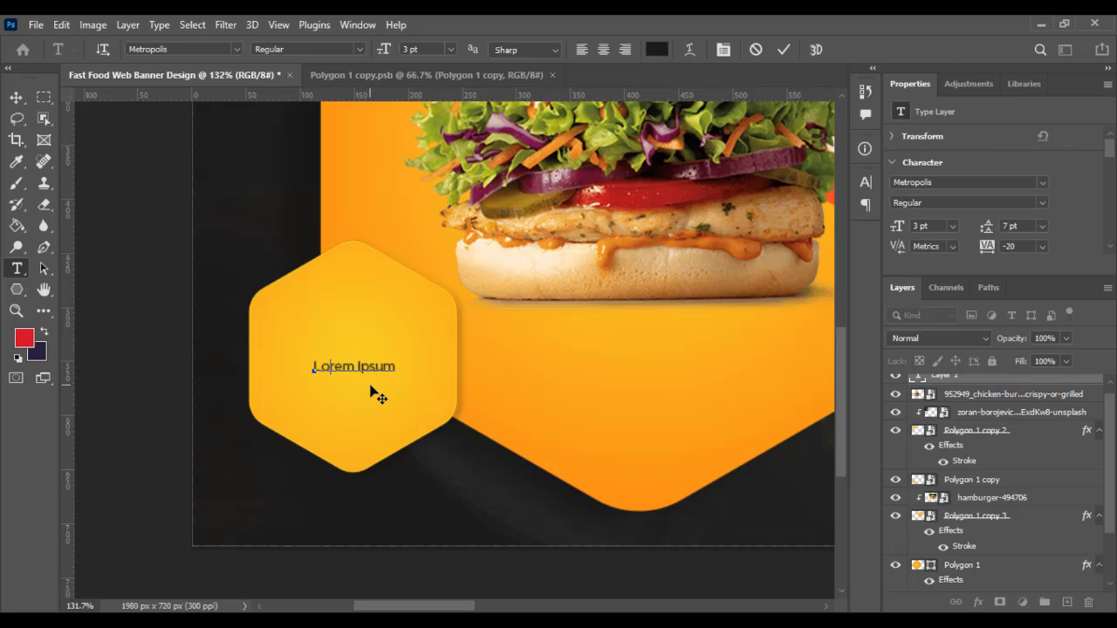
{"action": "type", "text": "505"}
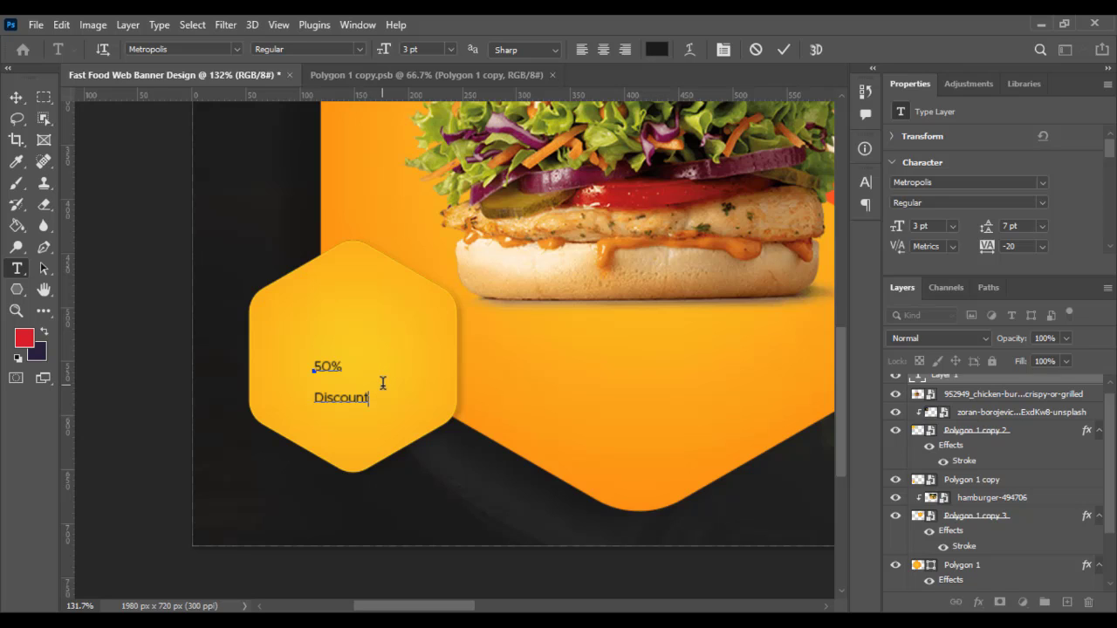
Set the leading of the "50% Discount" text to 4 pt and re-enter the line break before "Discount".
{"action": "key", "text": "ctrl+a"}
{"action": "left_click", "coordinate": [722, 51]}
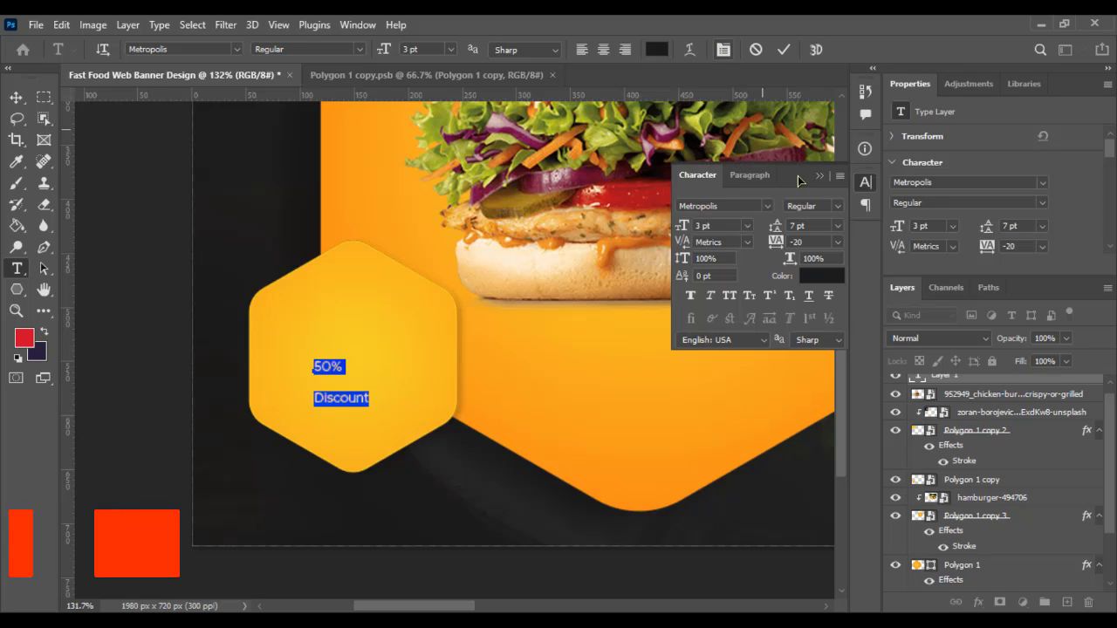
{"action": "left_click_drag", "start_coordinate": [778, 229], "coordinate": [779, 233]}
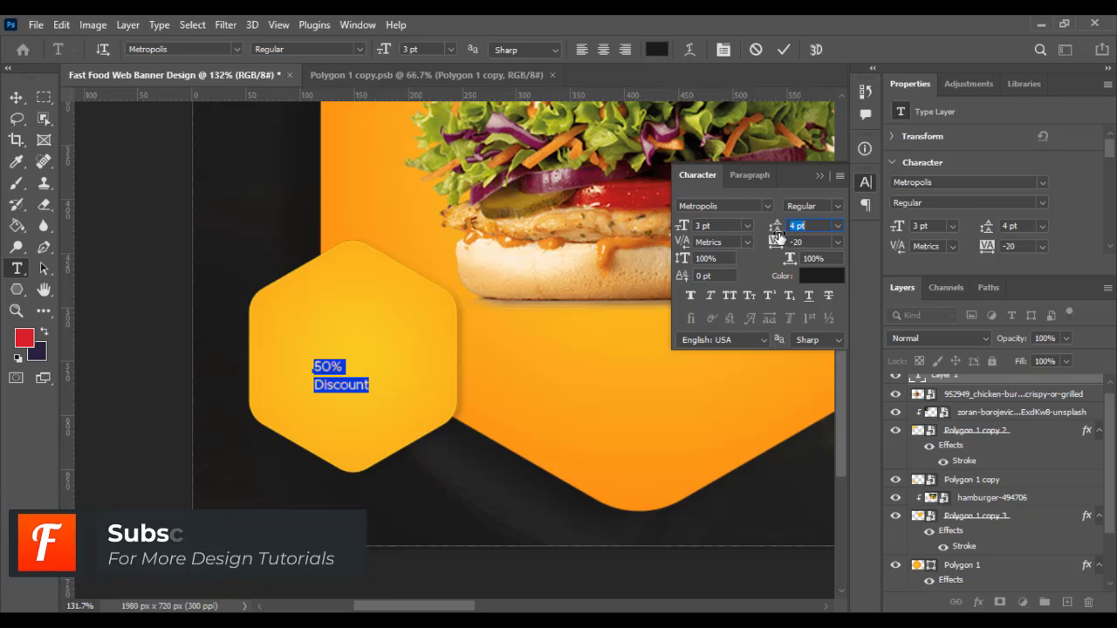
{"action": "left_click", "coordinate": [356, 384]}
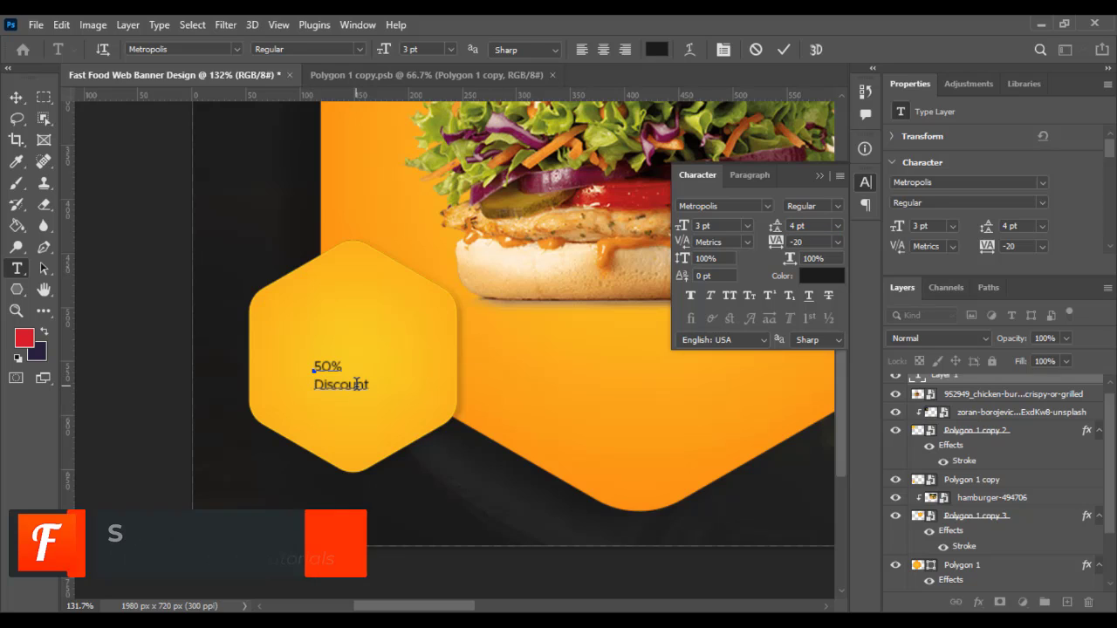
{"action": "key", "text": "BackSpace"}
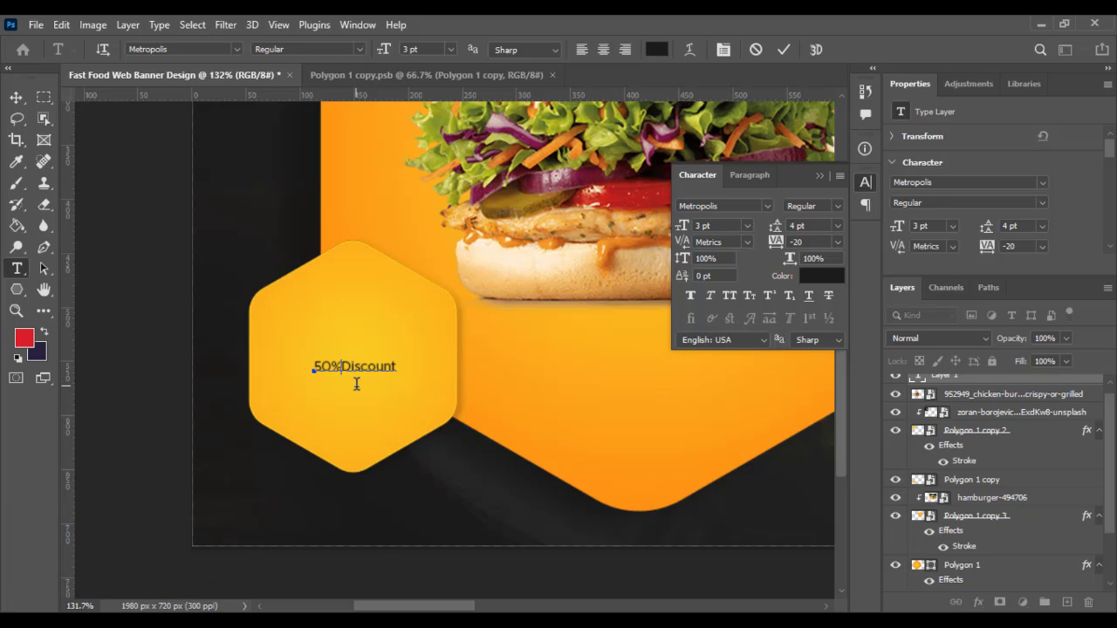
{"action": "key", "text": "Return"}
Set the whole "50% Discount" text to a 6 pt font size with 7 pt leading.
{"action": "key", "text": "ctrl+a"}
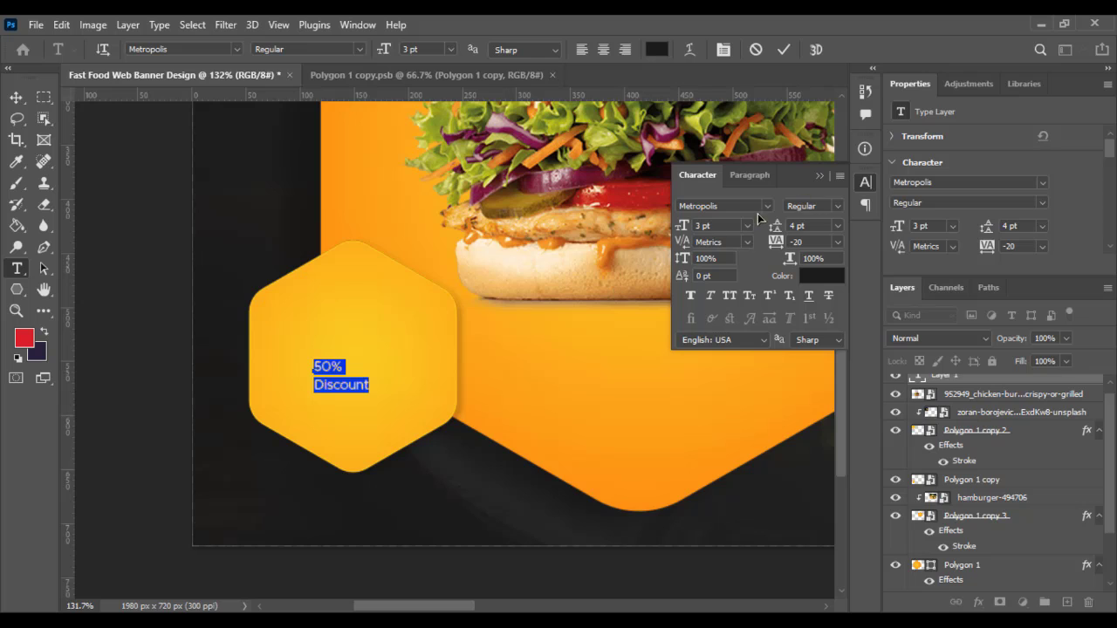
{"action": "mouse_move", "coordinate": [682, 234]}
{"action": "left_mouse_down"}
{"action": "mouse_move", "coordinate": [724, 234]}
{"action": "mouse_move", "coordinate": [684, 236]}
{"action": "left_mouse_up"}
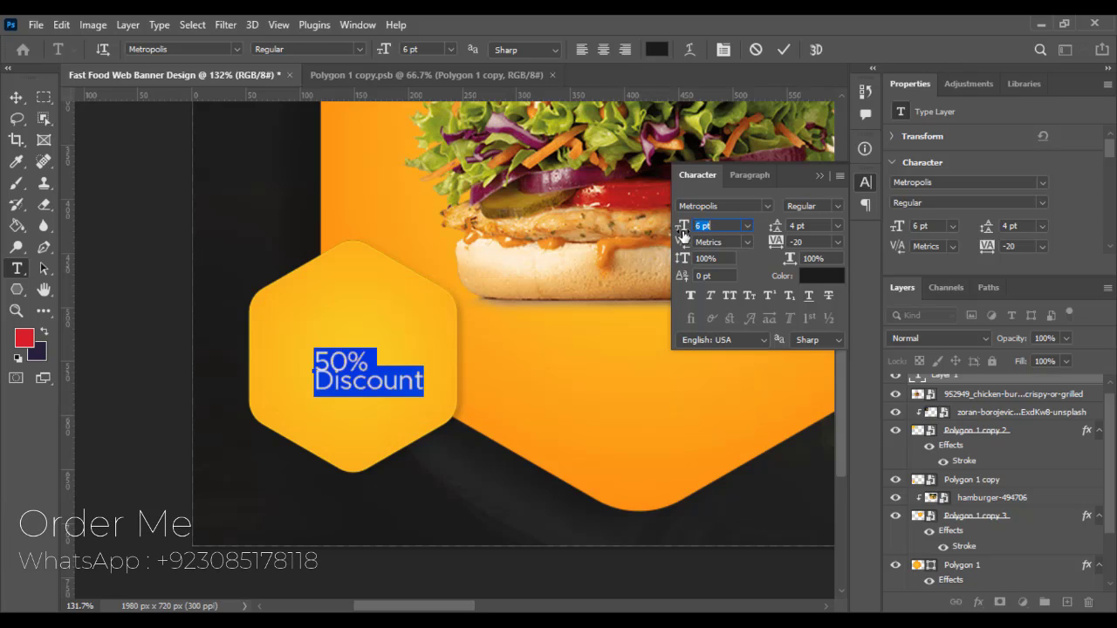
{"action": "left_click_drag", "start_coordinate": [785, 226], "coordinate": [785, 226]}
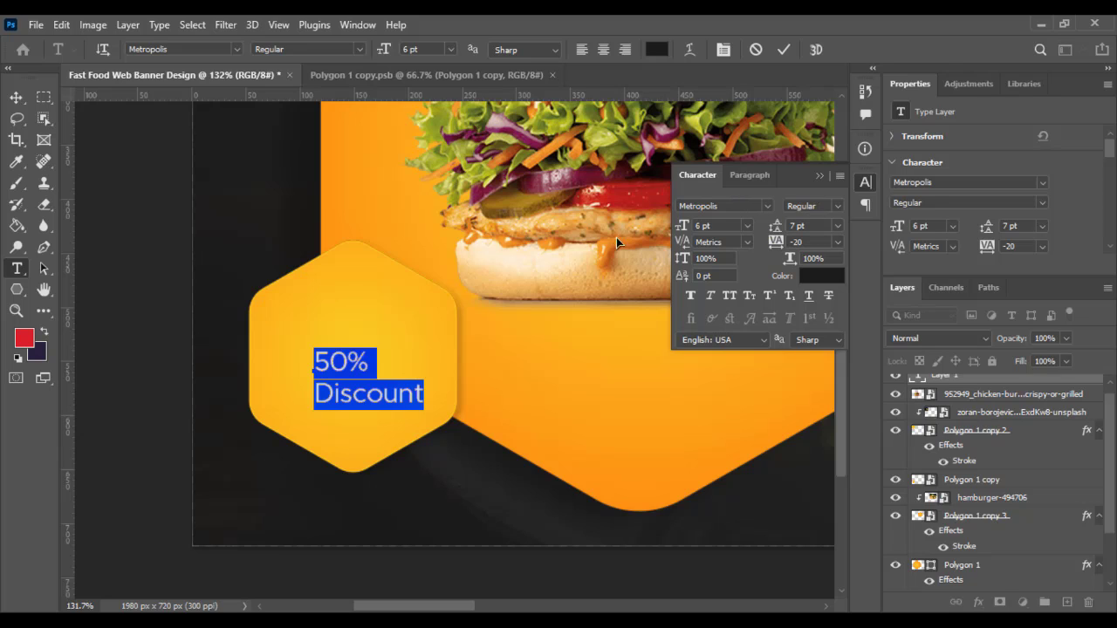
Change the font style of "50%" in the badge text to Metropolis Black.
{"action": "left_click", "coordinate": [360, 367]}
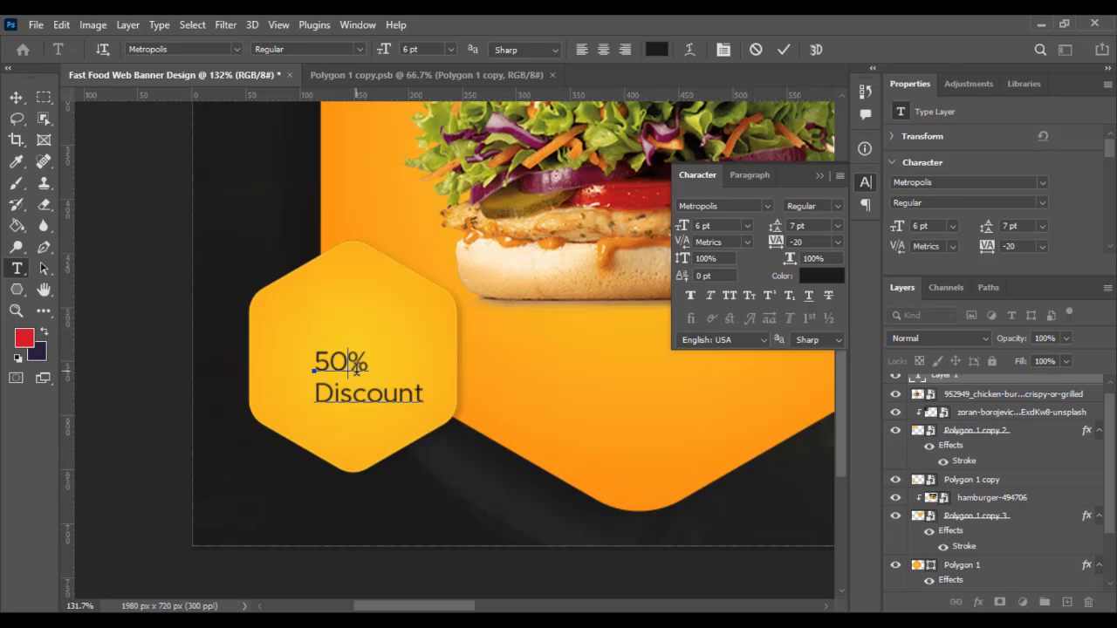
{"action": "double_click", "coordinate": [361, 368]}
{"action": "left_click", "coordinate": [840, 205]}
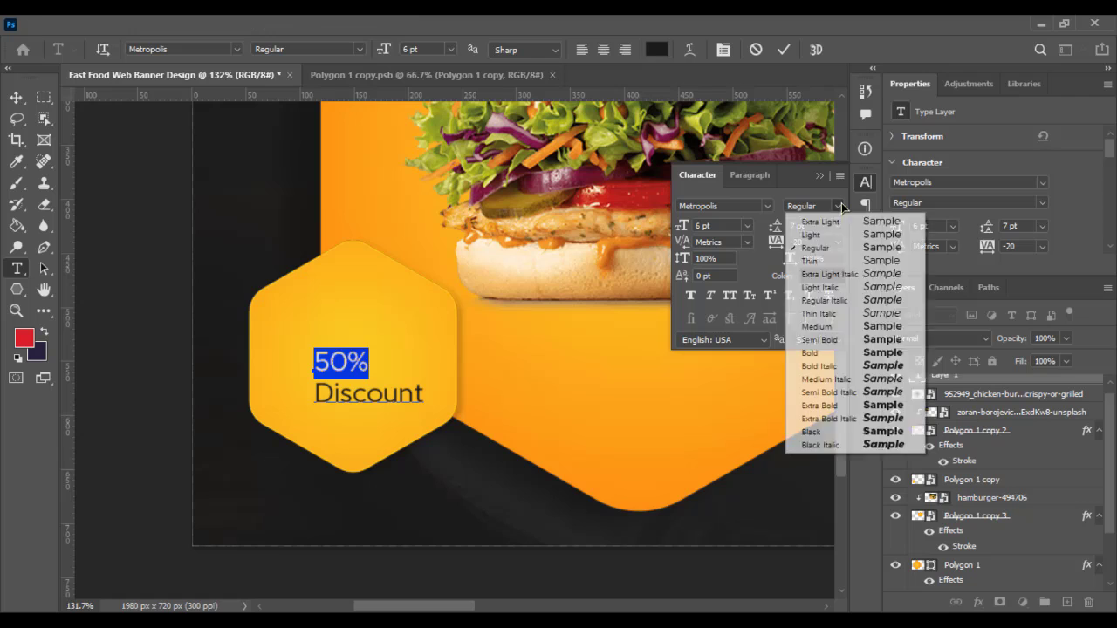
{"action": "left_click", "coordinate": [827, 326]}
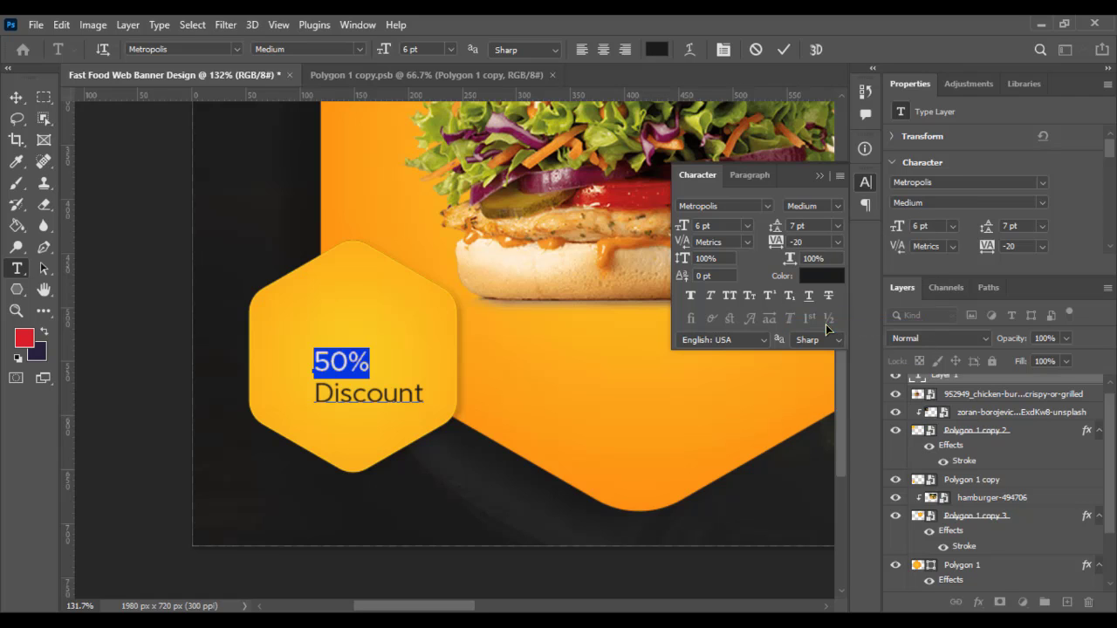
{"action": "left_click", "coordinate": [840, 207]}
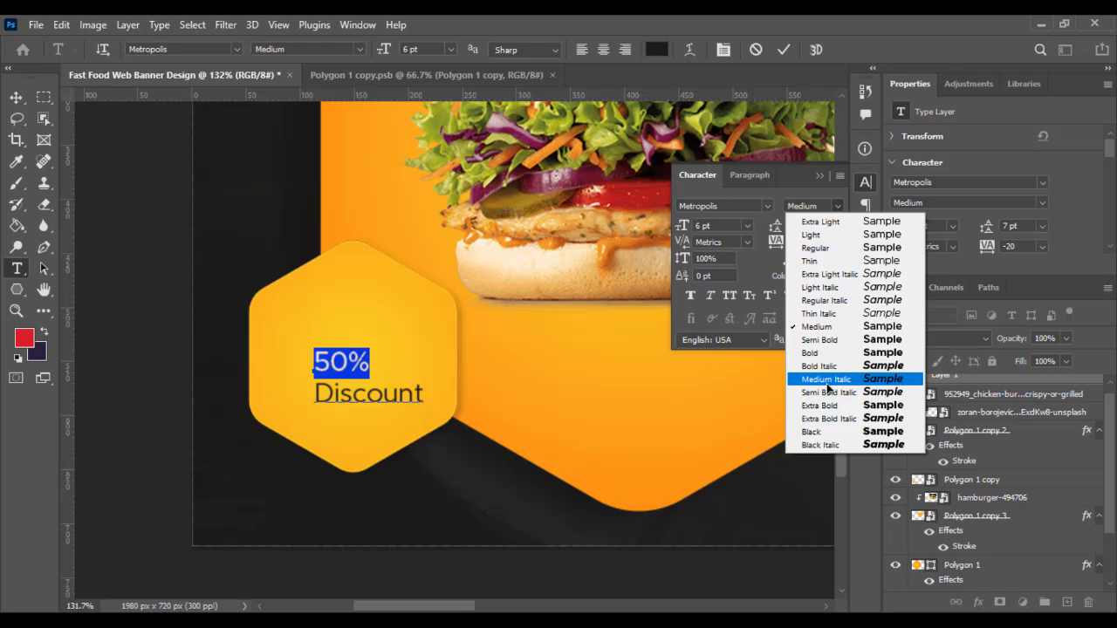
{"action": "left_click", "coordinate": [819, 431]}
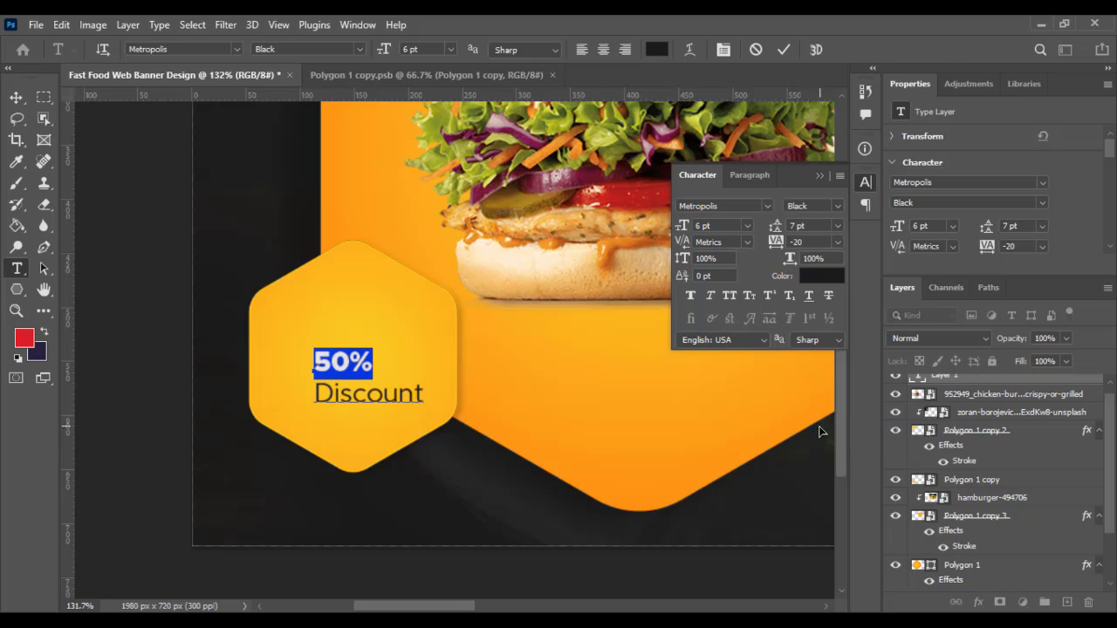
Center-align both lines of the "50% Discount" text.
{"action": "key", "text": "ctrl+a"}
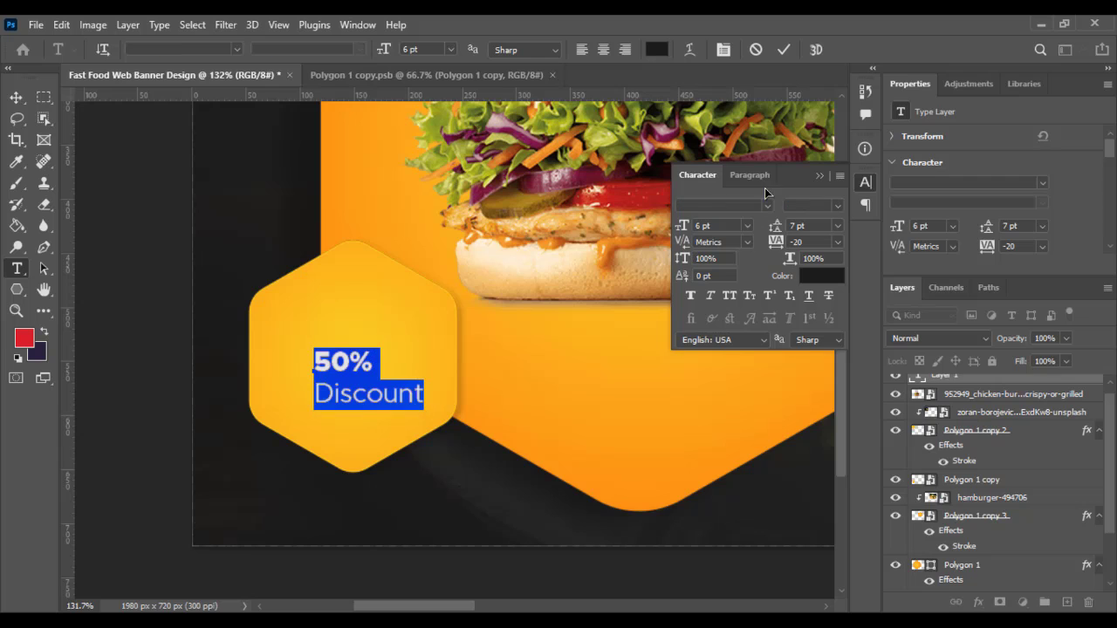
{"action": "left_click", "coordinate": [749, 175]}
{"action": "left_click", "coordinate": [712, 206]}
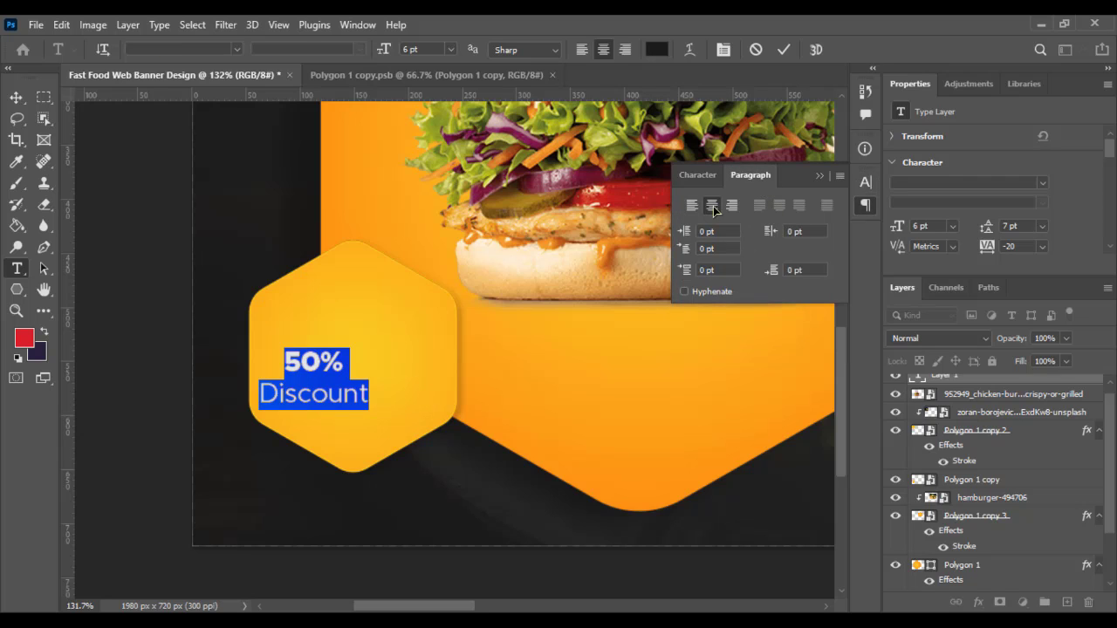
Scale the "50% Discount" text to about 142.5% and center it in the small yellow hexagon at X 149, Y 547 px.
{"action": "left_click", "coordinate": [14, 98]}
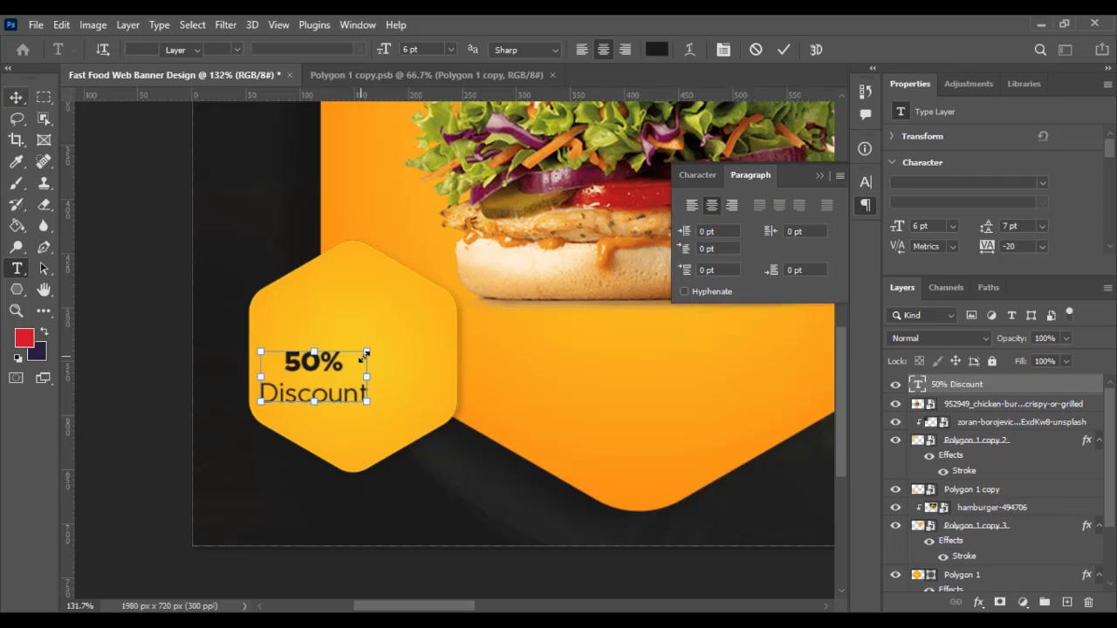
{"action": "left_click_drag", "start_coordinate": [365, 356], "coordinate": [449, 291]}
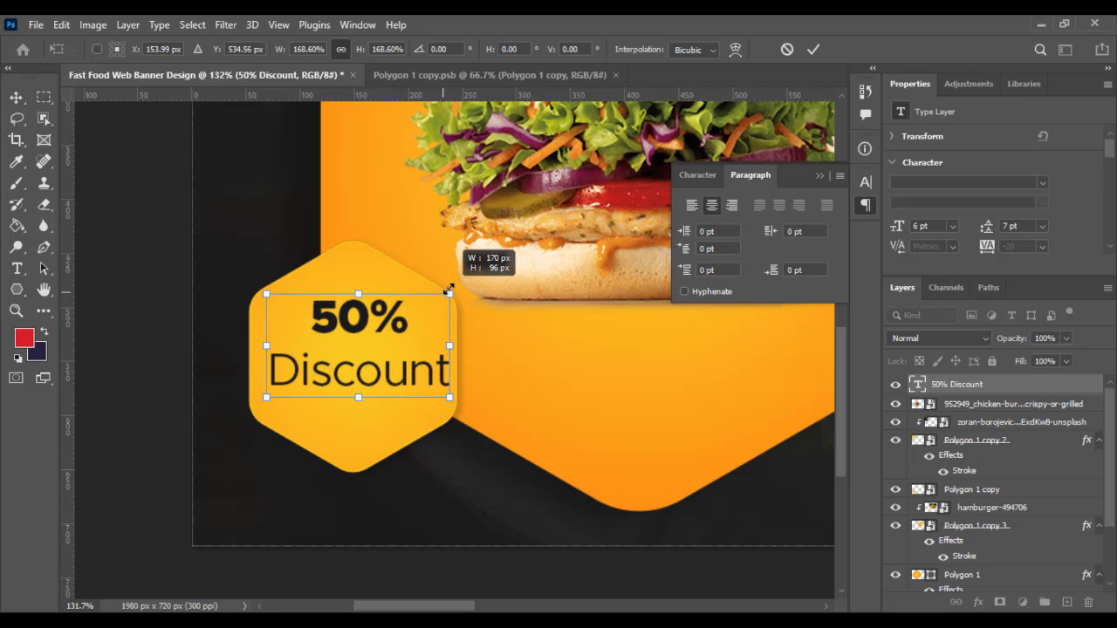
{"action": "left_click_drag", "start_coordinate": [399, 327], "coordinate": [398, 339]}
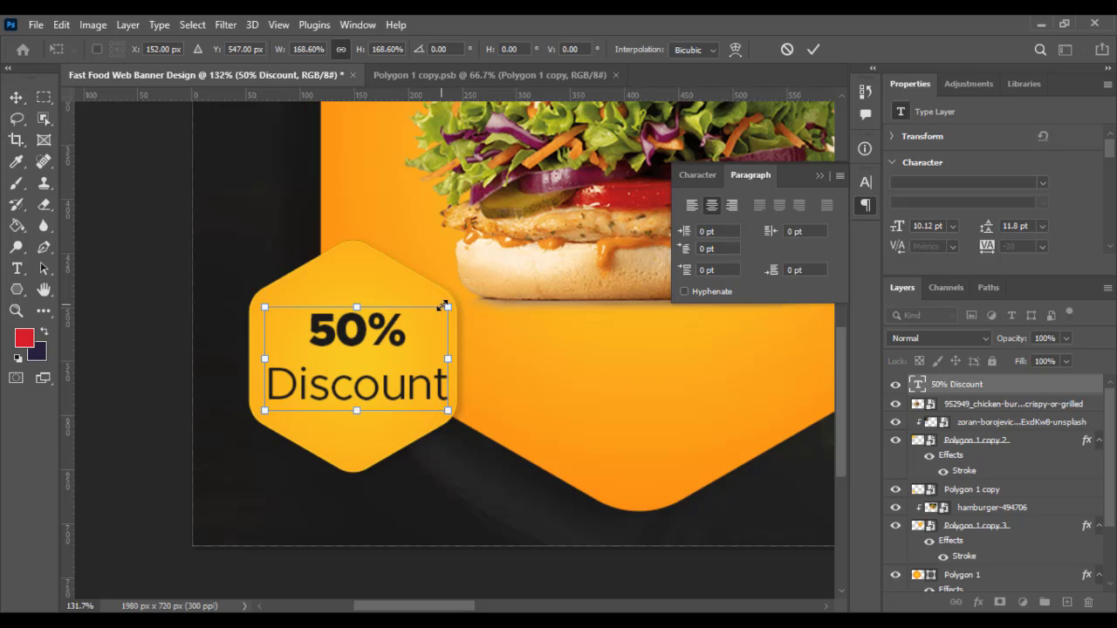
{"action": "left_click_drag", "start_coordinate": [446, 307], "coordinate": [433, 314]}
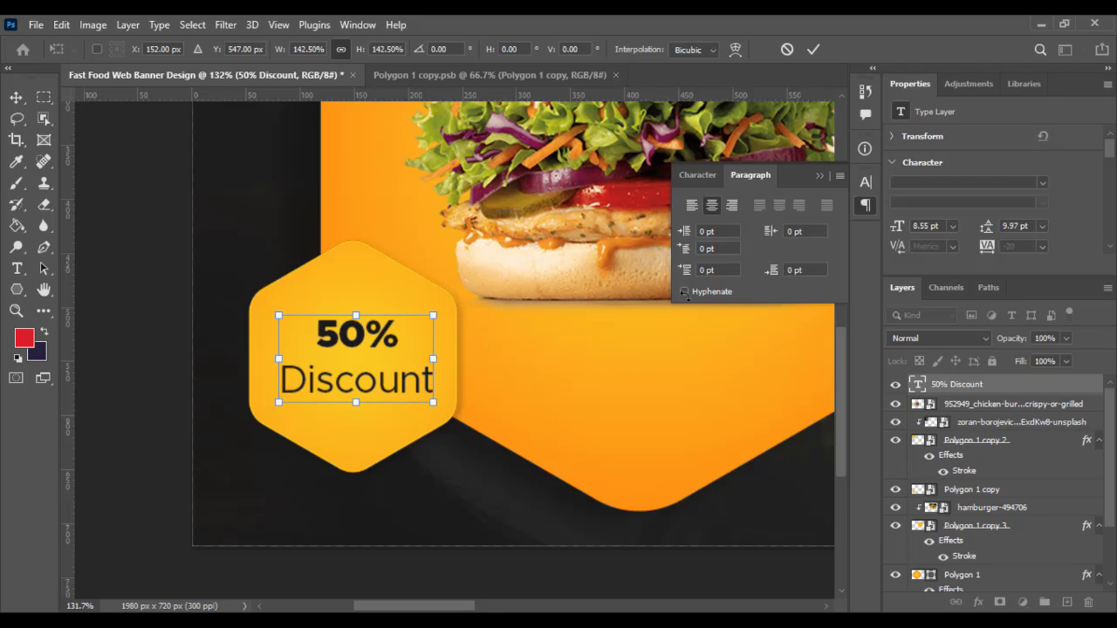
{"action": "key", "text": "Left"}
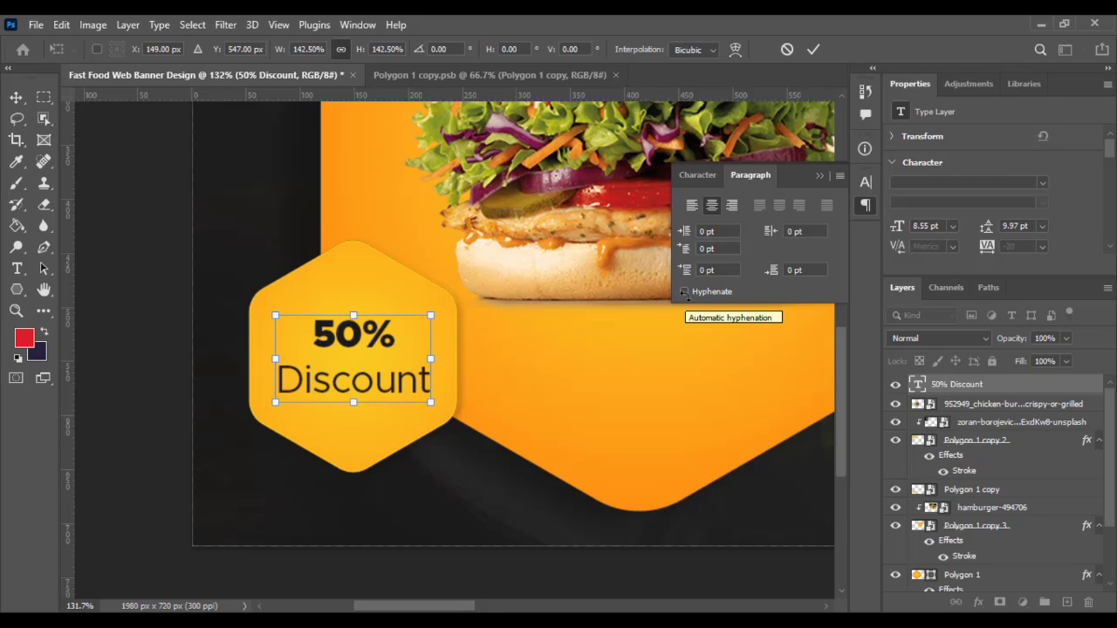
{"action": "key", "text": "Return"}
Deselect the discount text, inspect the overall banner layout and put away the paragraph settings.
{"action": "key", "text": "ctrl+0"}
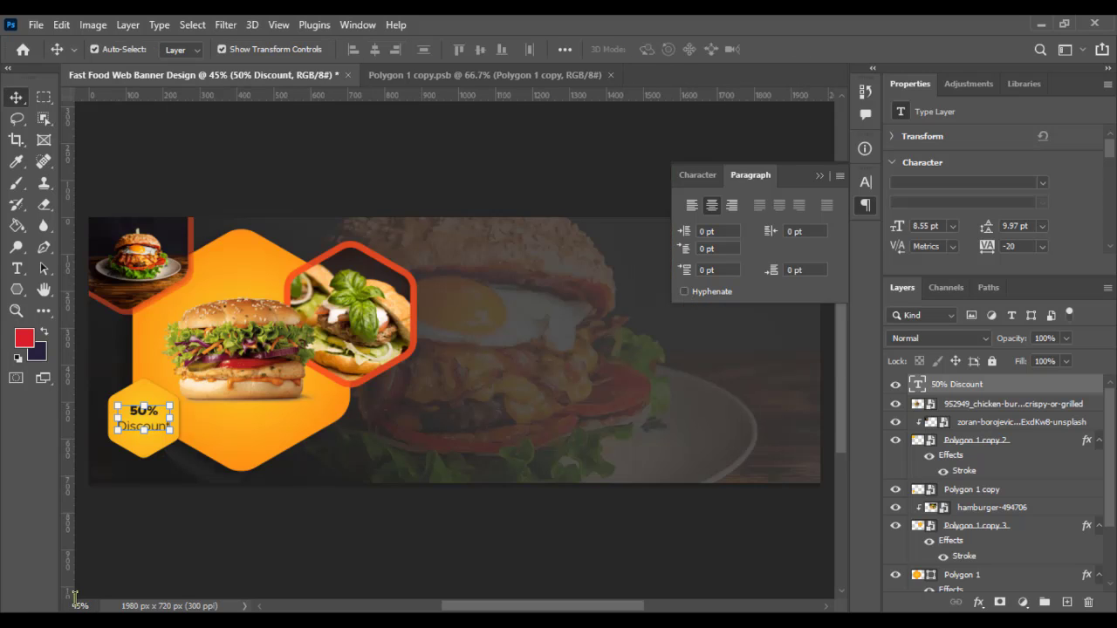
{"action": "left_click", "coordinate": [219, 543]}
{"action": "scroll", "coordinate": [219, 546], "scroll_direction": "up", "scroll_amount": 2}
{"action": "left_click_drag", "start_coordinate": [295, 495], "coordinate": [431, 491]}
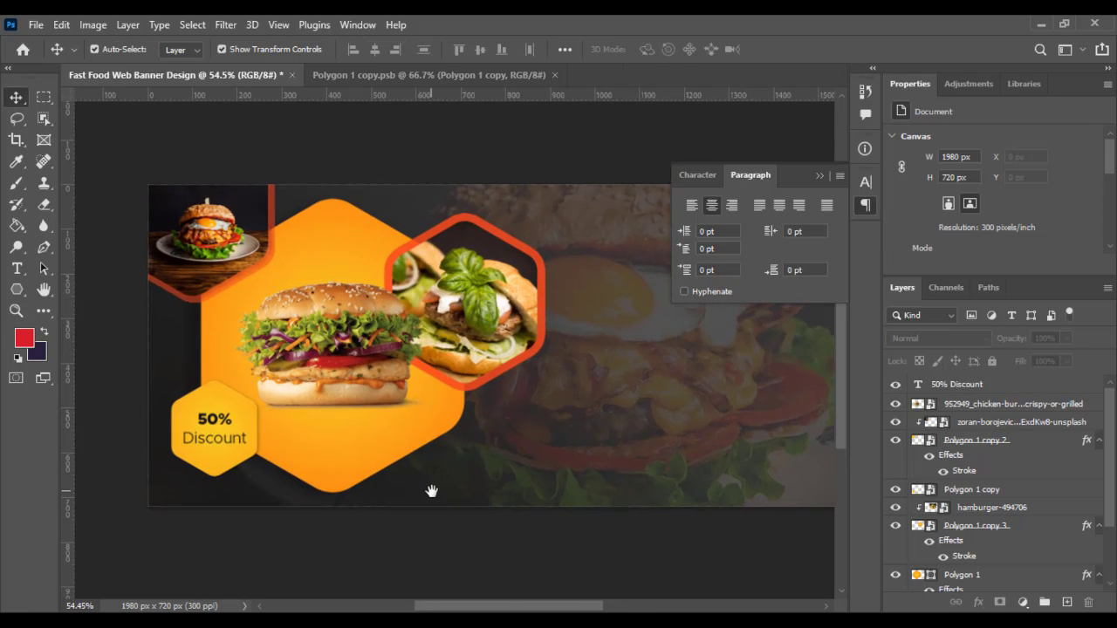
{"action": "left_click_drag", "start_coordinate": [499, 468], "coordinate": [369, 479]}
{"action": "scroll", "coordinate": [369, 493], "scroll_direction": "down", "scroll_amount": 1}
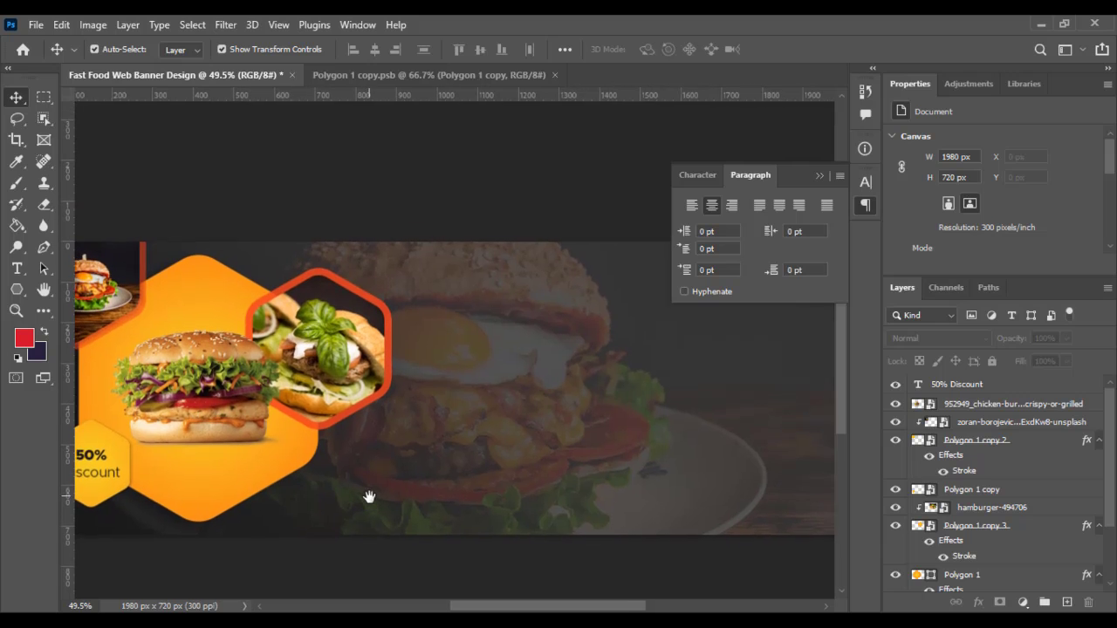
{"action": "scroll", "coordinate": [369, 493], "scroll_direction": "down", "scroll_amount": 1}
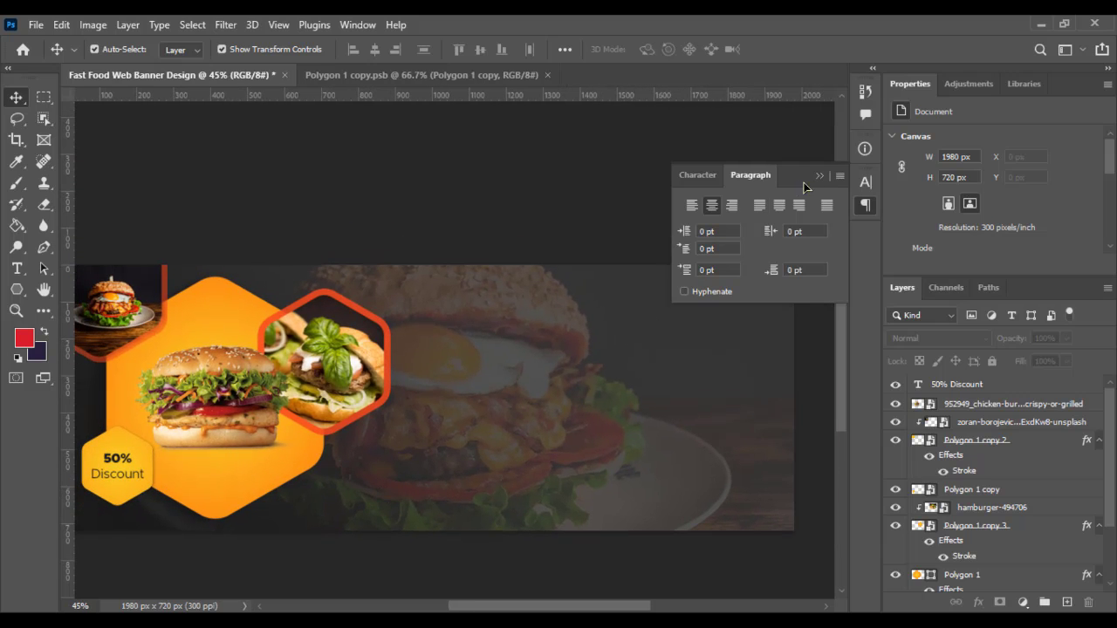
{"action": "left_click", "coordinate": [818, 175]}
Duplicate the large orange hexagon and place the copy across the banner's lower edge, at about X 768, Y 510 px.
{"action": "scroll", "coordinate": [599, 370], "scroll_direction": "up", "scroll_amount": 1}
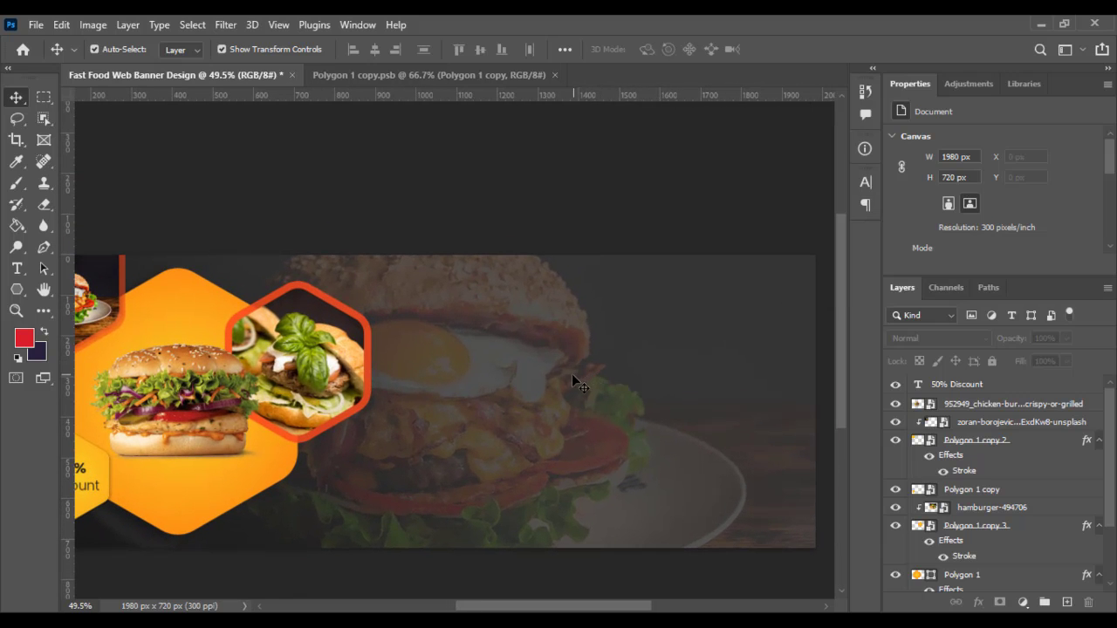
{"action": "scroll", "coordinate": [487, 432], "scroll_direction": "down", "scroll_amount": 1}
{"action": "left_click_drag", "start_coordinate": [417, 447], "coordinate": [451, 421]}
{"action": "left_click", "coordinate": [303, 455]}
{"action": "left_click_drag", "start_coordinate": [311, 461], "coordinate": [537, 565]}
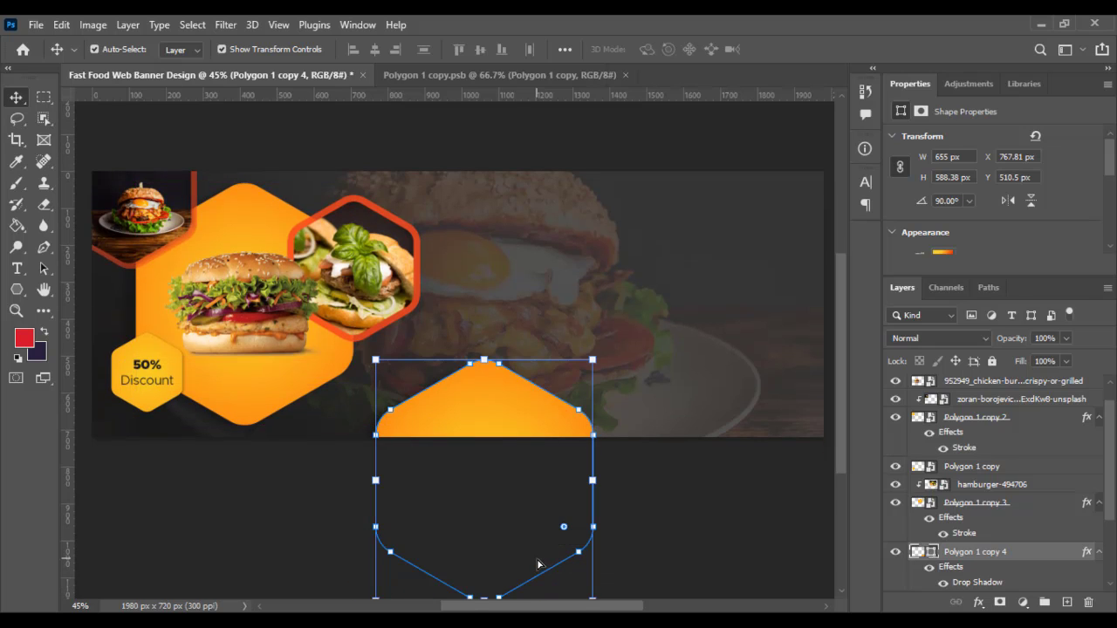
{"action": "left_click", "coordinate": [626, 555]}
{"action": "left_click_drag", "start_coordinate": [591, 387], "coordinate": [608, 454]}
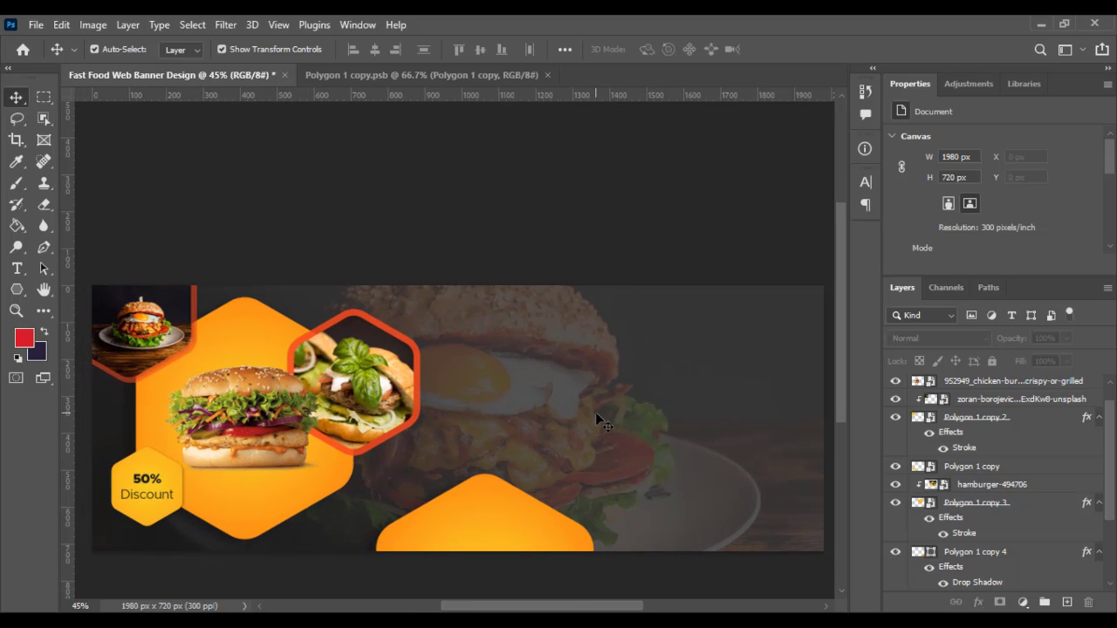
Add the heading text "Super" above the lower orange hexagon and set its font size to 27 pt.
{"action": "left_click", "coordinate": [16, 268]}
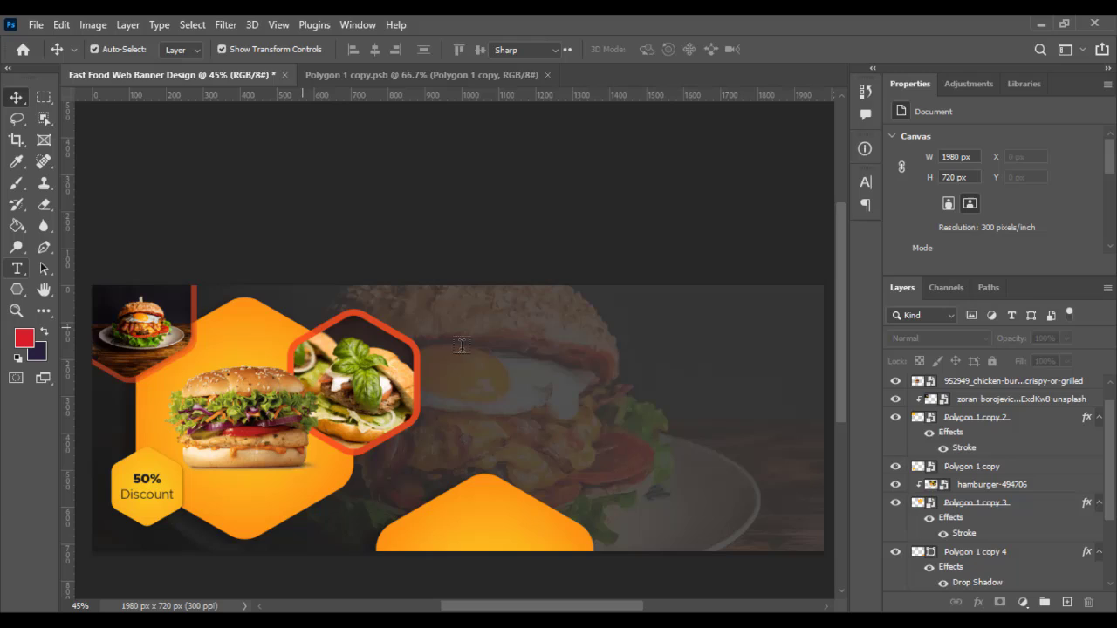
{"action": "left_click", "coordinate": [524, 359]}
{"action": "key", "text": "BackSpace"}
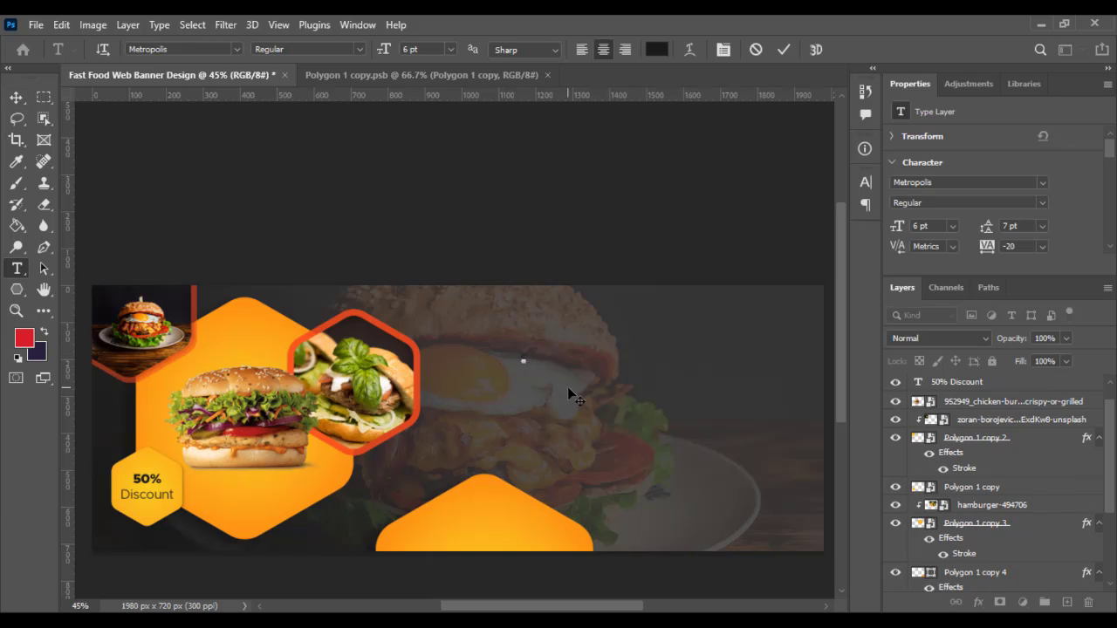
{"action": "type", "text": "Spe"}
{"action": "key", "text": "ctrl+a"}
{"action": "left_click", "coordinate": [724, 46]}
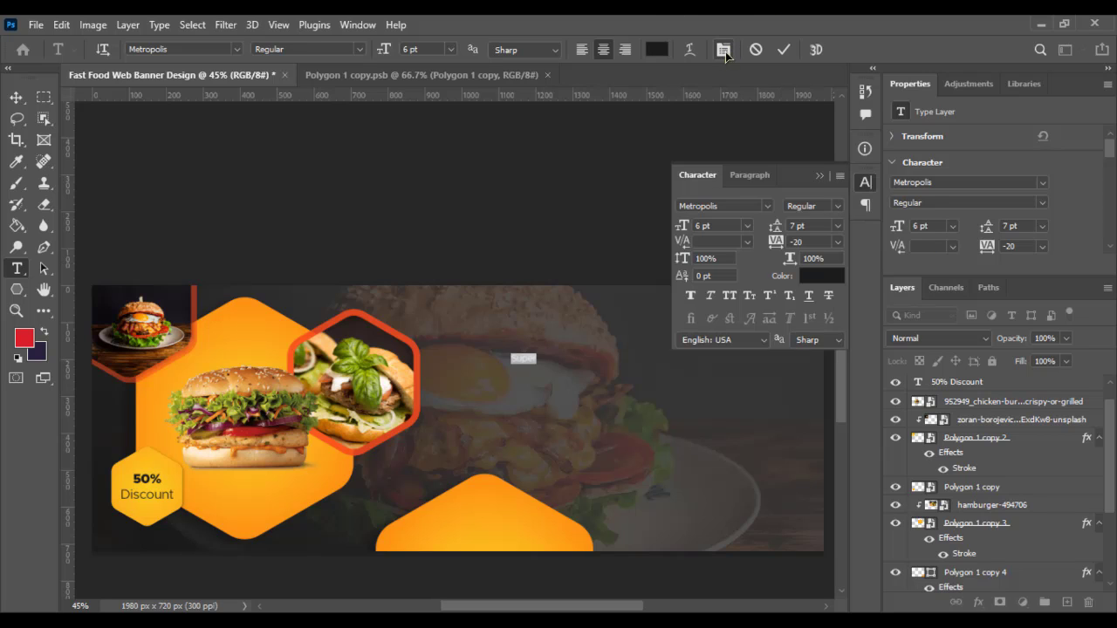
{"action": "left_click_drag", "start_coordinate": [683, 229], "coordinate": [733, 230]}
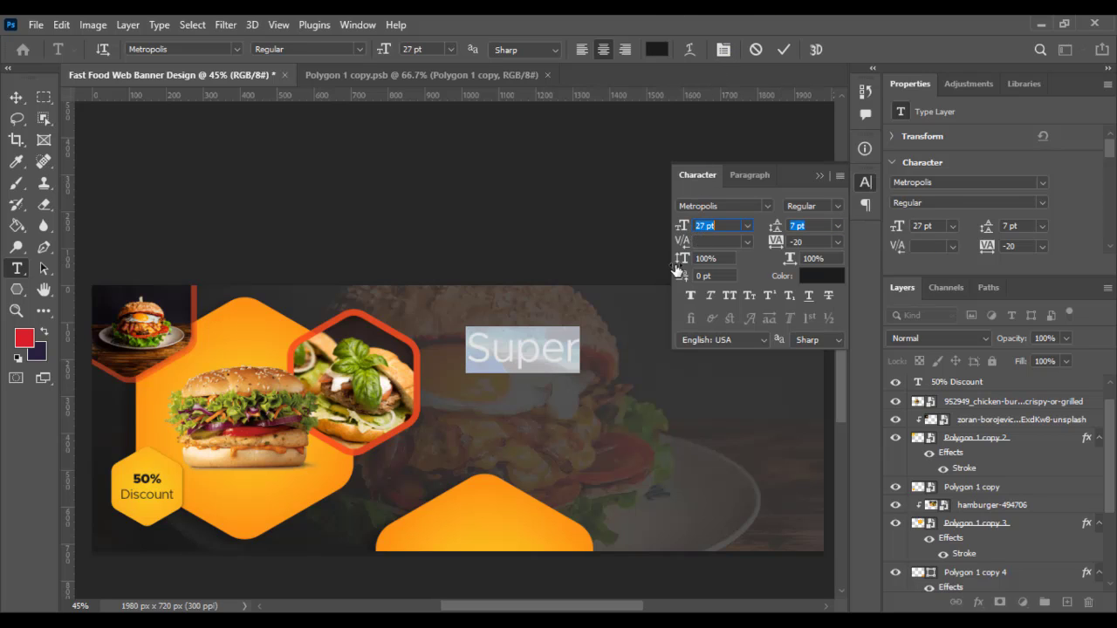
Color the "Super" heading white (ffffff), set its style to Bold and place the text cursor after it.
{"action": "left_click", "coordinate": [810, 278]}
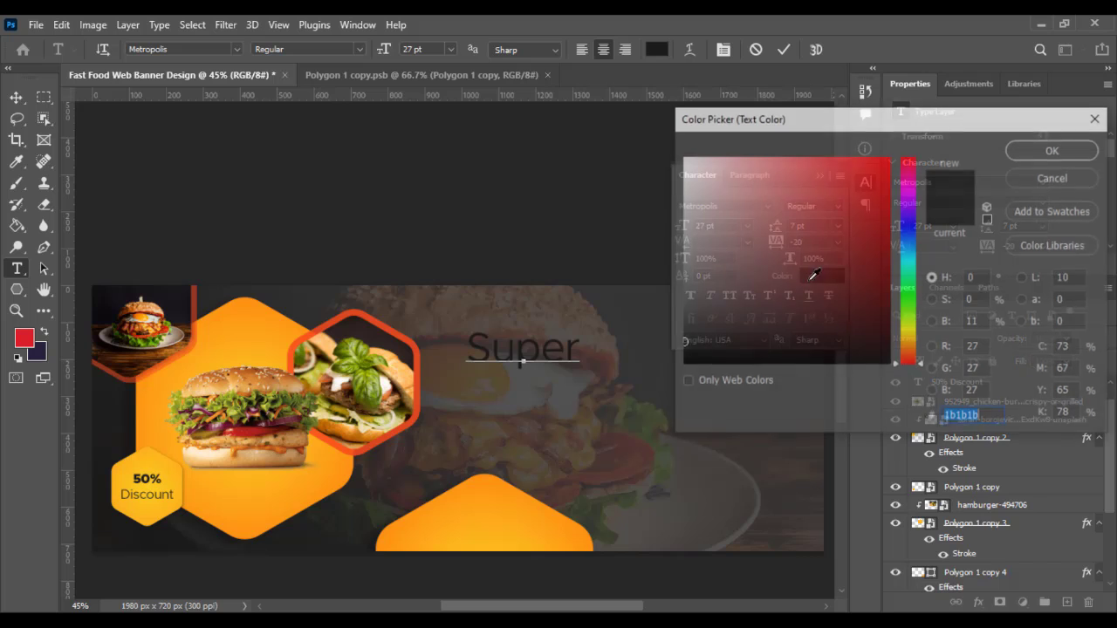
{"action": "type", "text": "ffffff"}
{"action": "left_click", "coordinate": [1055, 150]}
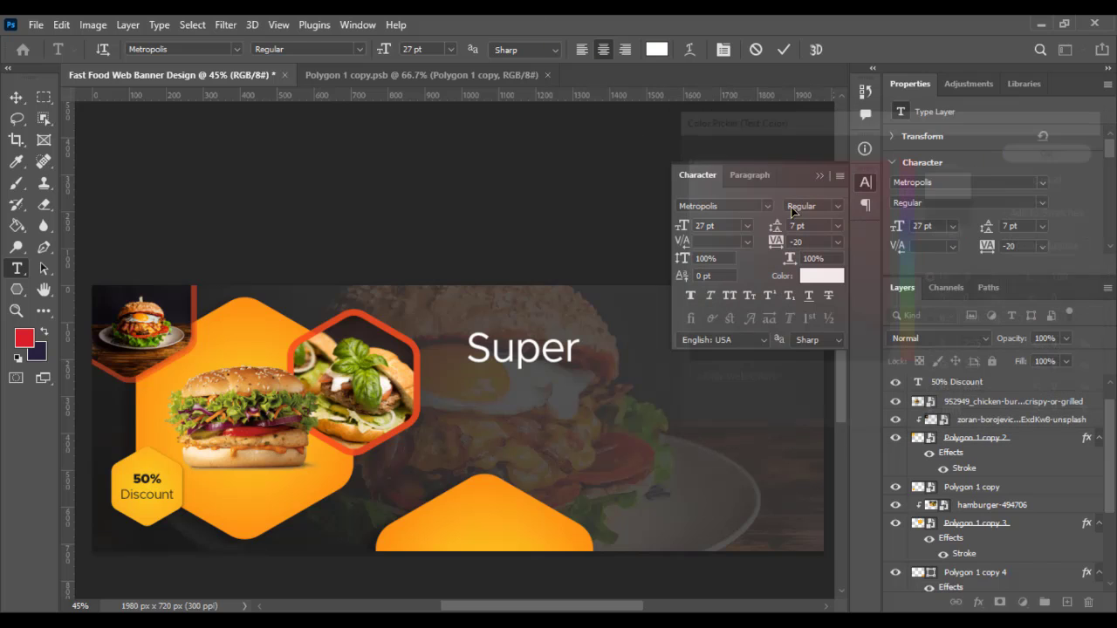
{"action": "left_click", "coordinate": [830, 206]}
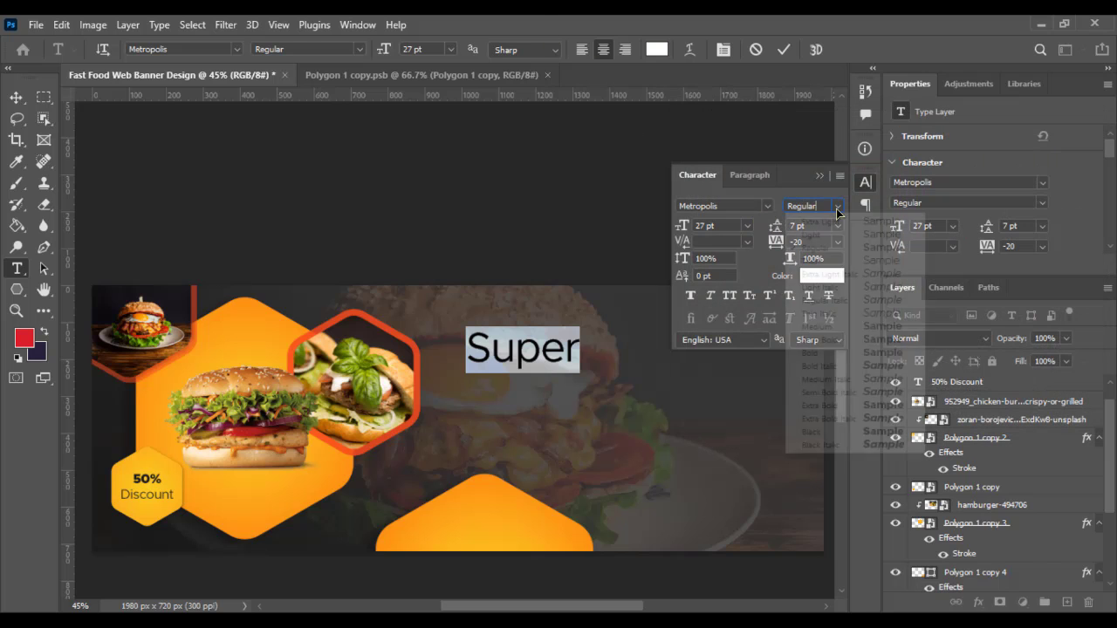
{"action": "left_click", "coordinate": [812, 355]}
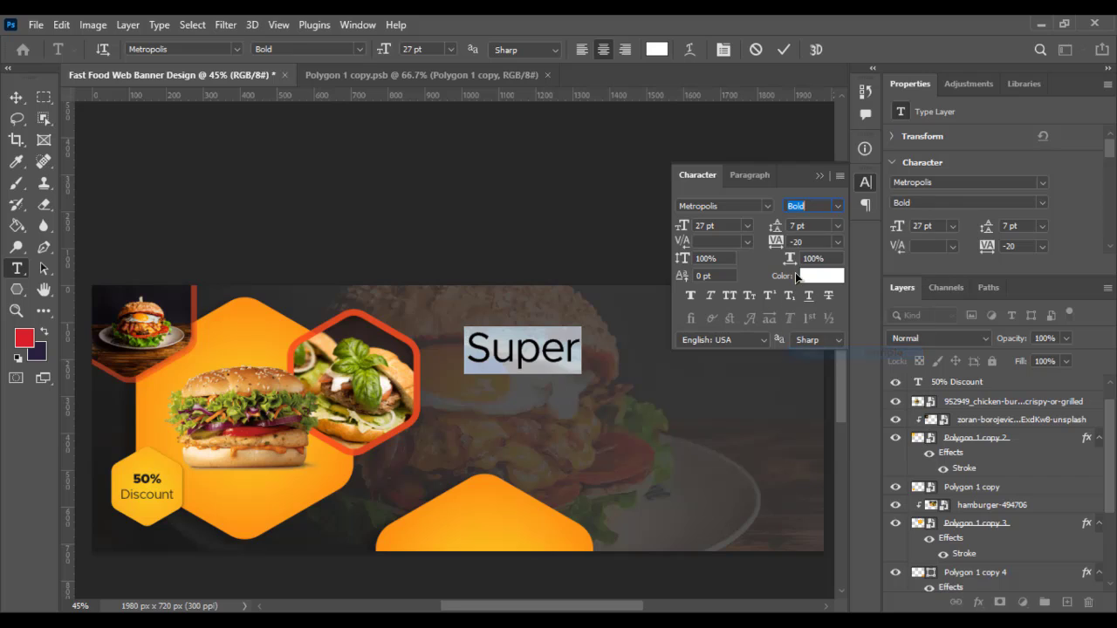
{"action": "left_click", "coordinate": [567, 343]}
{"action": "left_click", "coordinate": [580, 346]}
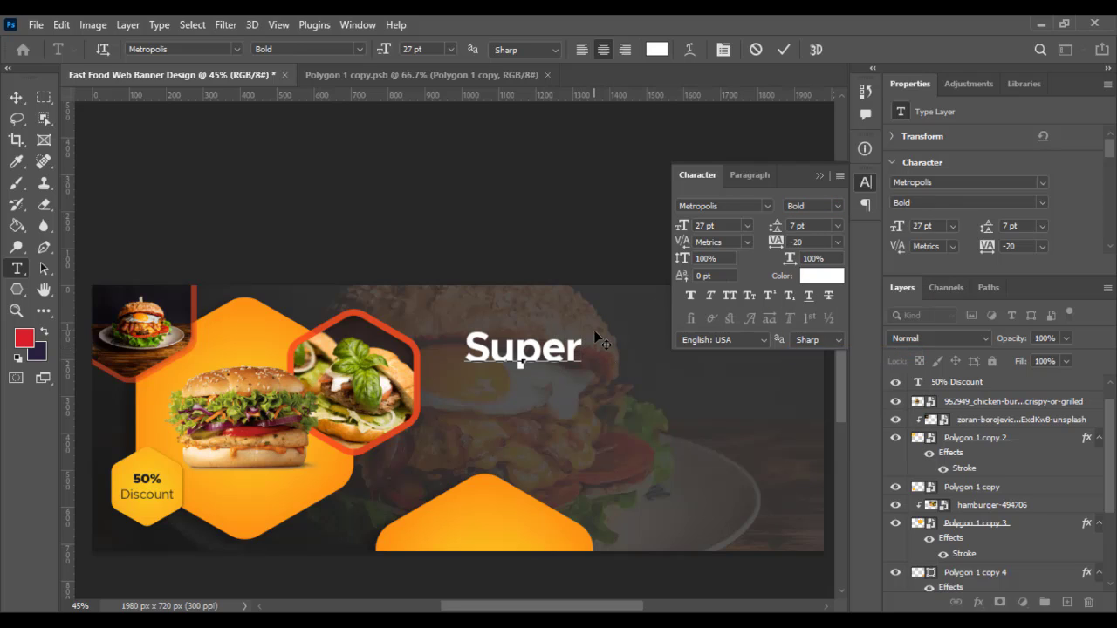
Duplicate the "Super" heading directly below itself and change the copy's text to "Delicious".
{"action": "left_click", "coordinate": [820, 177]}
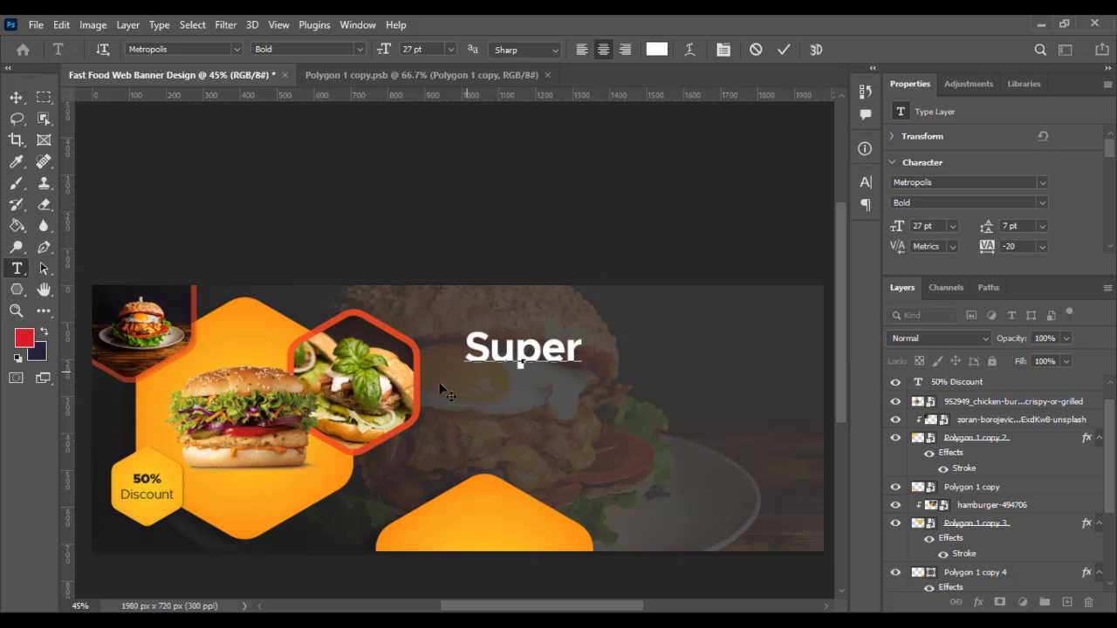
{"action": "scroll", "coordinate": [444, 386], "scroll_direction": "up", "scroll_amount": 1}
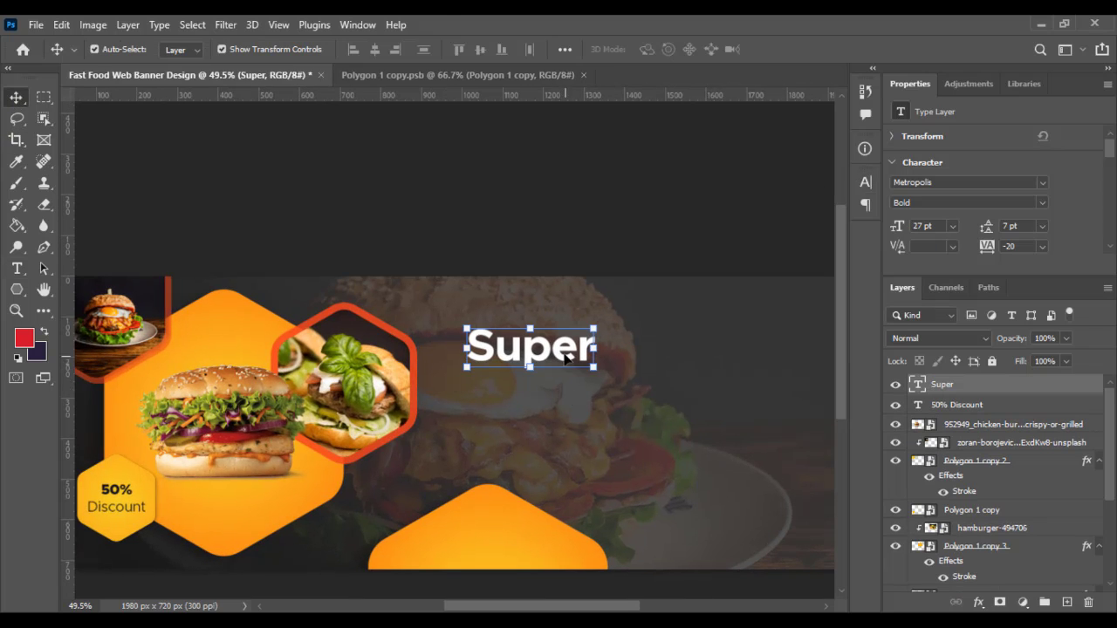
{"action": "left_click_drag", "start_coordinate": [556, 390], "coordinate": [564, 407]}
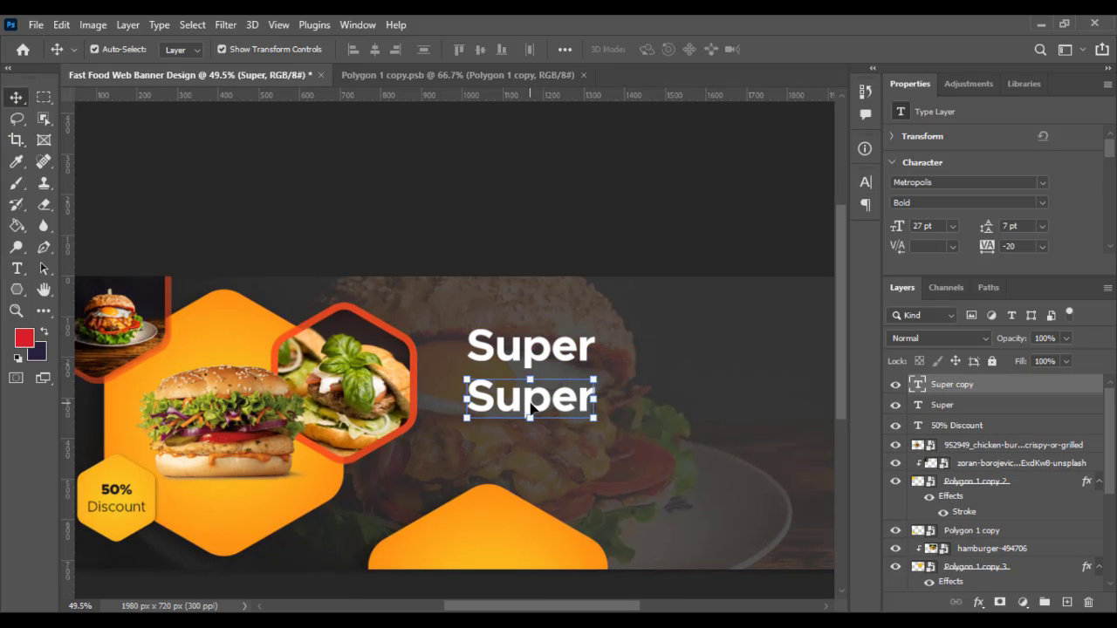
{"action": "double_click", "coordinate": [534, 407]}
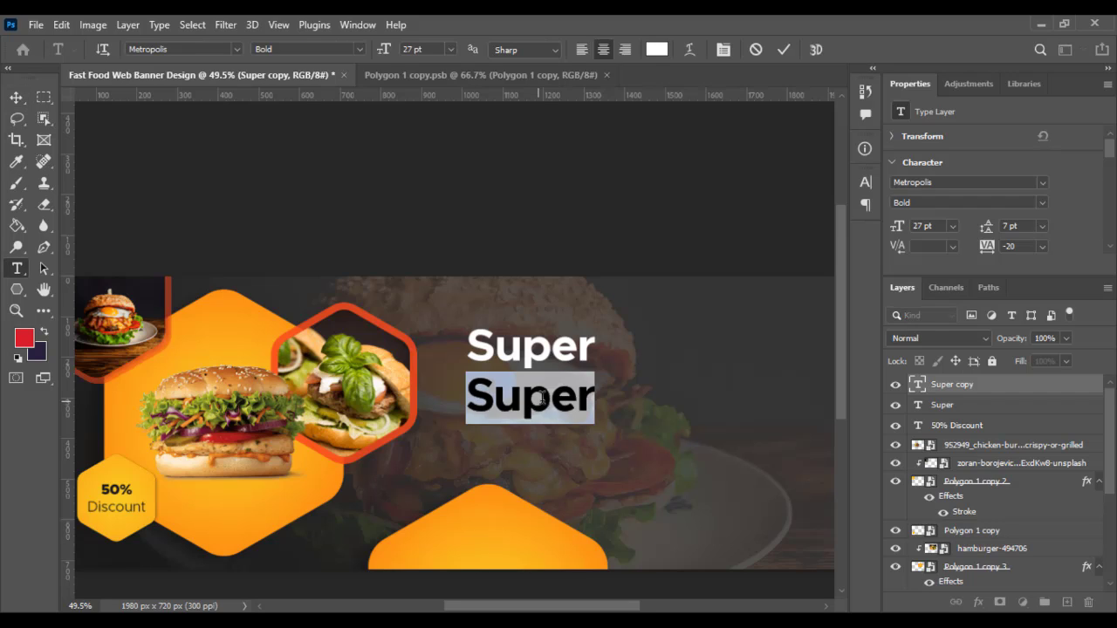
{"action": "type", "text": "De"}
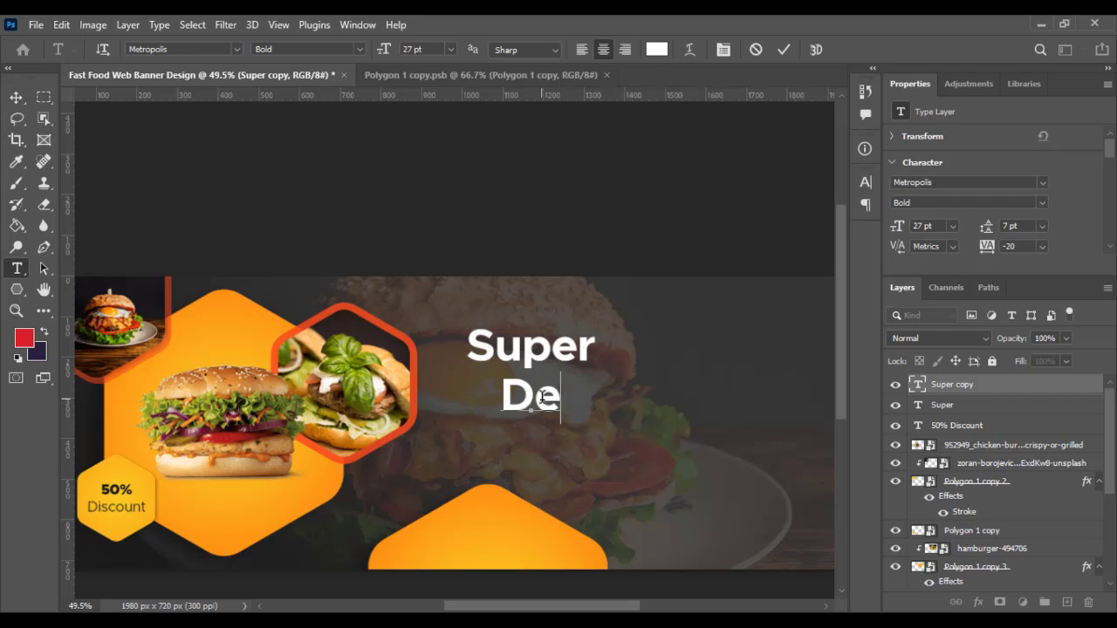
{"action": "type", "text": "lici"}
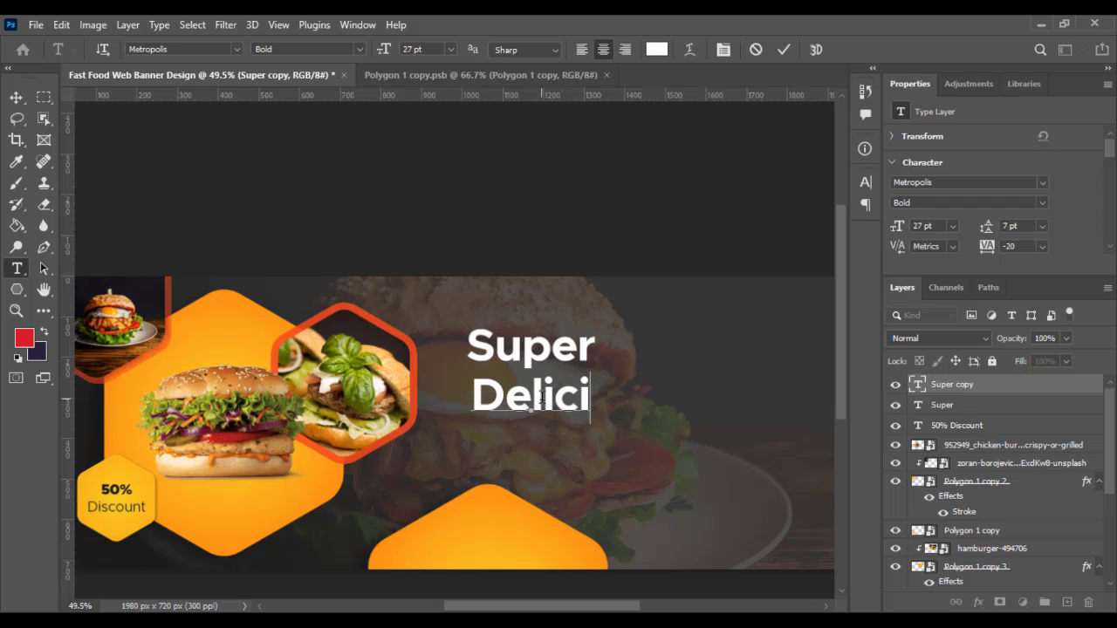
{"action": "type", "text": "ous"}
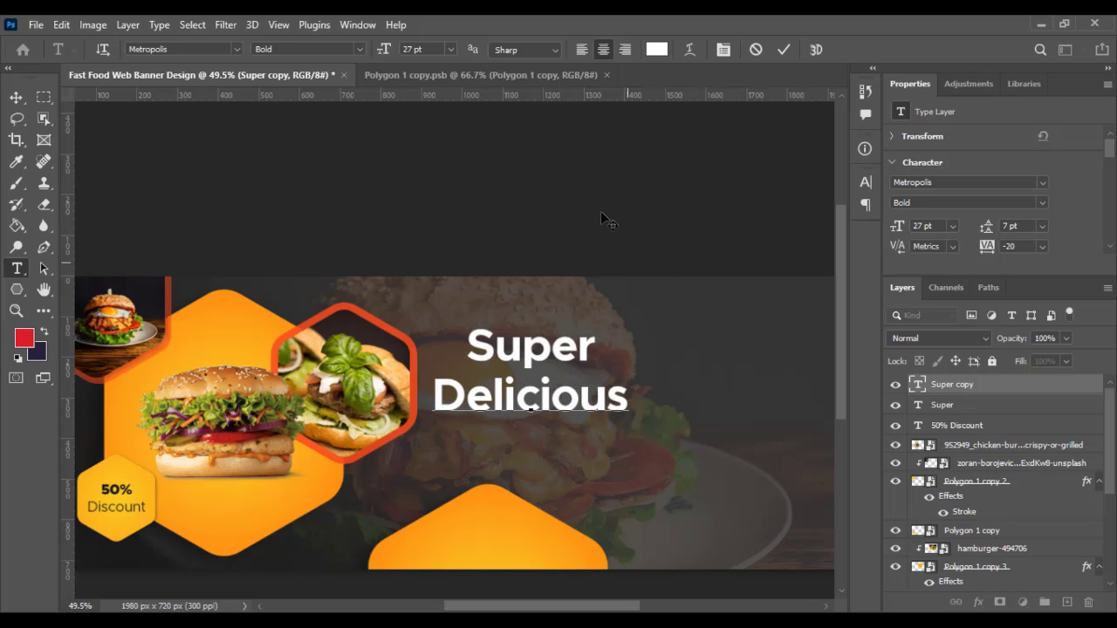
{"action": "left_click", "coordinate": [16, 97]}
Duplicate the "Delicious" line directly below itself and change the copy's text to "Burger".
{"action": "left_click_drag", "start_coordinate": [582, 410], "coordinate": [576, 454]}
{"action": "double_click", "coordinate": [513, 432]}
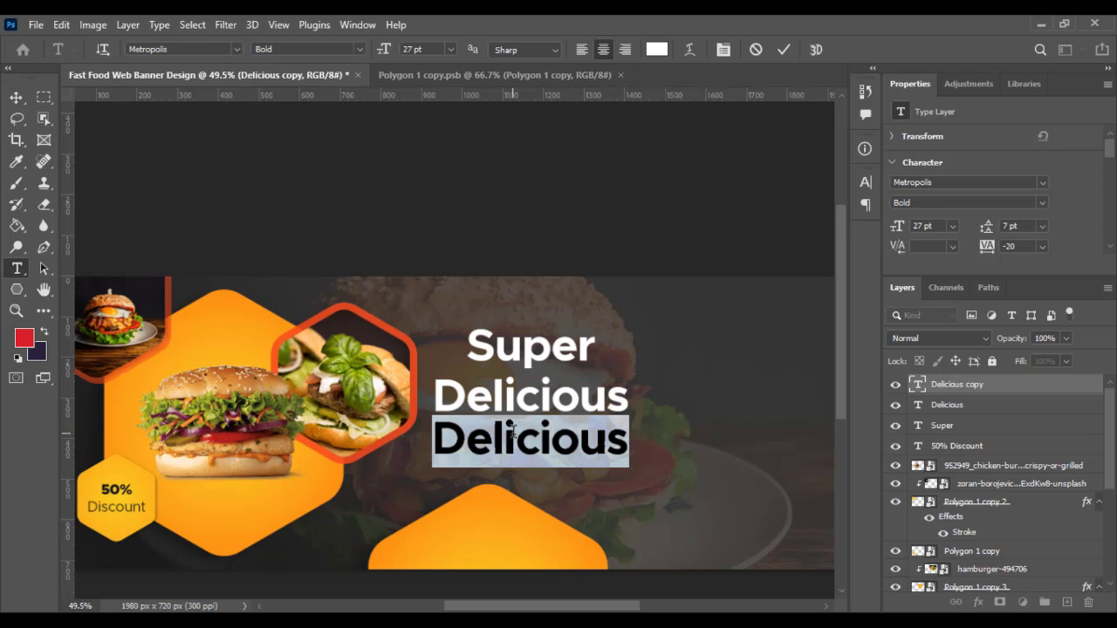
{"action": "type", "text": "Burgf"}
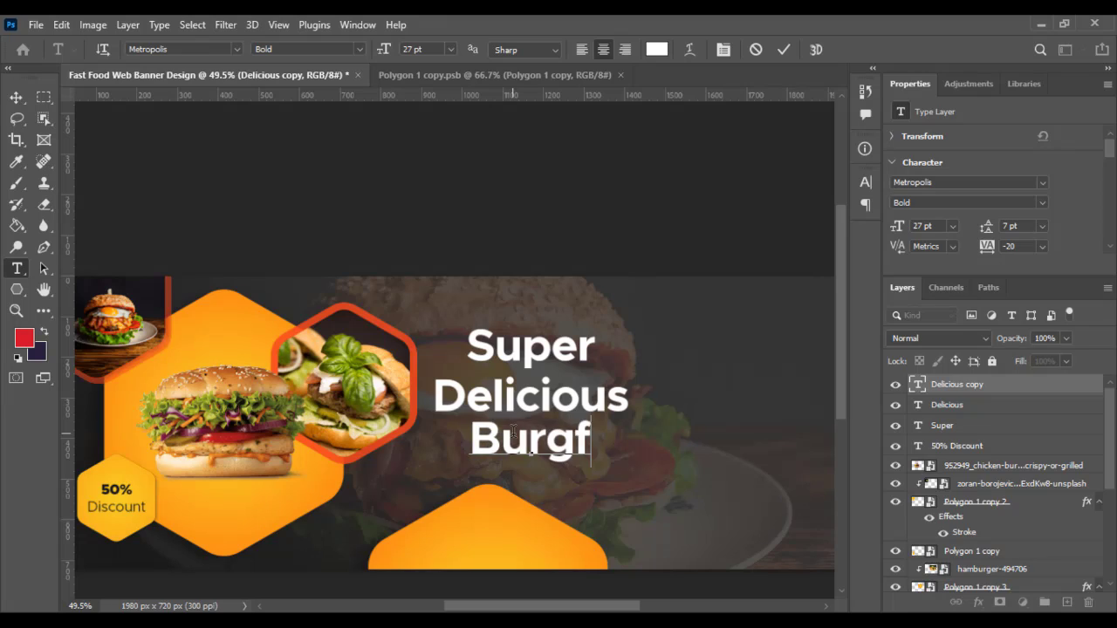
{"action": "key", "text": "BackSpace"}
{"action": "type", "text": "er"}
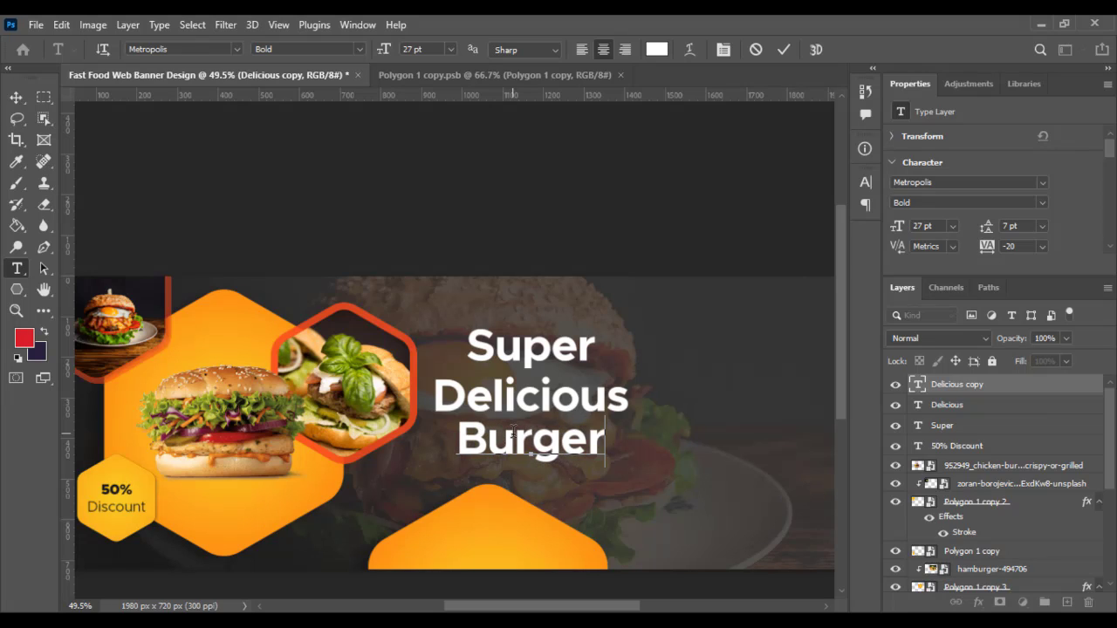
{"action": "left_click", "coordinate": [16, 96]}
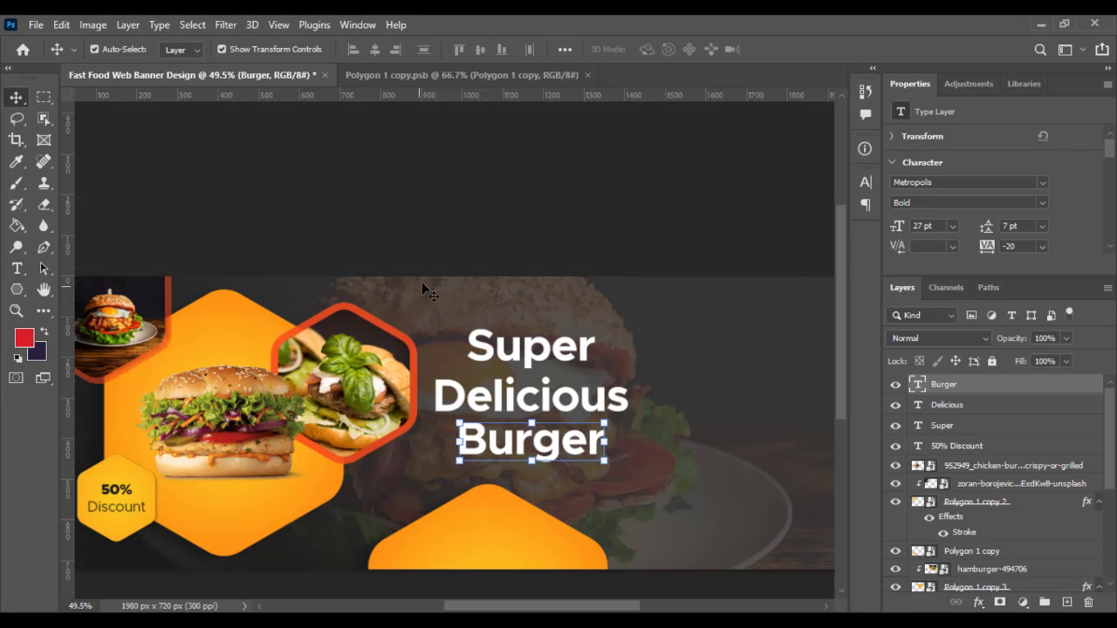
Add an "s" to the third headline line so that it reads "Burgers".
{"action": "left_click", "coordinate": [16, 268]}
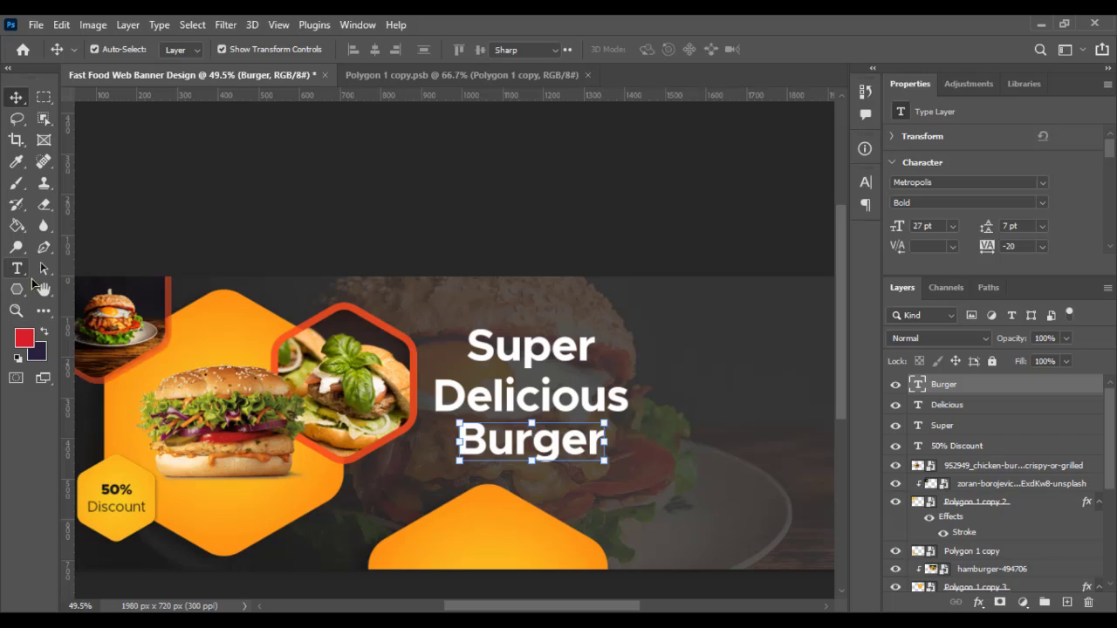
{"action": "left_click", "coordinate": [602, 440]}
{"action": "type", "text": "s"}
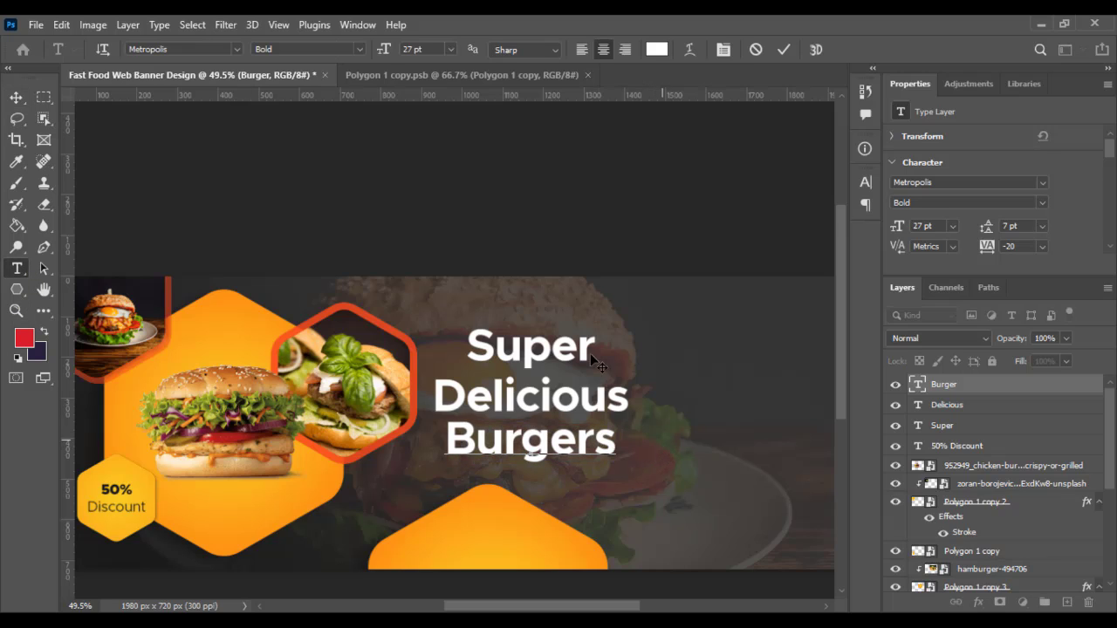
{"action": "left_click", "coordinate": [16, 97]}
{"action": "left_click", "coordinate": [559, 403]}
{"action": "double_click", "coordinate": [559, 403]}
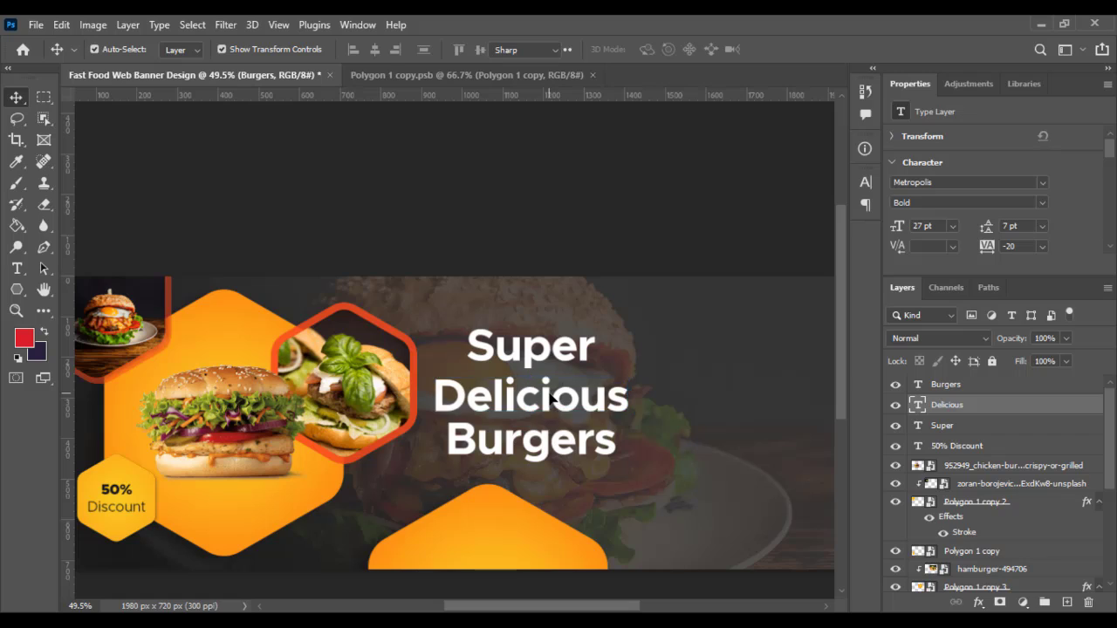
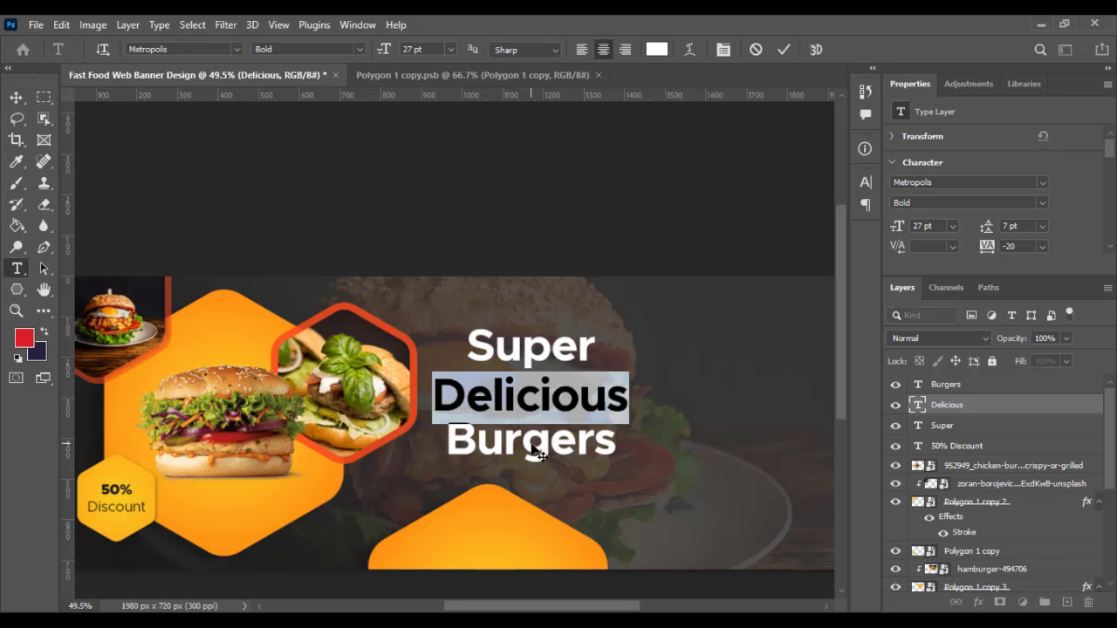
{"action": "left_click", "coordinate": [15, 97]}
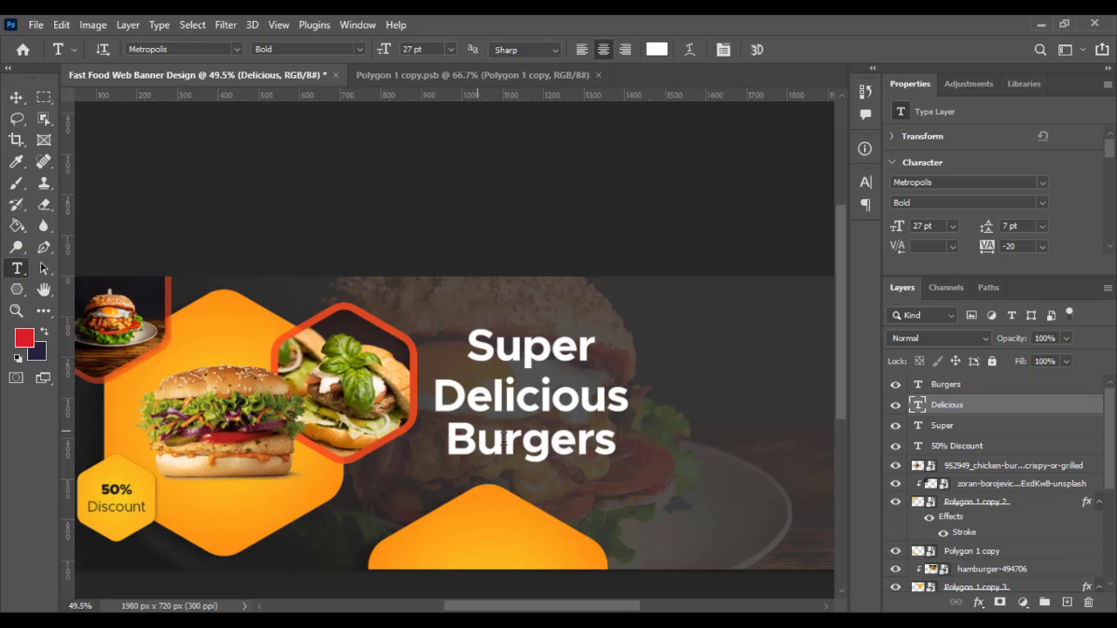
Retype the third headline line in capitals as "BURGER".
{"action": "left_click_drag", "start_coordinate": [476, 437], "coordinate": [618, 445]}
{"action": "type", "text": "URGER"}
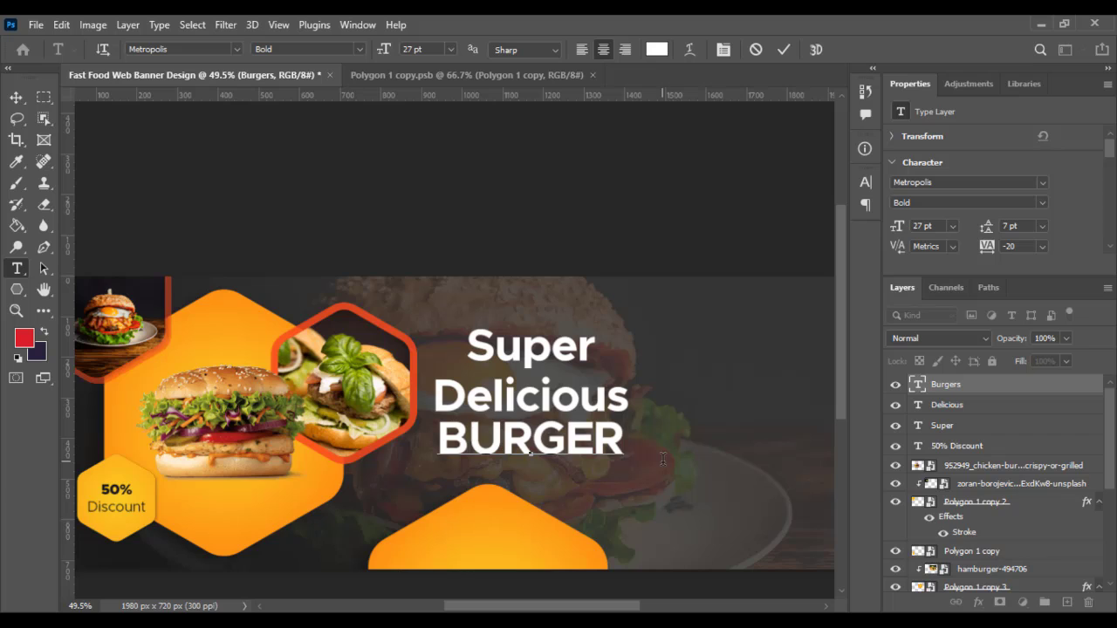
{"action": "left_click", "coordinate": [15, 97]}
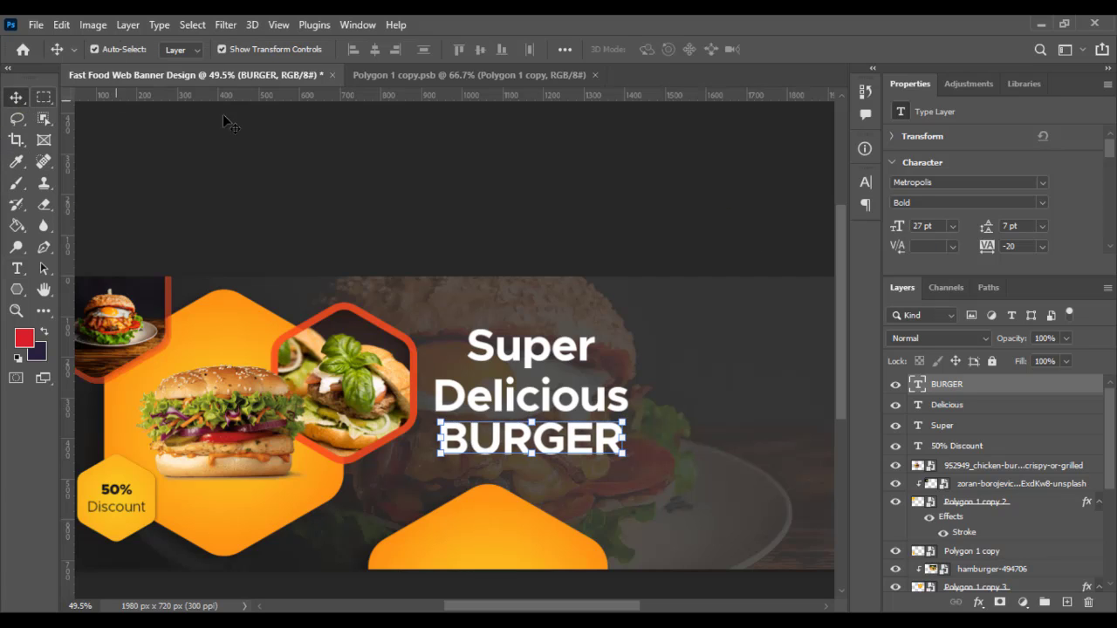
Scale the "Delicious" line down to about 54% and place it just above "BURGER", aligned with that word's right end.
{"action": "scroll", "coordinate": [441, 325], "scroll_direction": "up", "scroll_amount": 2}
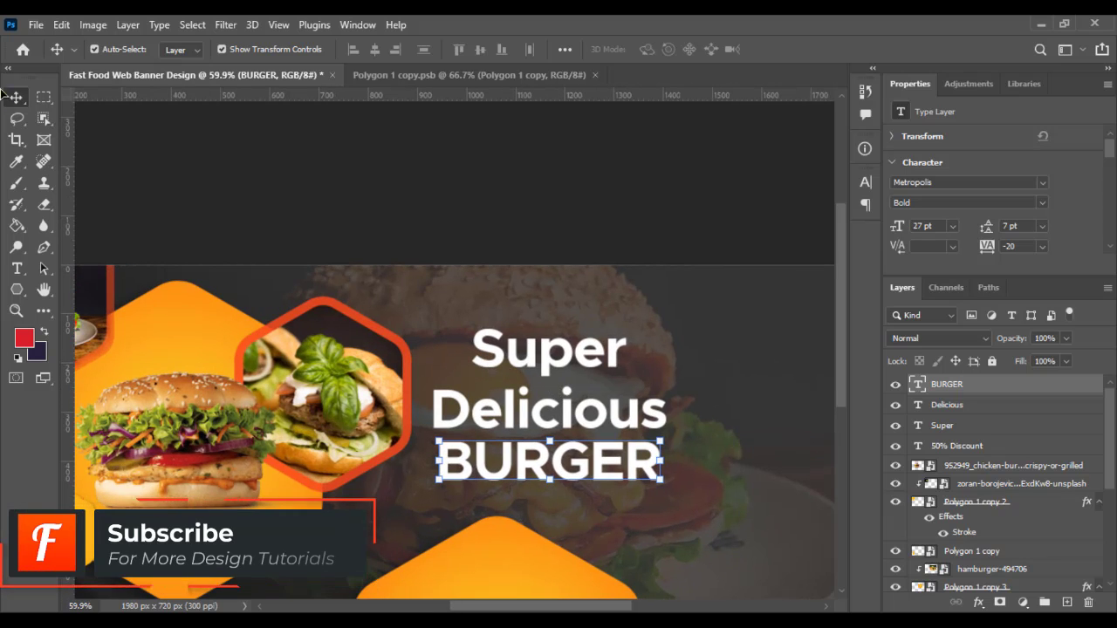
{"action": "left_click", "coordinate": [550, 415]}
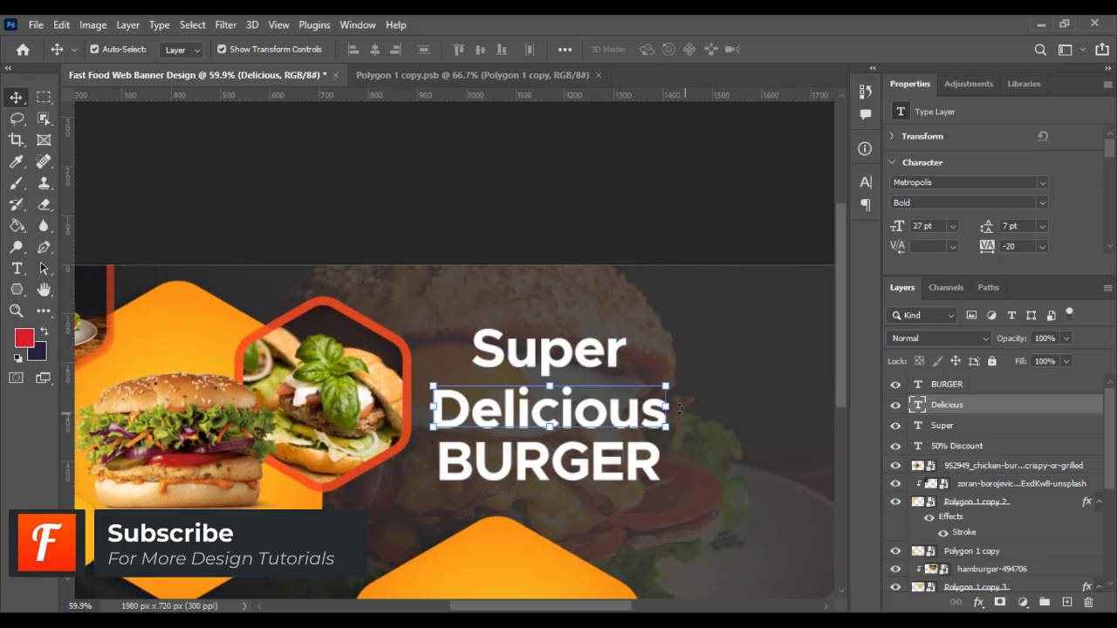
{"action": "key", "text": "ctrl+t"}
{"action": "left_click_drag", "start_coordinate": [667, 409], "coordinate": [630, 417]}
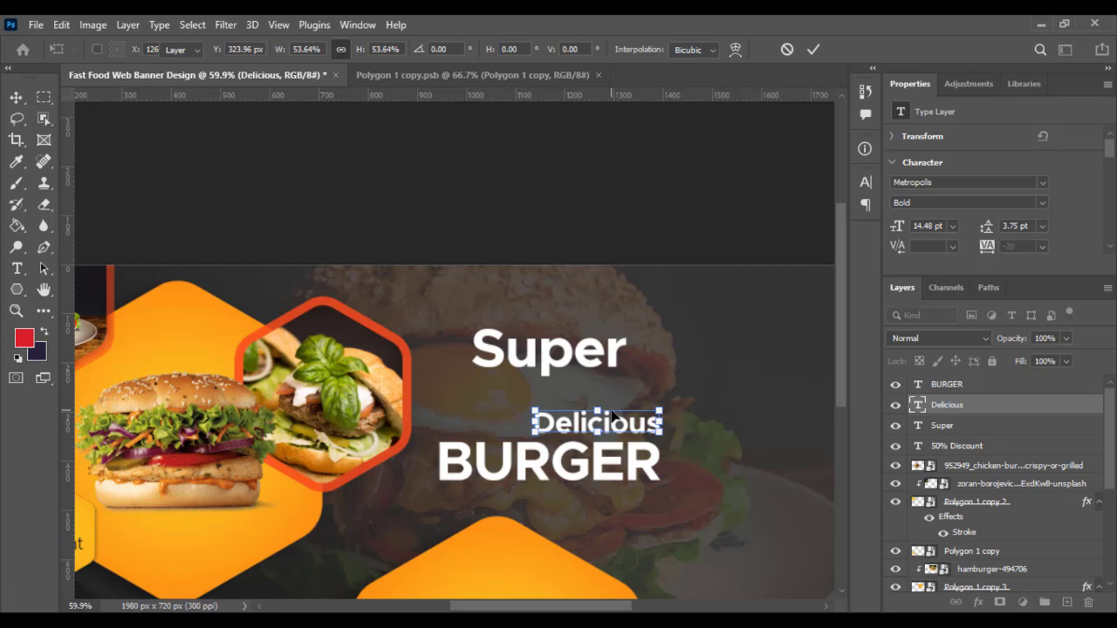
{"action": "key", "text": "Return"}
{"action": "key", "text": "ctrl+t"}
{"action": "key", "text": "Return"}
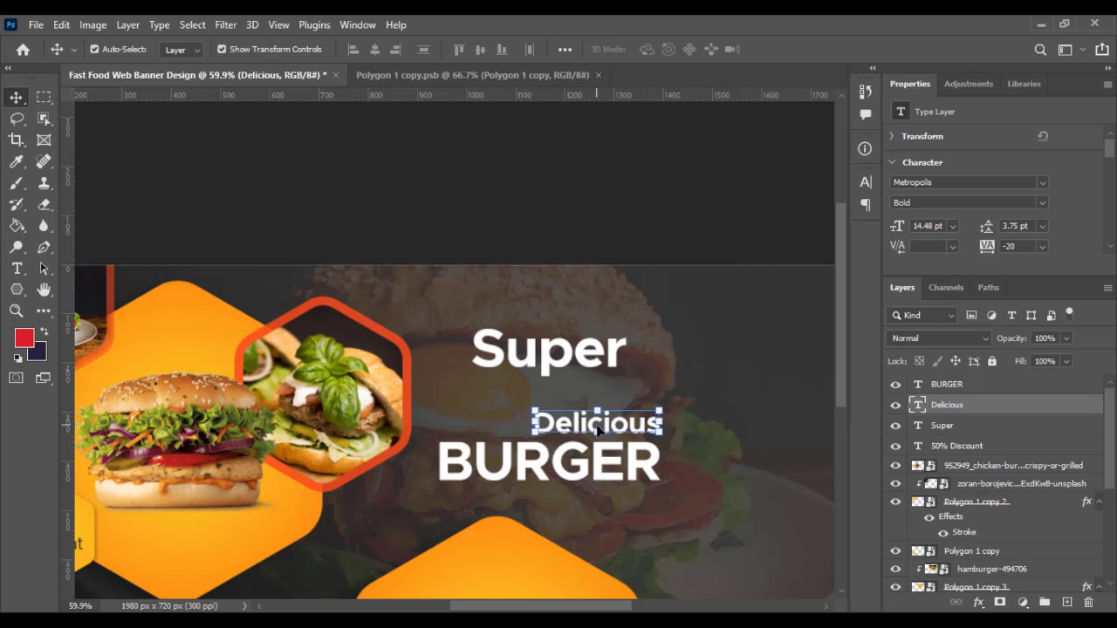
Set the font style of the "Delicious" line to Regular.
{"action": "scroll", "coordinate": [582, 425], "scroll_direction": "up", "scroll_amount": 2}
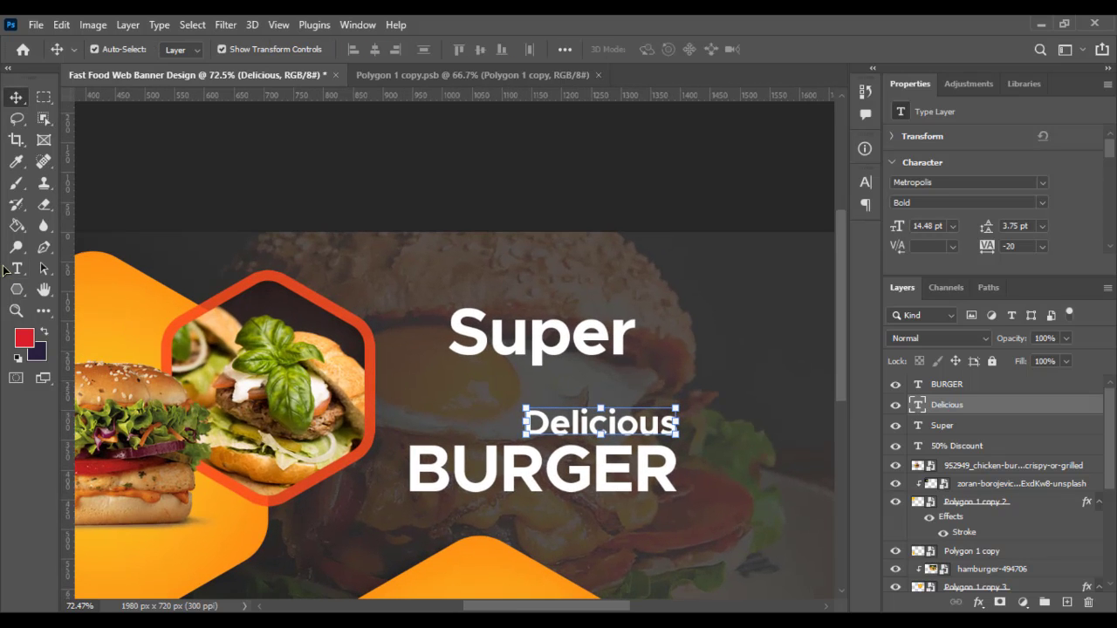
{"action": "key", "text": "t"}
{"action": "left_click", "coordinate": [536, 424]}
{"action": "key", "text": "ctrl+a"}
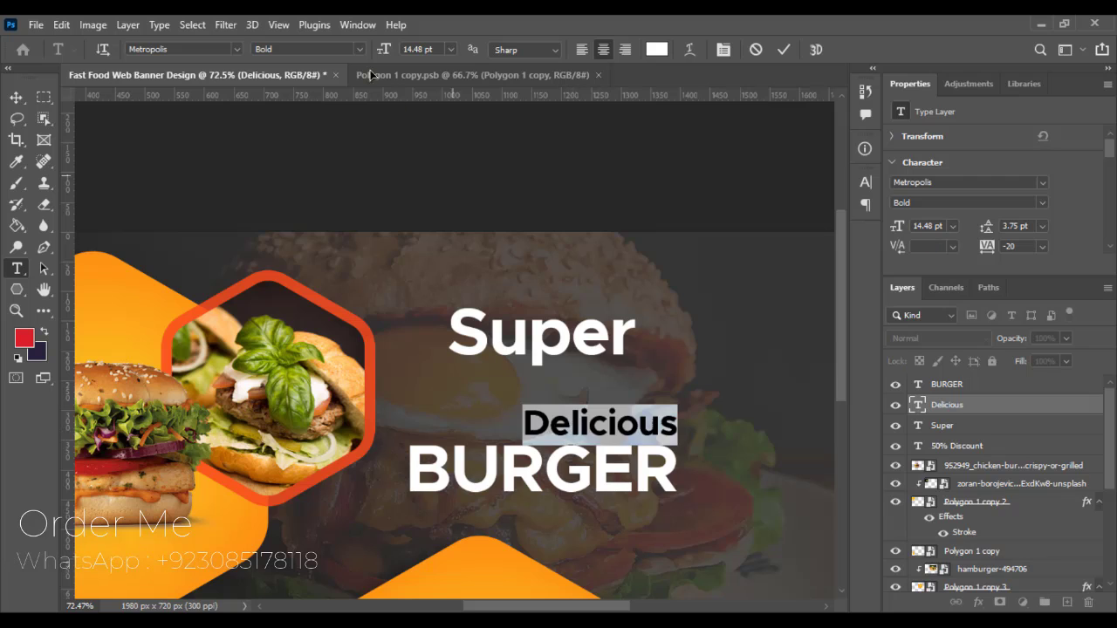
{"action": "left_click", "coordinate": [365, 50]}
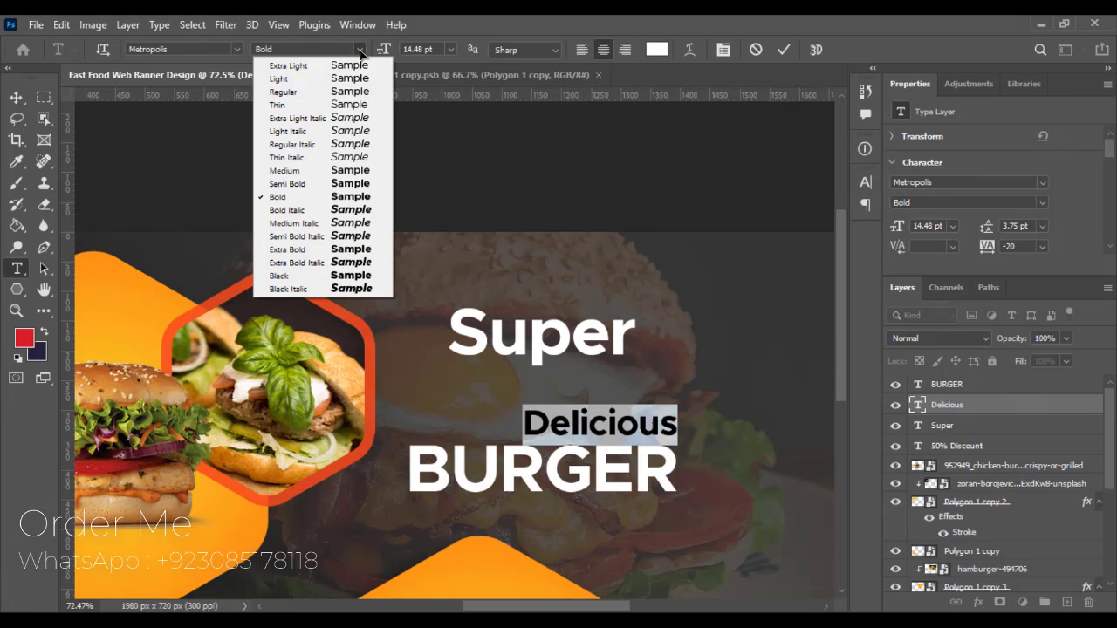
{"action": "left_click", "coordinate": [309, 93]}
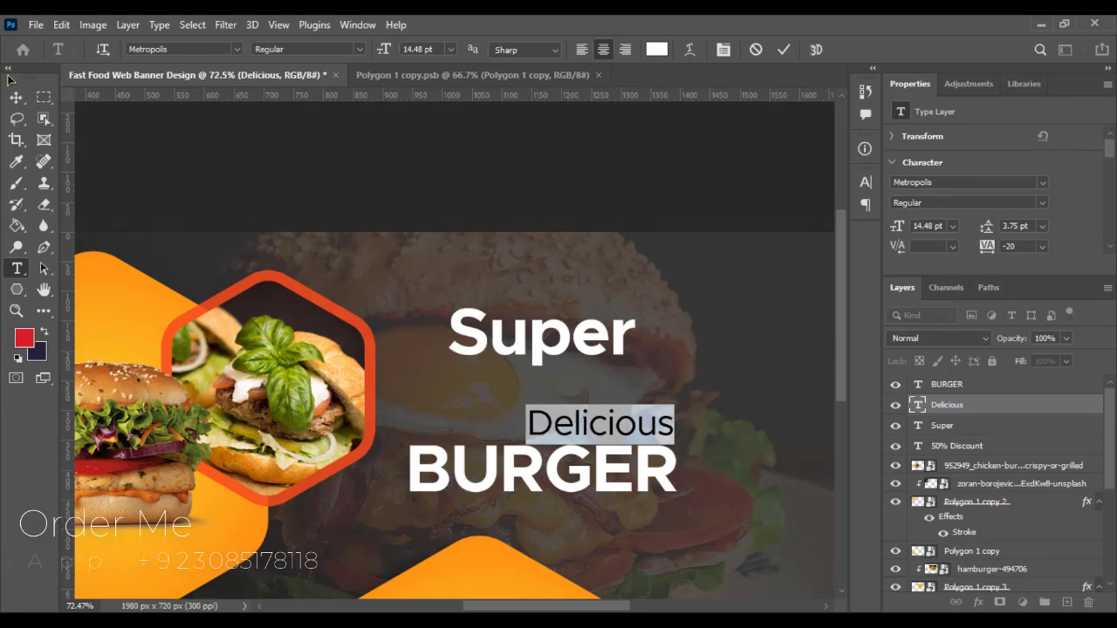
{"action": "left_click", "coordinate": [15, 98]}
Scale the "Super" heading down to about 58% and place it before "Delicious", aligned with the left end of "BURGER".
{"action": "double_click", "coordinate": [506, 343]}
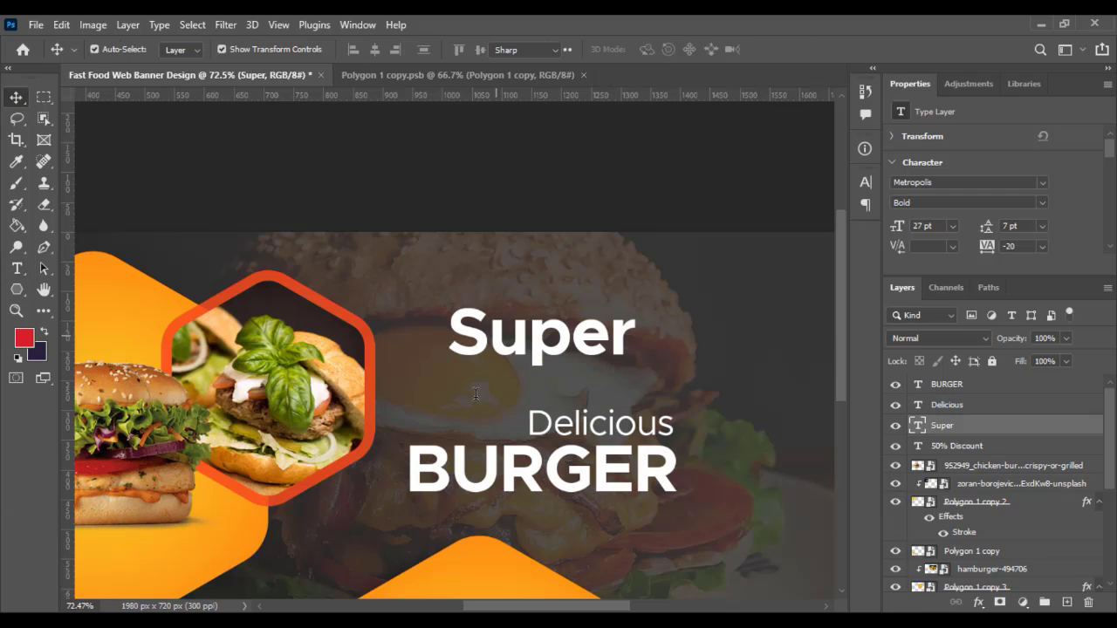
{"action": "scroll", "coordinate": [464, 413], "scroll_direction": "up", "scroll_amount": 1}
{"action": "left_click", "coordinate": [41, 118]}
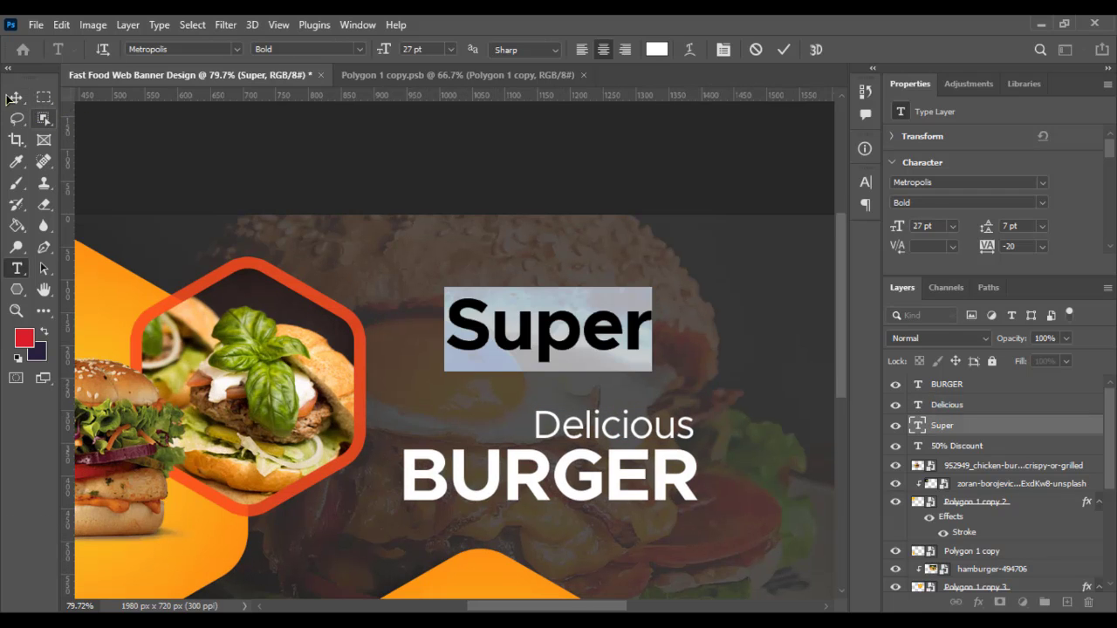
{"action": "left_click", "coordinate": [11, 67]}
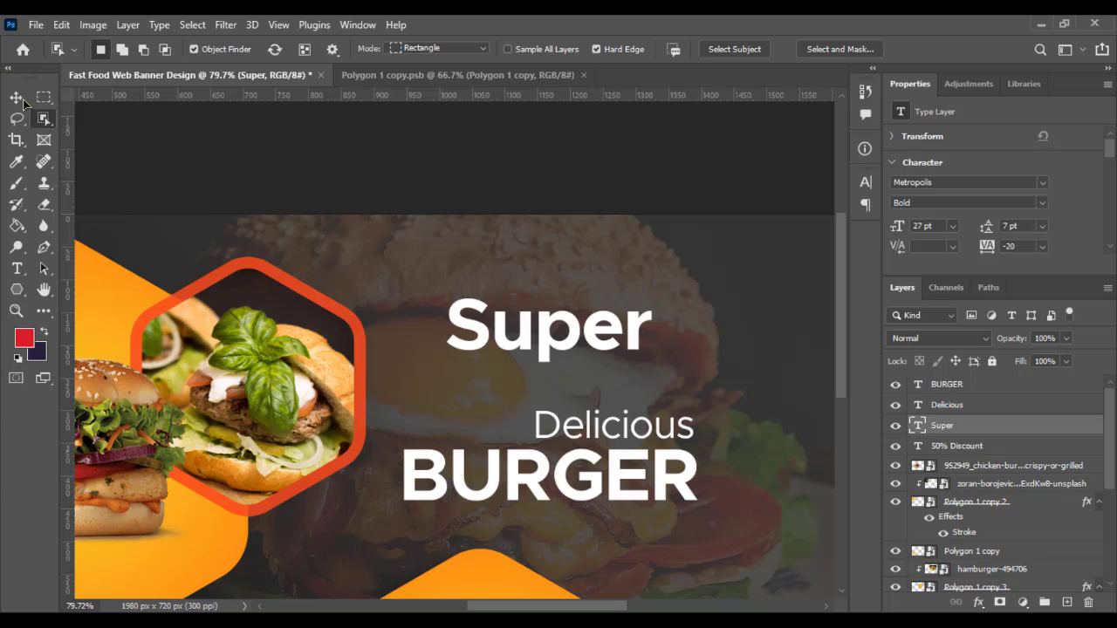
{"action": "left_click", "coordinate": [15, 97]}
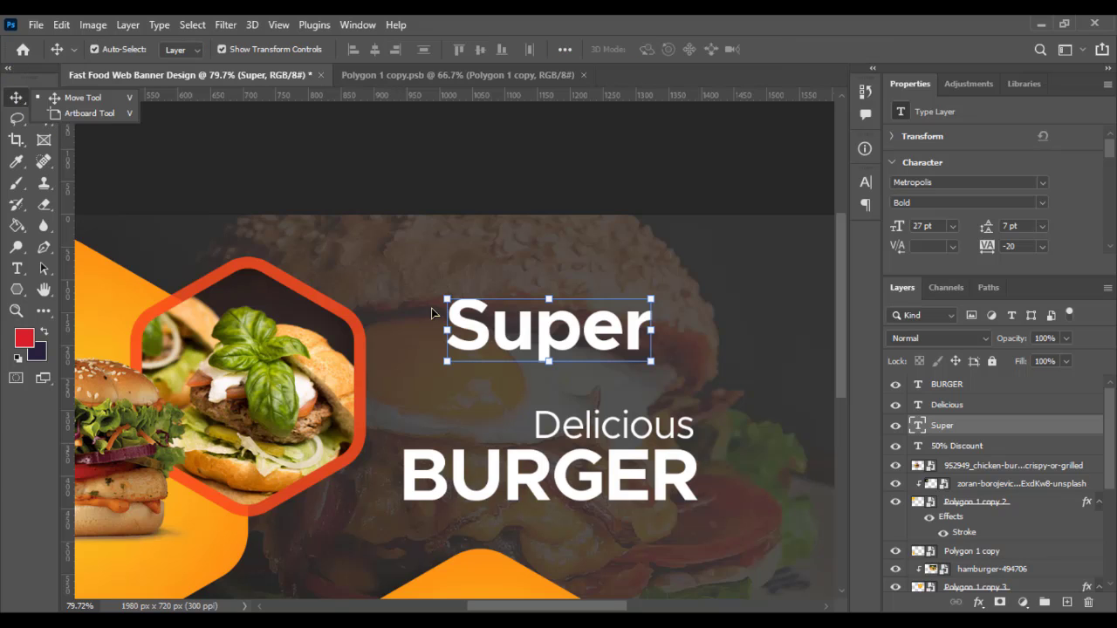
{"action": "left_click_drag", "start_coordinate": [466, 338], "coordinate": [434, 386]}
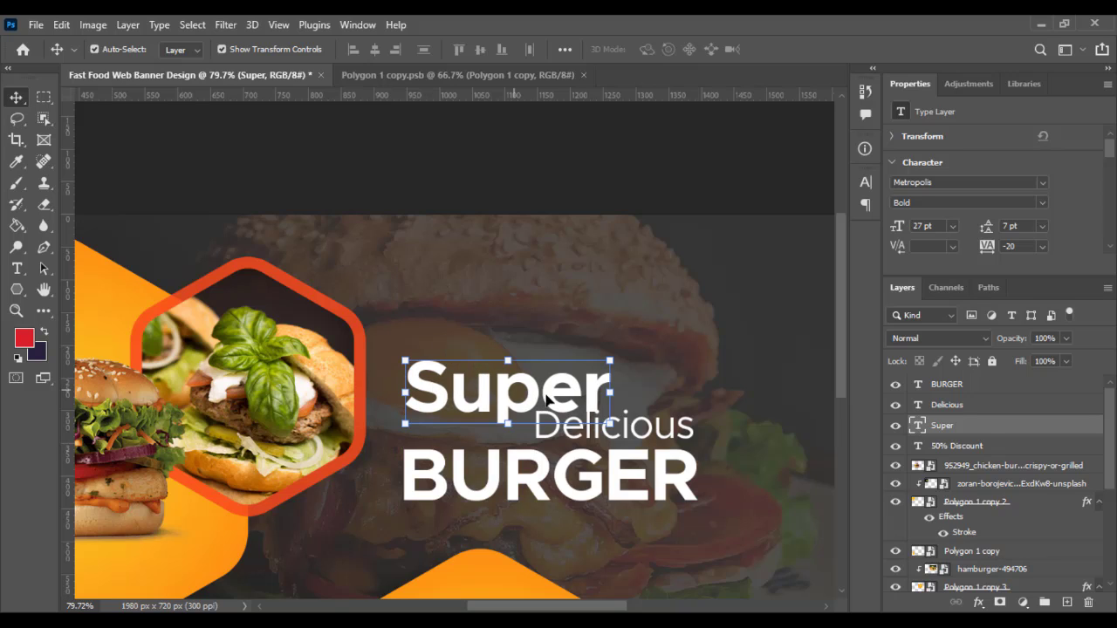
{"action": "left_click_drag", "start_coordinate": [610, 395], "coordinate": [539, 394]}
{"action": "left_click_drag", "start_coordinate": [524, 395], "coordinate": [520, 423]}
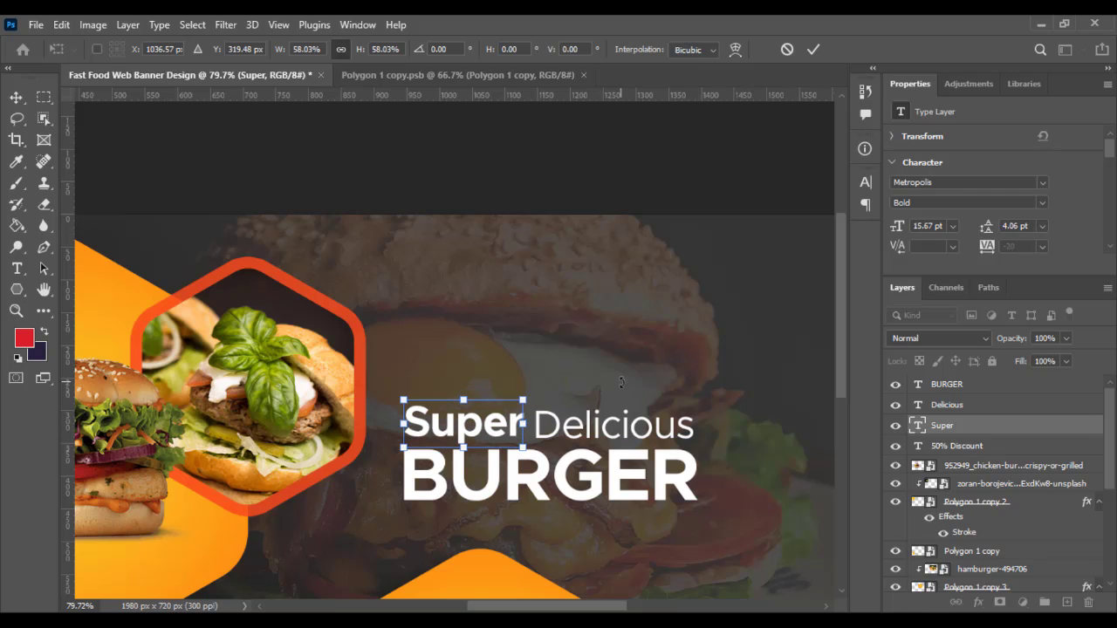
{"action": "key", "text": "Return"}
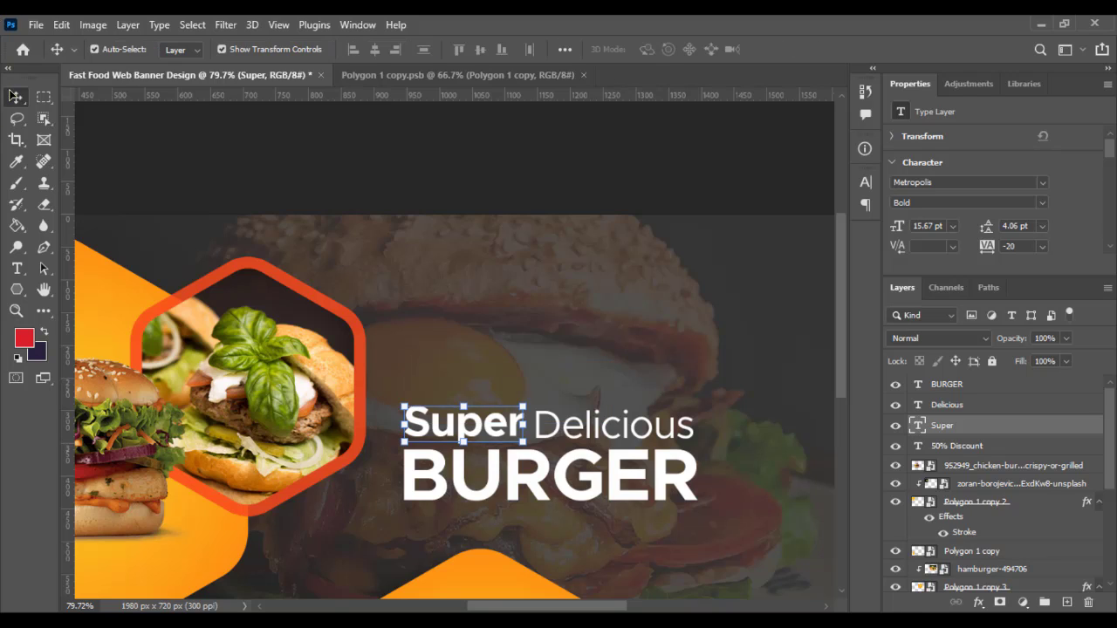
{"action": "left_click", "coordinate": [17, 269]}
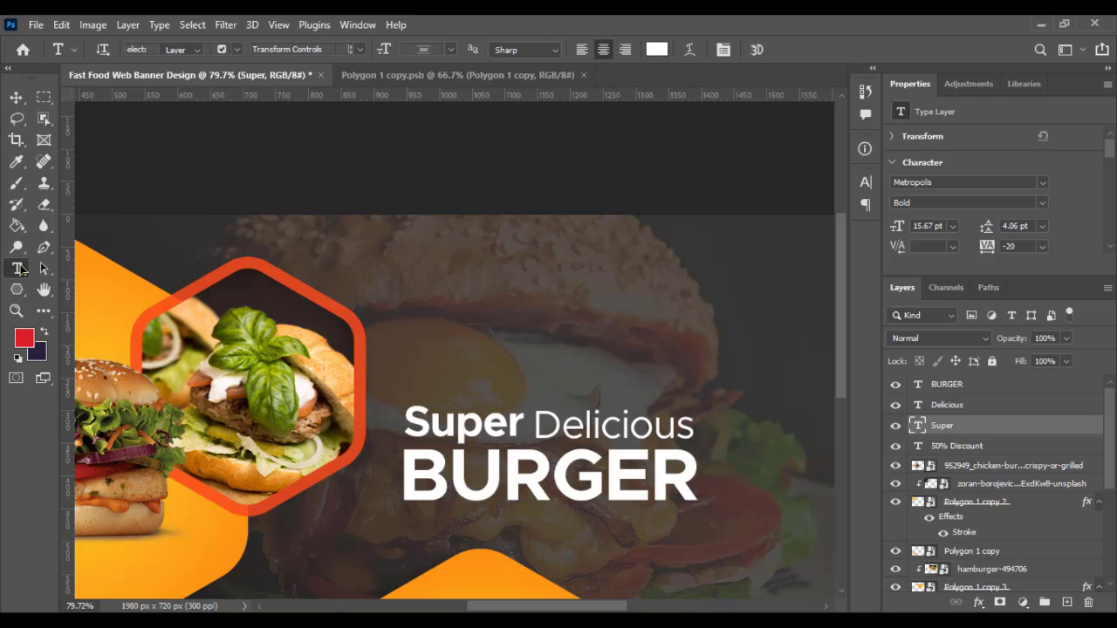
{"action": "left_click", "coordinate": [14, 97]}
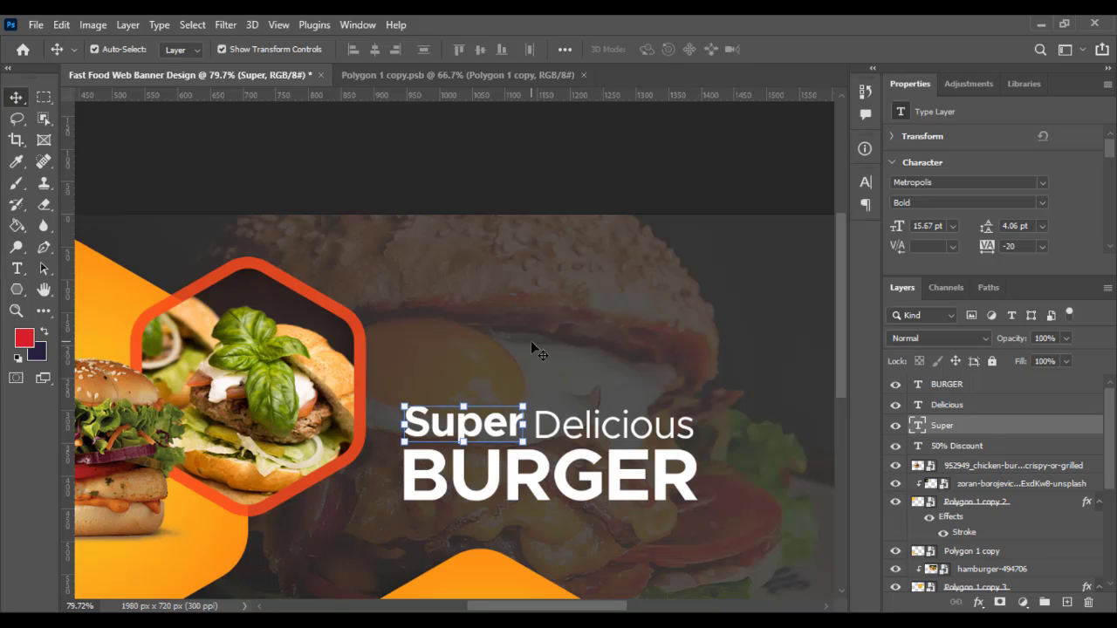
Add a white "BEST DEAL" text line near "BURGER" in Metropolis with the font style set to Thin.
{"action": "left_click", "coordinate": [18, 269]}
{"action": "left_click", "coordinate": [461, 534]}
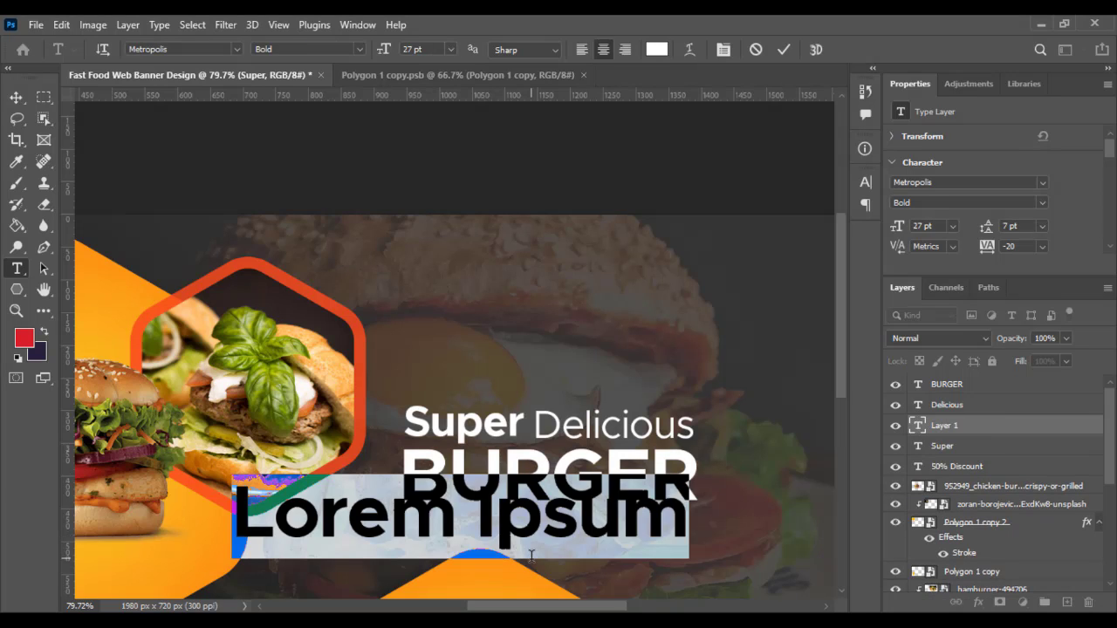
{"action": "type", "text": "BEST "}
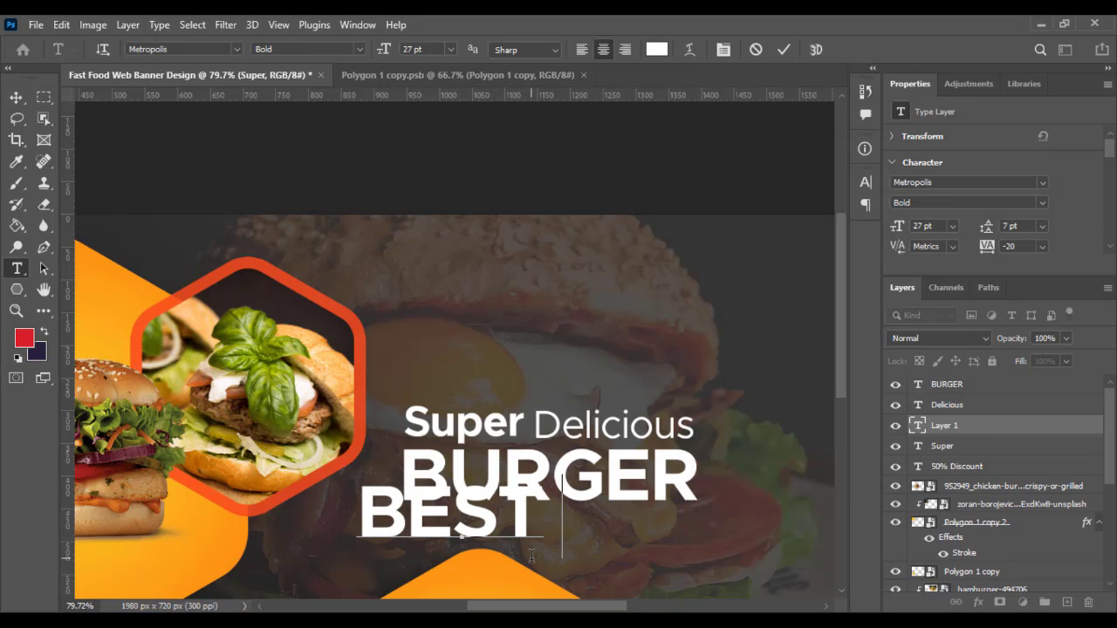
{"action": "type", "text": "DEAL"}
{"action": "key", "text": "ctrl+a"}
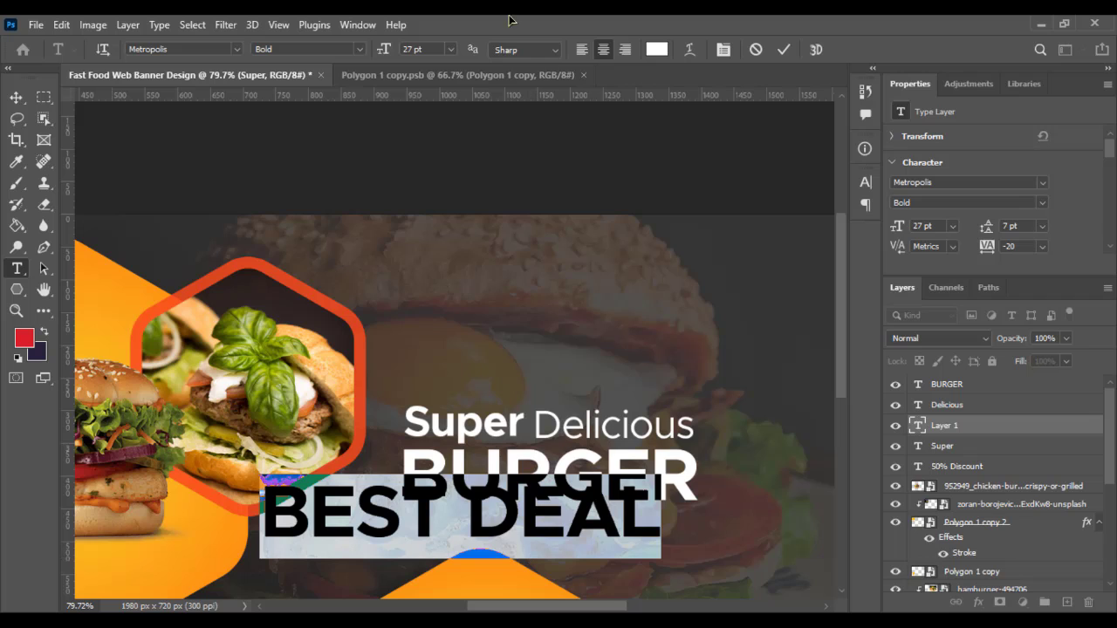
{"action": "left_click", "coordinate": [354, 52]}
{"action": "left_click", "coordinate": [319, 101]}
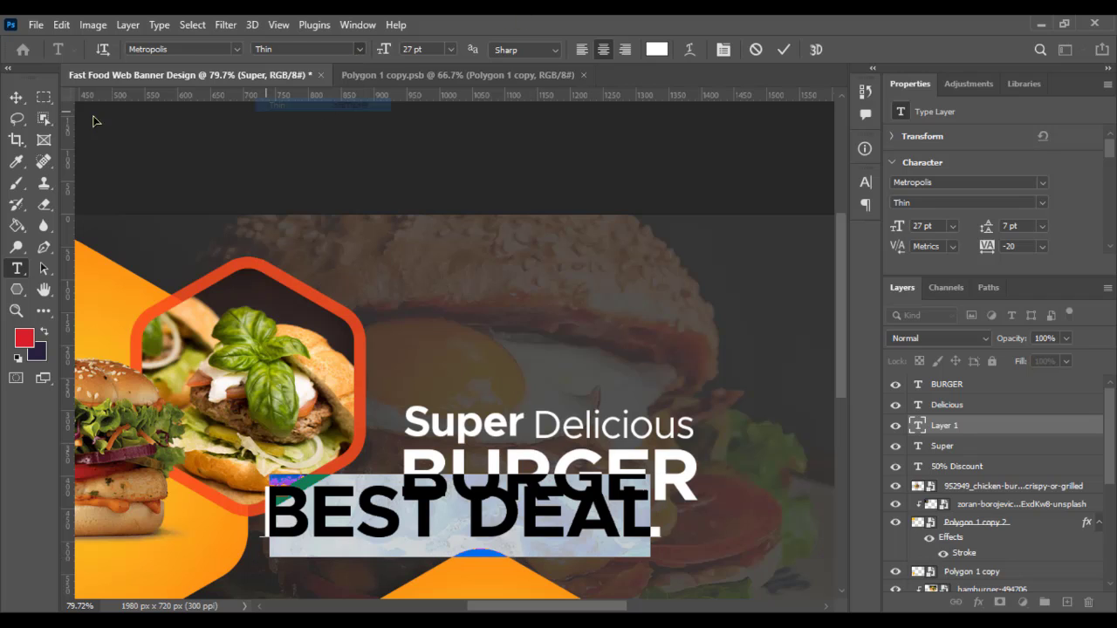
{"action": "key", "text": "ctrl+Return"}
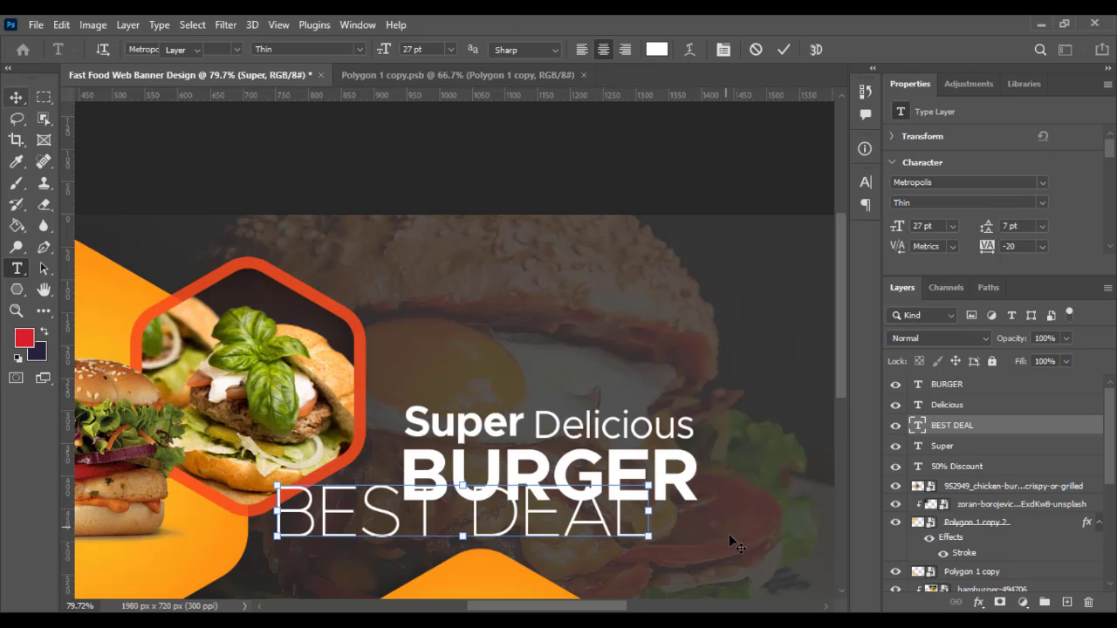
Scale the "BEST DEAL" line down to about 12.5 pt and place it just below "BURGER".
{"action": "key", "text": "v"}
{"action": "key", "text": "ctrl+t"}
{"action": "left_click_drag", "start_coordinate": [654, 515], "coordinate": [613, 533]}
{"action": "key", "text": "Return"}
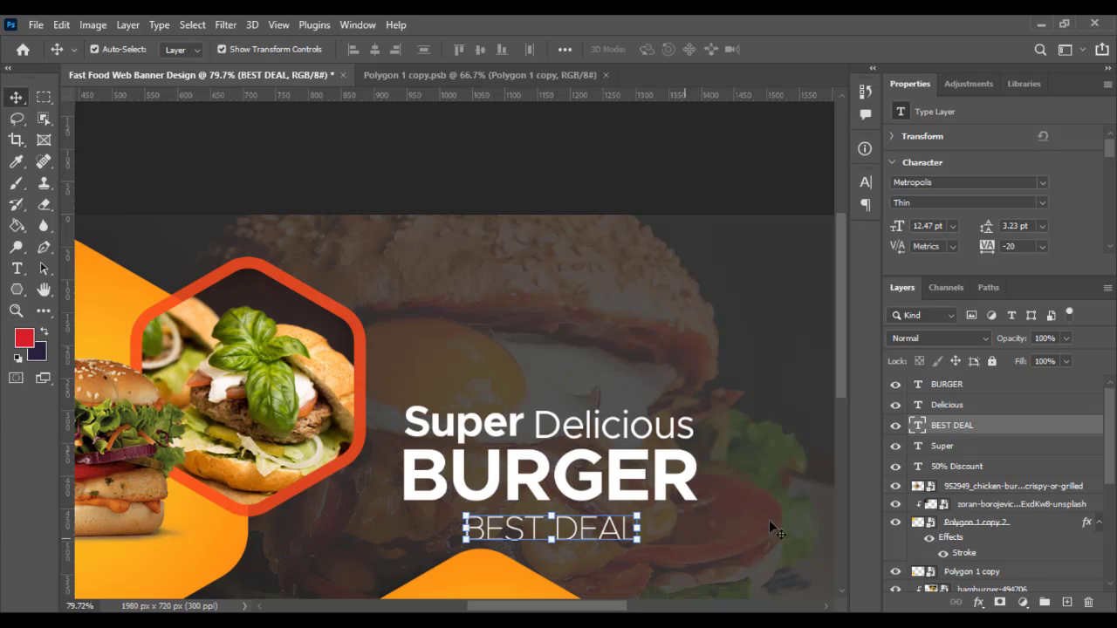
Align the horizontal centers of the "BEST DEAL" and "BURGER" text layers.
{"action": "left_click", "coordinate": [960, 446]}
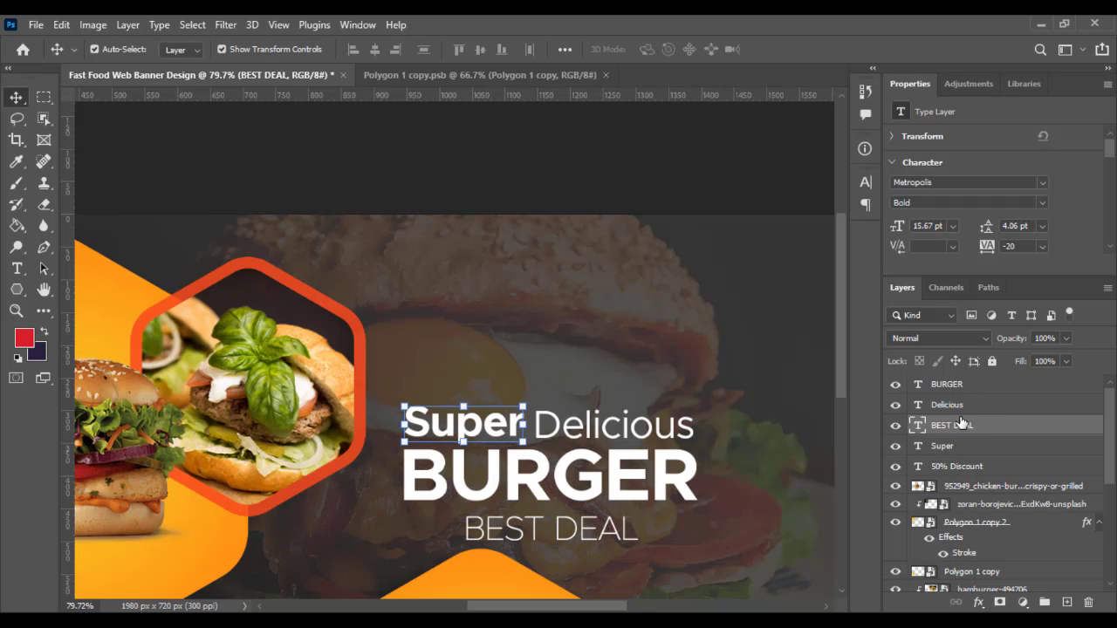
{"action": "left_click", "coordinate": [958, 388], "text": "shift"}
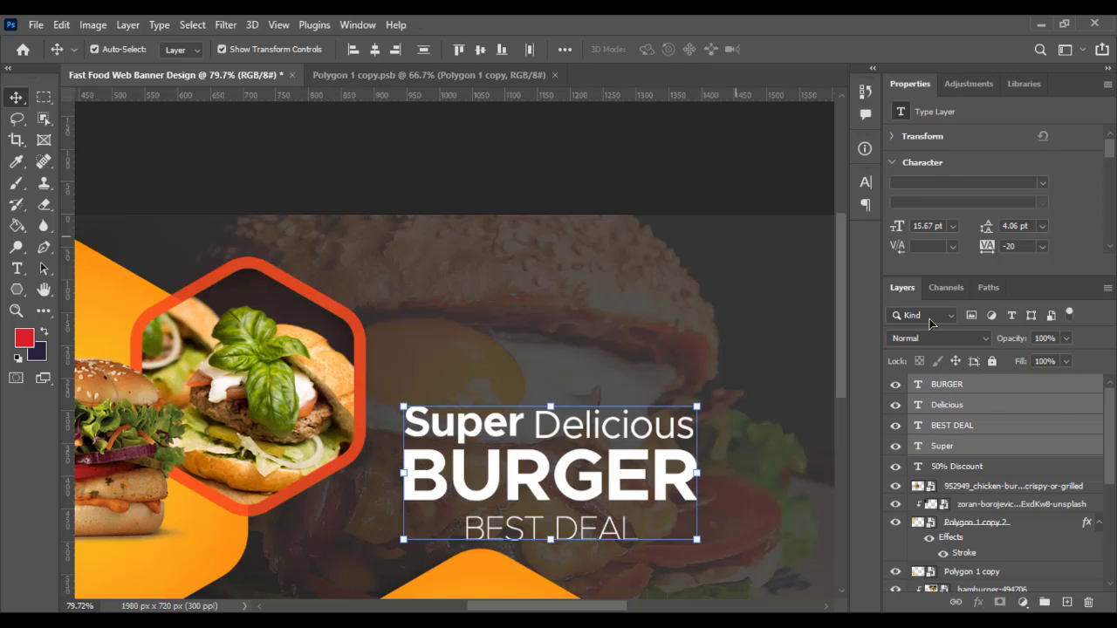
{"action": "left_click", "coordinate": [967, 428]}
{"action": "left_click", "coordinate": [970, 445], "text": "shift"}
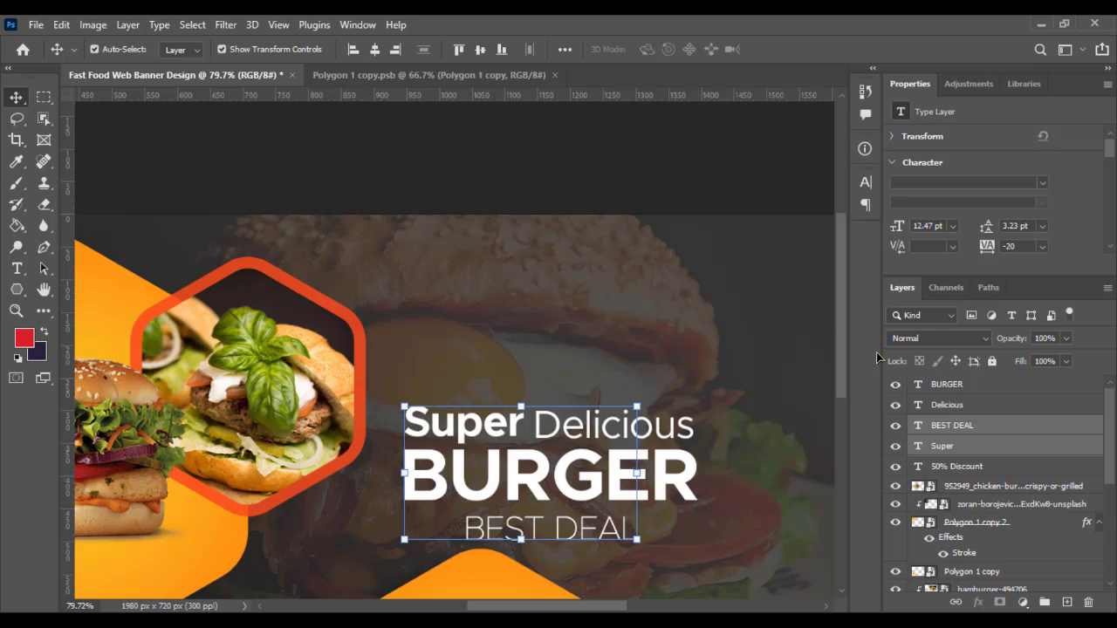
{"action": "left_click", "coordinate": [964, 425]}
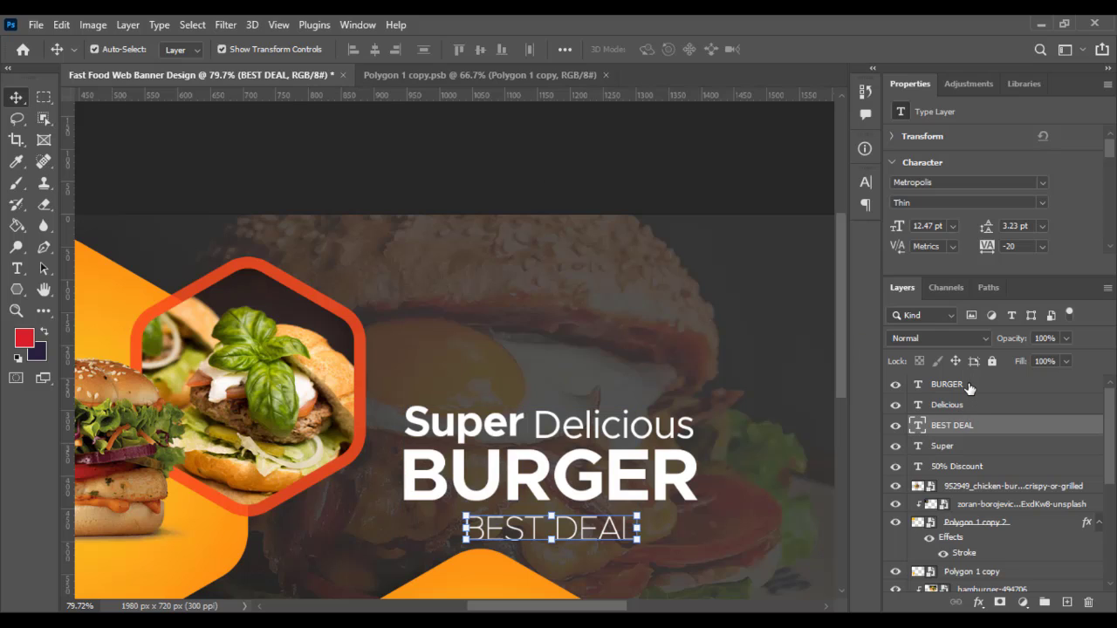
{"action": "left_click", "coordinate": [968, 389], "text": "ctrl"}
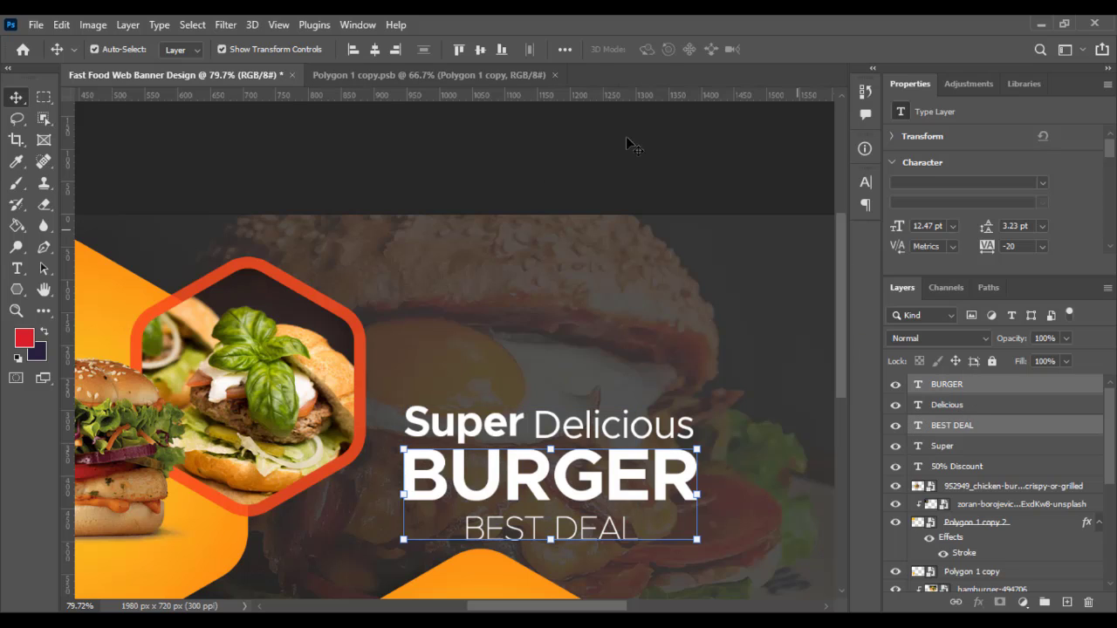
{"action": "left_click", "coordinate": [377, 49]}
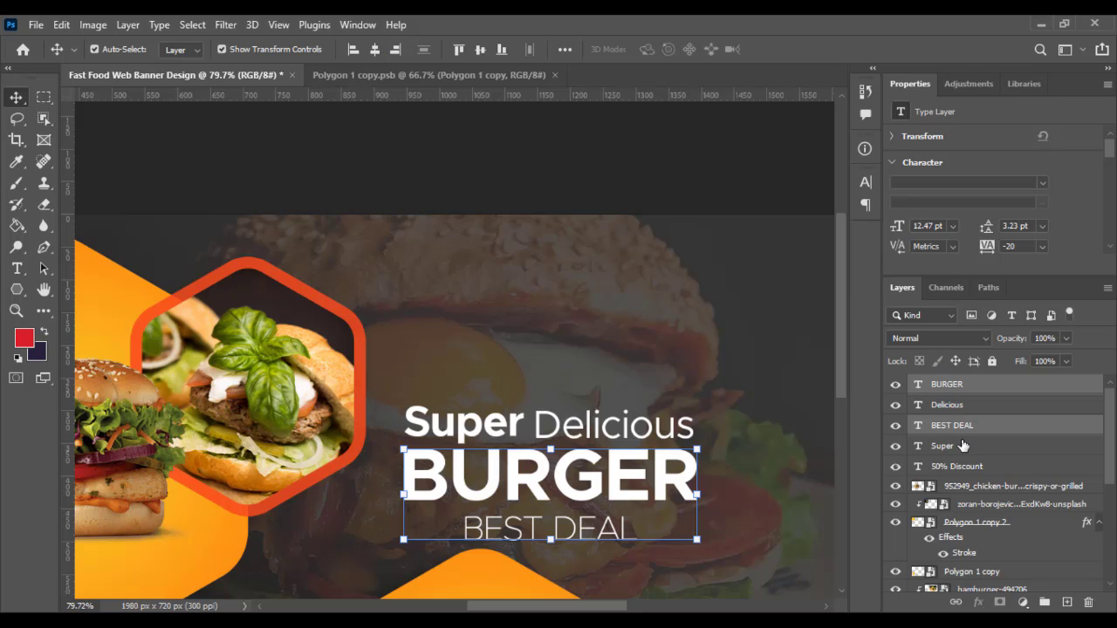
Scale the four headline text layers together to about 146% and move them to the upper right area of the banner.
{"action": "left_click", "coordinate": [963, 446]}
{"action": "left_click", "coordinate": [972, 391], "text": "shift"}
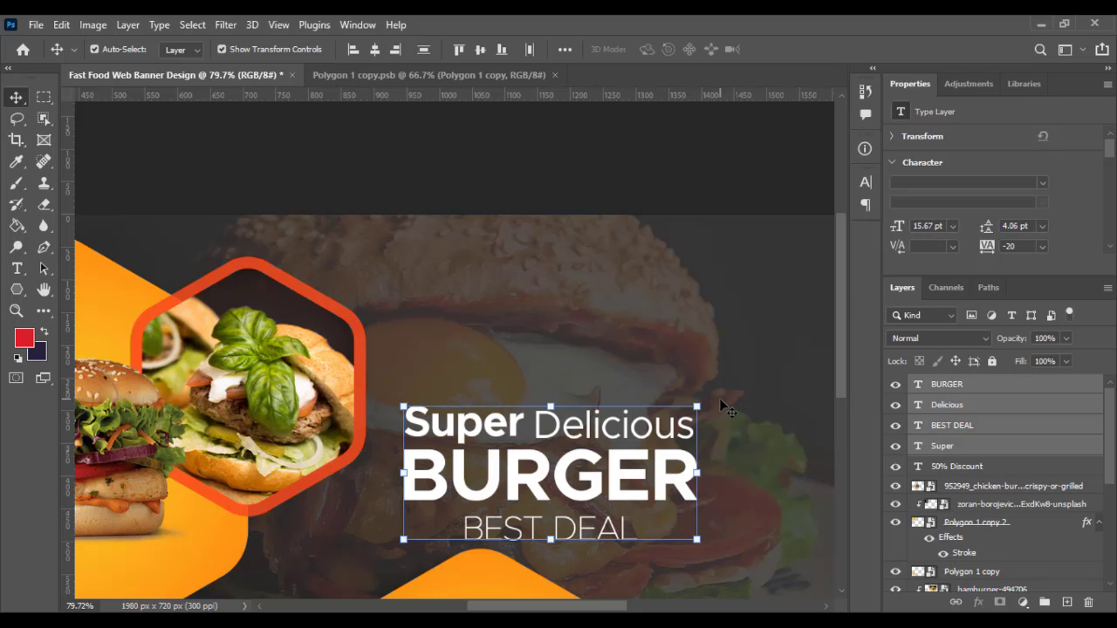
{"action": "left_click_drag", "start_coordinate": [693, 407], "coordinate": [737, 400]}
{"action": "scroll", "coordinate": [742, 384], "scroll_direction": "down", "scroll_amount": 3}
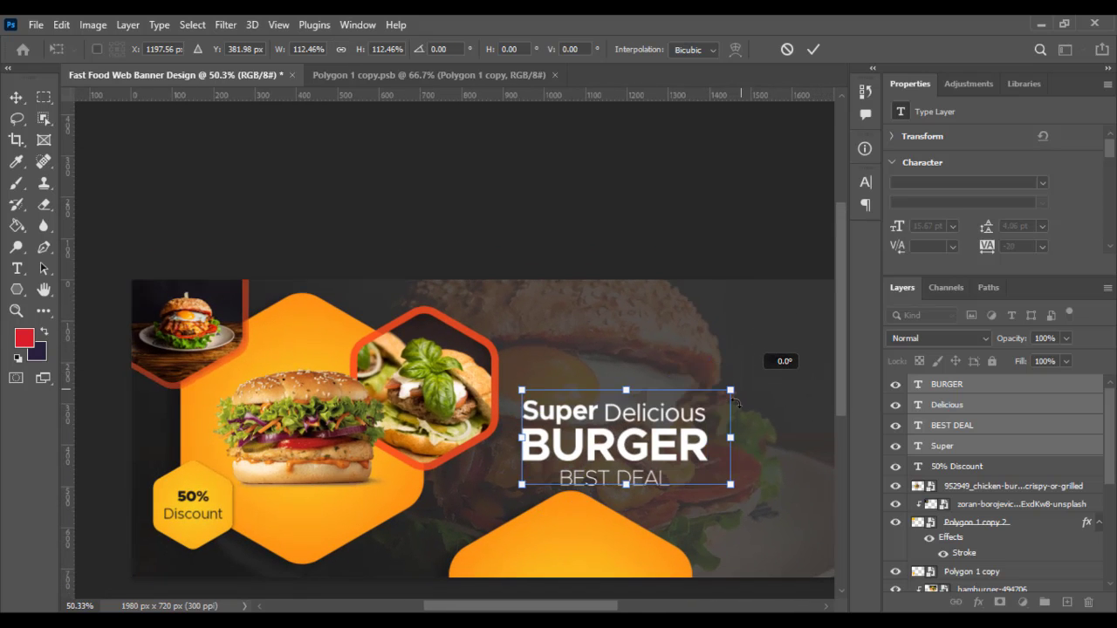
{"action": "scroll", "coordinate": [728, 436], "scroll_direction": "down", "scroll_amount": 2}
{"action": "left_click_drag", "start_coordinate": [689, 447], "coordinate": [600, 370]}
{"action": "key", "text": "space"}
{"action": "left_click_drag", "start_coordinate": [666, 324], "coordinate": [721, 301]}
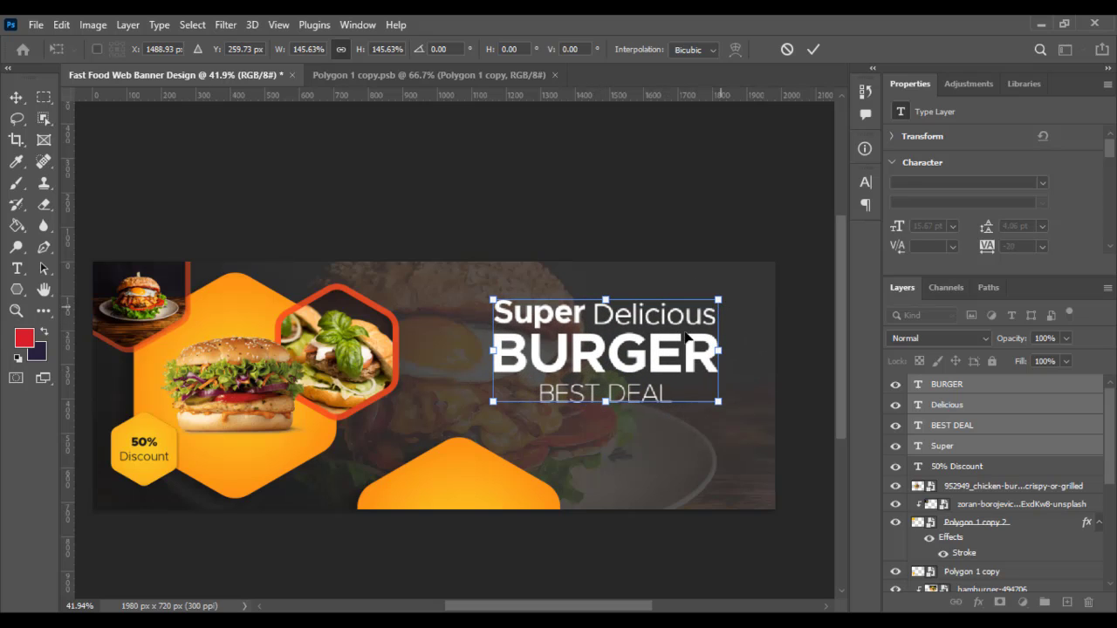
{"action": "left_click_drag", "start_coordinate": [679, 349], "coordinate": [699, 336]}
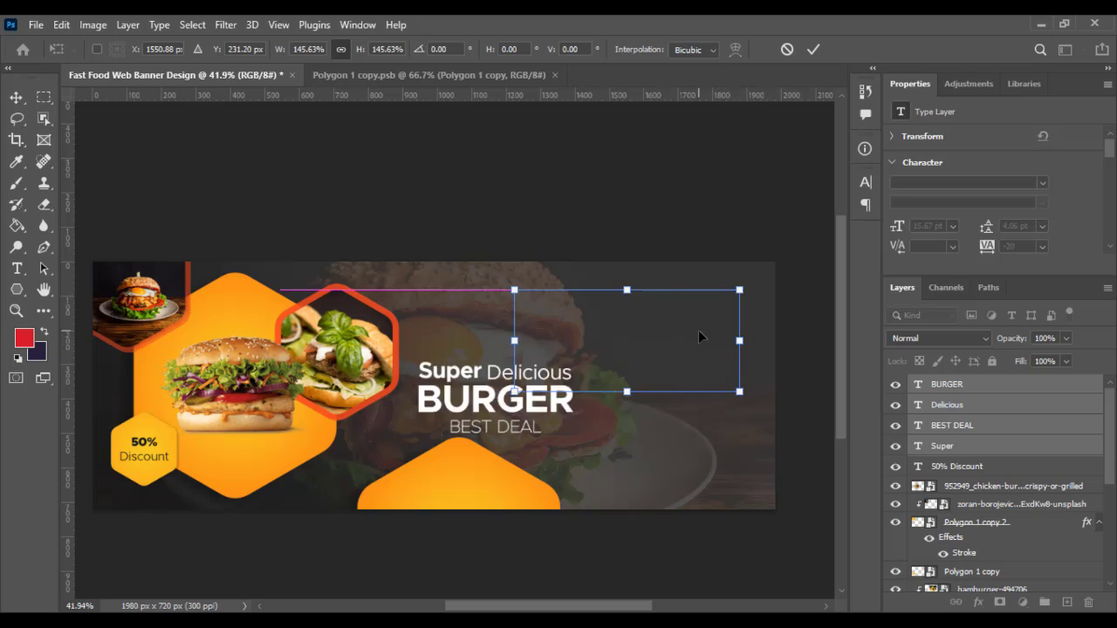
{"action": "key", "text": "Return"}
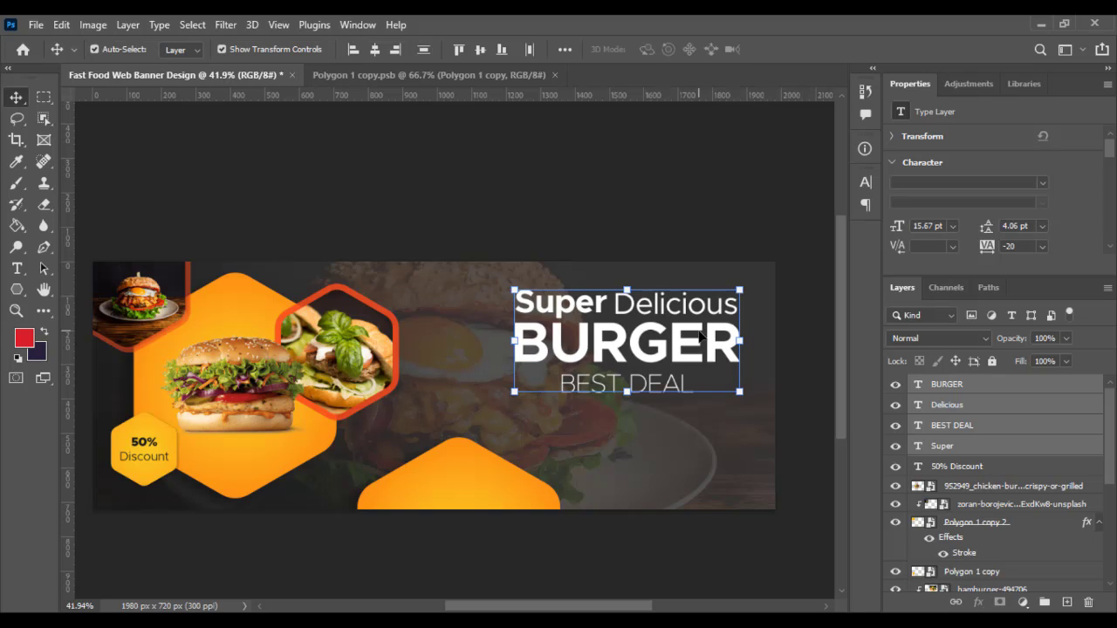
Color the word "Super" orange (fd9e17), sampled from the large orange hexagon.
{"action": "left_click", "coordinate": [16, 248]}
{"action": "left_click", "coordinate": [16, 269]}
{"action": "double_click", "coordinate": [559, 302]}
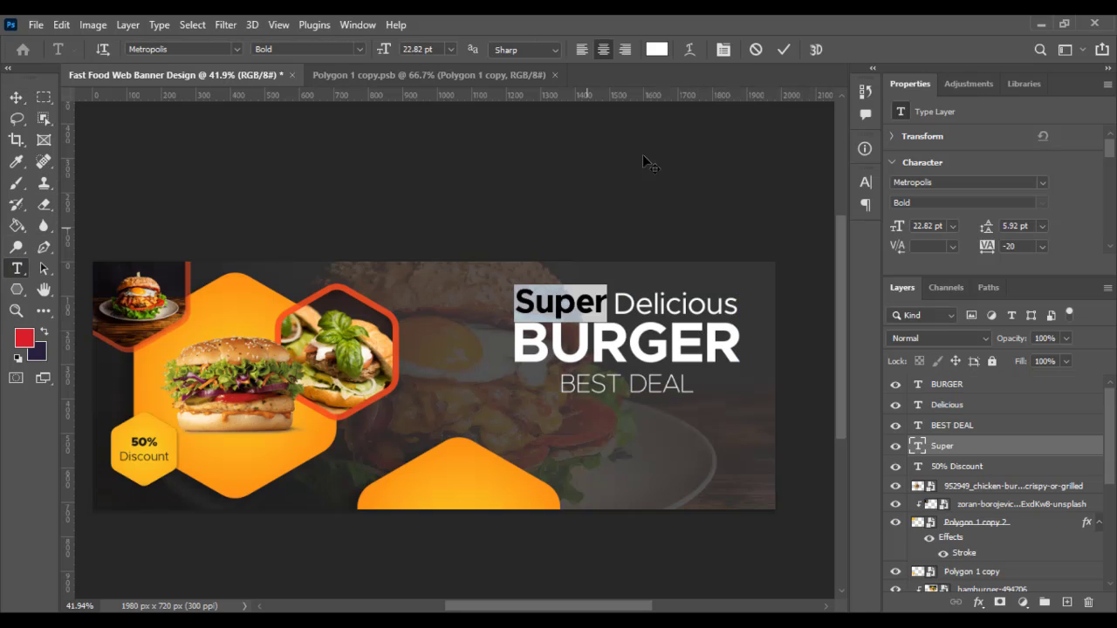
{"action": "left_click", "coordinate": [657, 50]}
{"action": "left_click", "coordinate": [242, 296]}
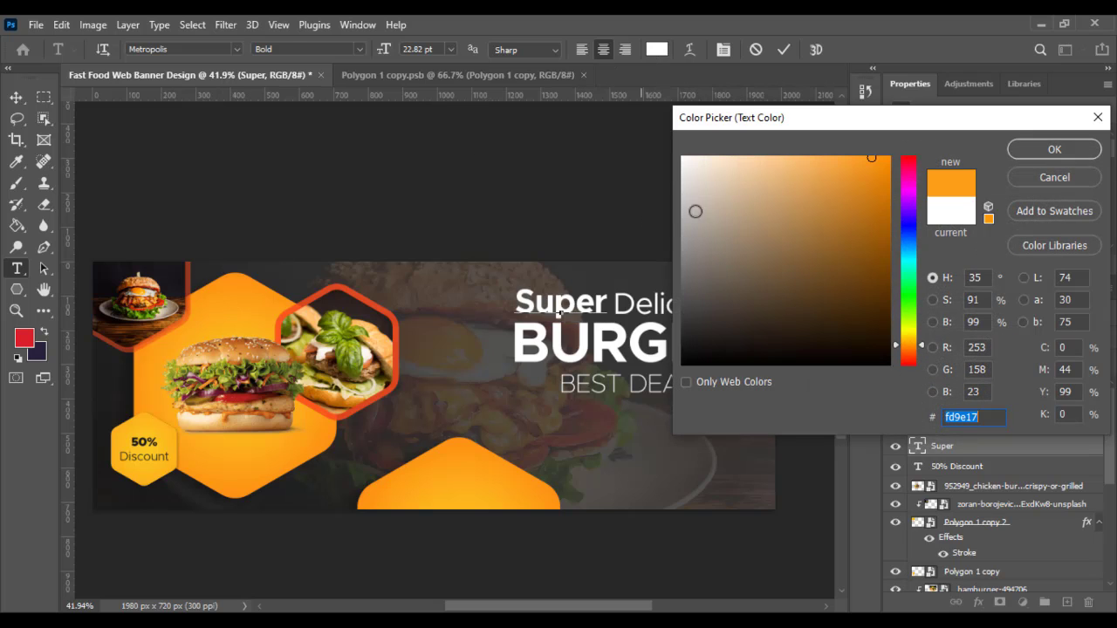
{"action": "left_click", "coordinate": [1018, 156]}
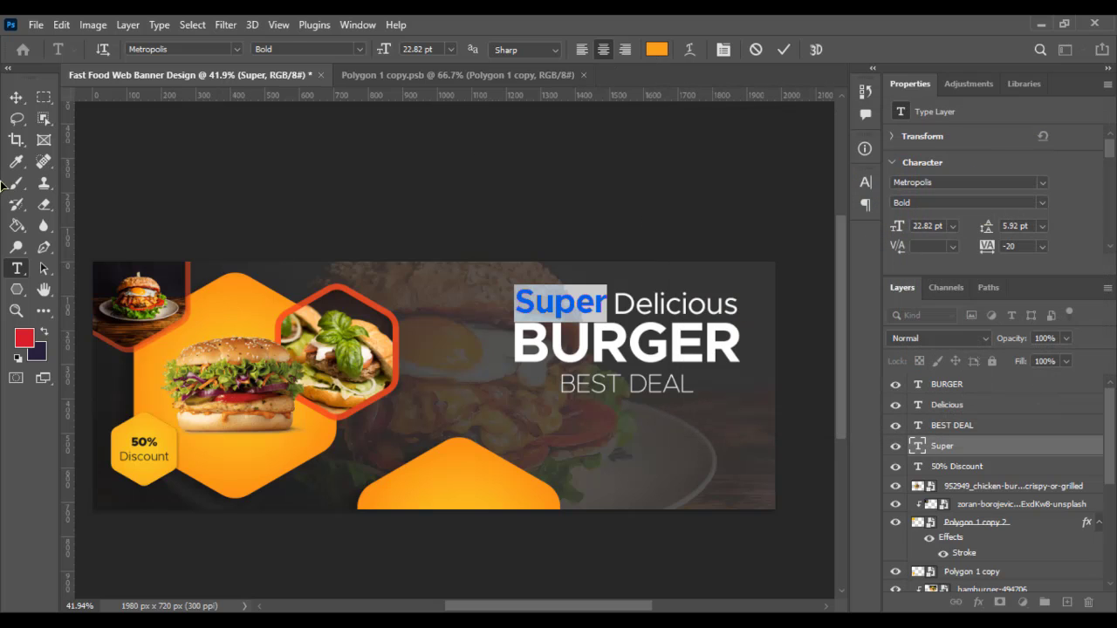
{"action": "left_click", "coordinate": [15, 97]}
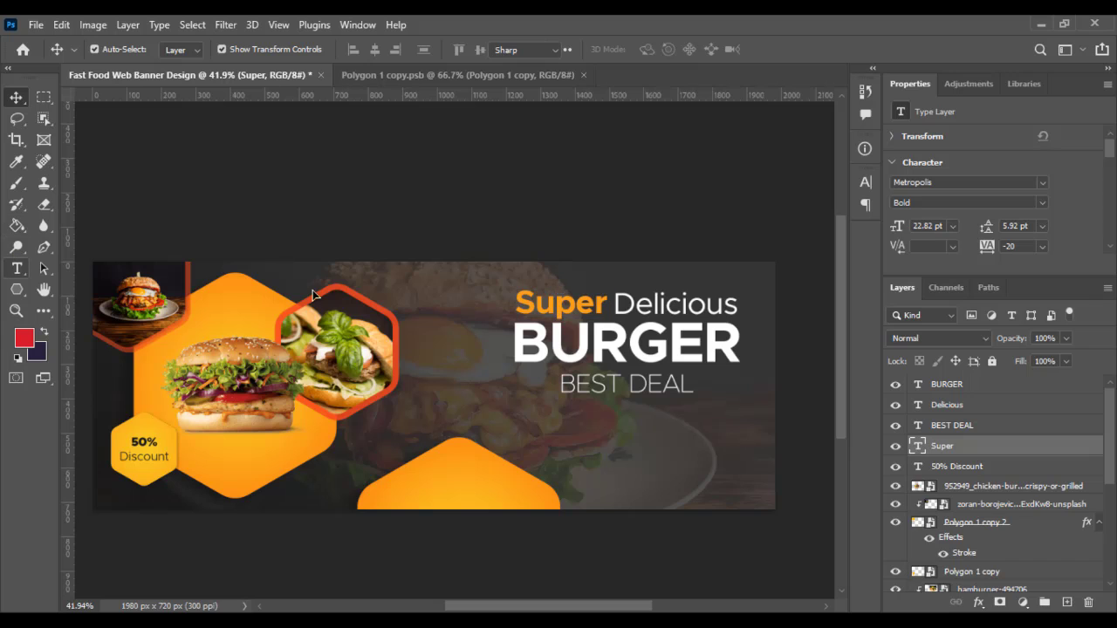
Color the word "BURGER" orange (fd9e17), sampled from the large orange hexagon.
{"action": "double_click", "coordinate": [558, 327]}
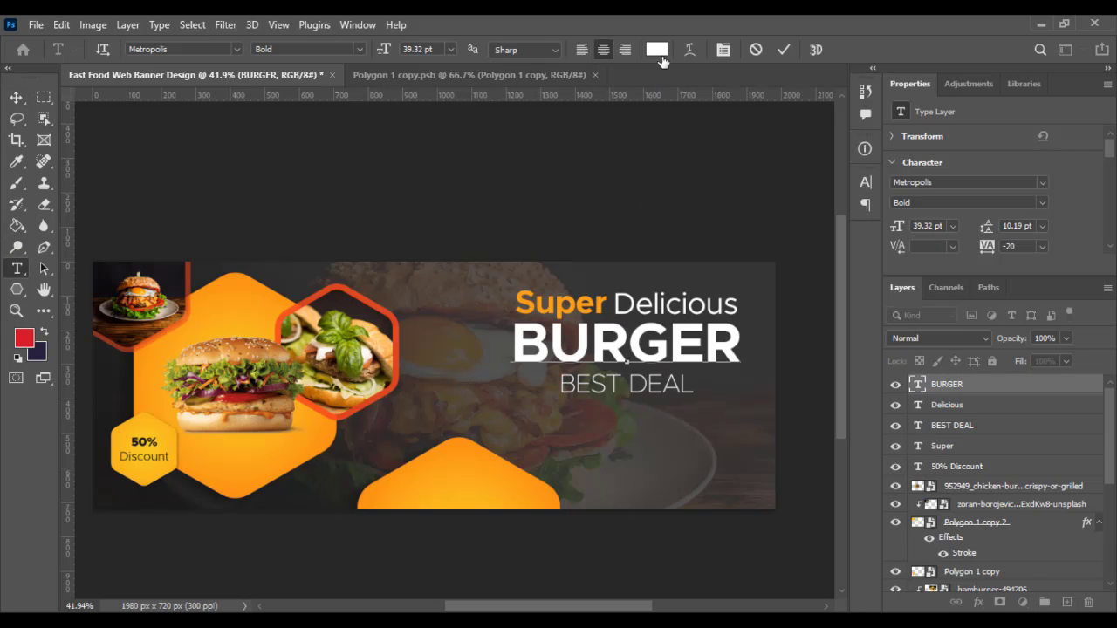
{"action": "left_click", "coordinate": [657, 50]}
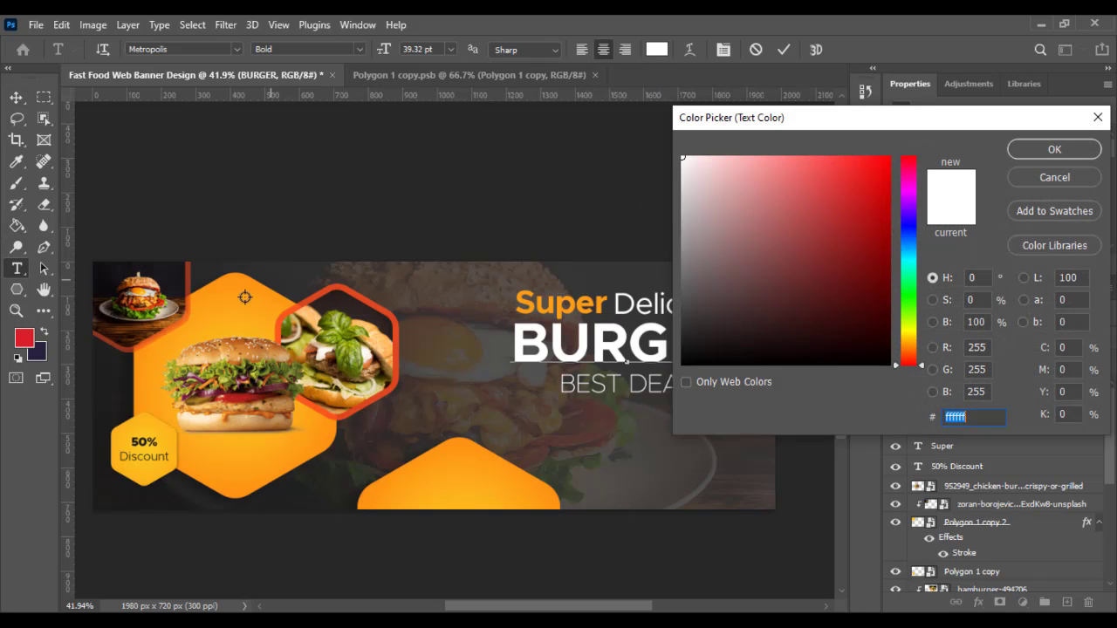
{"action": "left_click", "coordinate": [314, 297]}
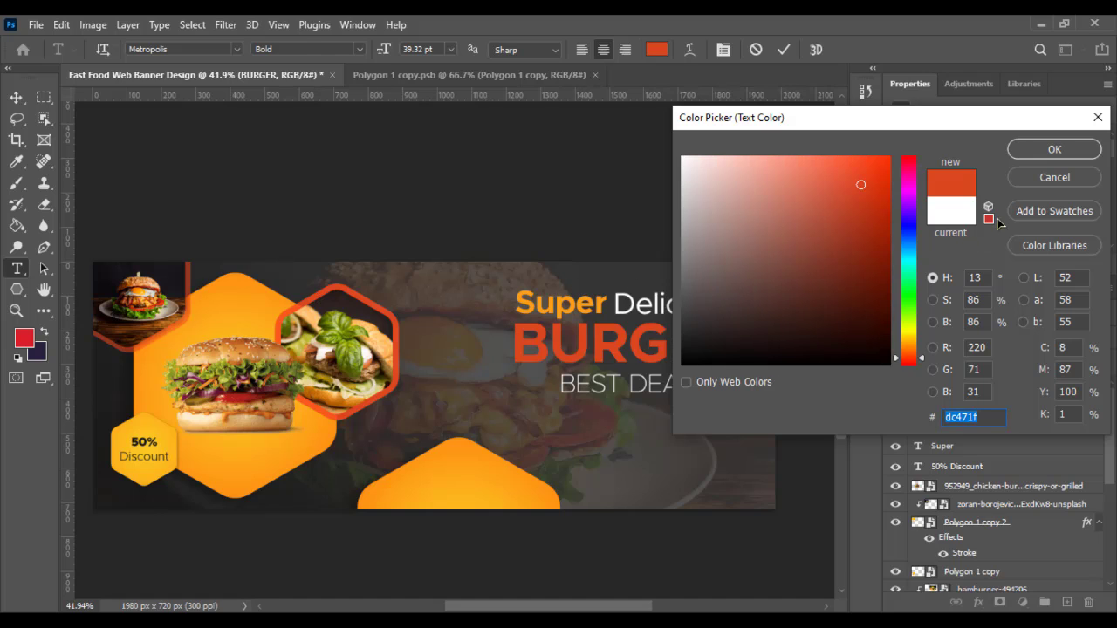
{"action": "left_click", "coordinate": [226, 295]}
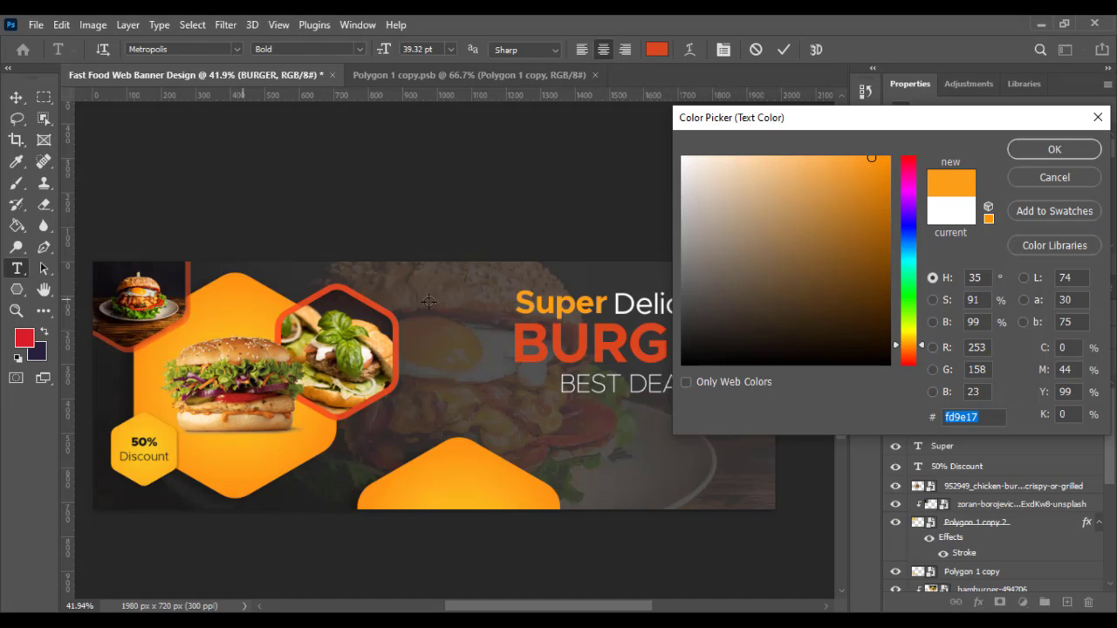
{"action": "left_click", "coordinate": [1055, 149]}
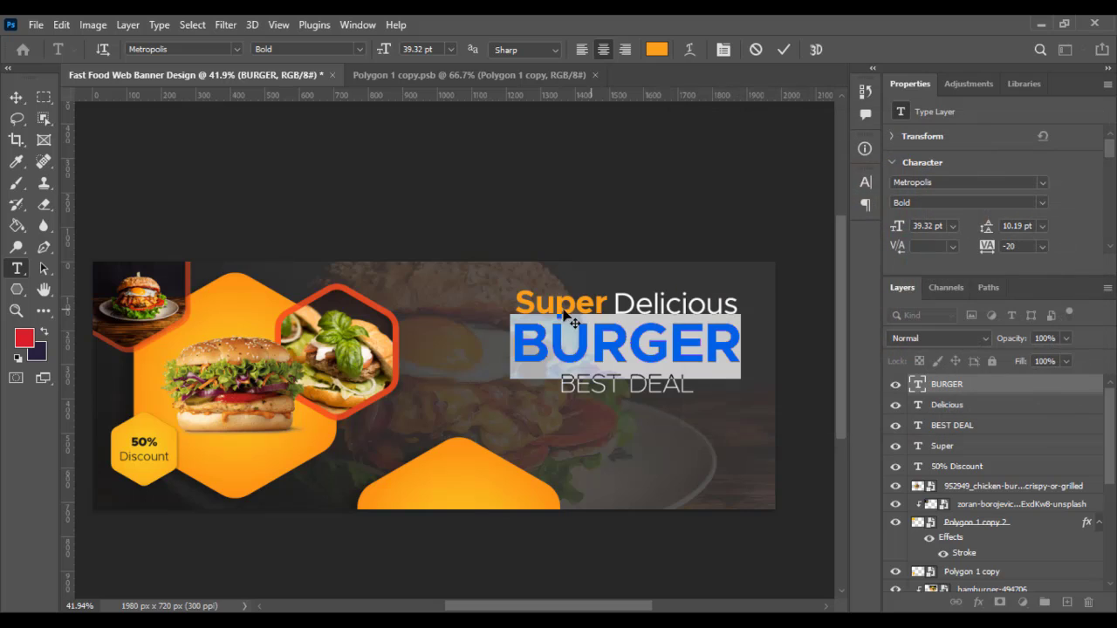
{"action": "left_click", "coordinate": [15, 97]}
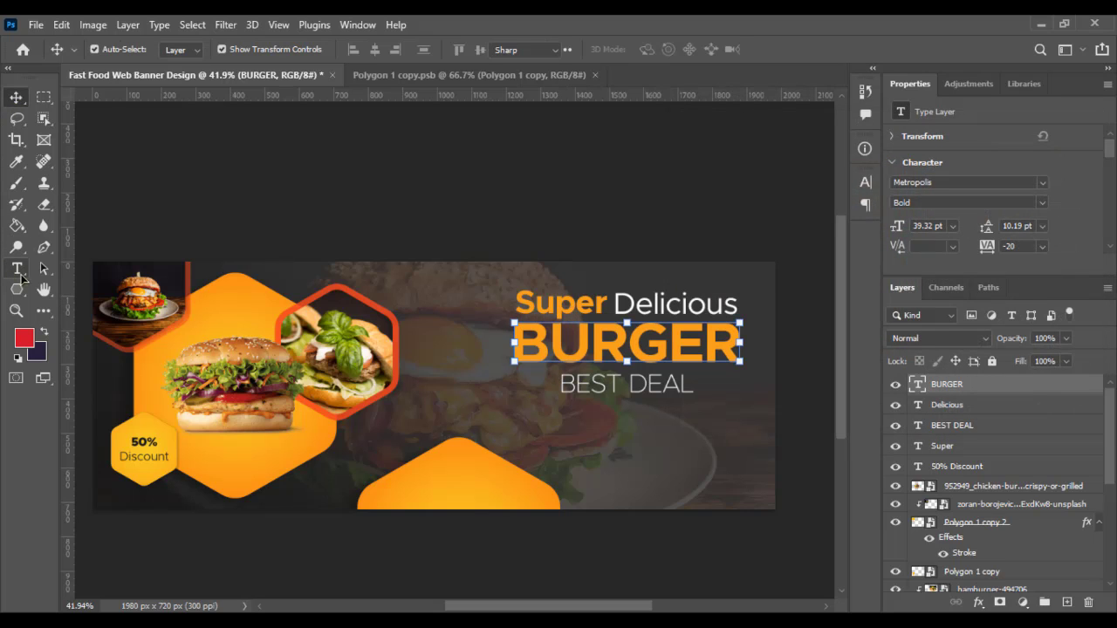
Recolor the word "Super" to a bright orange-red (fd5e34), based on the red hexagon outline.
{"action": "double_click", "coordinate": [522, 295]}
{"action": "key", "text": "ctrl+a"}
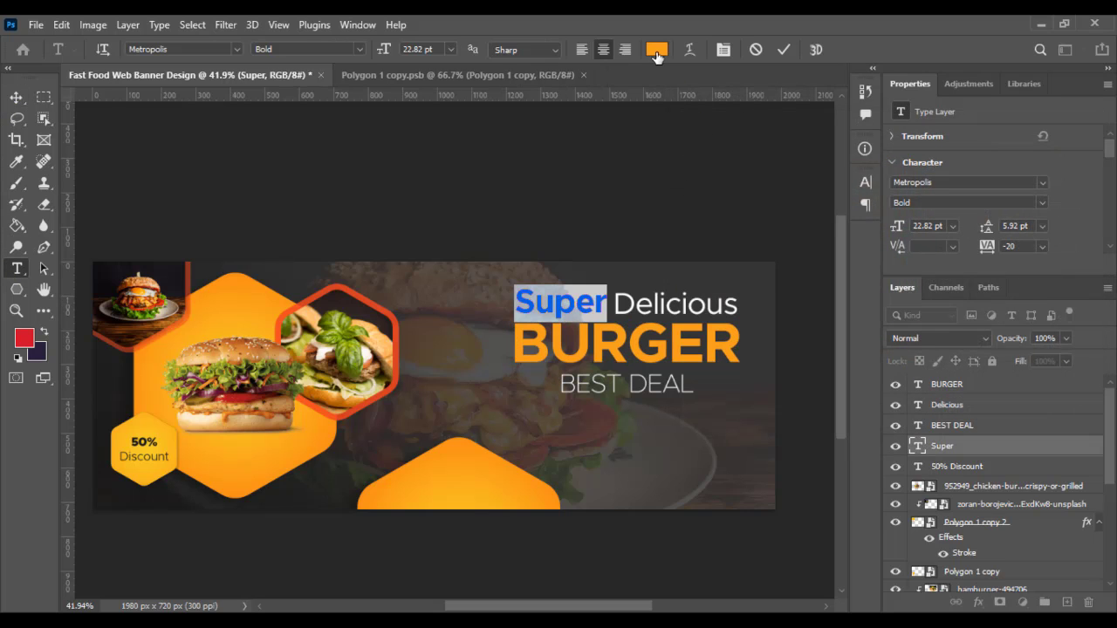
{"action": "left_click", "coordinate": [657, 49]}
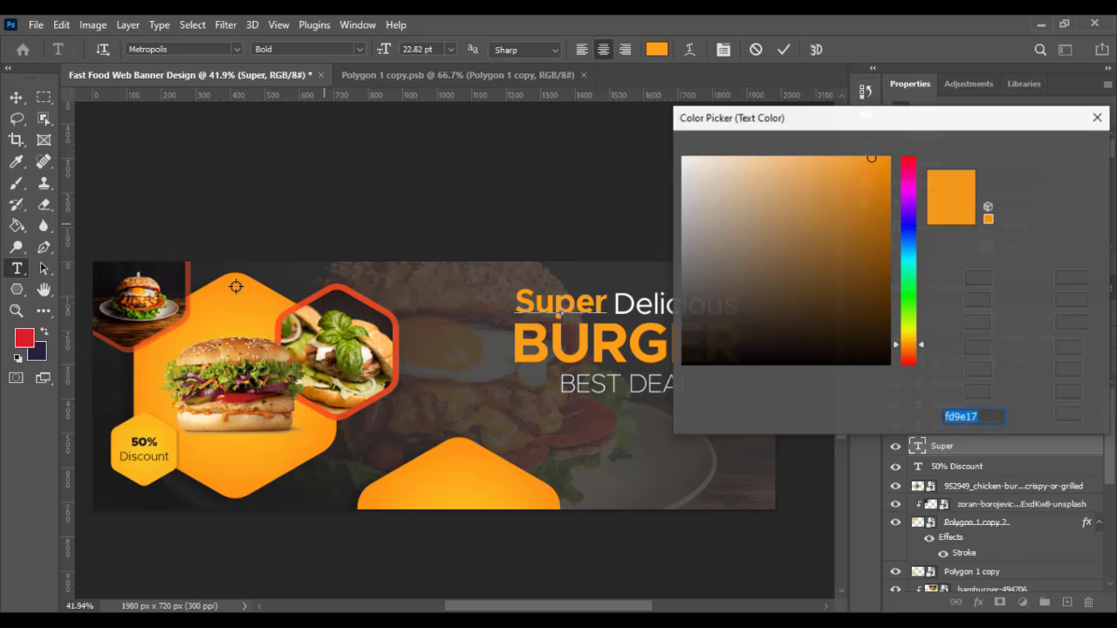
{"action": "left_click", "coordinate": [322, 292]}
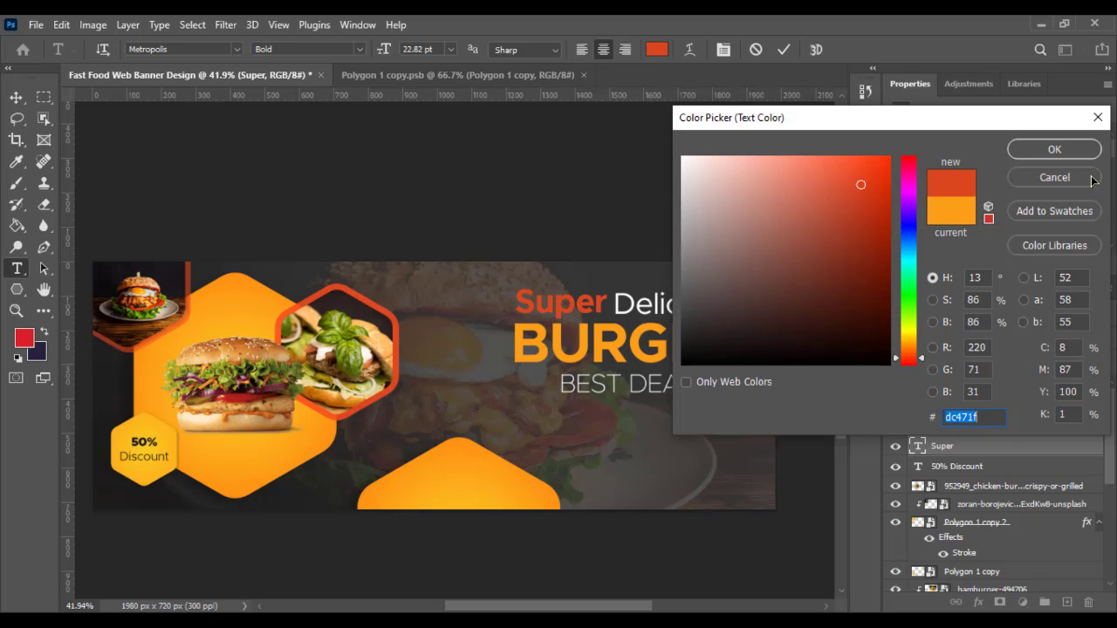
{"action": "left_click_drag", "start_coordinate": [881, 162], "coordinate": [895, 130]}
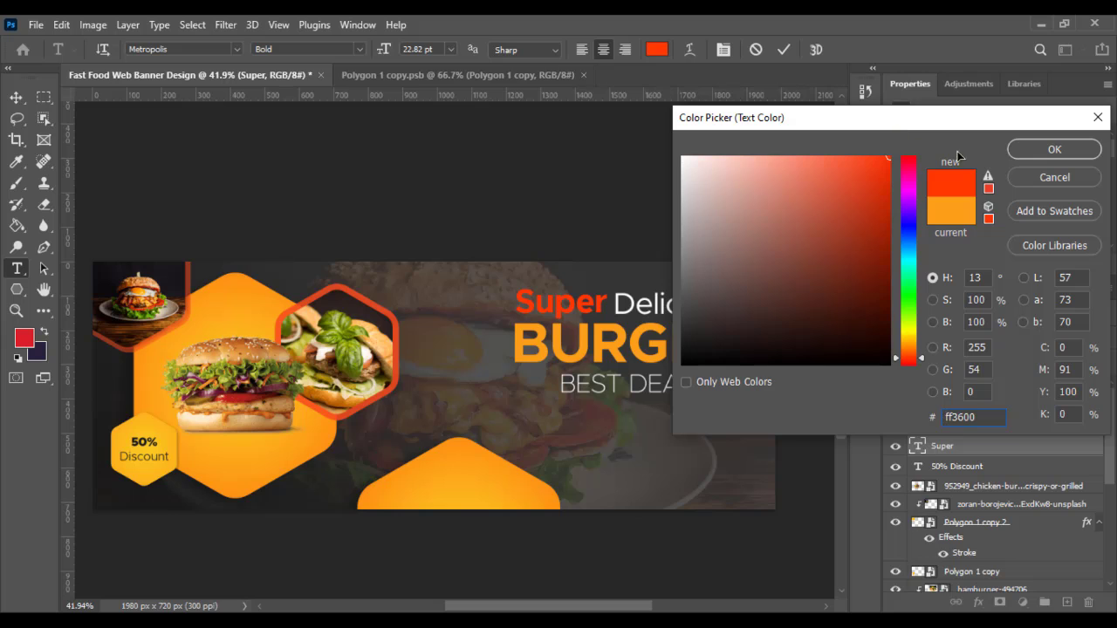
{"action": "left_click_drag", "start_coordinate": [854, 188], "coordinate": [848, 158]}
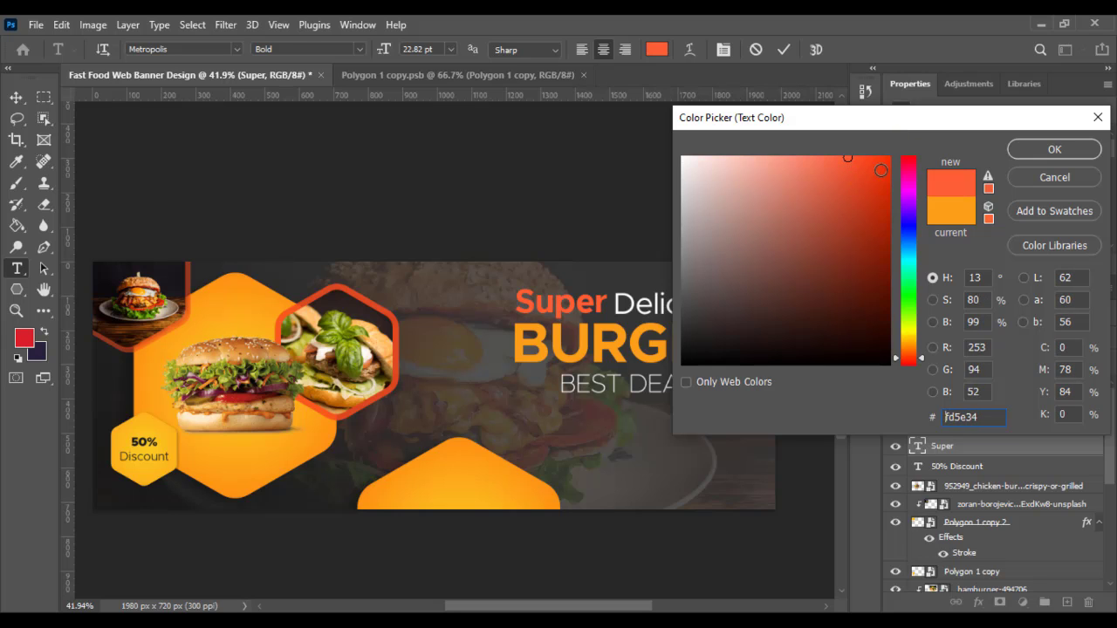
{"action": "left_click", "coordinate": [1066, 149]}
{"action": "left_click", "coordinate": [16, 97]}
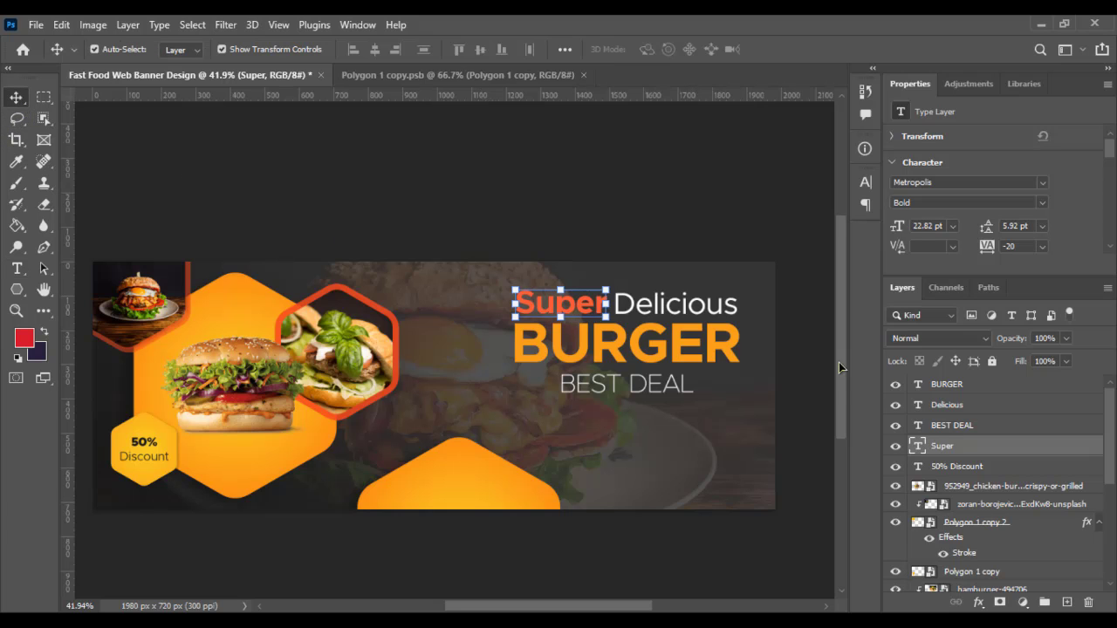
Change the font weight of the "BEST DEAL" text to Regular.
{"action": "left_click", "coordinate": [799, 367]}
{"action": "scroll", "coordinate": [665, 467], "scroll_direction": "up", "scroll_amount": 2}
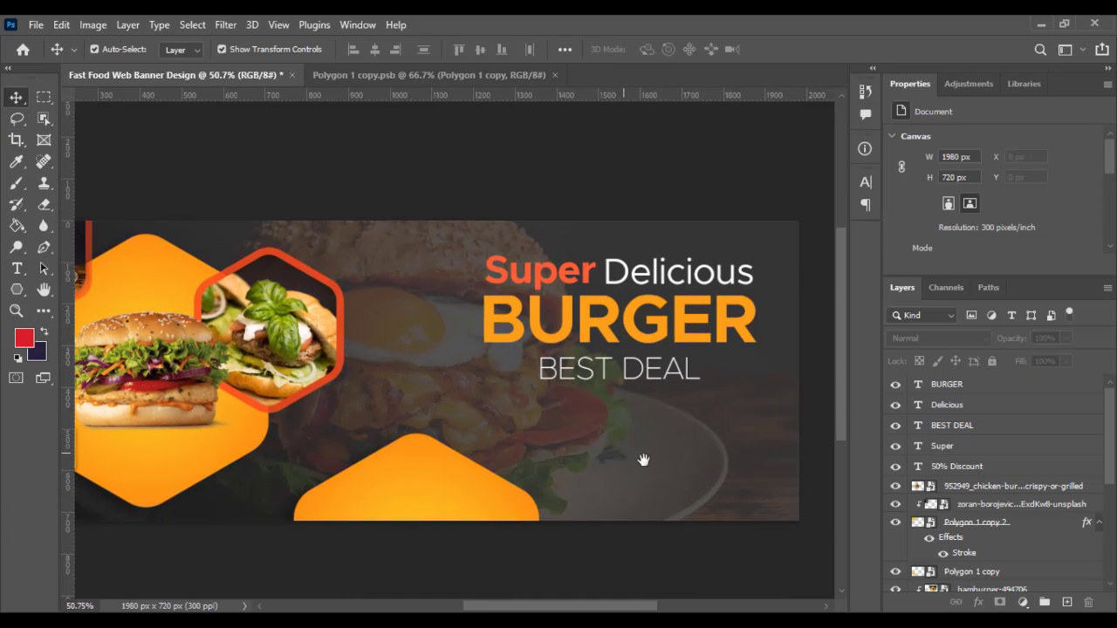
{"action": "left_click_drag", "start_coordinate": [625, 453], "coordinate": [680, 464]}
{"action": "left_click", "coordinate": [16, 268]}
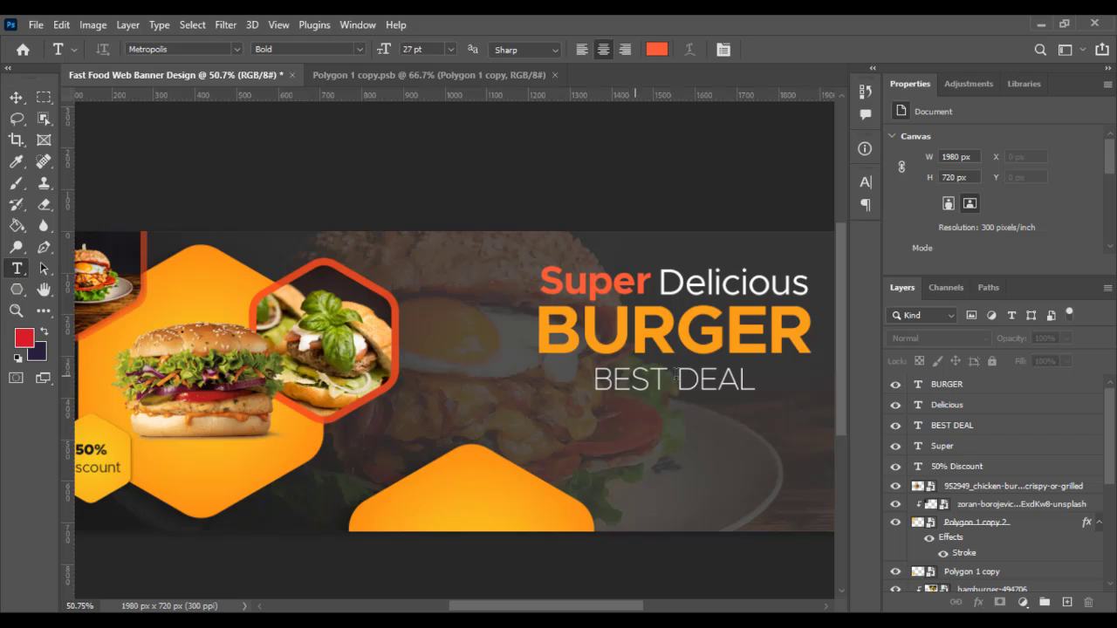
{"action": "left_click_drag", "start_coordinate": [595, 379], "coordinate": [677, 379]}
{"action": "key", "text": "ctrl+a"}
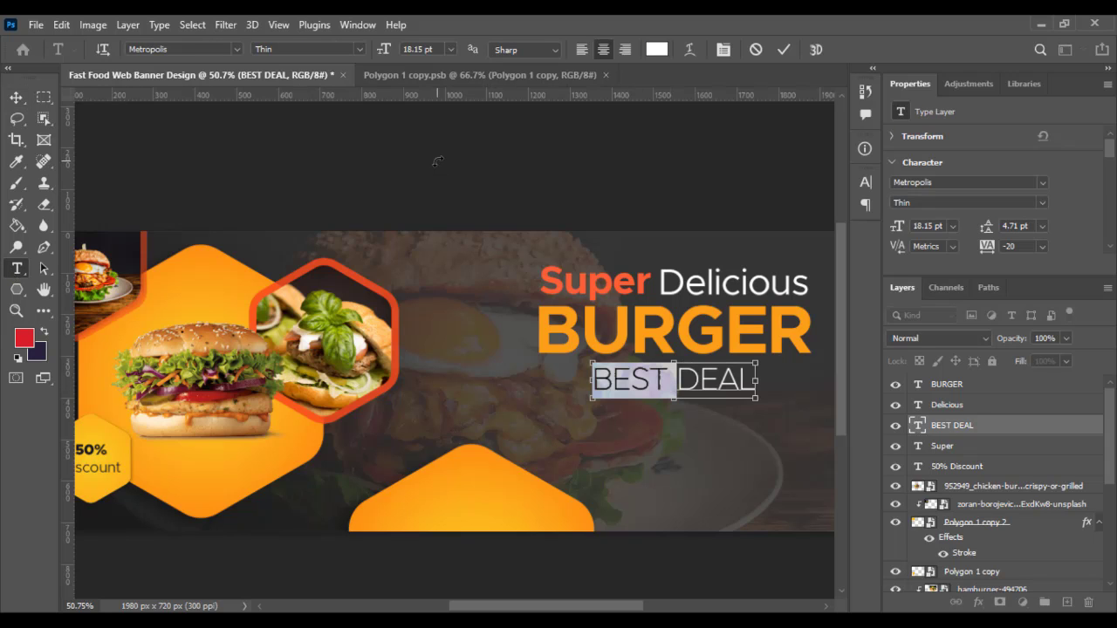
{"action": "left_click", "coordinate": [360, 50]}
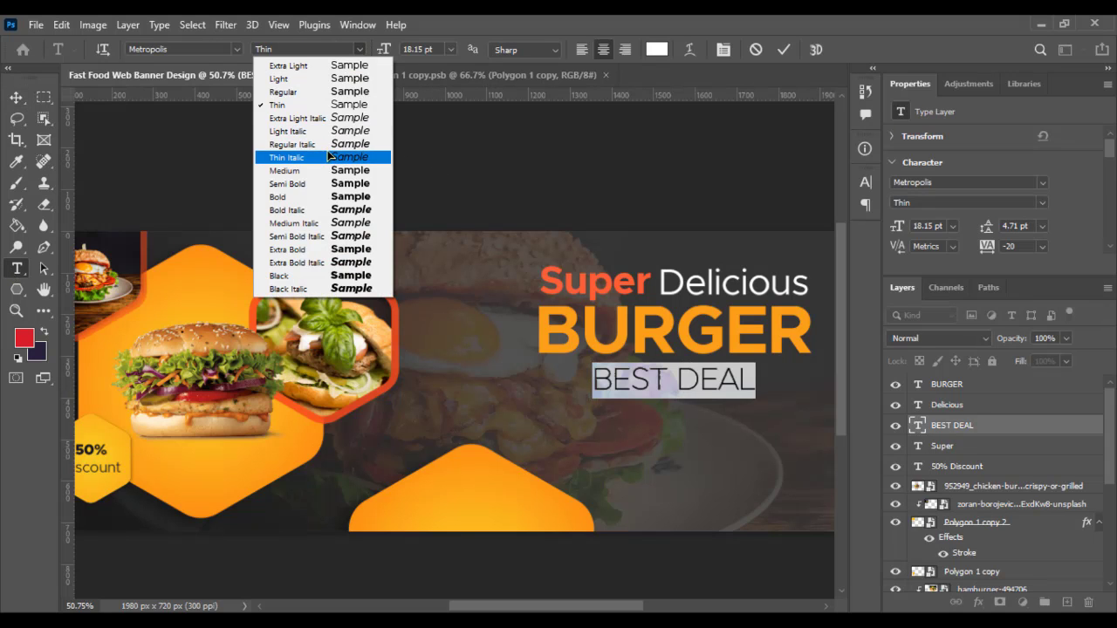
{"action": "left_click", "coordinate": [337, 91]}
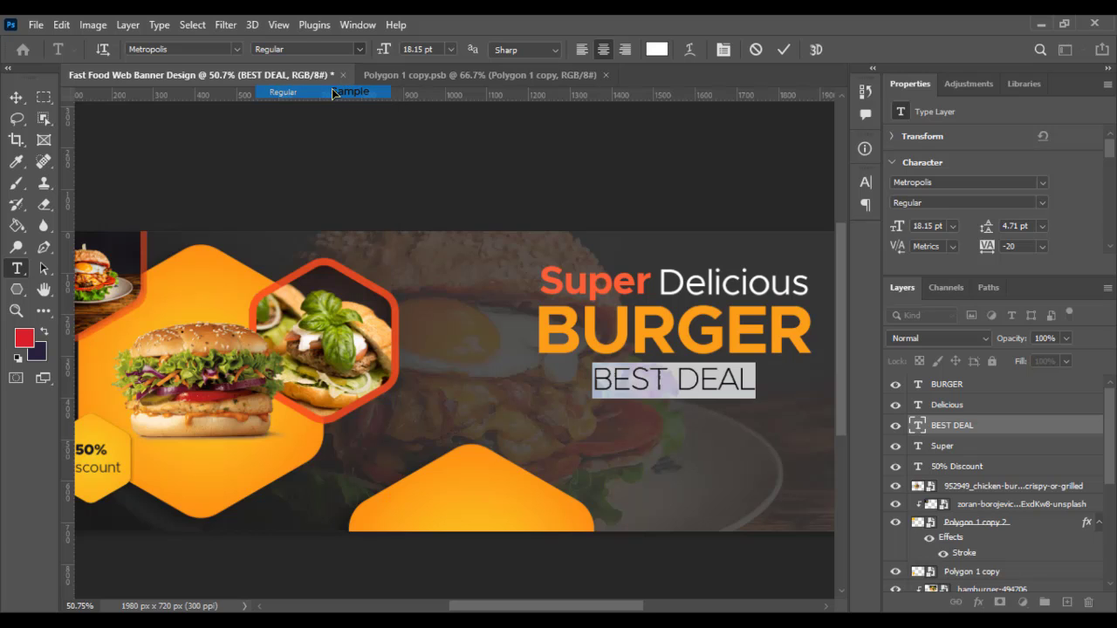
{"action": "left_click", "coordinate": [12, 98]}
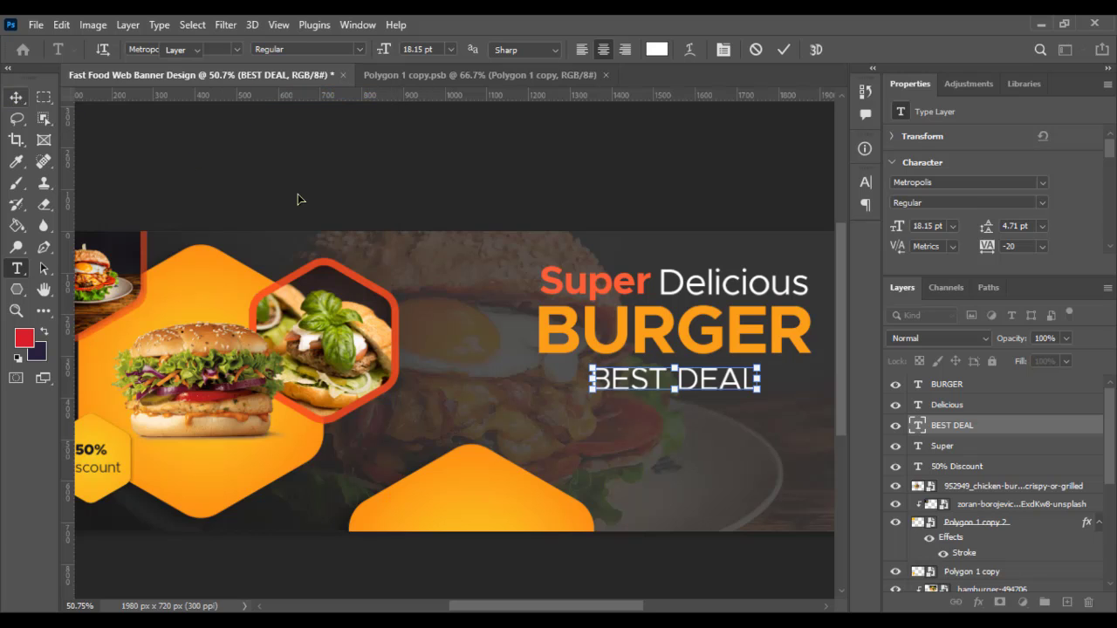
{"action": "left_click", "coordinate": [614, 203], "text": "ctrl"}
{"action": "key", "text": "ctrl+0"}
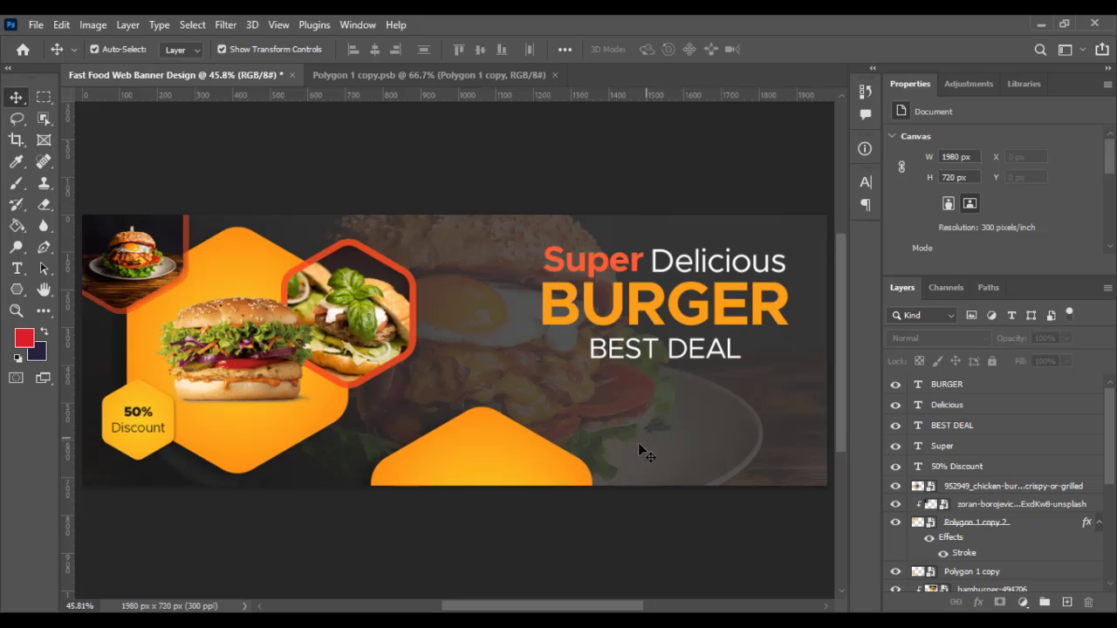
Draw a rectangle about 341 x 113 px below "BEST DEAL" and round its corners fully into a pill shape.
{"action": "scroll", "coordinate": [636, 442], "scroll_direction": "up", "scroll_amount": 3}
{"action": "left_click_drag", "start_coordinate": [626, 437], "coordinate": [696, 429]}
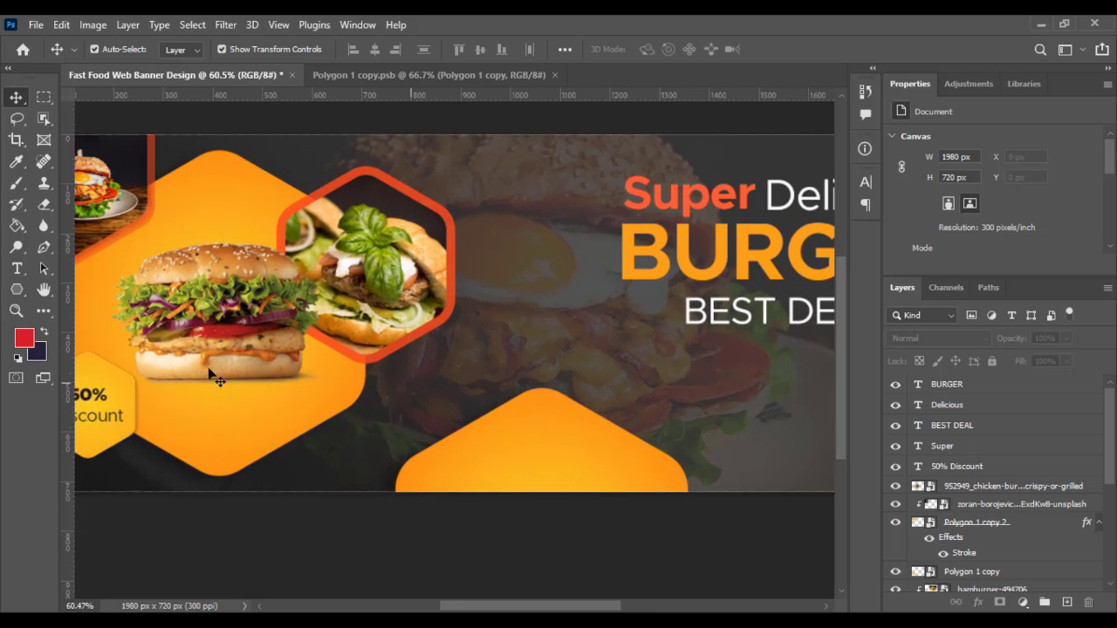
{"action": "left_click", "coordinate": [16, 289]}
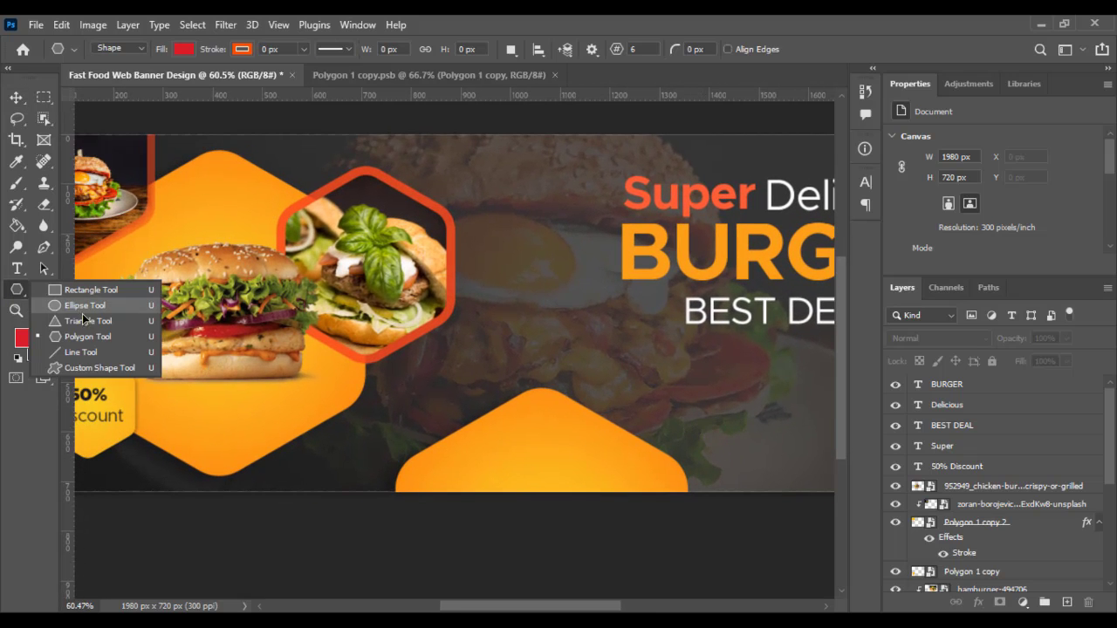
{"action": "left_click", "coordinate": [91, 290]}
{"action": "left_click_drag", "start_coordinate": [587, 339], "coordinate": [756, 394]}
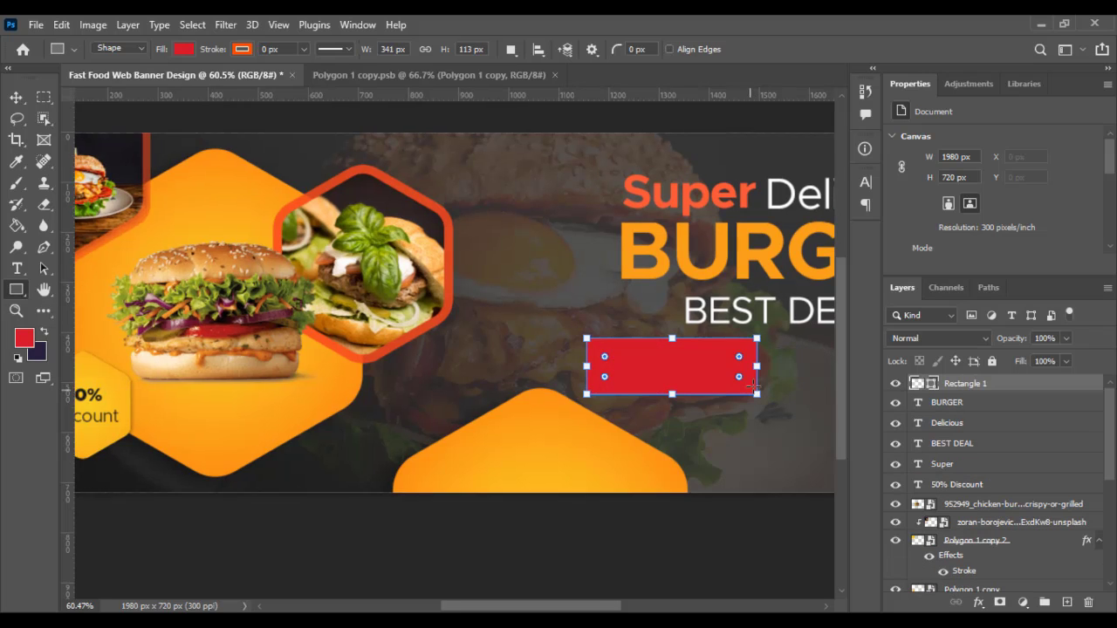
{"action": "scroll", "coordinate": [752, 385], "scroll_direction": "up", "scroll_amount": 1}
{"action": "left_click_drag", "start_coordinate": [736, 355], "coordinate": [727, 364]}
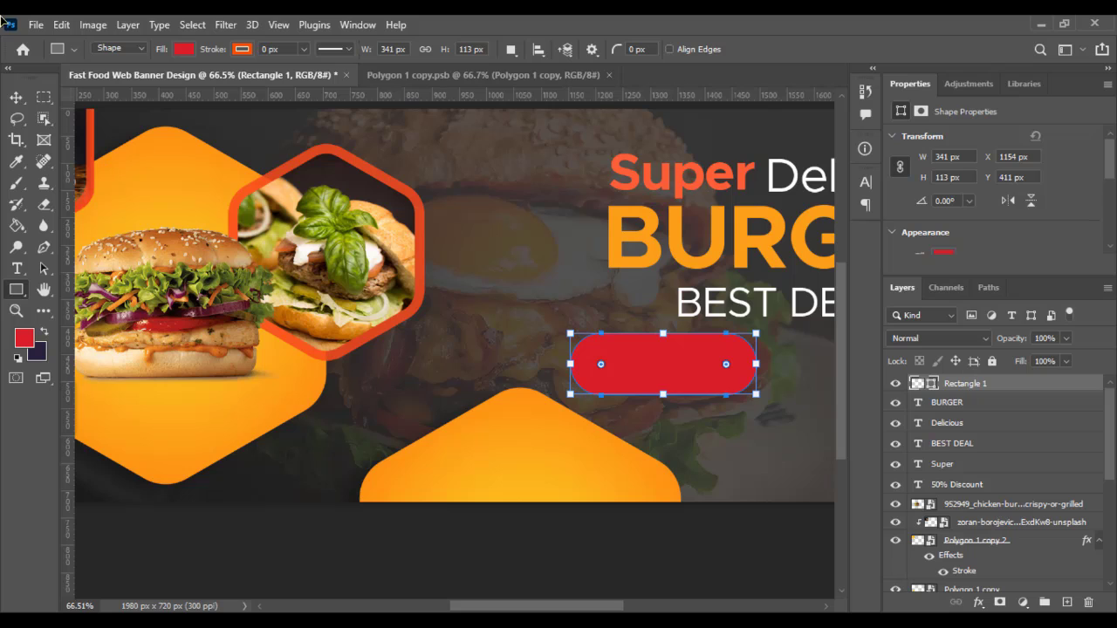
Remove the pill shape's stroke and fill it with the recently used orange.
{"action": "left_click", "coordinate": [241, 49]}
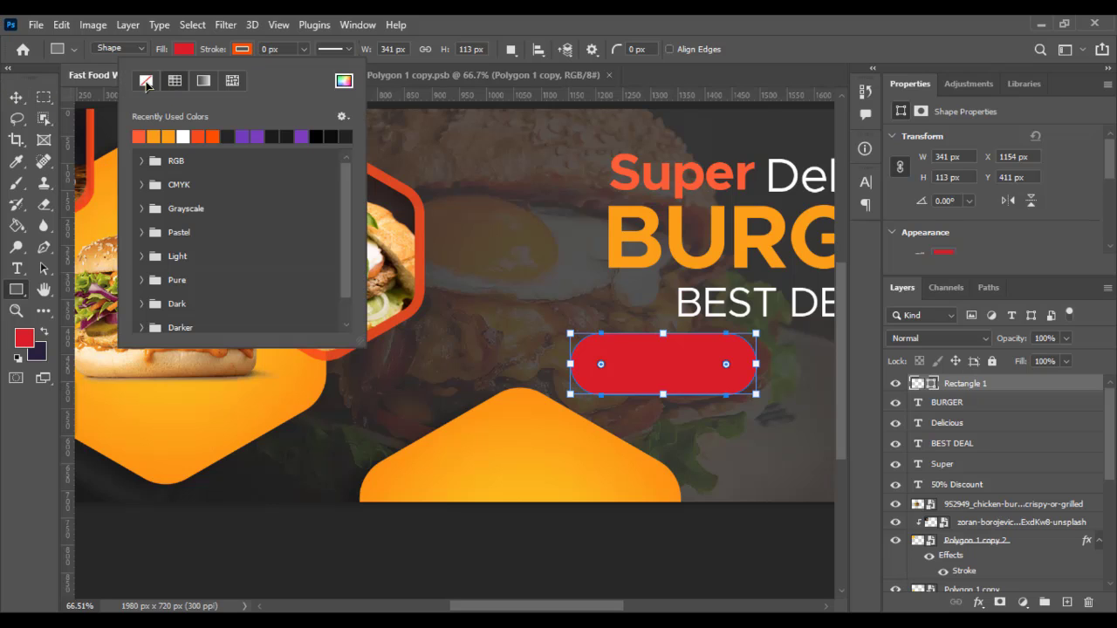
{"action": "left_click", "coordinate": [146, 82]}
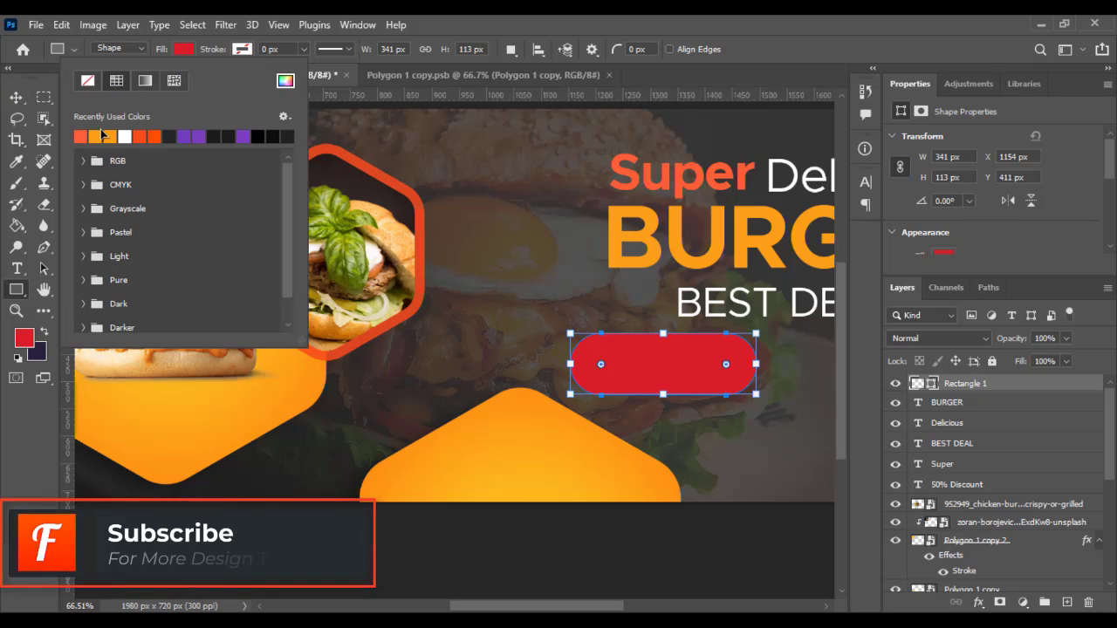
{"action": "left_click", "coordinate": [103, 135]}
{"action": "key", "text": "Escape"}
{"action": "scroll", "coordinate": [738, 395], "scroll_direction": "down", "scroll_amount": 1}
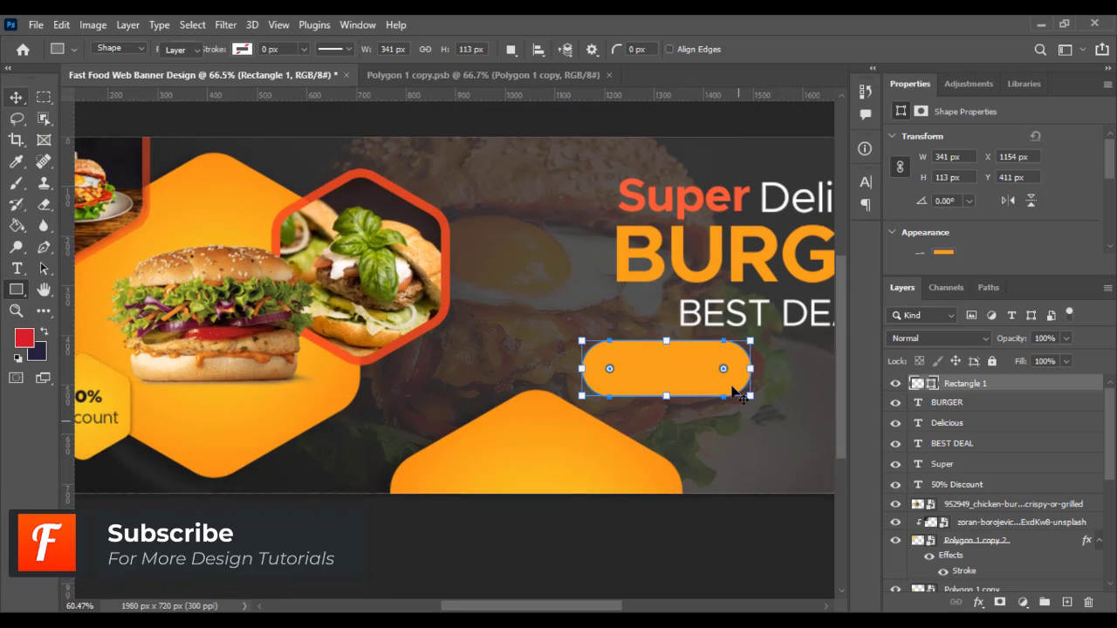
Scale the orange pill shape to about 80% (272 x 90 px) and center it beneath "BEST DEAL".
{"action": "scroll", "coordinate": [737, 394], "scroll_direction": "down", "scroll_amount": 1}
{"action": "key", "text": "v"}
{"action": "left_click_drag", "start_coordinate": [670, 347], "coordinate": [670, 358]}
{"action": "scroll", "coordinate": [671, 411], "scroll_direction": "down", "scroll_amount": 1}
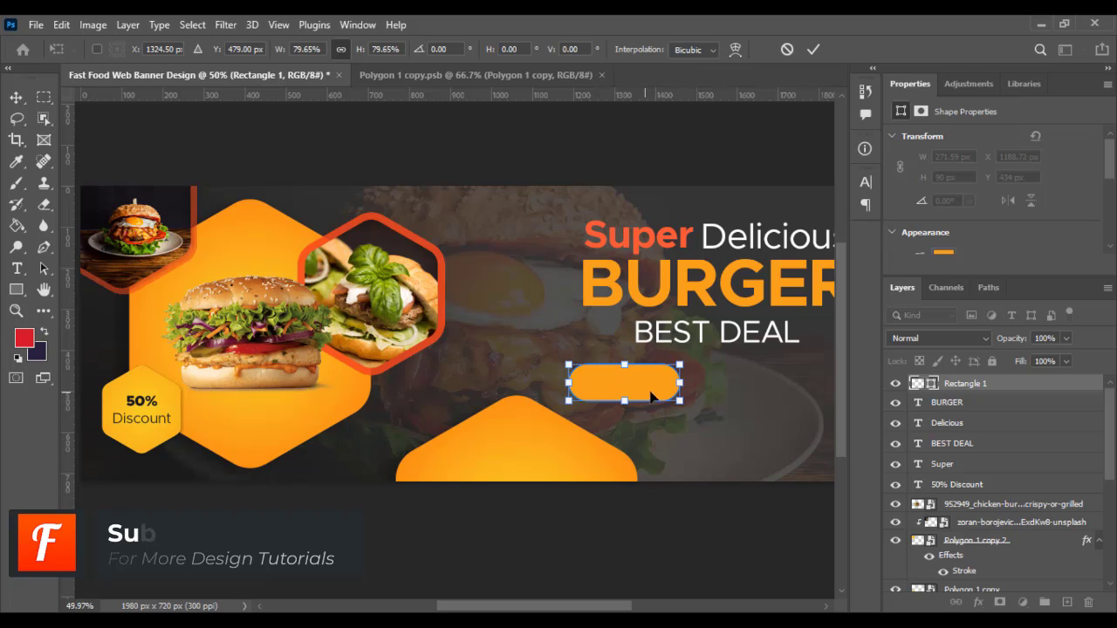
{"action": "left_click_drag", "start_coordinate": [645, 397], "coordinate": [737, 395]}
{"action": "key", "text": "Return"}
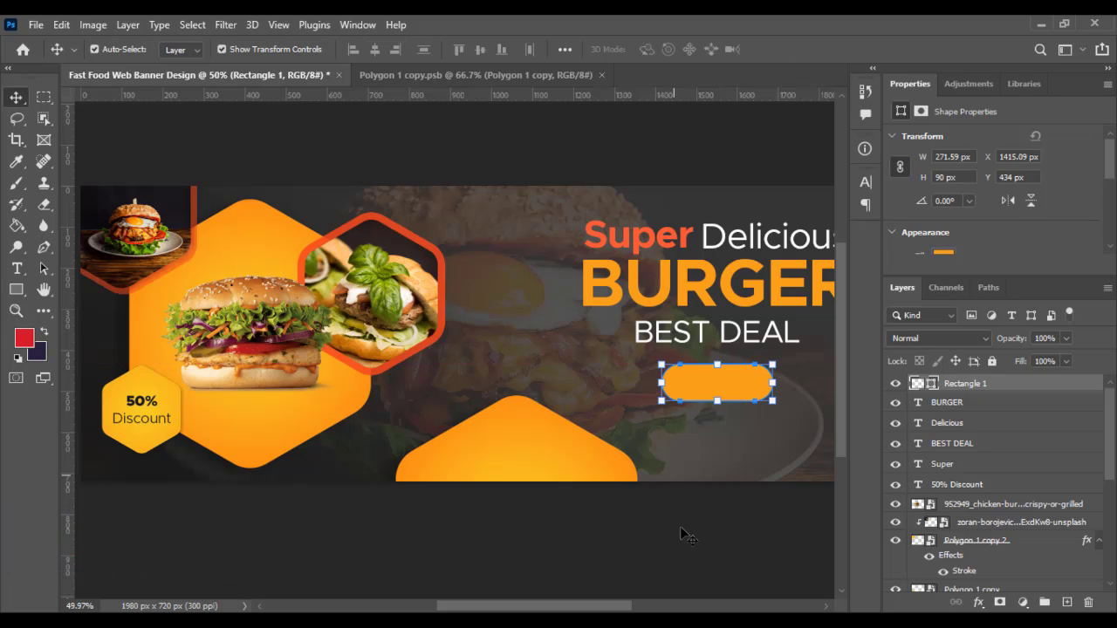
{"action": "left_click", "coordinate": [677, 535]}
Add the text "ORDER NOW!" in capitals below the orange pill shape.
{"action": "scroll", "coordinate": [677, 534], "scroll_direction": "up", "scroll_amount": 4}
{"action": "left_click_drag", "start_coordinate": [667, 428], "coordinate": [432, 371]}
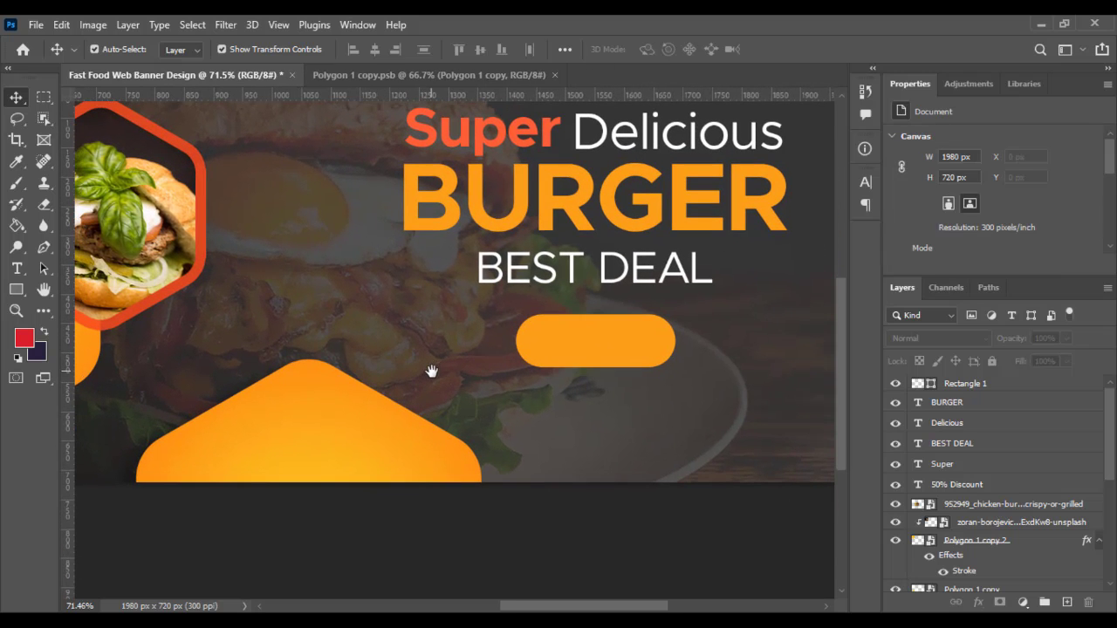
{"action": "left_click", "coordinate": [17, 268]}
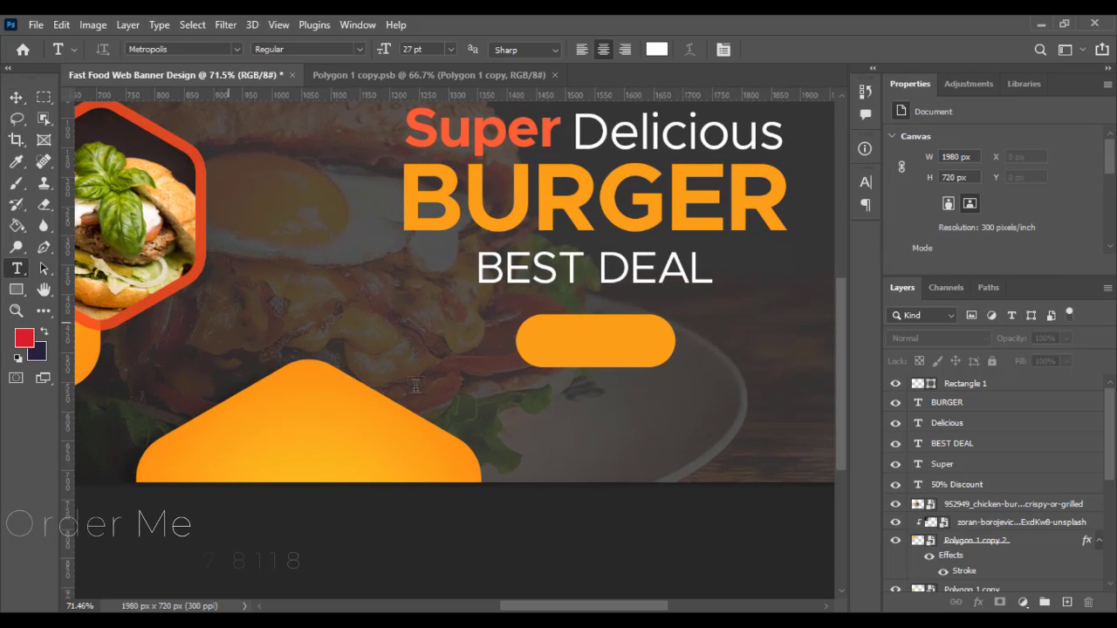
{"action": "left_click", "coordinate": [541, 435]}
{"action": "type", "text": "orde"}
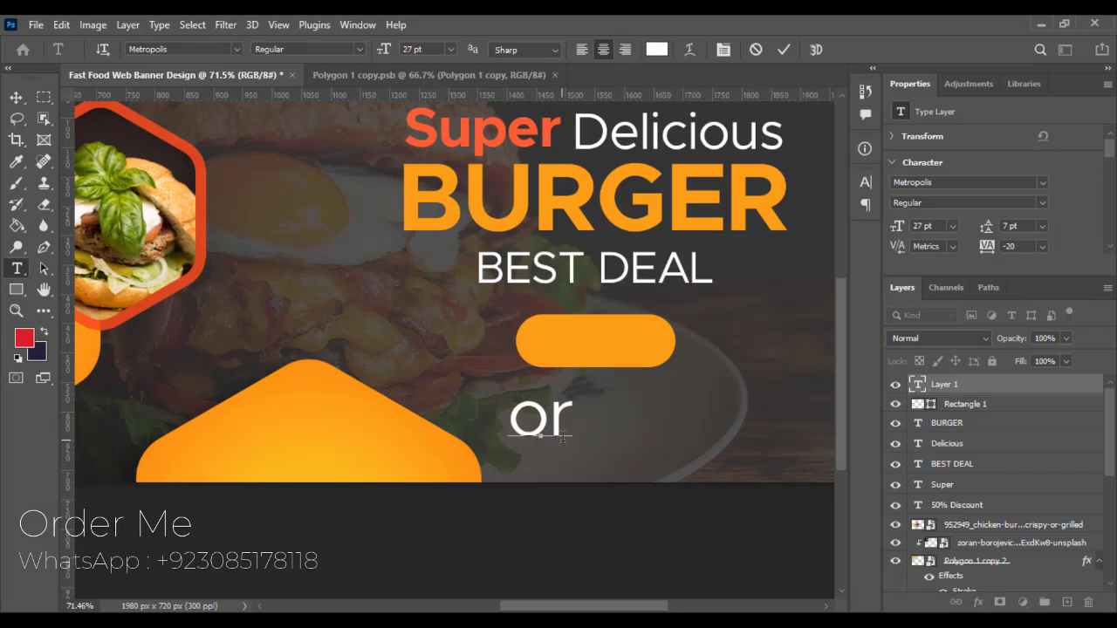
{"action": "key", "text": "BackSpace"}
{"action": "key", "text": "BackSpace"}
{"action": "key", "text": "BackSpace"}
{"action": "key", "text": "BackSpace"}
{"action": "type", "text": "O"}
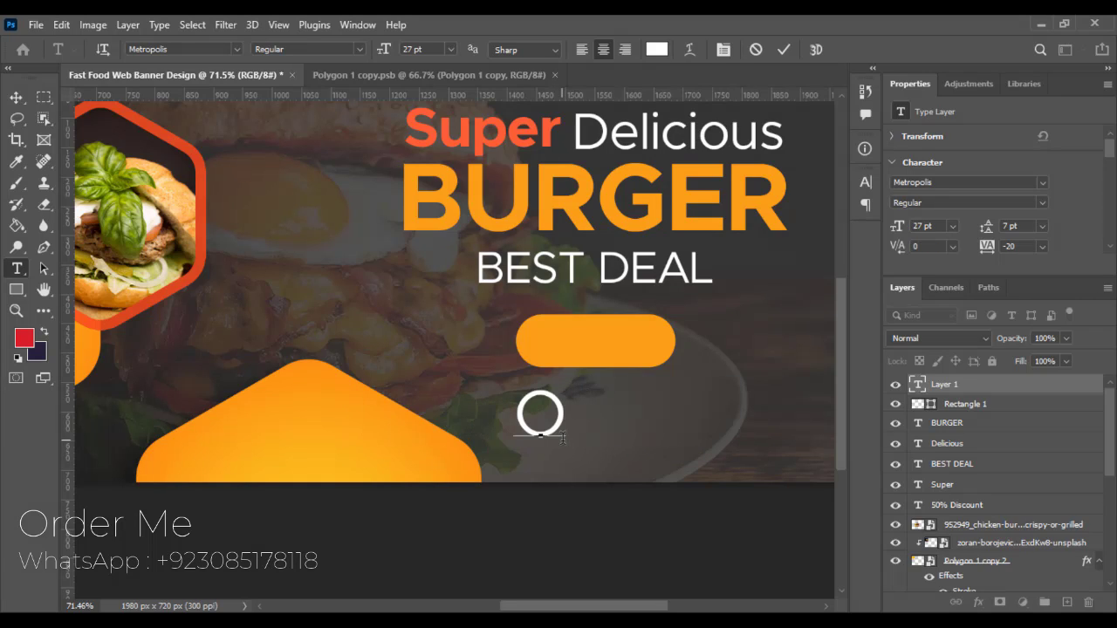
{"action": "type", "text": "RDE"}
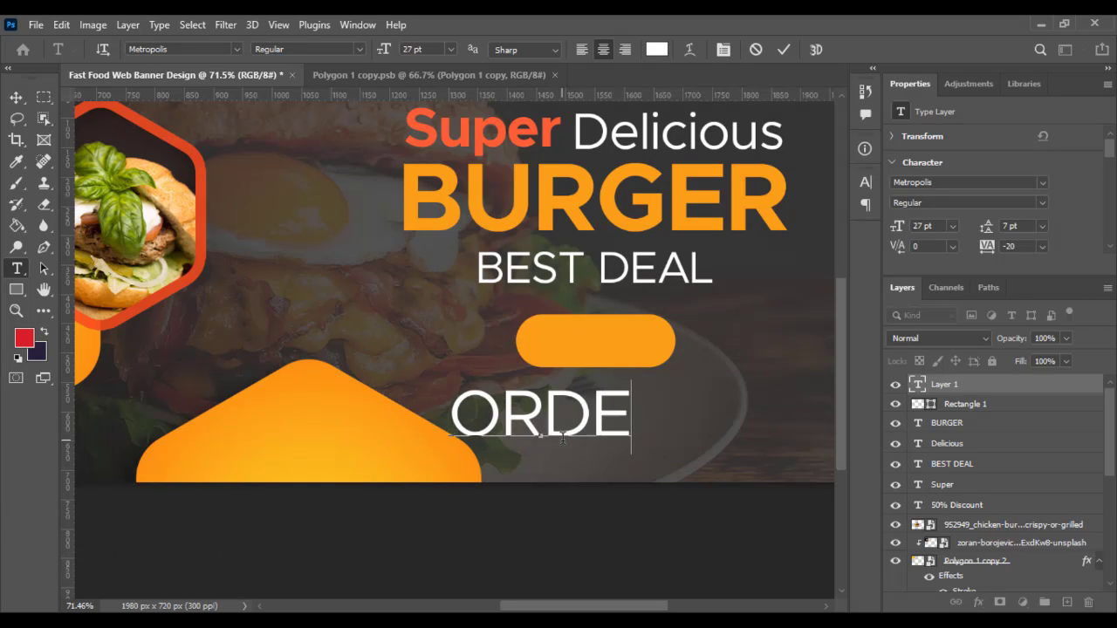
{"action": "type", "text": "R NOW!"}
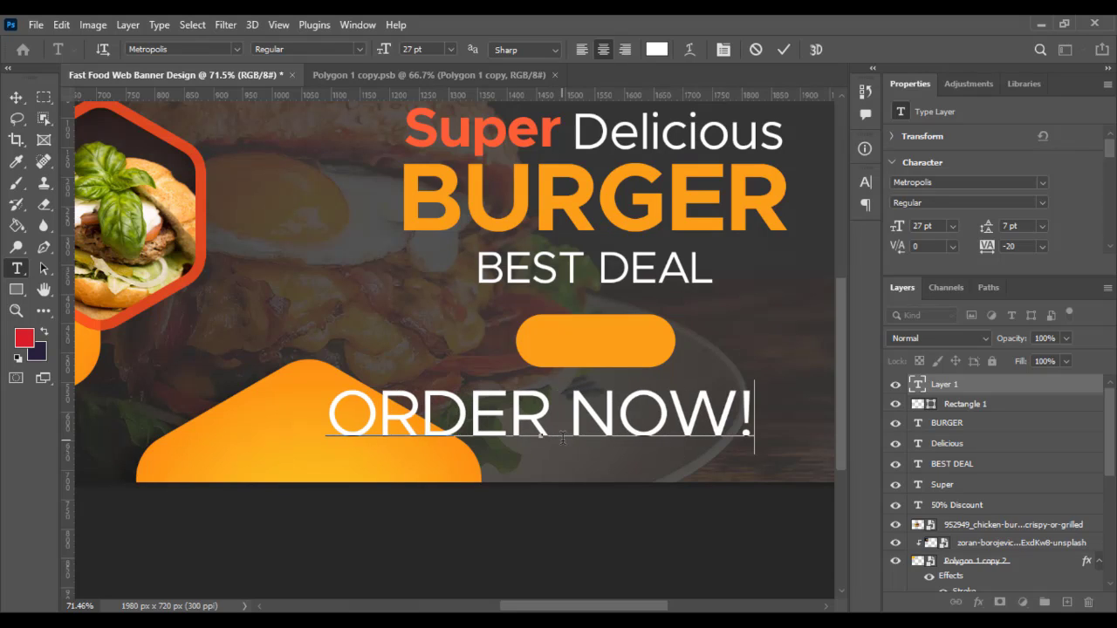
Set the "ORDER NOW!" text to 11 pt Metropolis Bold.
{"action": "key", "text": "ctrl+a"}
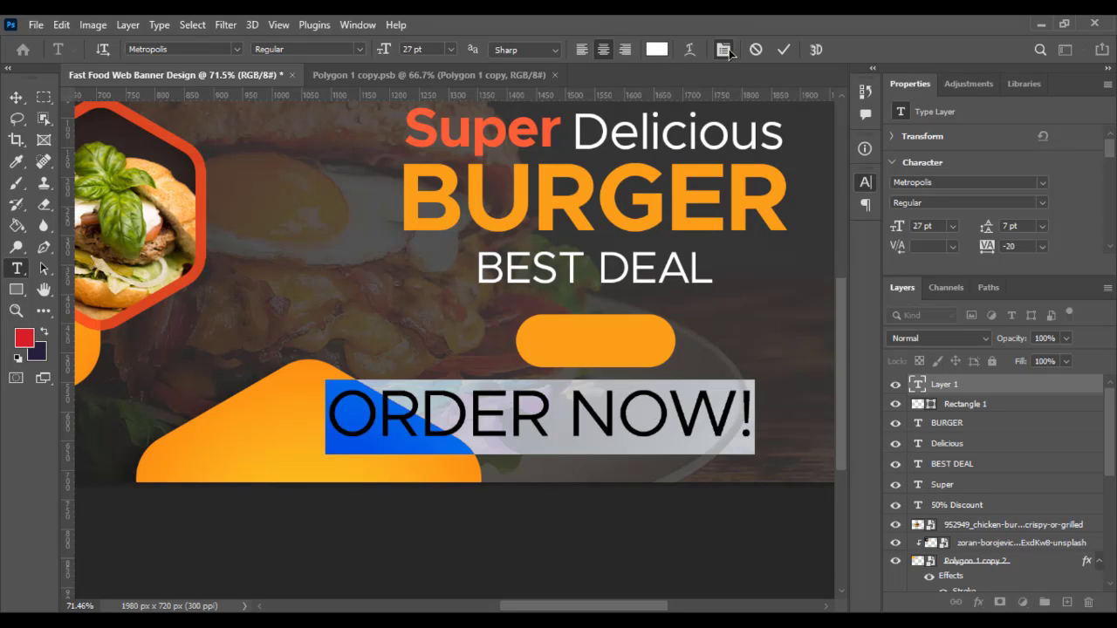
{"action": "left_click", "coordinate": [723, 50]}
{"action": "left_click_drag", "start_coordinate": [684, 227], "coordinate": [673, 234]}
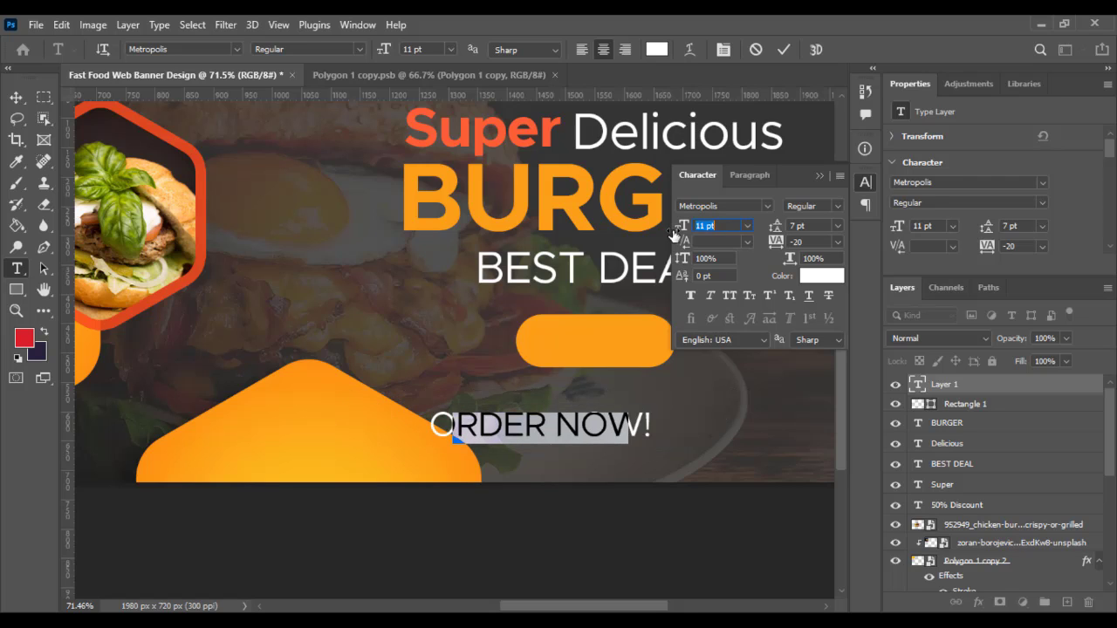
{"action": "left_click", "coordinate": [837, 207]}
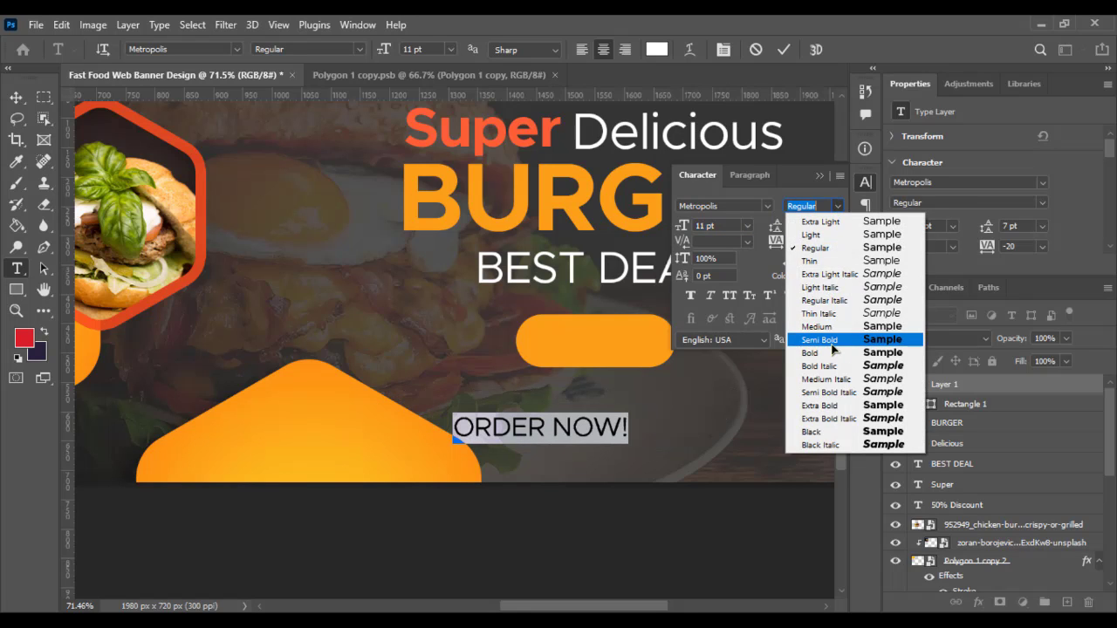
{"action": "left_click", "coordinate": [811, 352]}
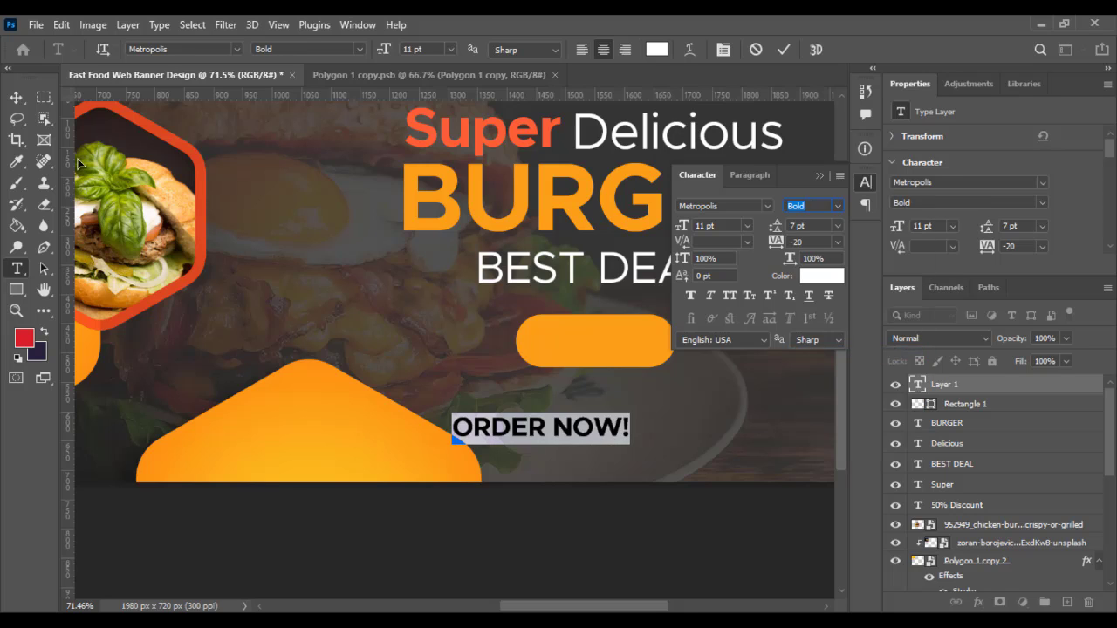
Scale the "ORDER NOW!" text down to about 6.83 pt and center it on the orange pill shape.
{"action": "left_click", "coordinate": [15, 97]}
{"action": "left_click_drag", "start_coordinate": [629, 427], "coordinate": [650, 343]}
{"action": "key", "text": "Return"}
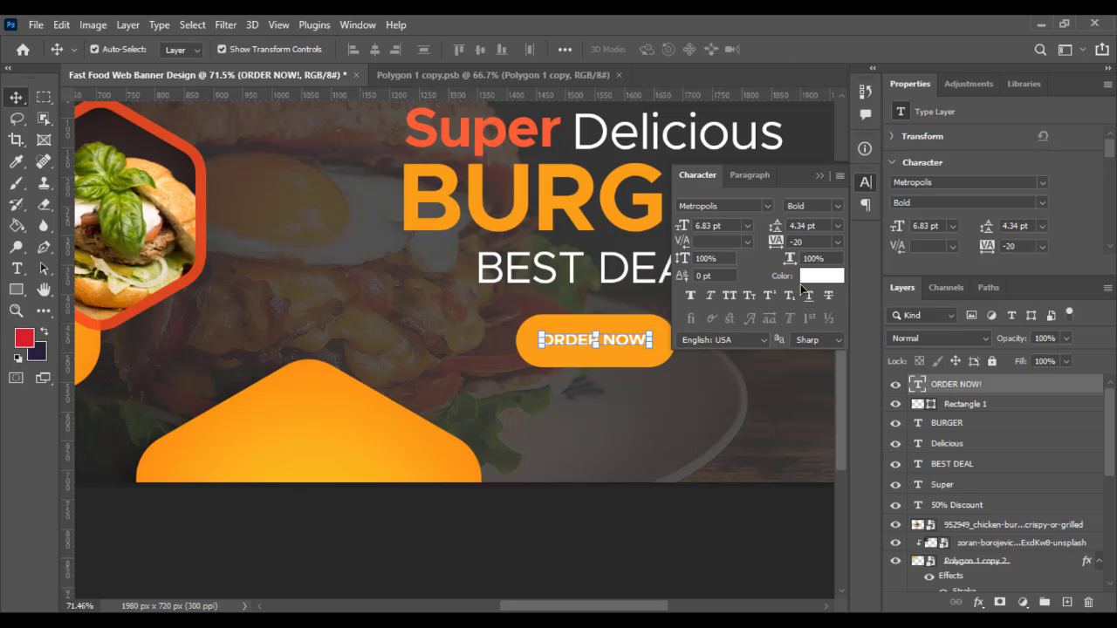
Color the "ORDER NOW!" text black (000000) and collapse the character settings.
{"action": "left_click", "coordinate": [840, 281]}
{"action": "type", "text": "000000"}
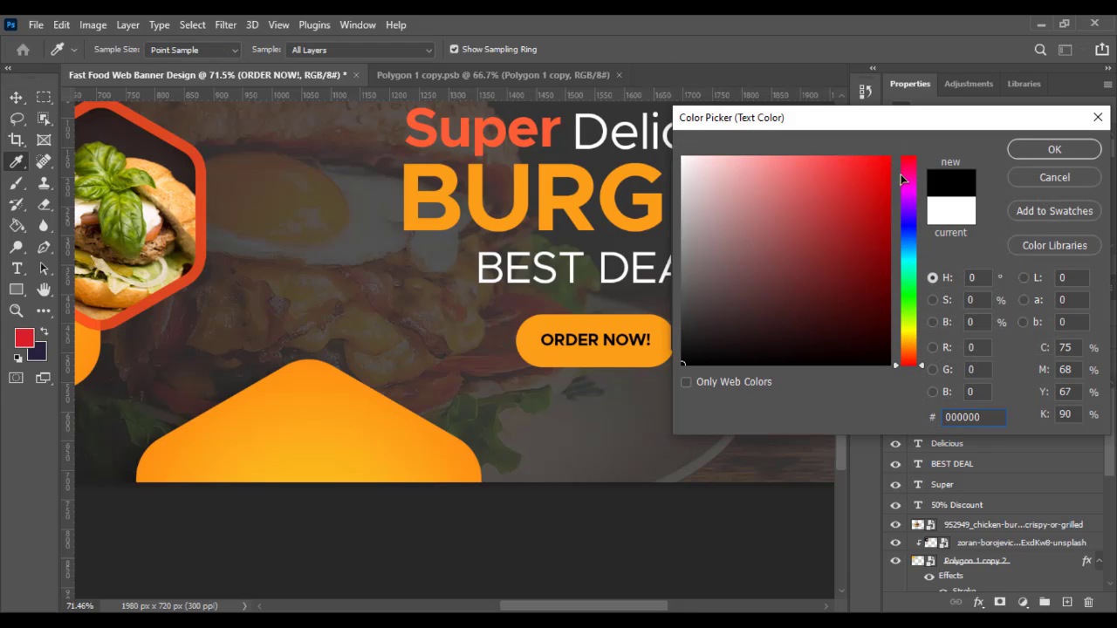
{"action": "left_click", "coordinate": [1052, 148]}
{"action": "scroll", "coordinate": [581, 508], "scroll_direction": "down", "scroll_amount": 3}
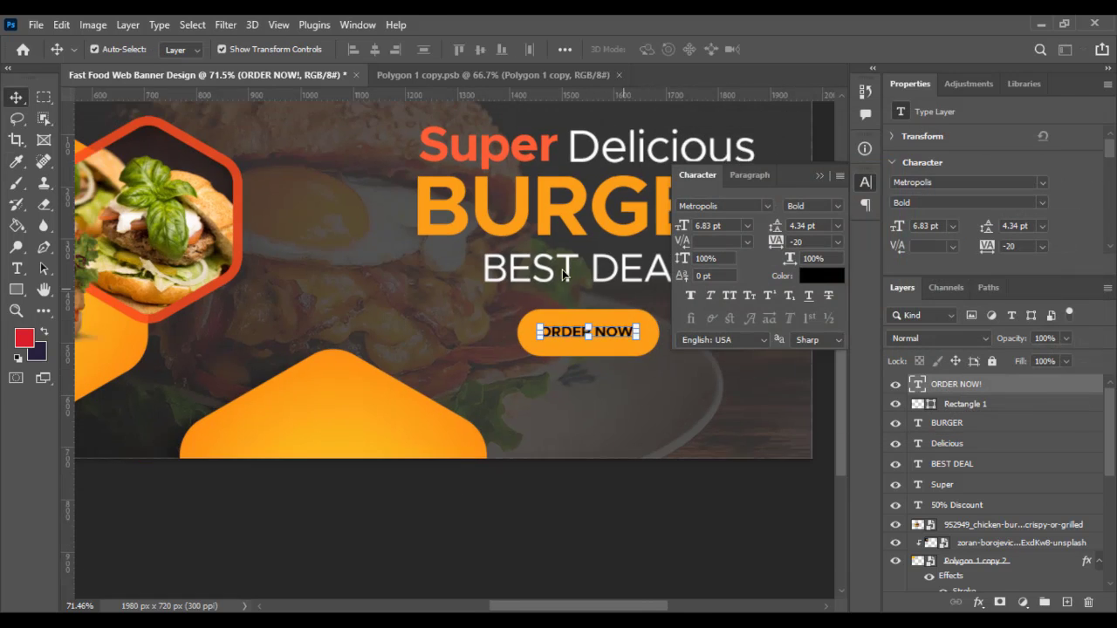
{"action": "scroll", "coordinate": [575, 503], "scroll_direction": "down", "scroll_amount": 1}
{"action": "left_click", "coordinate": [351, 416]}
{"action": "scroll", "coordinate": [349, 393], "scroll_direction": "down", "scroll_amount": 3}
{"action": "left_click_drag", "start_coordinate": [342, 382], "coordinate": [436, 441]}
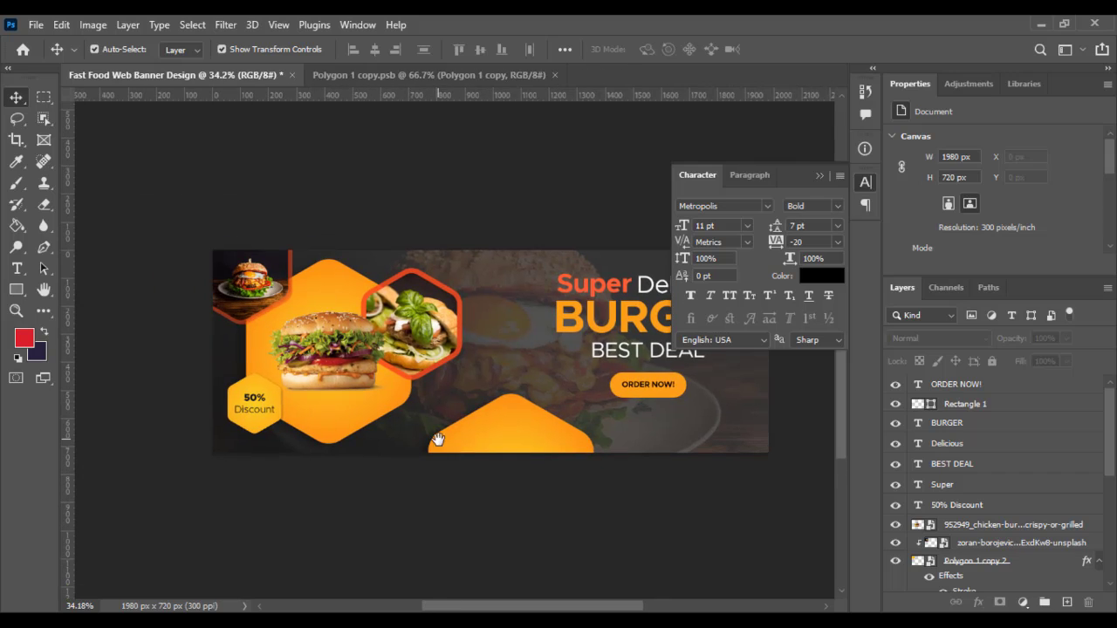
{"action": "scroll", "coordinate": [546, 439], "scroll_direction": "up", "scroll_amount": 1}
{"action": "scroll", "coordinate": [545, 441], "scroll_direction": "up", "scroll_amount": 1}
{"action": "left_click", "coordinate": [818, 177]}
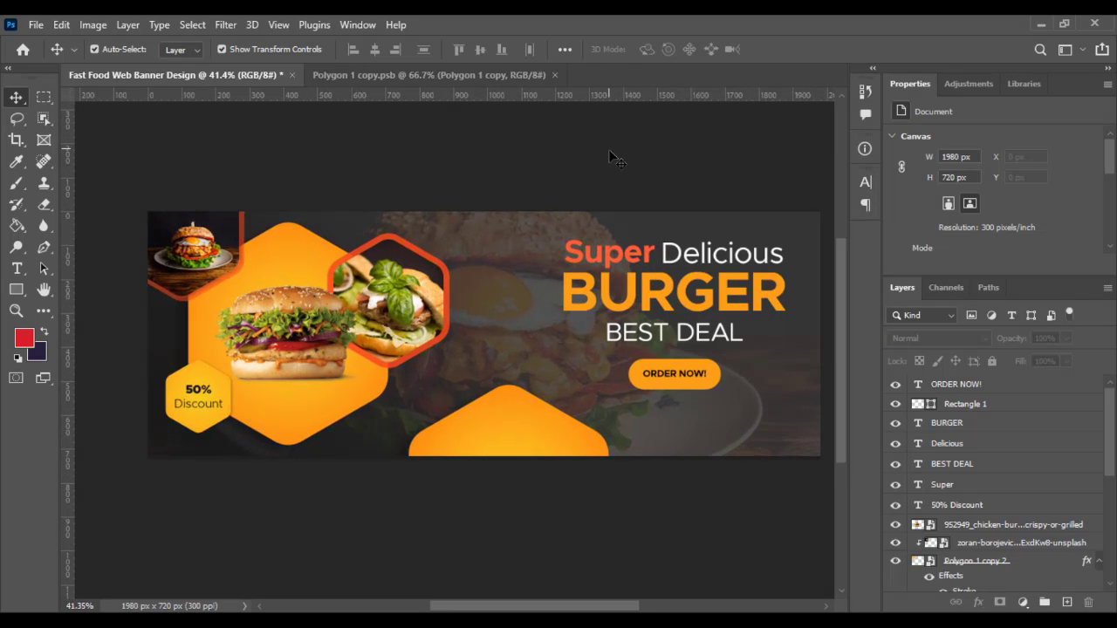
Move the headline texts together with the "ORDER NOW!" label and its pill shape down by about 54 px.
{"action": "scroll", "coordinate": [644, 312], "scroll_direction": "down", "scroll_amount": 1}
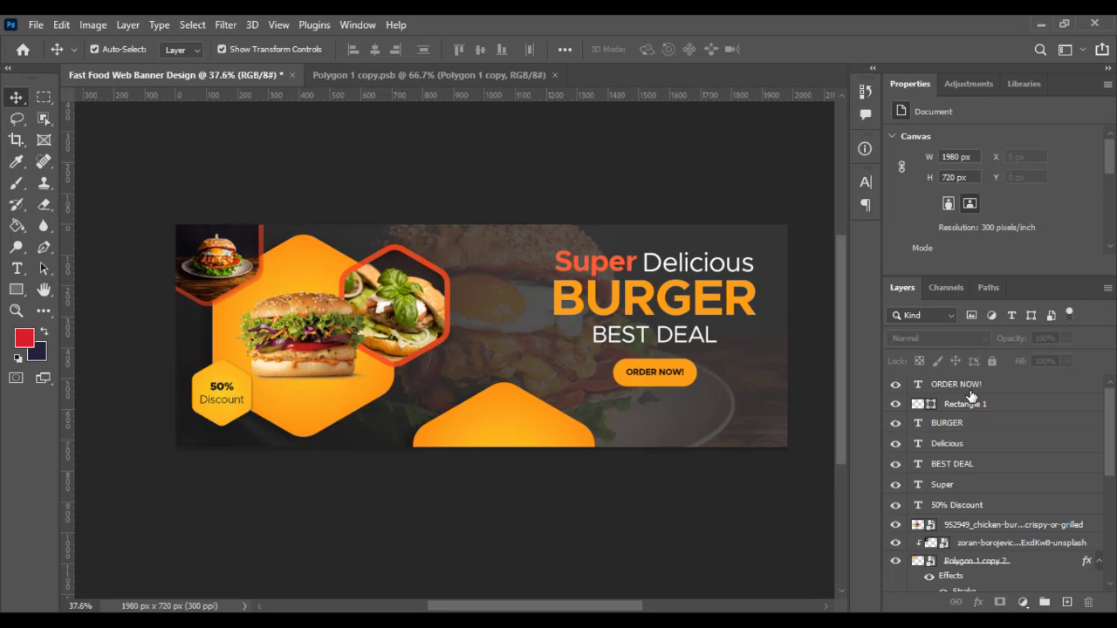
{"action": "left_click", "coordinate": [970, 390]}
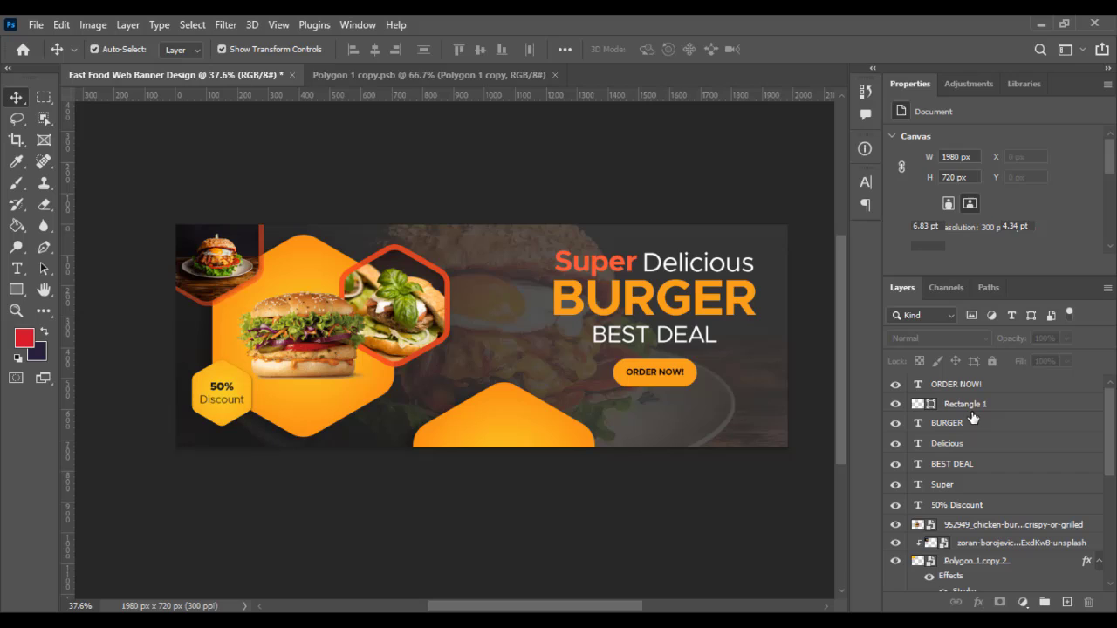
{"action": "left_click", "coordinate": [943, 485], "text": "shift"}
{"action": "left_click_drag", "start_coordinate": [709, 308], "coordinate": [709, 324]}
{"action": "left_click", "coordinate": [531, 489], "text": "ctrl"}
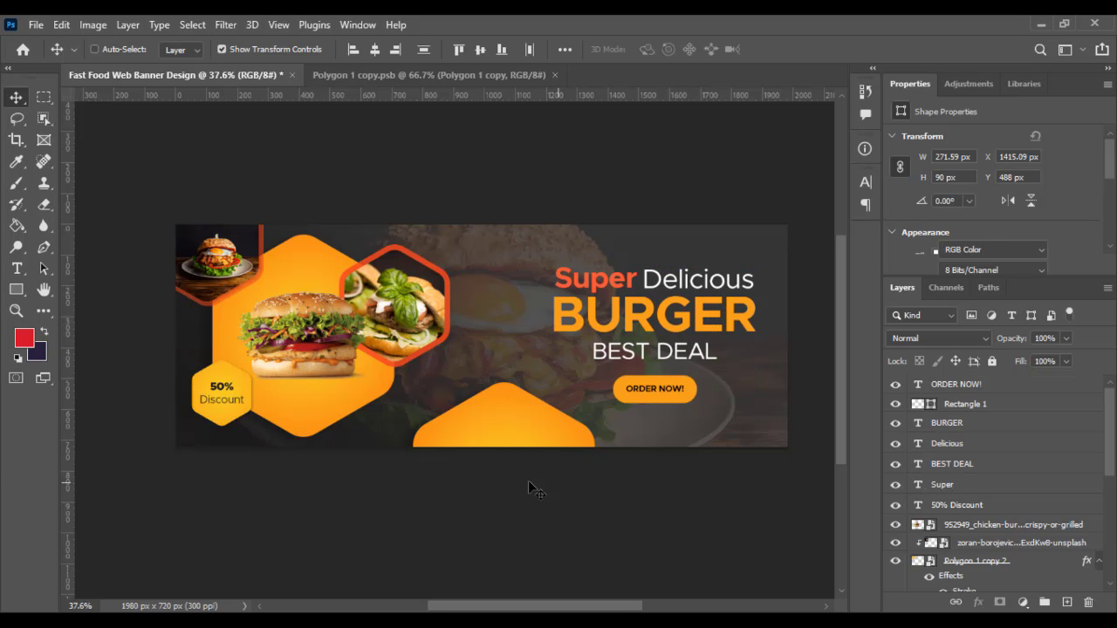
{"action": "scroll", "coordinate": [529, 483], "scroll_direction": "up", "scroll_amount": 2}
{"action": "scroll", "coordinate": [528, 489], "scroll_direction": "down", "scroll_amount": 1}
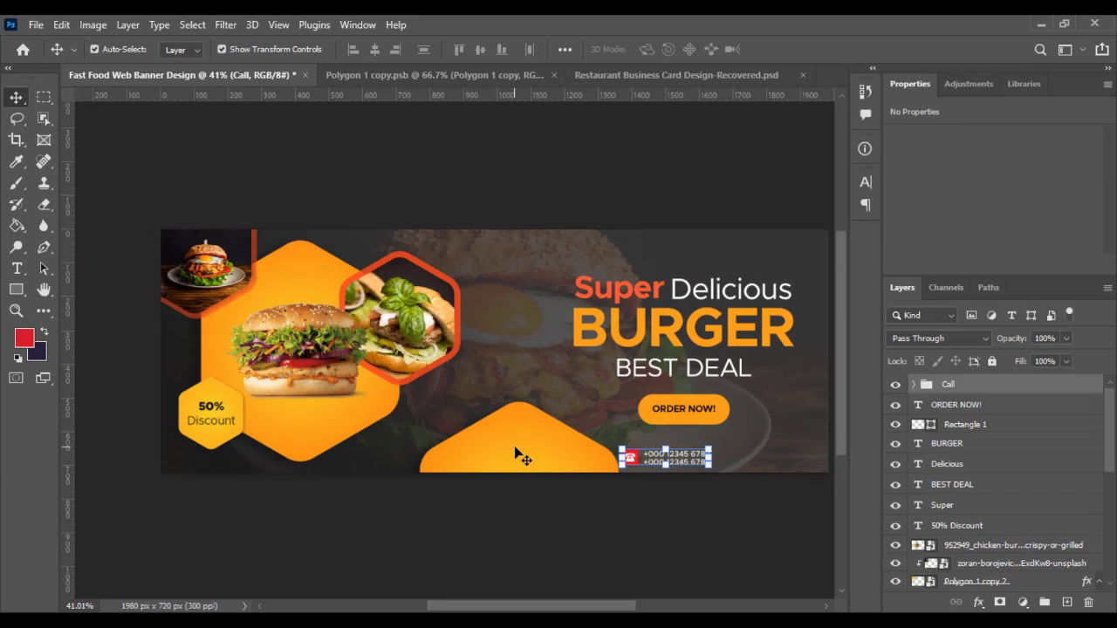
Move the Call group with the phone numbers up and center it just below the ORDER NOW! pill shape.
{"action": "scroll", "coordinate": [687, 534], "scroll_direction": "up", "scroll_amount": 2}
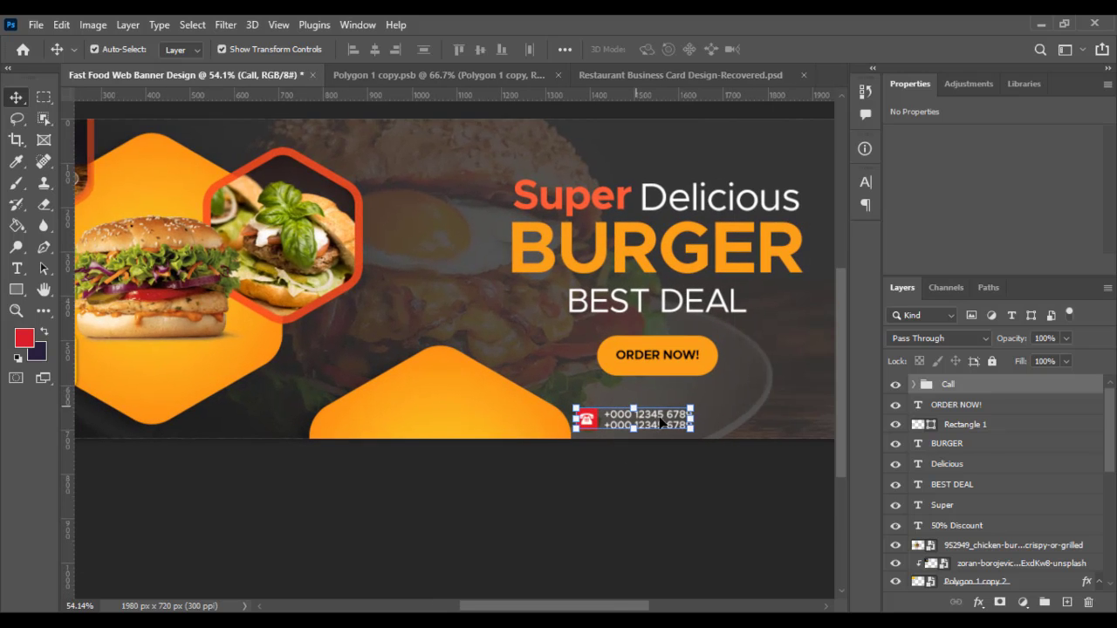
{"action": "left_click_drag", "start_coordinate": [686, 423], "coordinate": [685, 422]}
{"action": "double_click", "coordinate": [685, 422]}
{"action": "left_click_drag", "start_coordinate": [656, 400], "coordinate": [678, 412]}
{"action": "scroll", "coordinate": [647, 422], "scroll_direction": "down", "scroll_amount": 1}
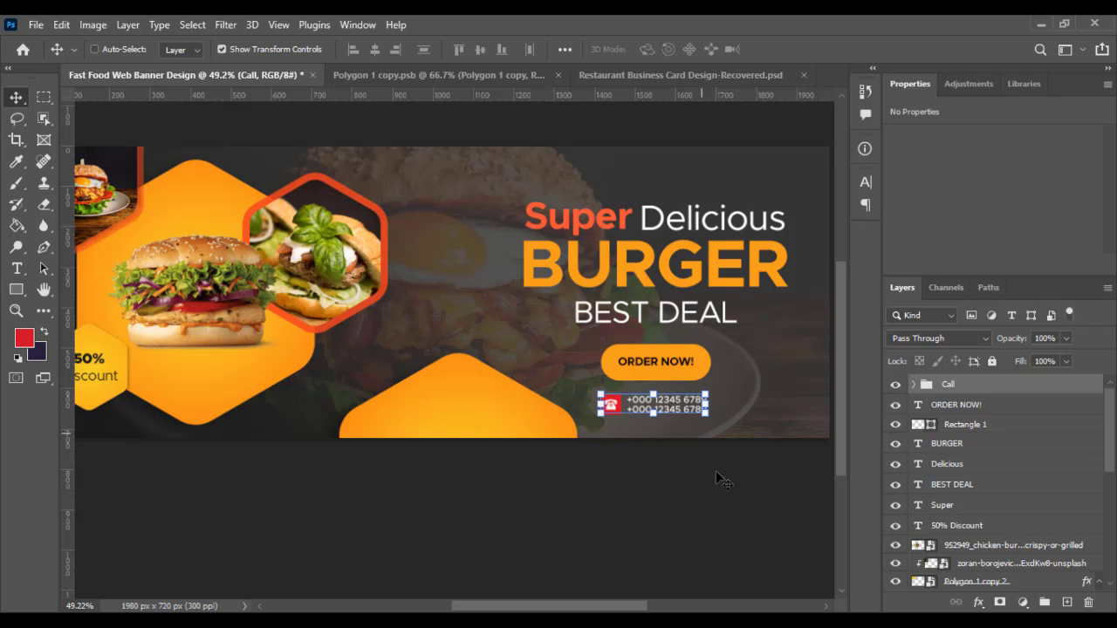
{"action": "left_click", "coordinate": [693, 493]}
{"action": "scroll", "coordinate": [699, 502], "scroll_direction": "down", "scroll_amount": 1}
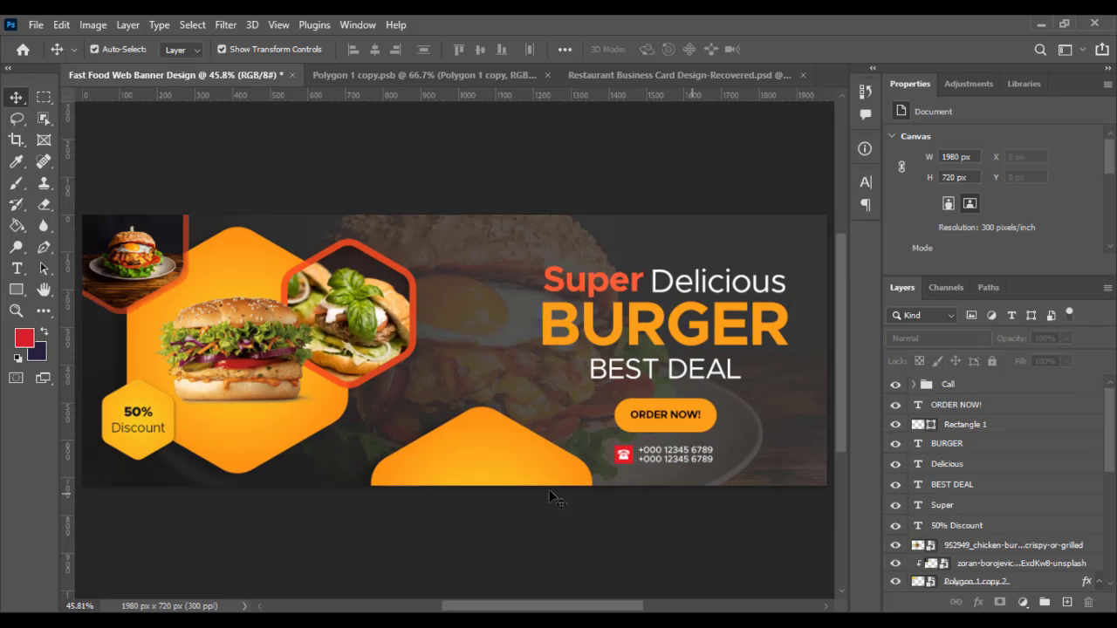
Place the Logo group on the partly cropped orange hexagon at the banner's lower edge and scale it to about 70.93%.
{"action": "scroll", "coordinate": [417, 520], "scroll_direction": "up", "scroll_amount": 2}
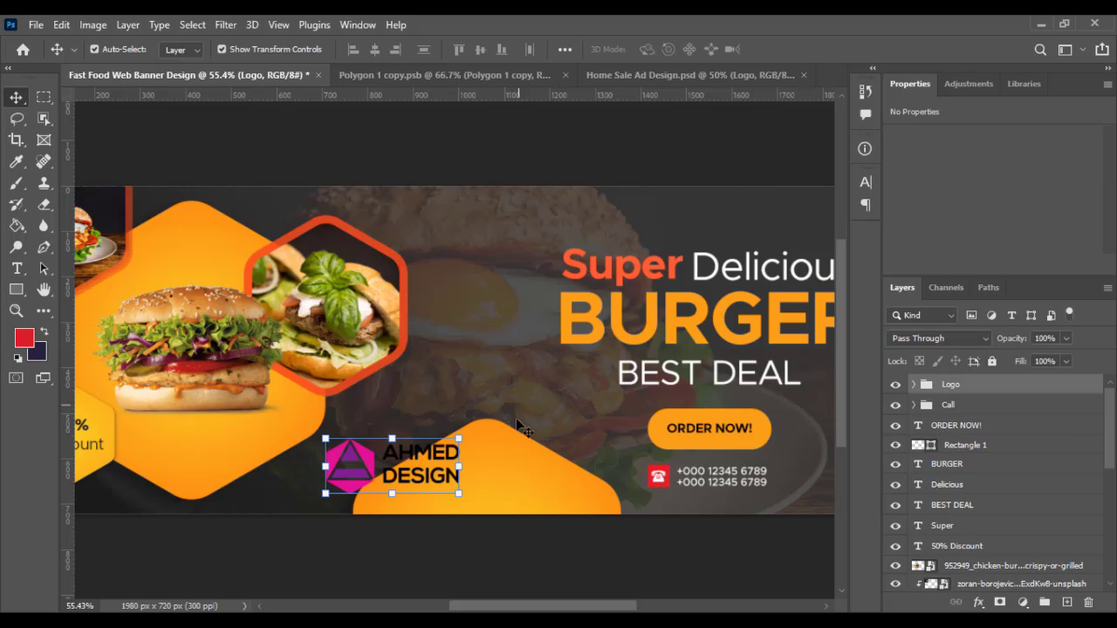
{"action": "scroll", "coordinate": [515, 462], "scroll_direction": "up", "scroll_amount": 2}
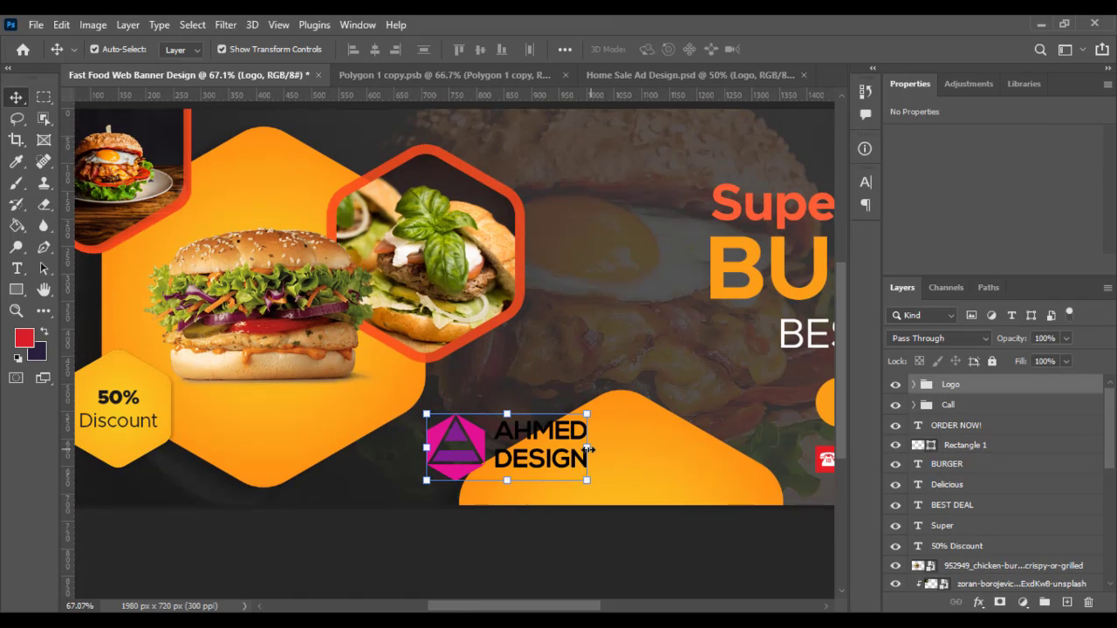
{"action": "left_click", "coordinate": [589, 448]}
{"action": "left_click", "coordinate": [712, 318]}
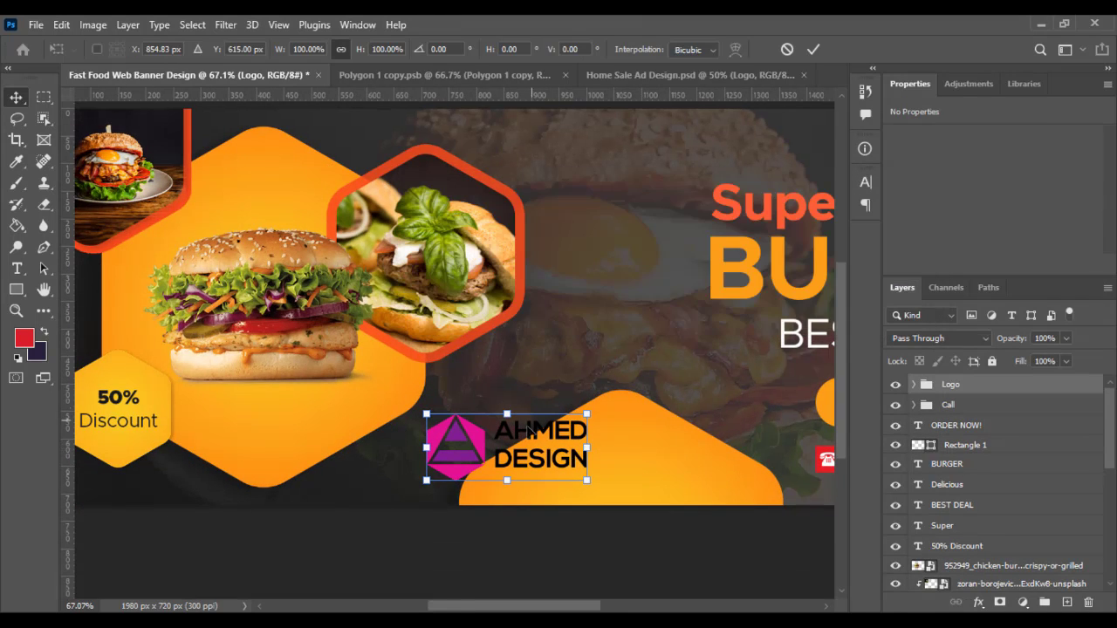
{"action": "left_click_drag", "start_coordinate": [525, 430], "coordinate": [640, 455]}
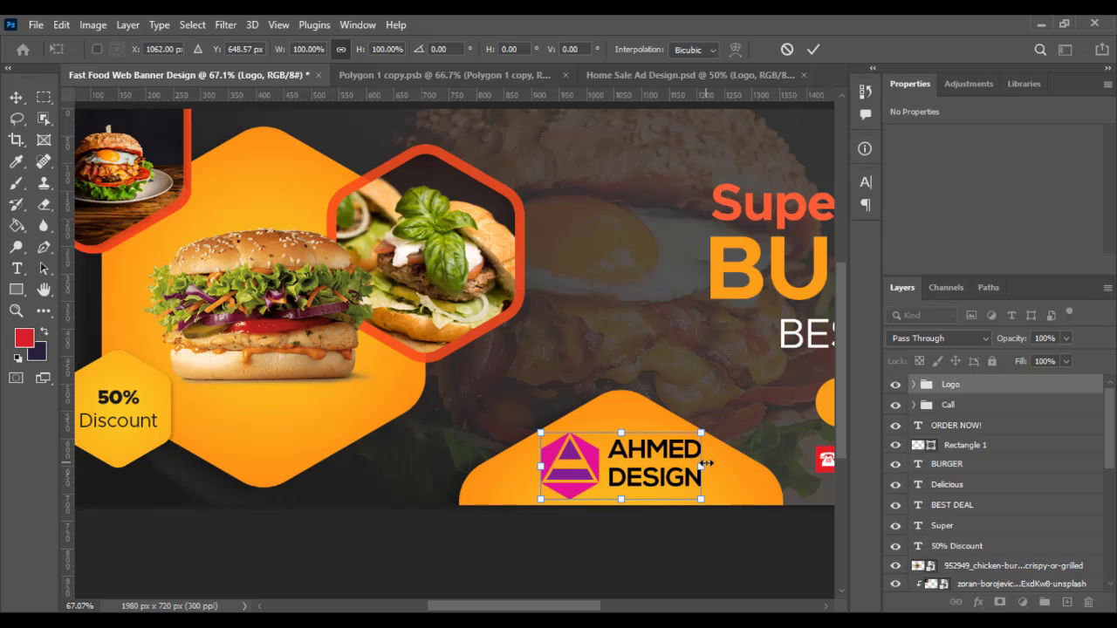
{"action": "left_click_drag", "start_coordinate": [701, 473], "coordinate": [645, 477]}
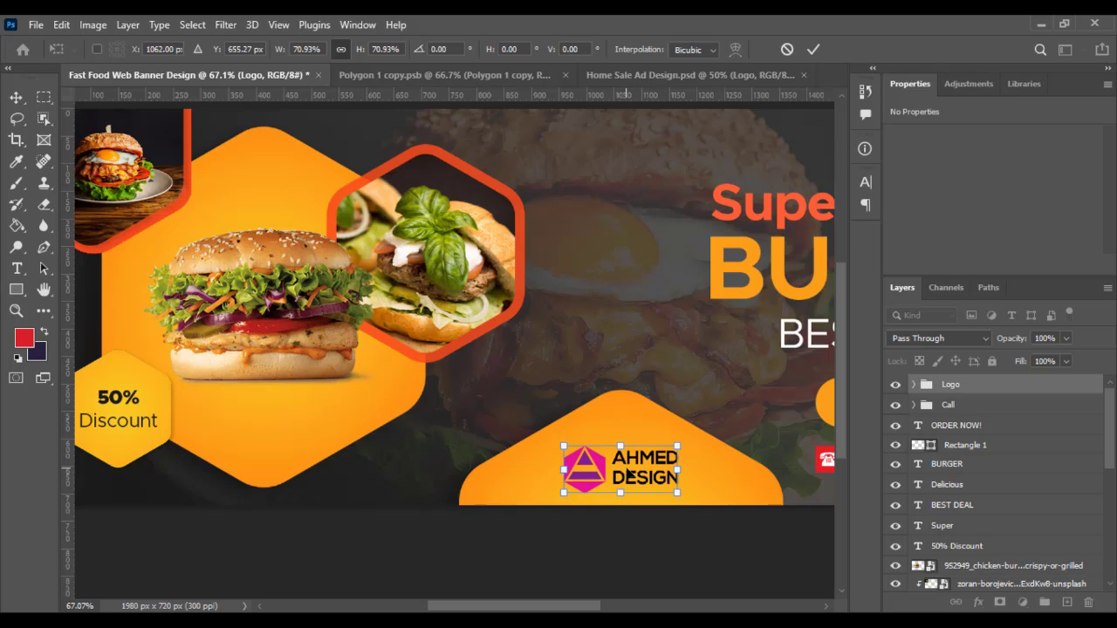
{"action": "key", "text": "Return"}
Recolor the purple triangle at the top of the logo emblem black (000000).
{"action": "left_click", "coordinate": [487, 429]}
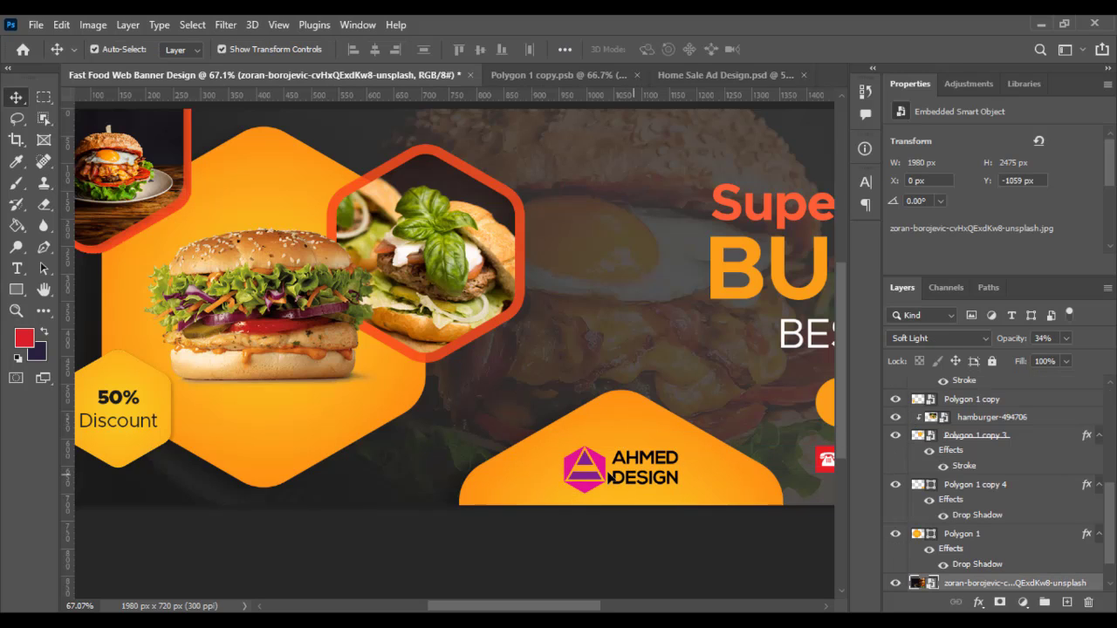
{"action": "left_click", "coordinate": [609, 476]}
{"action": "left_click", "coordinate": [942, 380]}
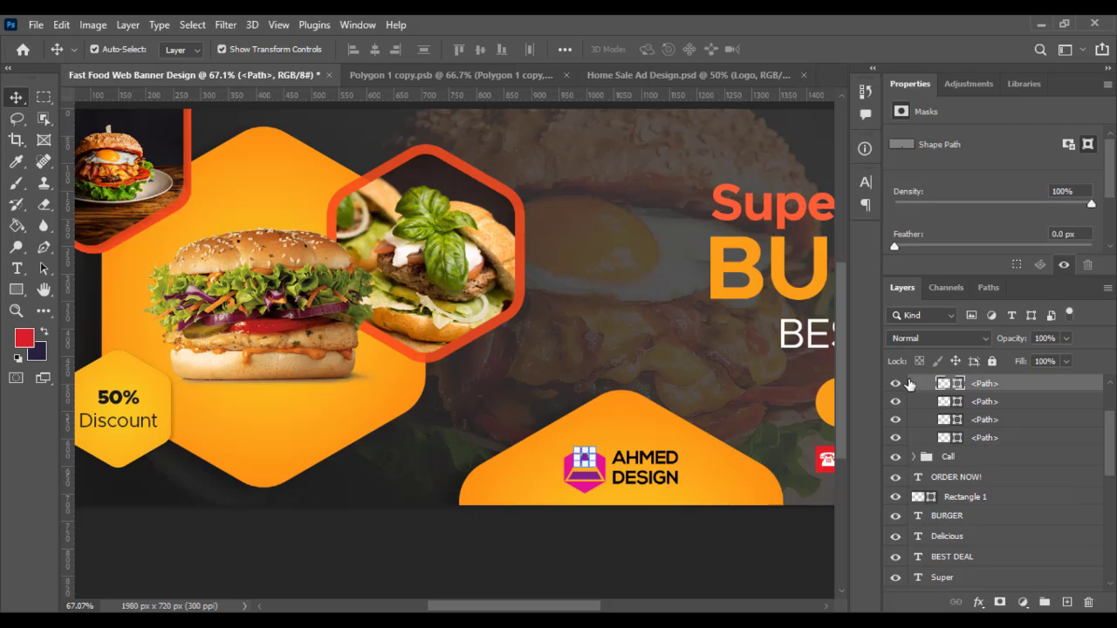
{"action": "double_click", "coordinate": [947, 384]}
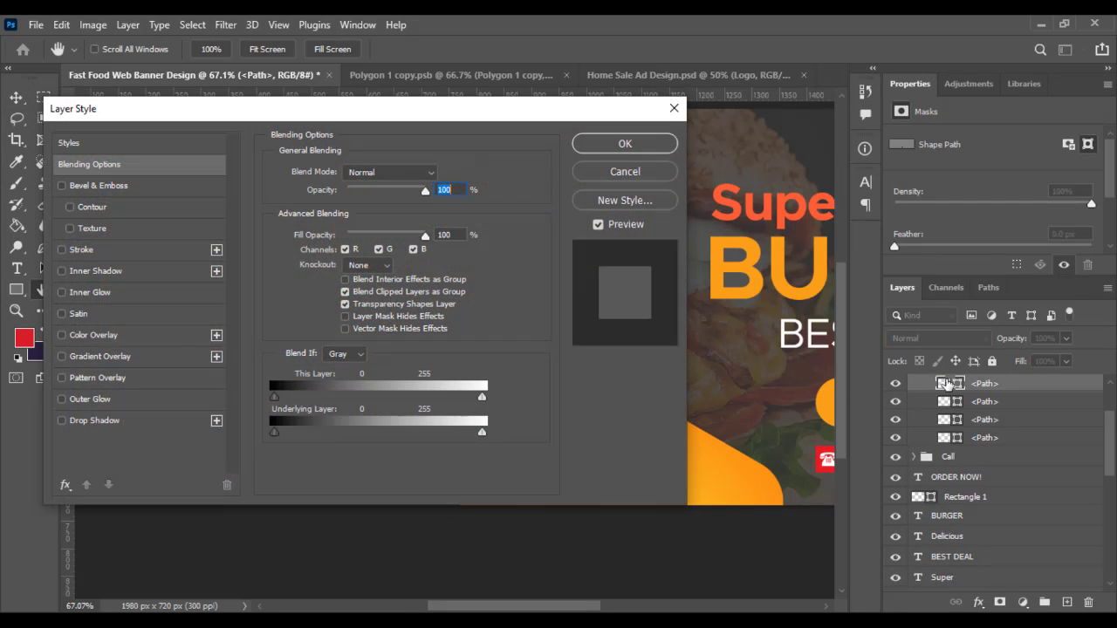
{"action": "left_click", "coordinate": [642, 175]}
{"action": "double_click", "coordinate": [944, 384]}
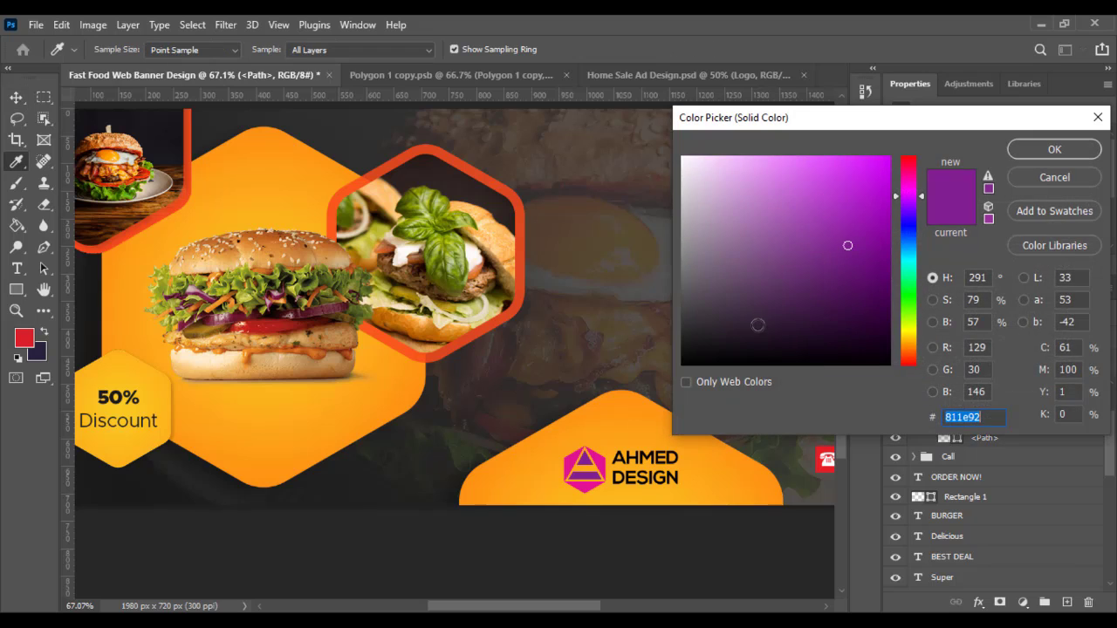
{"action": "left_click", "coordinate": [612, 279]}
{"action": "left_click_drag", "start_coordinate": [579, 273], "coordinate": [408, 379]}
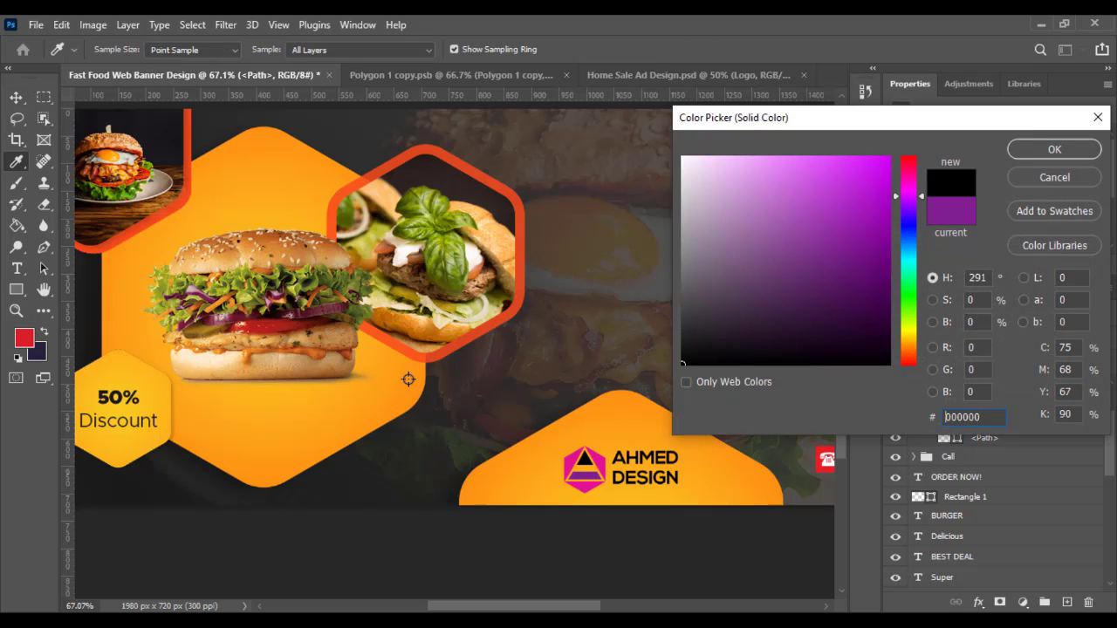
{"action": "left_click", "coordinate": [1055, 150]}
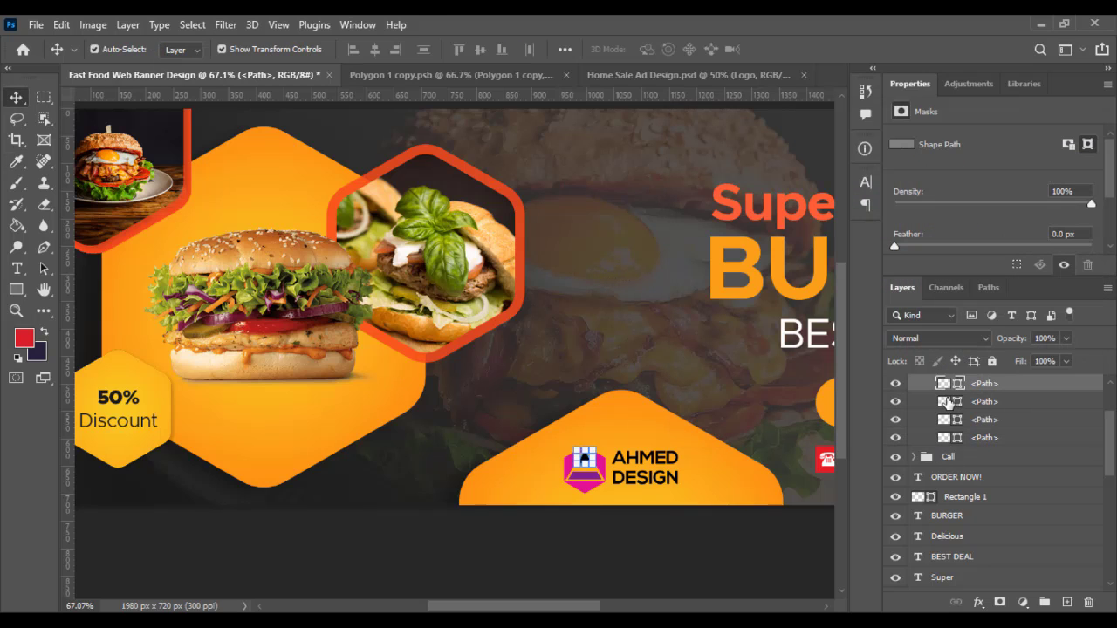
Recolor the purple bar in the lower half of the logo emblem black (000000).
{"action": "scroll", "coordinate": [945, 417], "scroll_direction": "up", "scroll_amount": 1}
{"action": "double_click", "coordinate": [950, 386]}
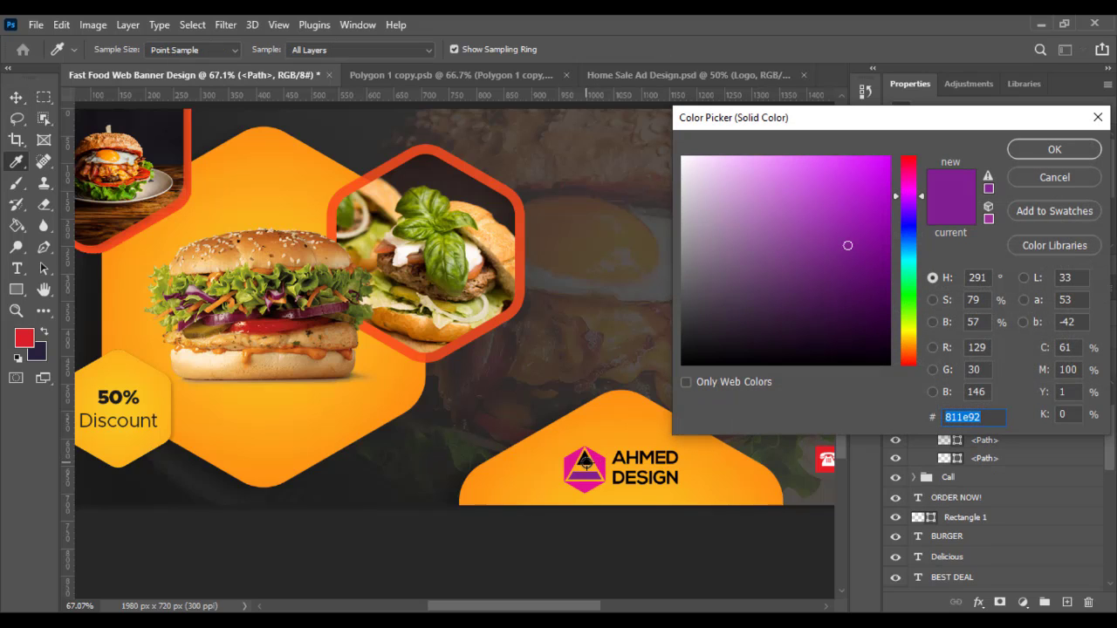
{"action": "left_click", "coordinate": [585, 462]}
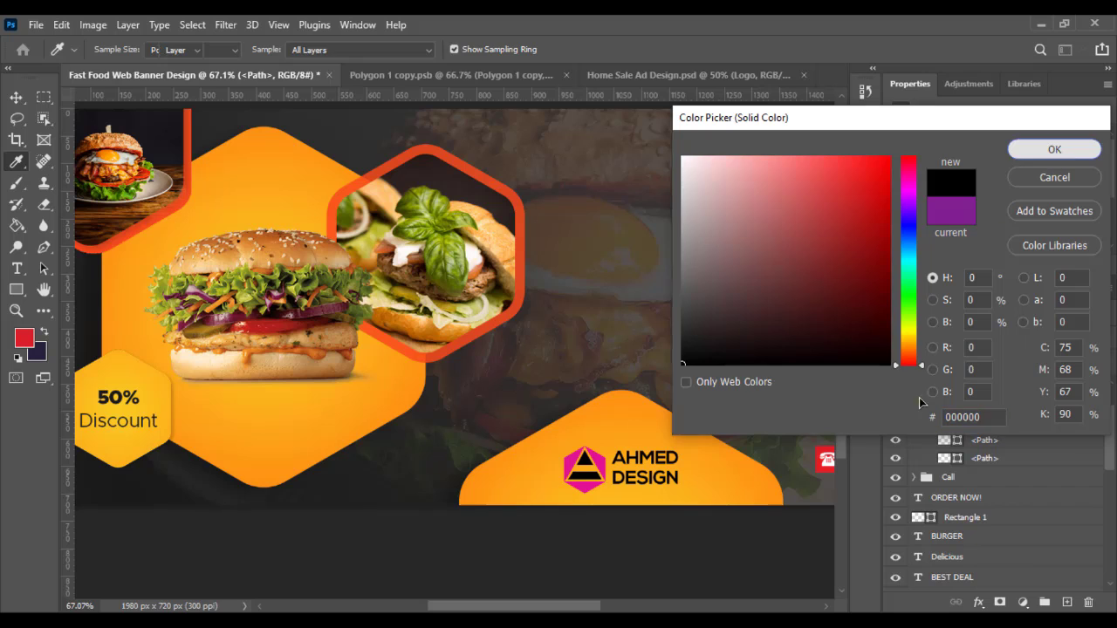
{"action": "left_click", "coordinate": [1059, 151]}
Recolor the pink right side of the logo emblem with the red-orange (e04820) sampled from the burger hexagon's outline.
{"action": "double_click", "coordinate": [944, 421]}
{"action": "left_click", "coordinate": [569, 215]}
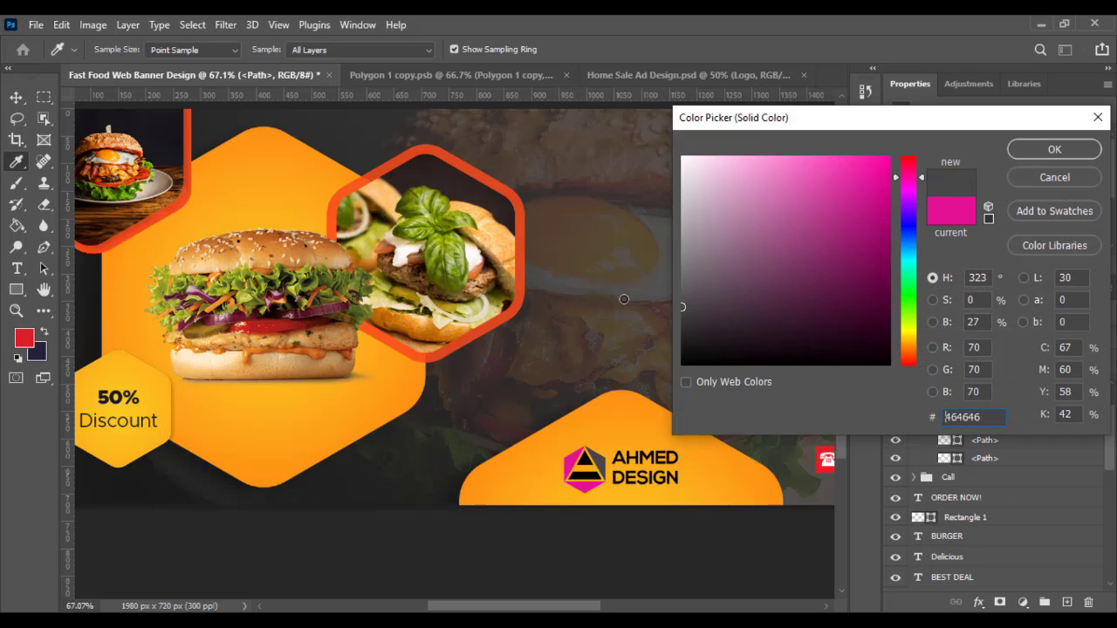
{"action": "left_click", "coordinate": [499, 188]}
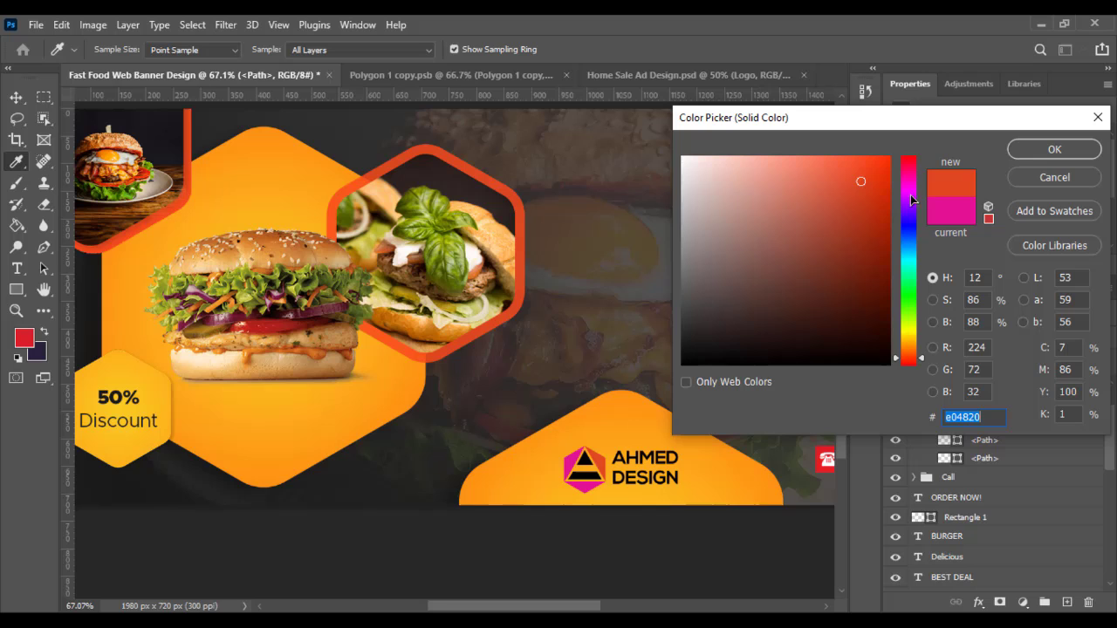
{"action": "left_click", "coordinate": [1056, 150]}
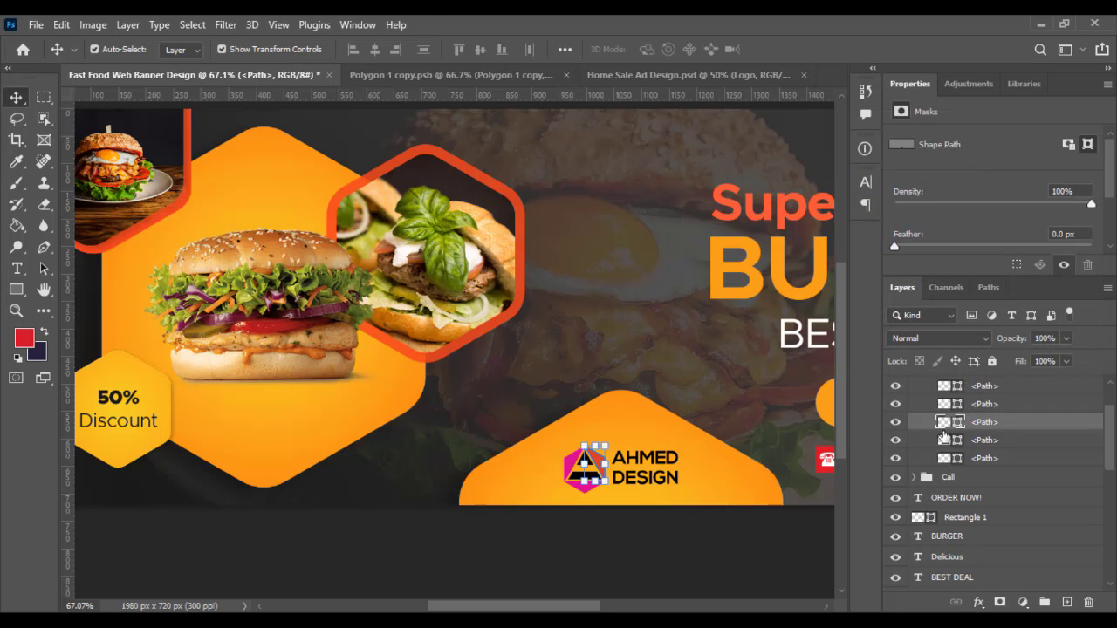
Recolor the remaining pink bottom and left pieces of the logo emblem red-orange (e04820) and collapse the Logo group.
{"action": "double_click", "coordinate": [944, 439]}
{"action": "left_click", "coordinate": [605, 461]}
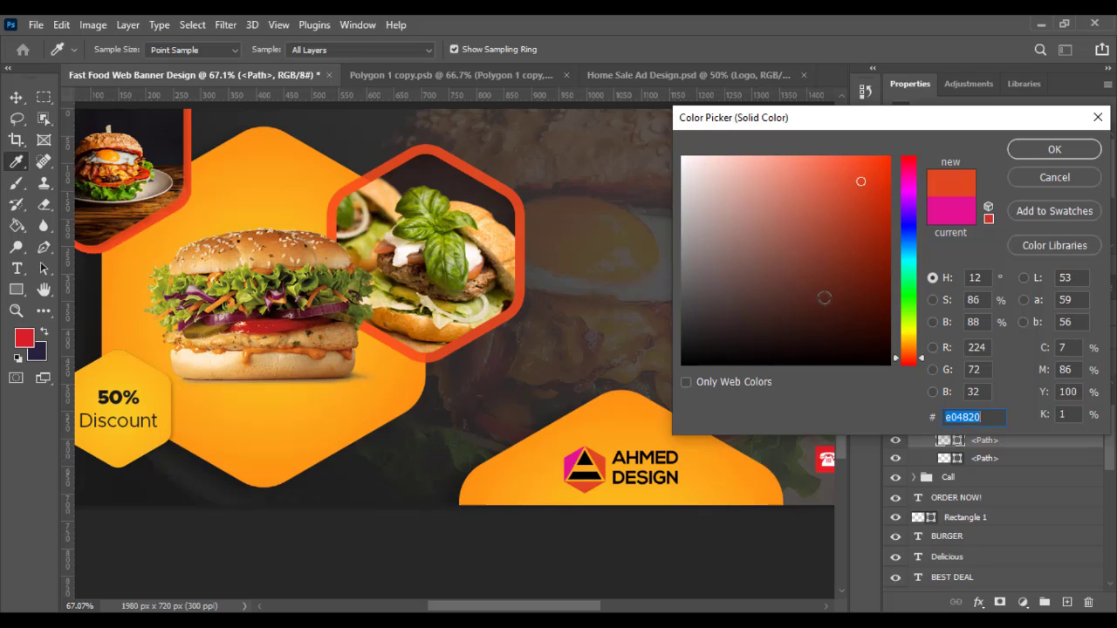
{"action": "left_click", "coordinate": [1054, 151]}
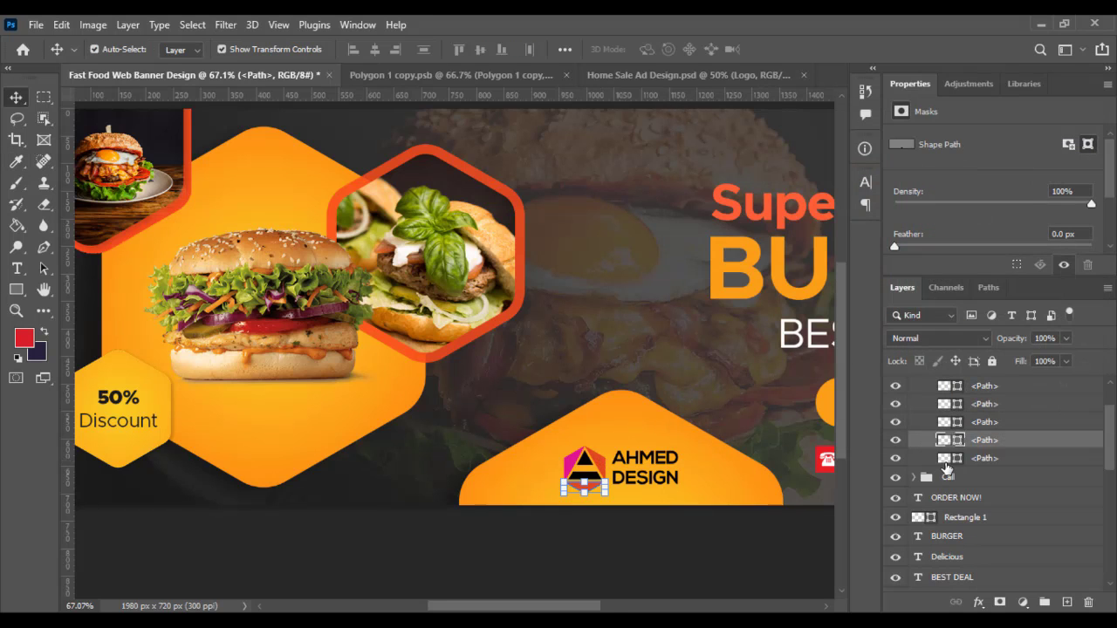
{"action": "double_click", "coordinate": [944, 464]}
{"action": "left_click", "coordinate": [601, 466]}
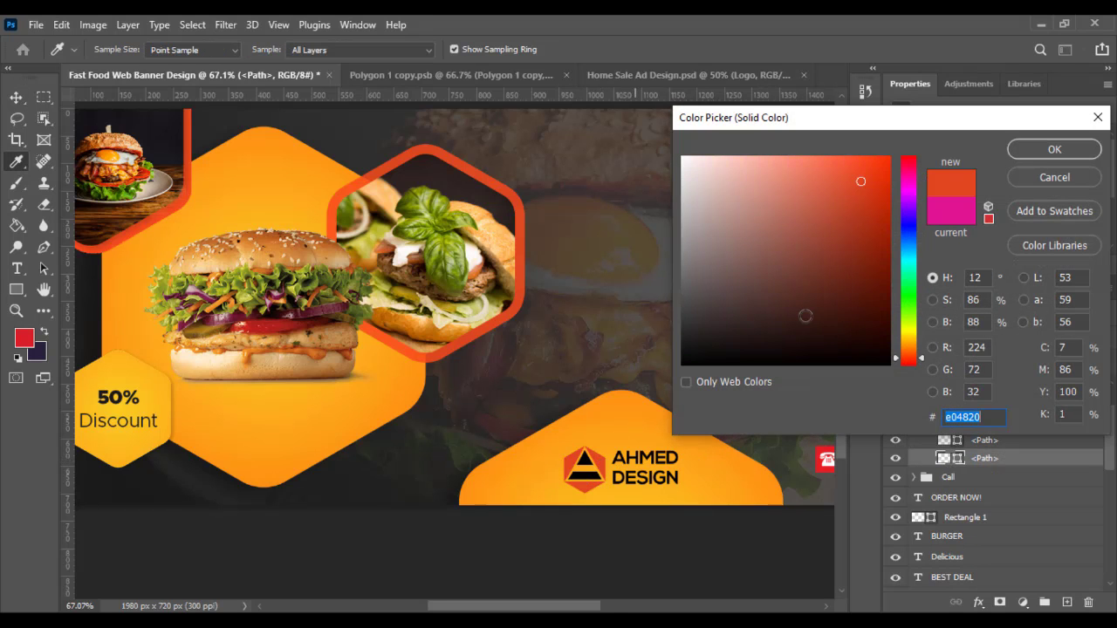
{"action": "left_click", "coordinate": [1054, 151]}
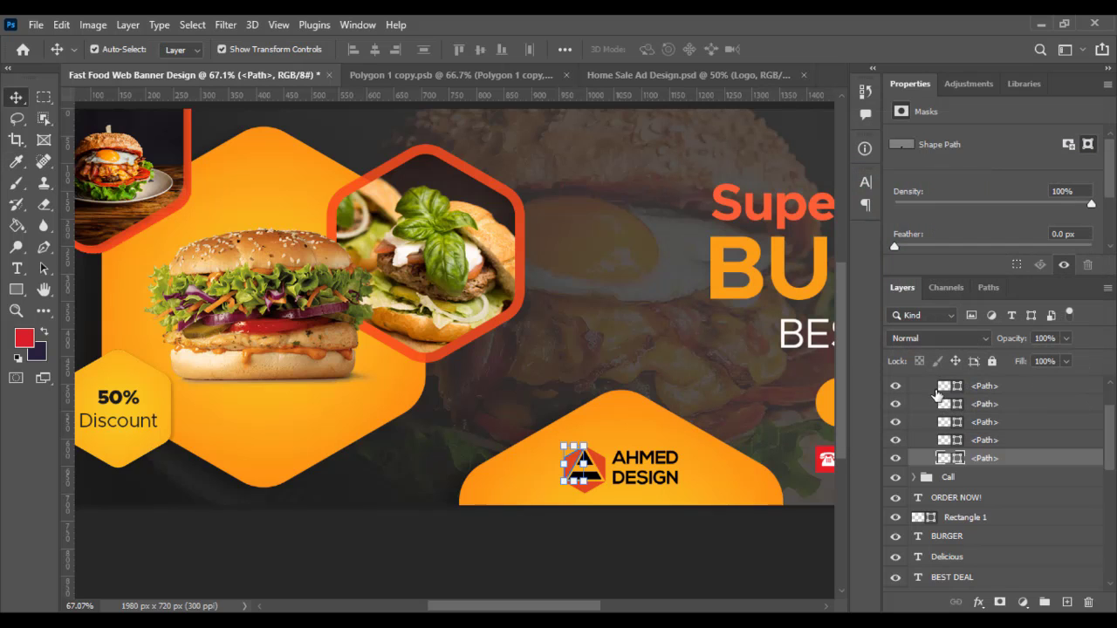
{"action": "scroll", "coordinate": [925, 437], "scroll_direction": "up", "scroll_amount": 3}
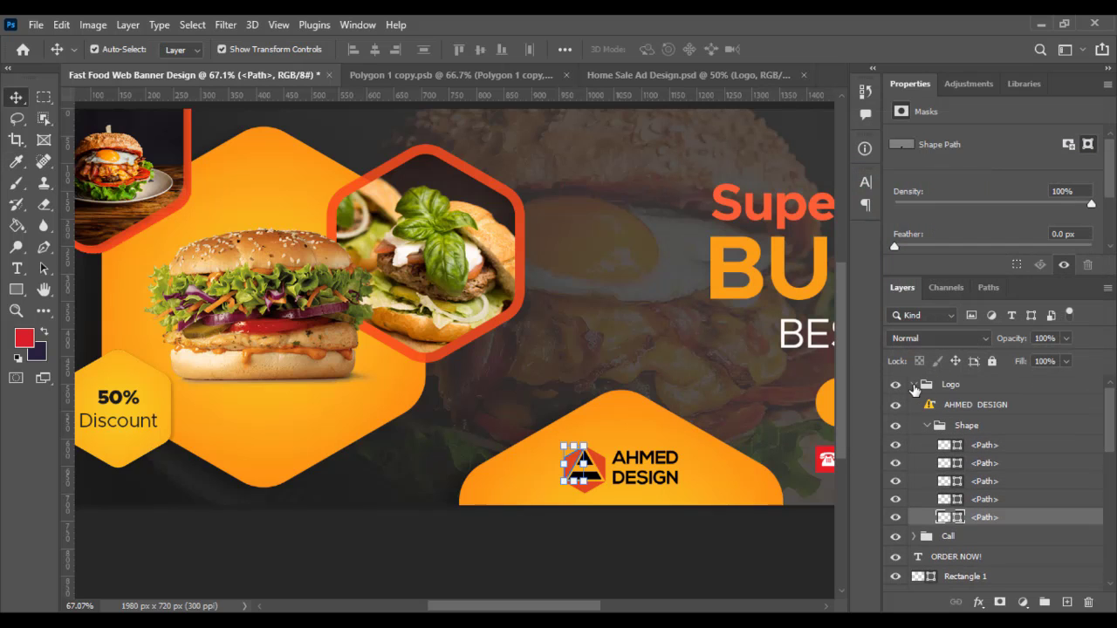
{"action": "left_click", "coordinate": [914, 385]}
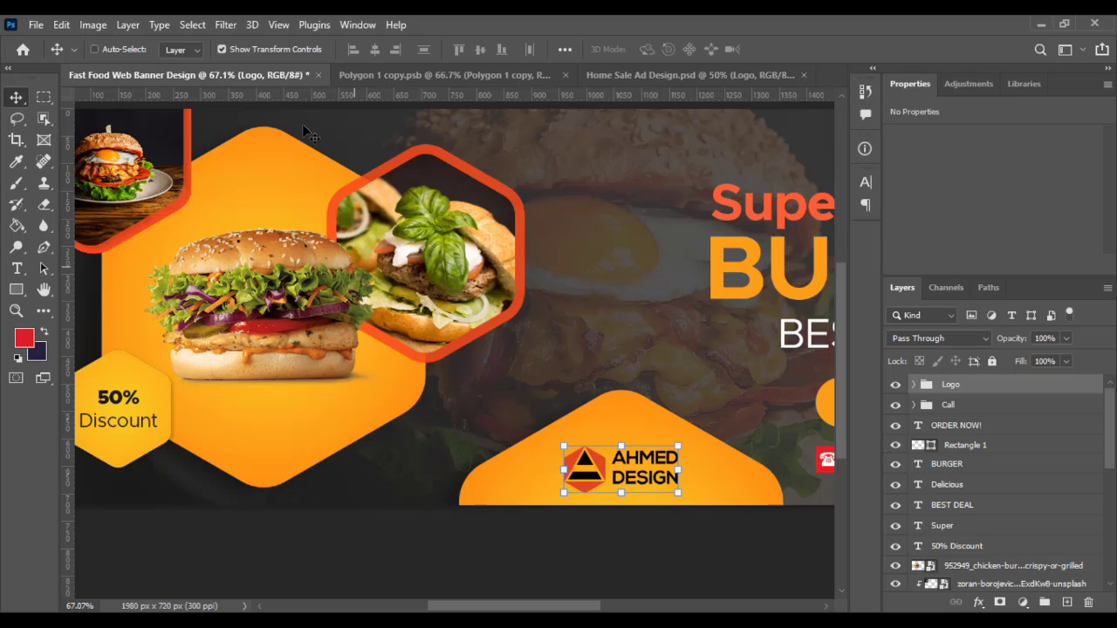
Look through the layer stack for the orange hexagon behind the logo, briefly hiding and showing Polygon 1 copy.
{"action": "left_click", "coordinate": [94, 49]}
{"action": "scroll", "coordinate": [1026, 502], "scroll_direction": "down", "scroll_amount": 5}
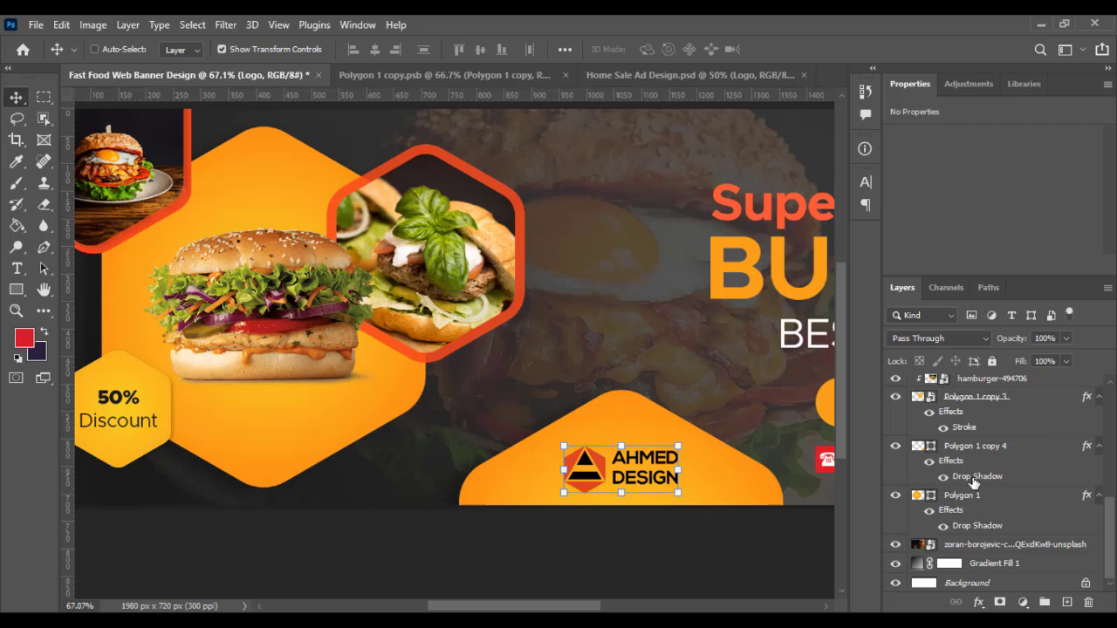
{"action": "scroll", "coordinate": [961, 441], "scroll_direction": "up", "scroll_amount": 1}
{"action": "scroll", "coordinate": [960, 441], "scroll_direction": "up", "scroll_amount": 1}
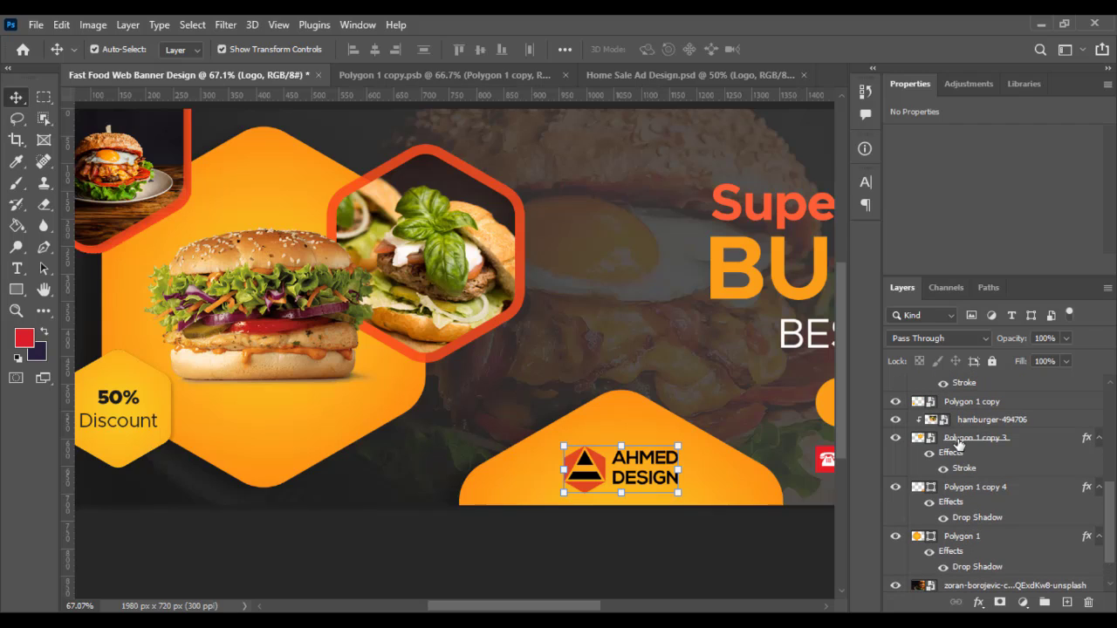
{"action": "left_click", "coordinate": [894, 403]}
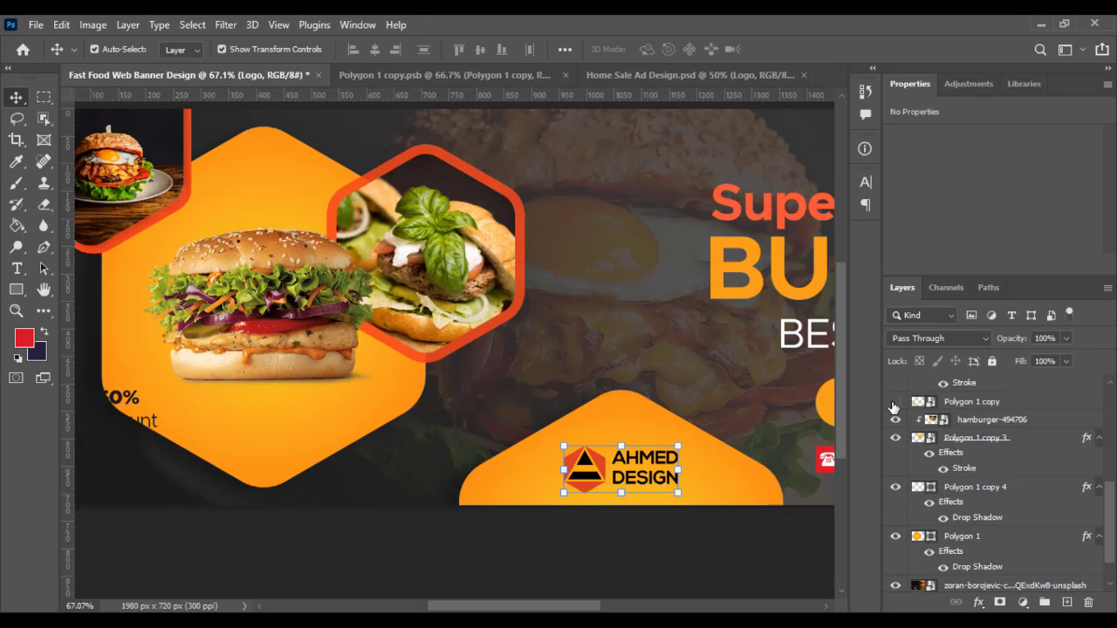
{"action": "left_click", "coordinate": [895, 404]}
{"action": "scroll", "coordinate": [937, 454], "scroll_direction": "up", "scroll_amount": 2}
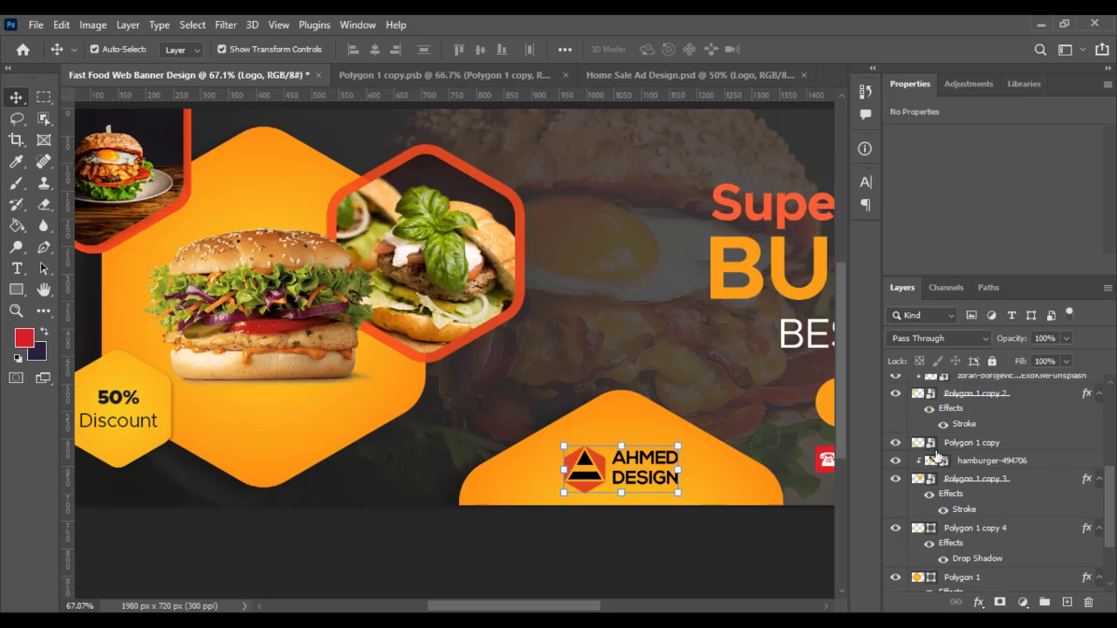
{"action": "scroll", "coordinate": [960, 409], "scroll_direction": "up", "scroll_amount": 4}
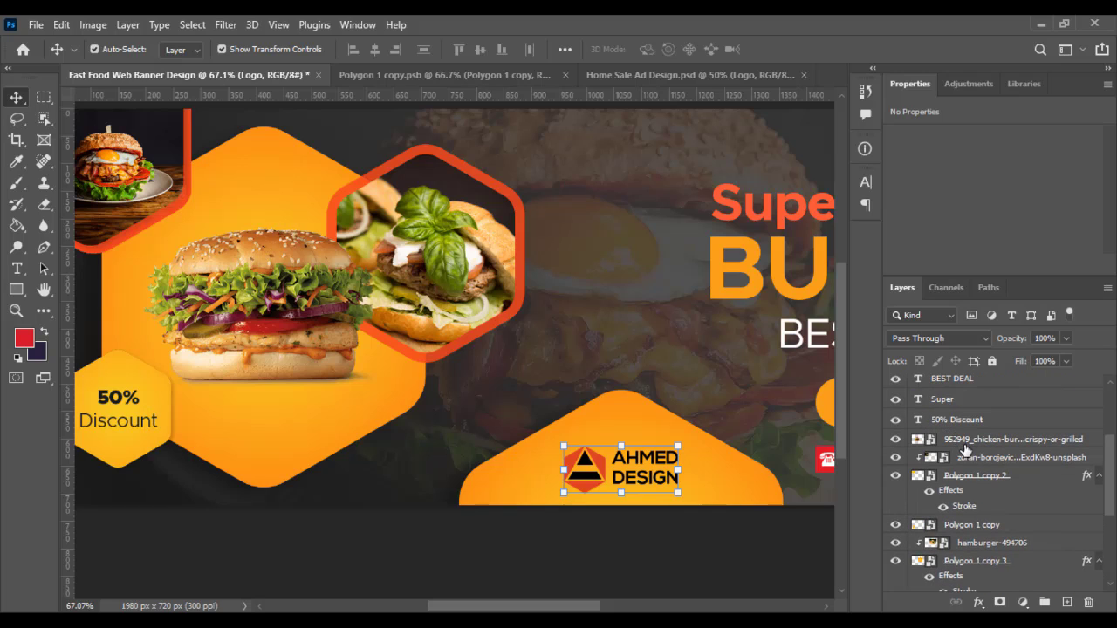
{"action": "scroll", "coordinate": [921, 513], "scroll_direction": "down", "scroll_amount": 3}
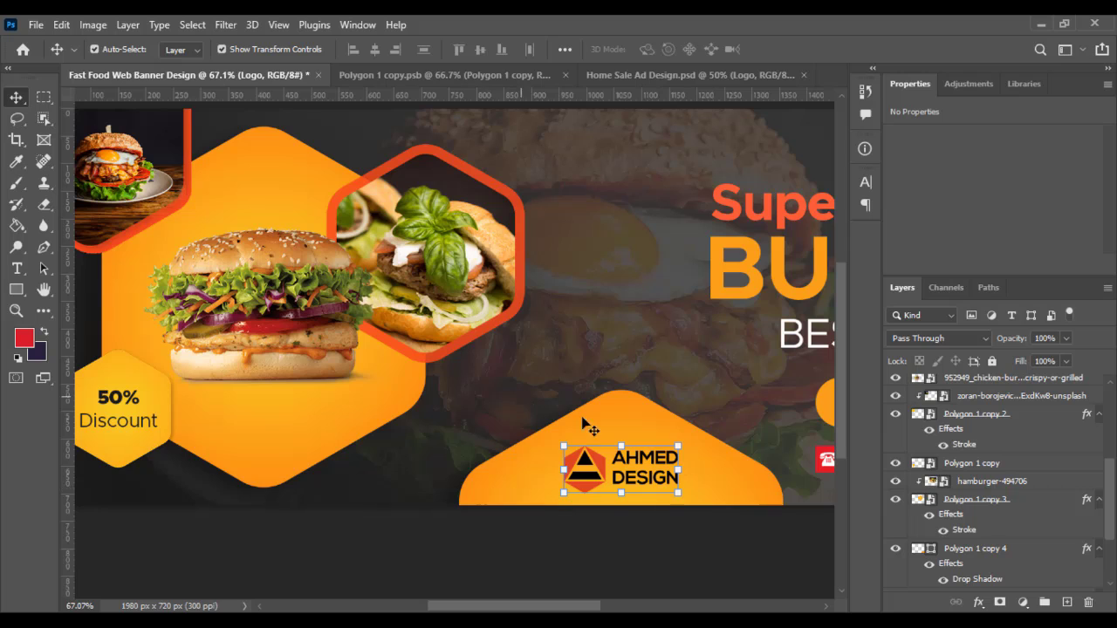
Align the Logo group and the Polygon 1 copy 4 hexagon by their horizontal centers, then deselect them.
{"action": "left_click", "coordinate": [726, 474]}
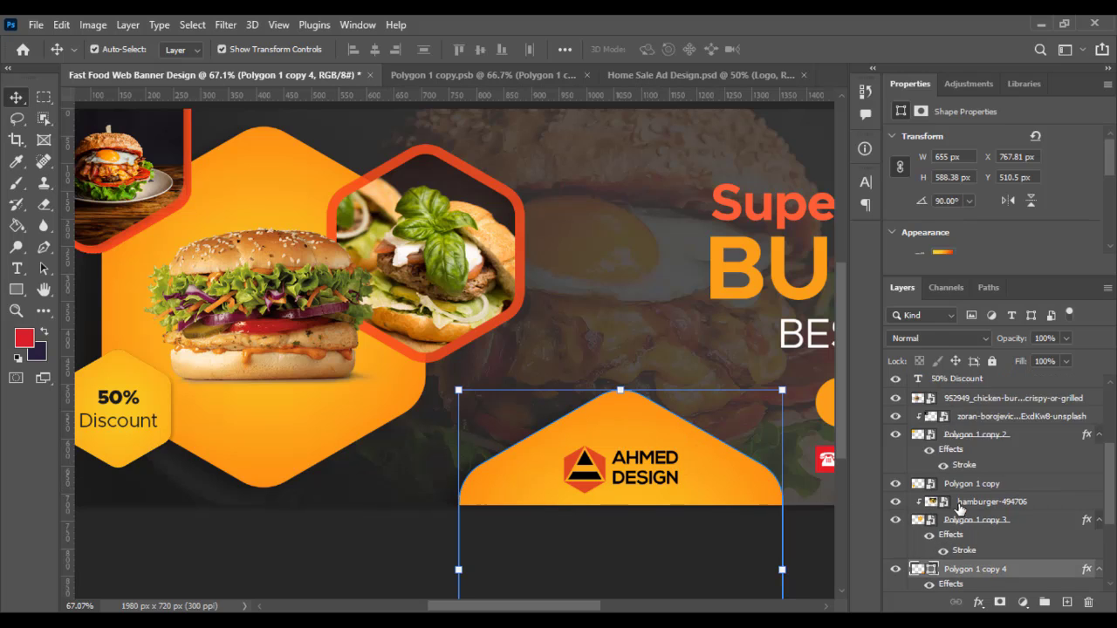
{"action": "scroll", "coordinate": [967, 433], "scroll_direction": "up", "scroll_amount": 9}
{"action": "left_click", "coordinate": [972, 390]}
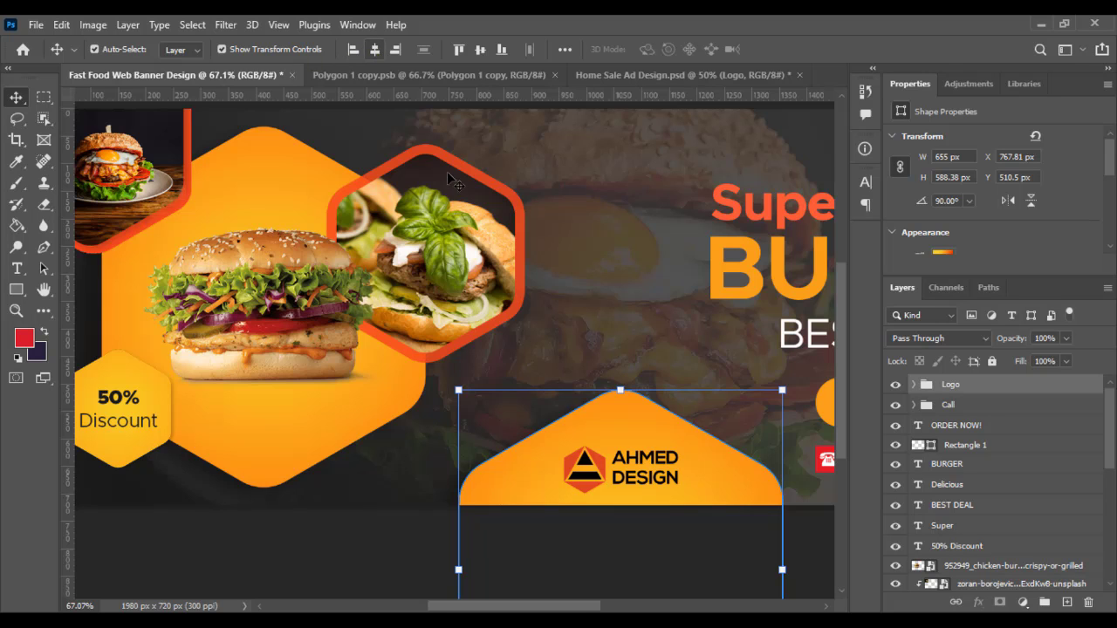
{"action": "scroll", "coordinate": [596, 521], "scroll_direction": "down", "scroll_amount": 2}
{"action": "scroll", "coordinate": [596, 521], "scroll_direction": "down", "scroll_amount": 2}
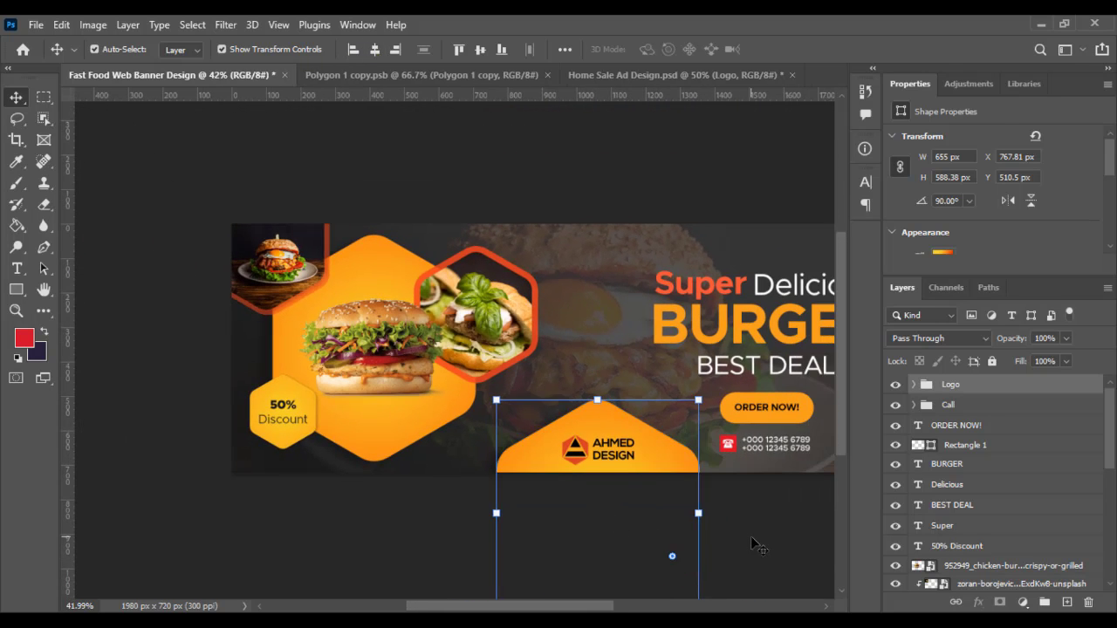
{"action": "left_click", "coordinate": [755, 542]}
Nudge the Logo group up about 6 px on its hexagon, deselect it and show the whole banner.
{"action": "left_click", "coordinate": [951, 391]}
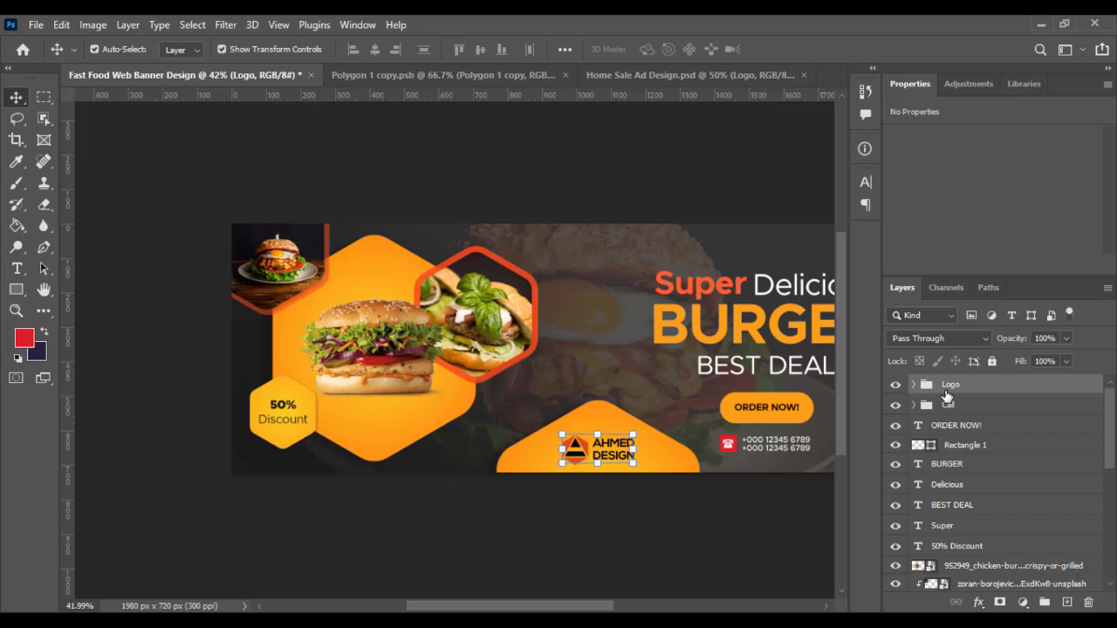
{"action": "key", "text": "Up"}
{"action": "key", "text": "Up"}
{"action": "key", "text": "Up"}
{"action": "key", "text": "Up"}
{"action": "key", "text": "Up"}
{"action": "key", "text": "Up"}
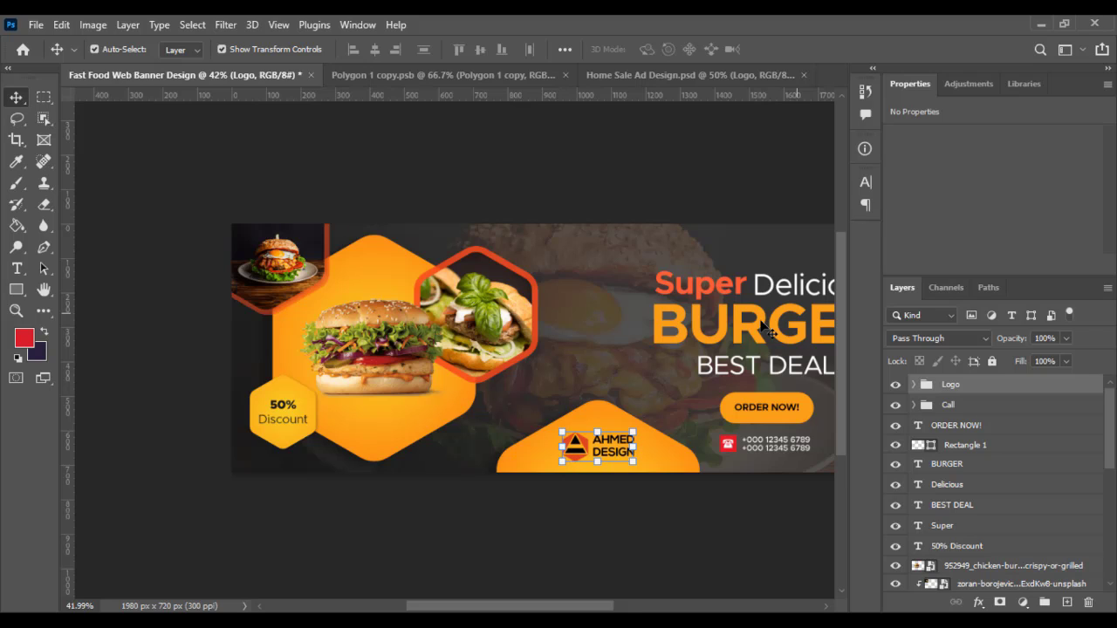
{"action": "left_click", "coordinate": [595, 534]}
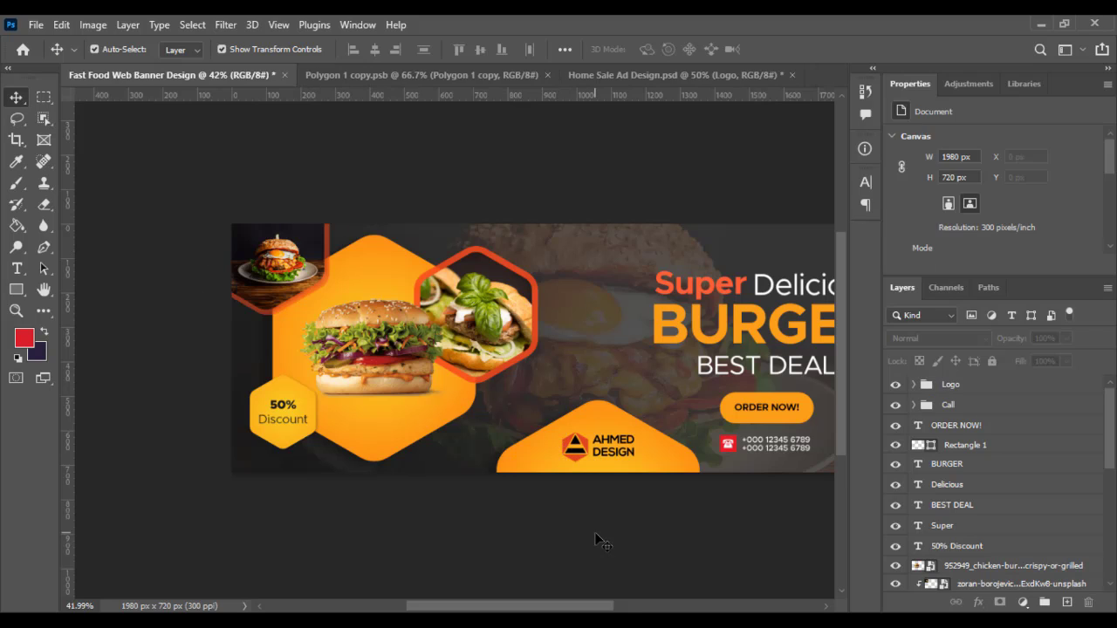
{"action": "key", "text": "ctrl+0"}
{"action": "scroll", "coordinate": [609, 486], "scroll_direction": "down", "scroll_amount": 2}
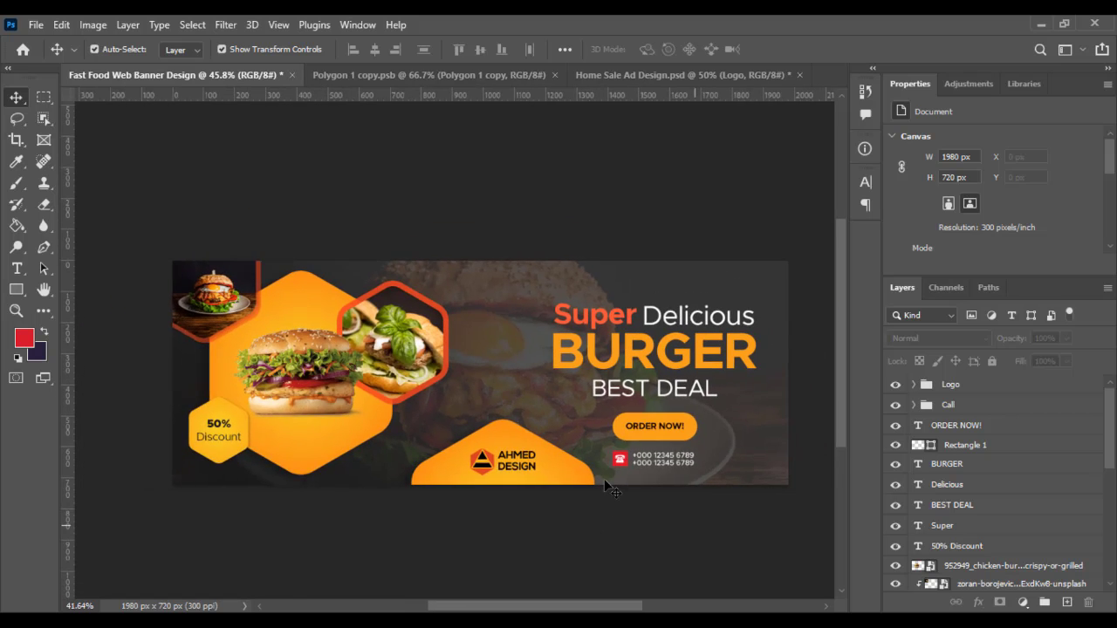